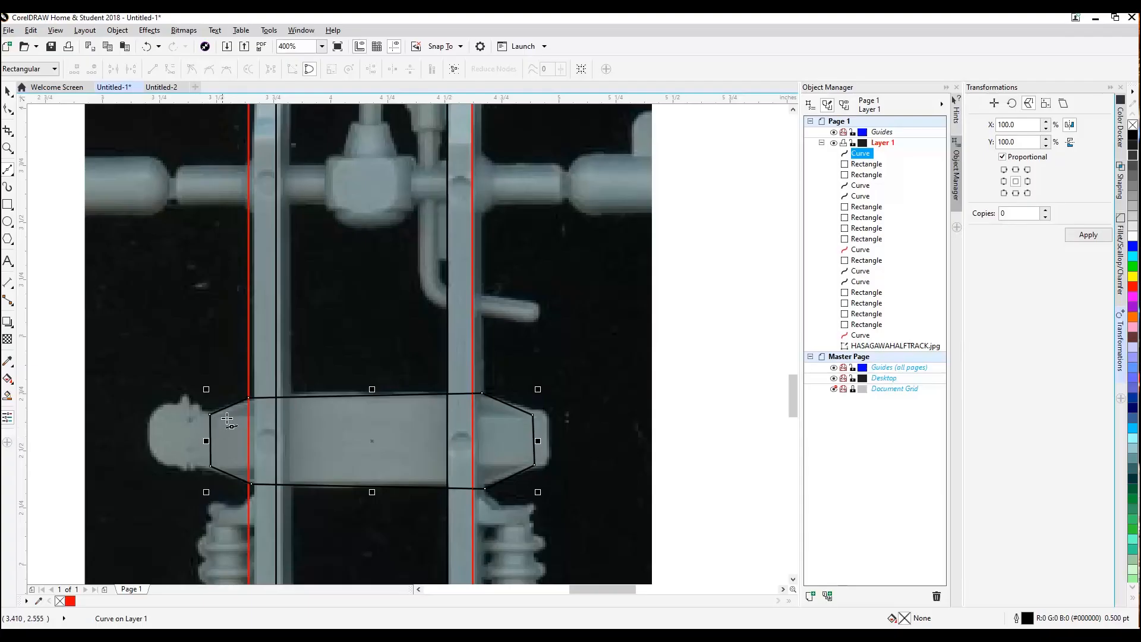
pyautogui.scroll(2, 347, 446)
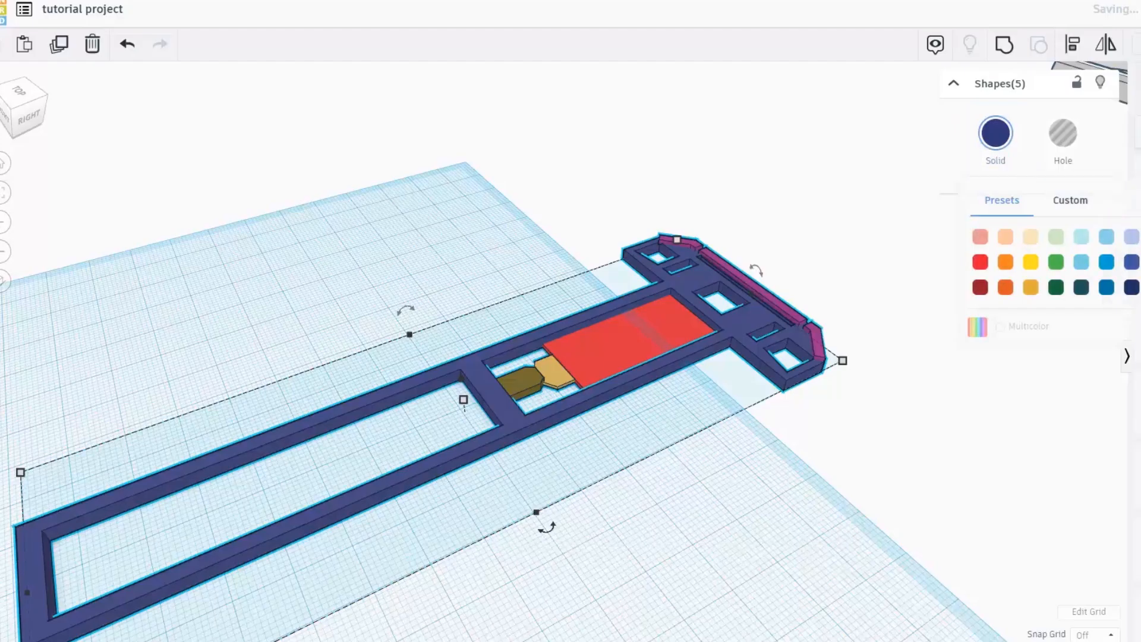
pyautogui.moveTo(394, 446); pyautogui.dragTo(749, 433, button='right')
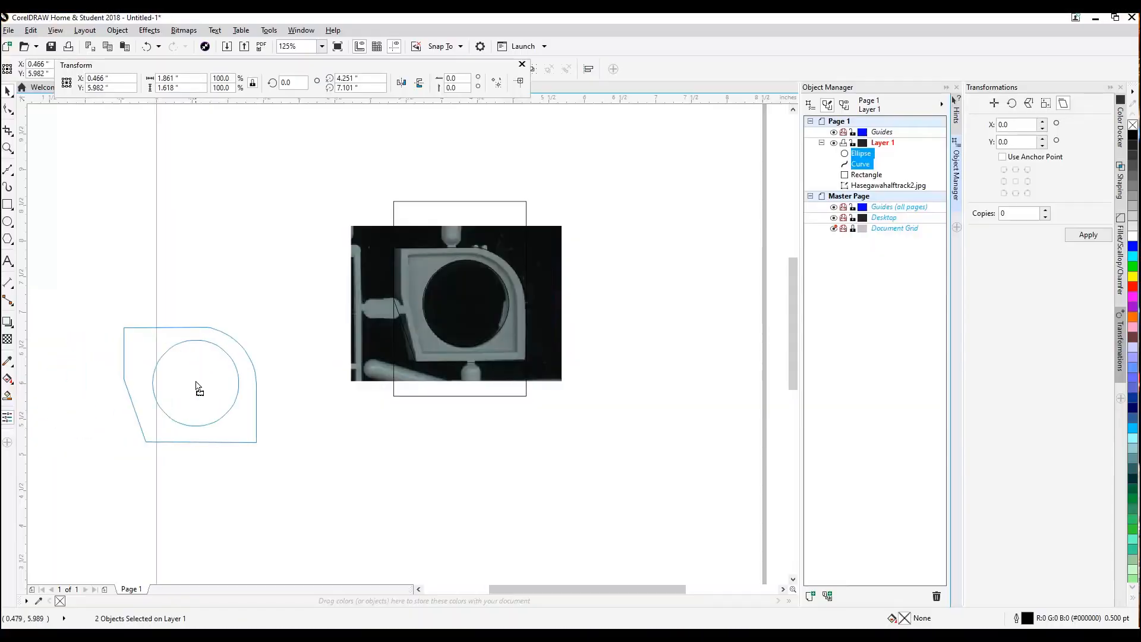
pyautogui.moveTo(198, 388); pyautogui.dragTo(210, 370)
pyautogui.click(109, 336)
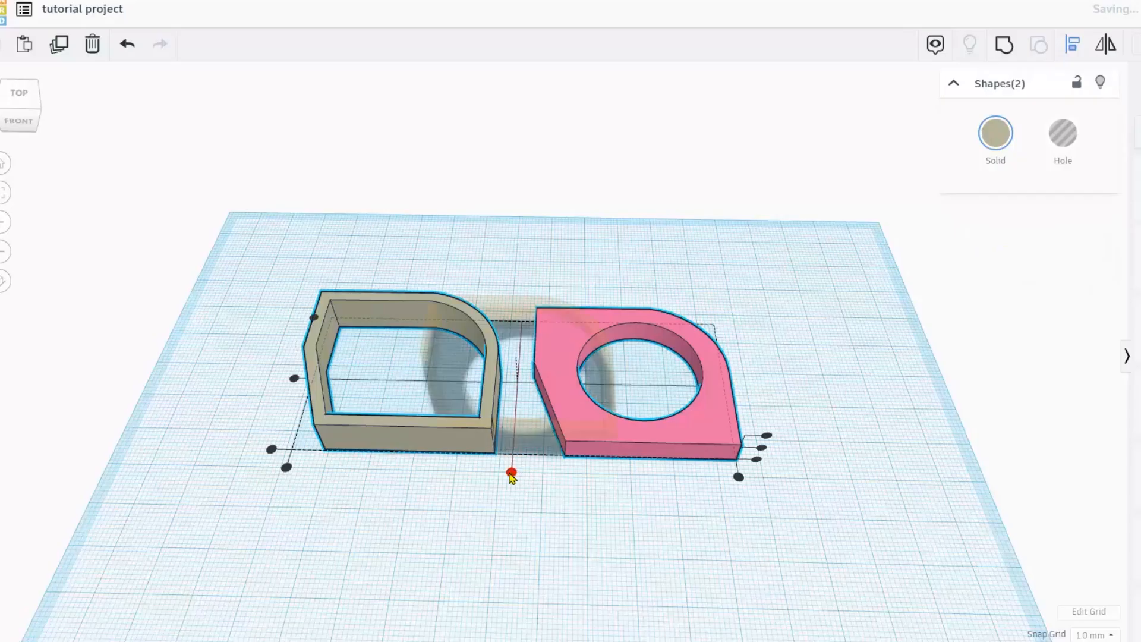
pyautogui.click(511, 473)
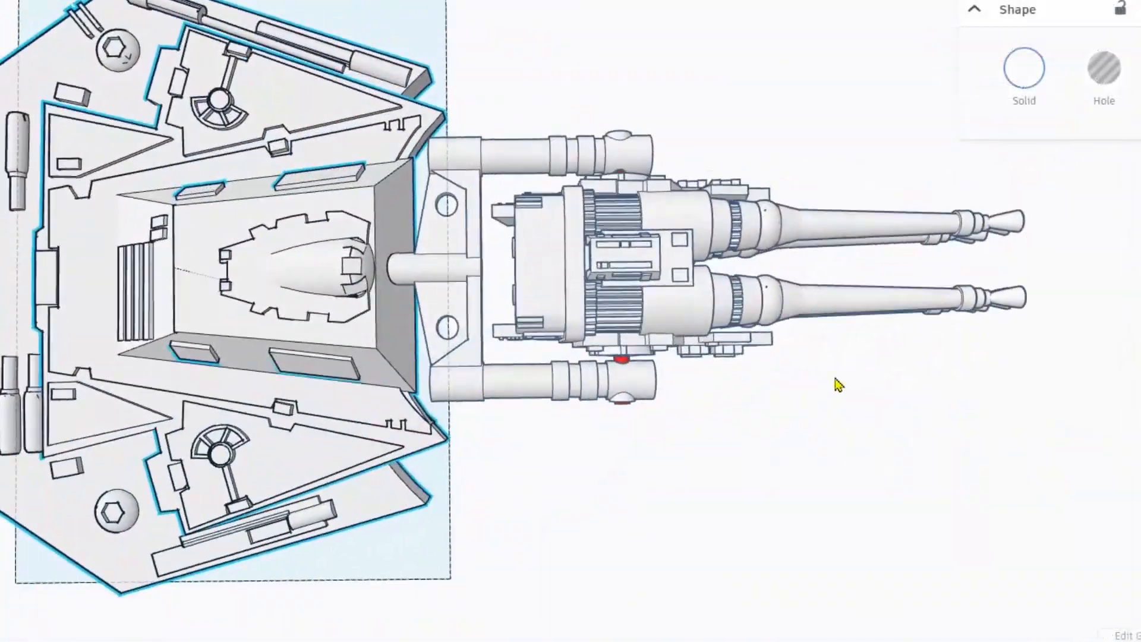
pyautogui.moveTo(836, 386); pyautogui.dragTo(945, 364, button='right')
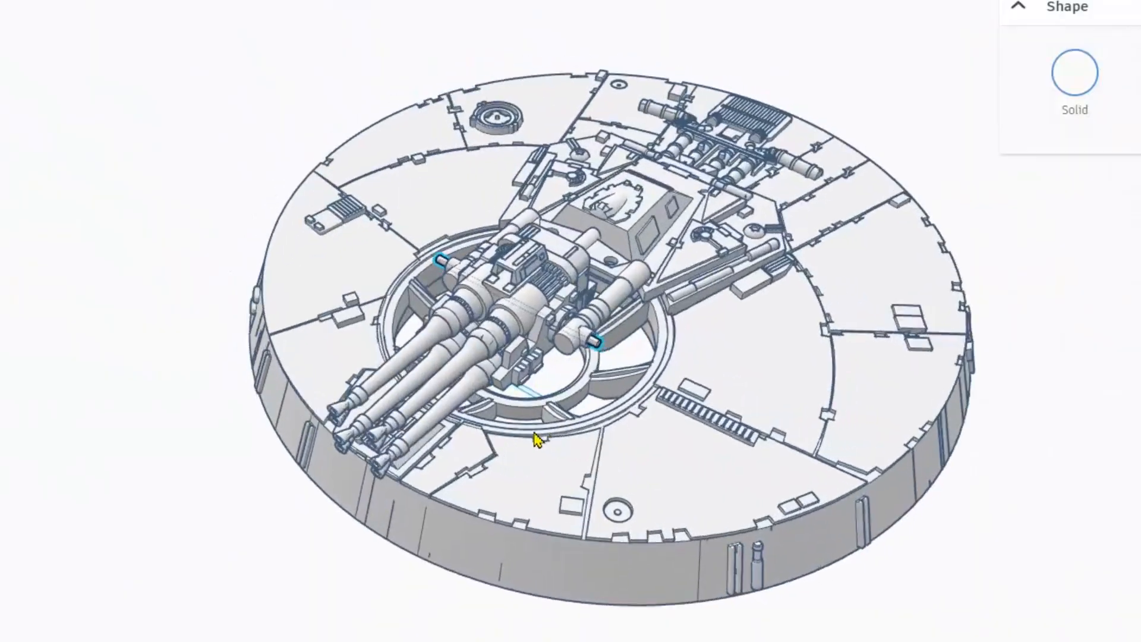
pyautogui.moveTo(537, 438); pyautogui.dragTo(400, 434, button='right')
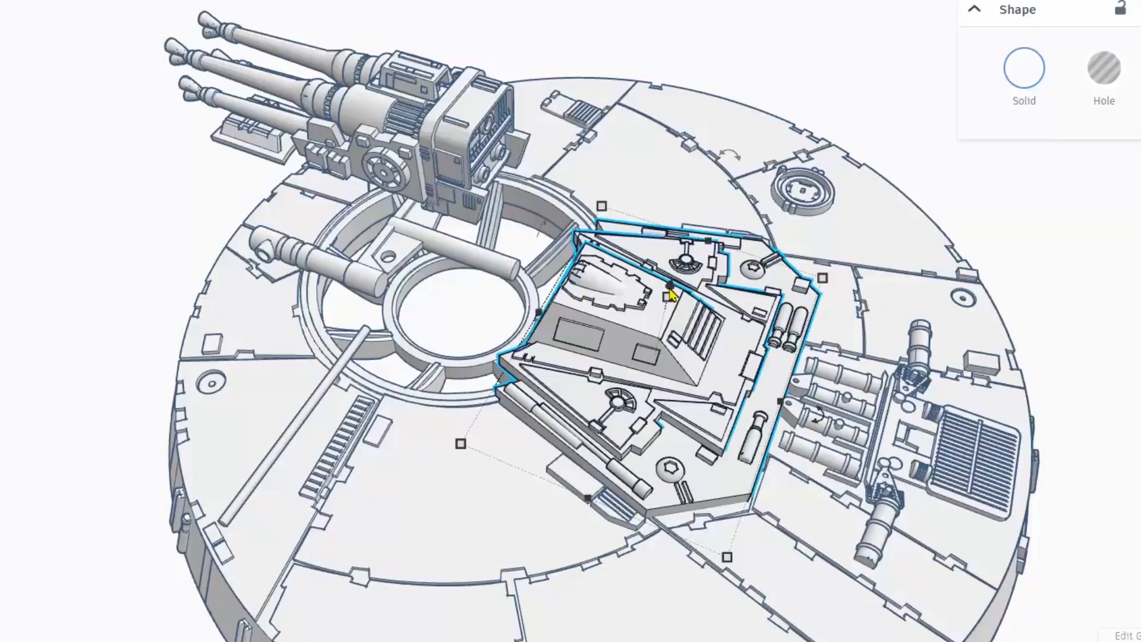
pyautogui.moveTo(668, 288); pyautogui.dragTo(758, 3)
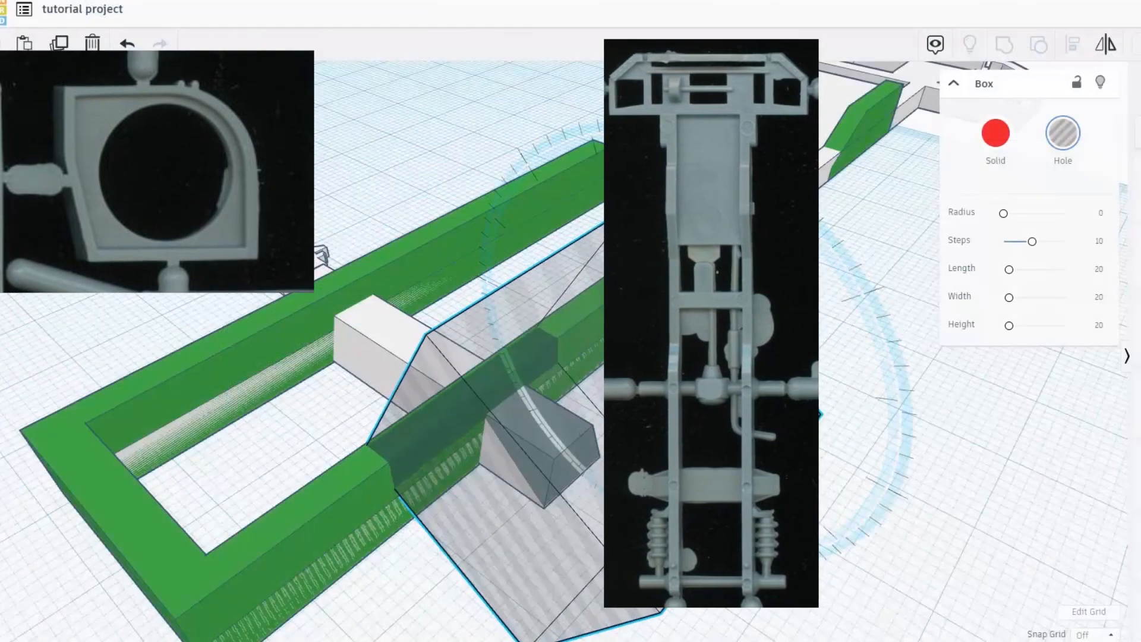
pyautogui.moveTo(654, 345); pyautogui.dragTo(708, 297, button='right')
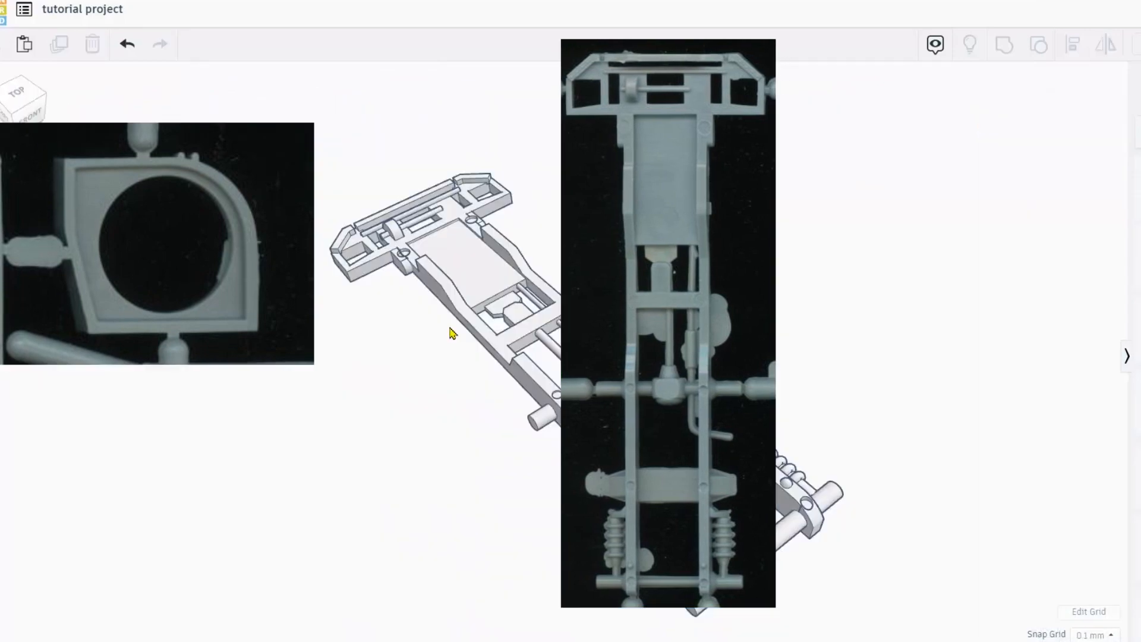
pyautogui.moveTo(451, 331); pyautogui.dragTo(458, 438, button='right')
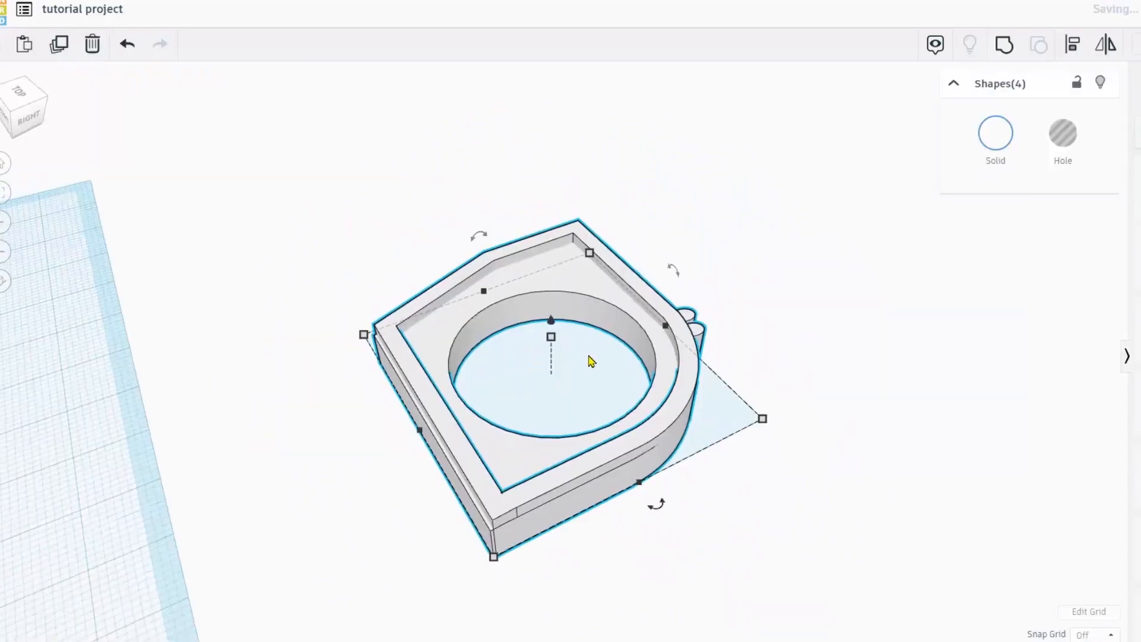
pyautogui.moveTo(592, 361); pyautogui.dragTo(790, 476, button='right')
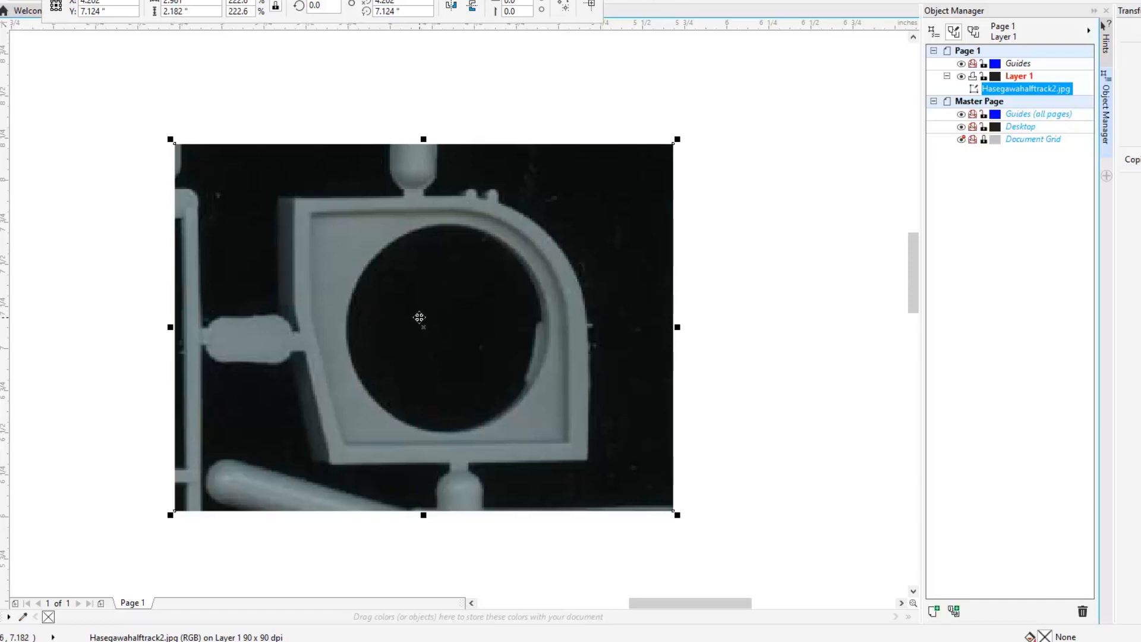
# Examine the outer edges, rounded corner and circular opening of the part in the reference photo
pyautogui.scroll(-1, 391, 311)
pyautogui.scroll(1, 392, 311)
pyautogui.scroll(1, 392, 311)
pyautogui.scroll(-1, 392, 311)
pyautogui.scroll(-1, 391, 306)
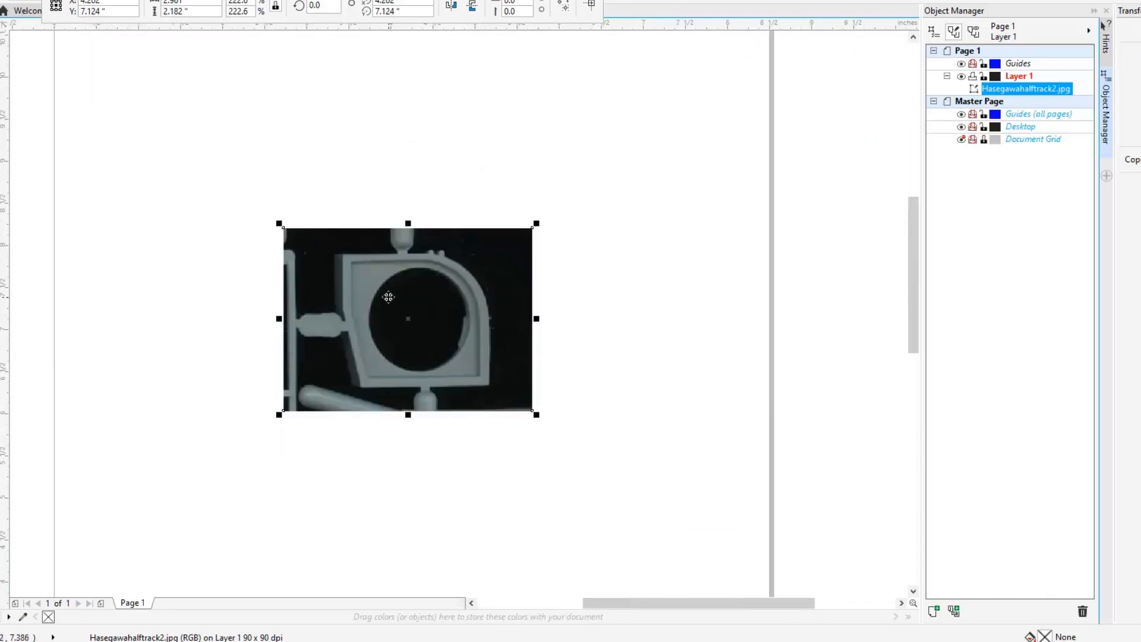
pyautogui.scroll(1, 387, 295)
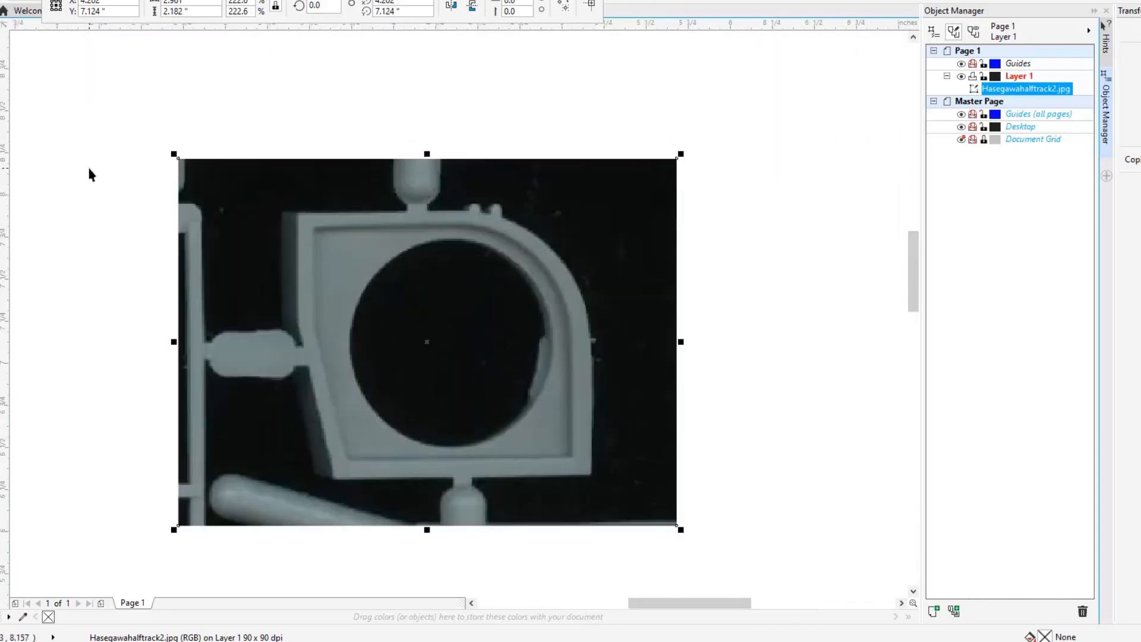
pyautogui.scroll(1, 327, 231)
pyautogui.scroll(-1, 332, 233)
pyautogui.scroll(1, 336, 245)
pyautogui.scroll(-2, 348, 246)
pyautogui.scroll(1, 345, 248)
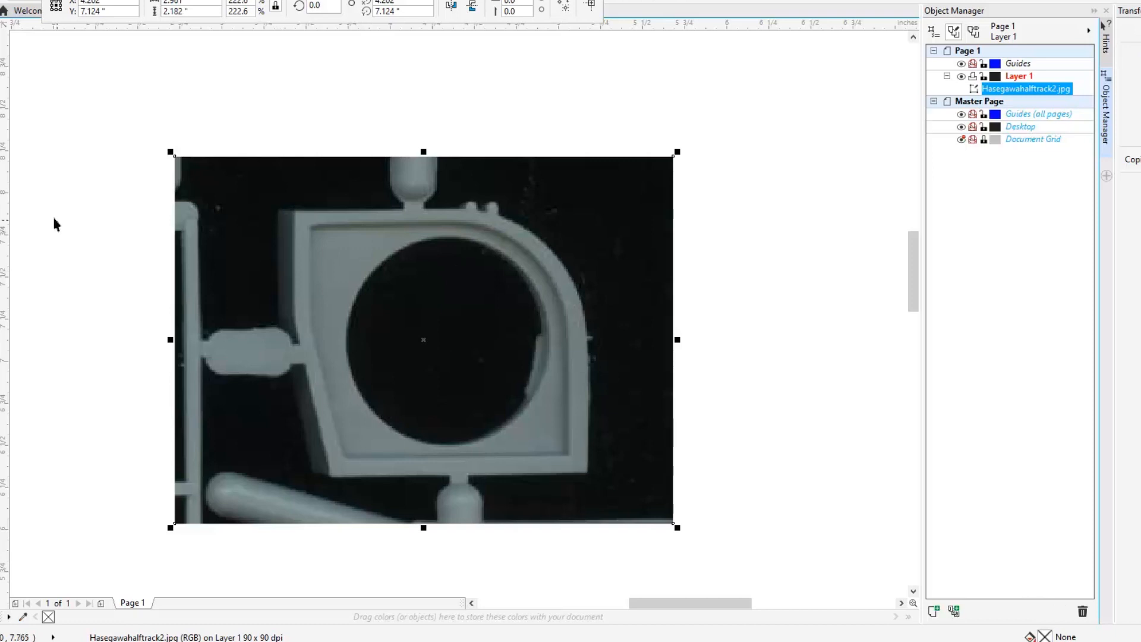
pyautogui.scroll(-2, 290, 313)
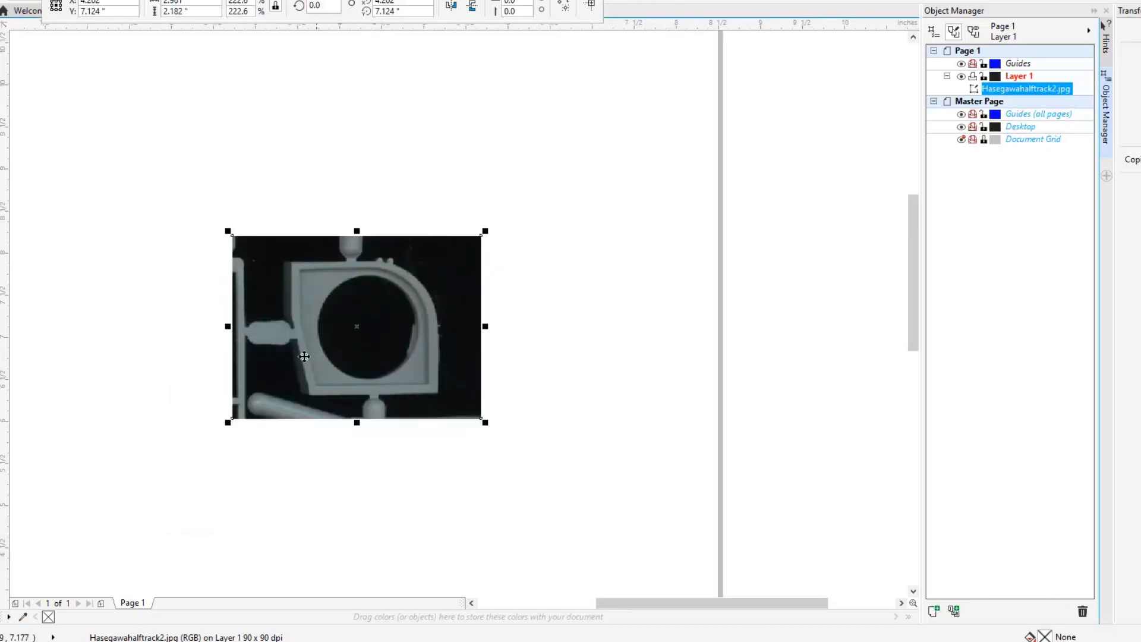
pyautogui.scroll(2, 439, 352)
pyautogui.moveTo(352, 349); pyautogui.dragTo(546, 348, button='middle')
pyautogui.scroll(-1, 445, 333)
pyautogui.scroll(1, 467, 325)
pyautogui.scroll(1, 467, 325)
pyautogui.scroll(-1, 467, 325)
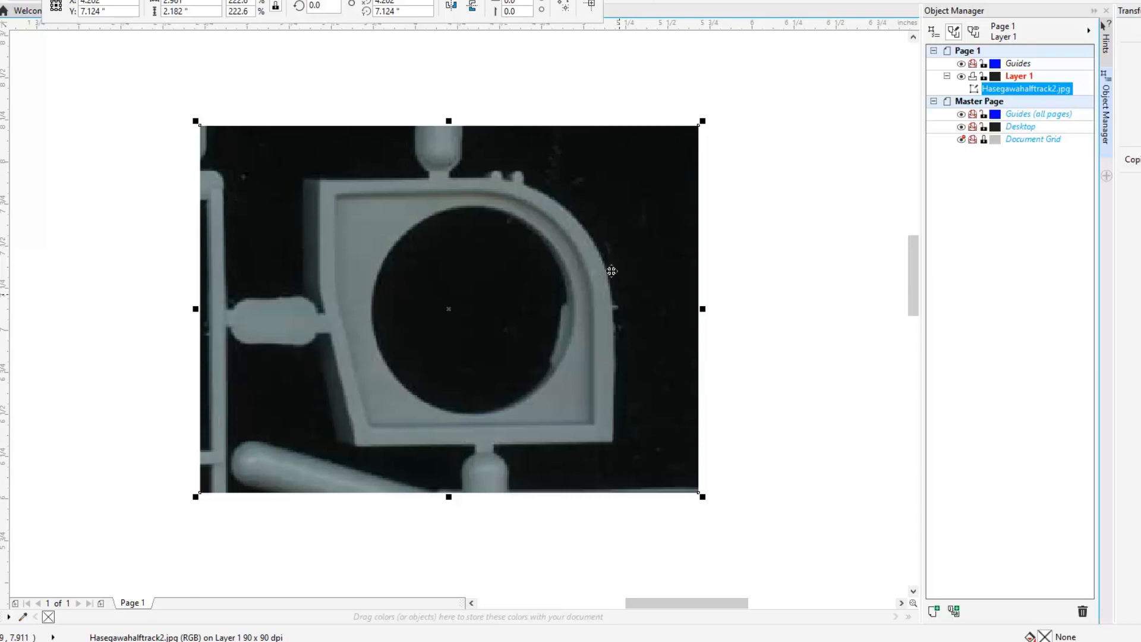
pyautogui.scroll(2, 382, 204)
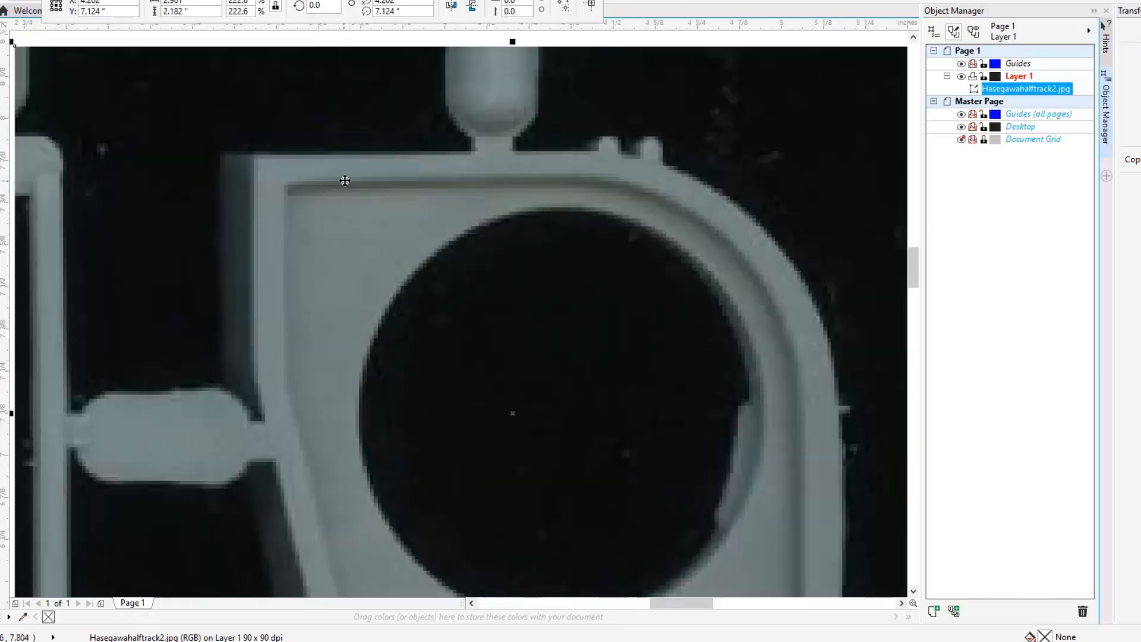
pyautogui.scroll(-2, 345, 180)
# Draw a guide rectangle framing the part's full width and stretch it above the photo to about 2.73 inches tall
pyautogui.click(1, 111)
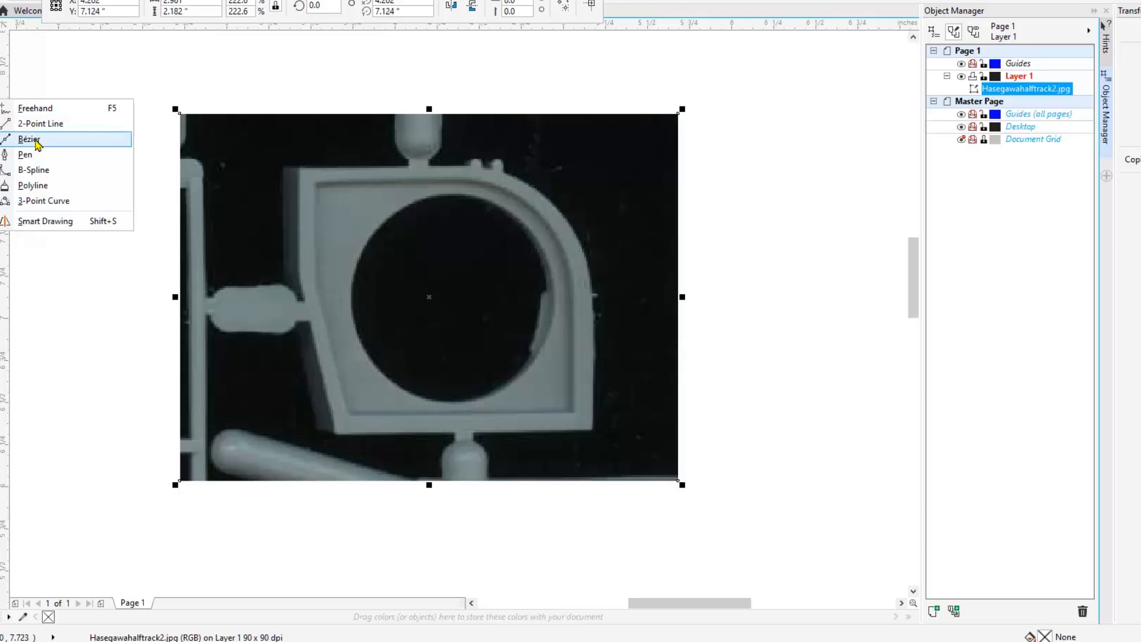
pyautogui.click(32, 140)
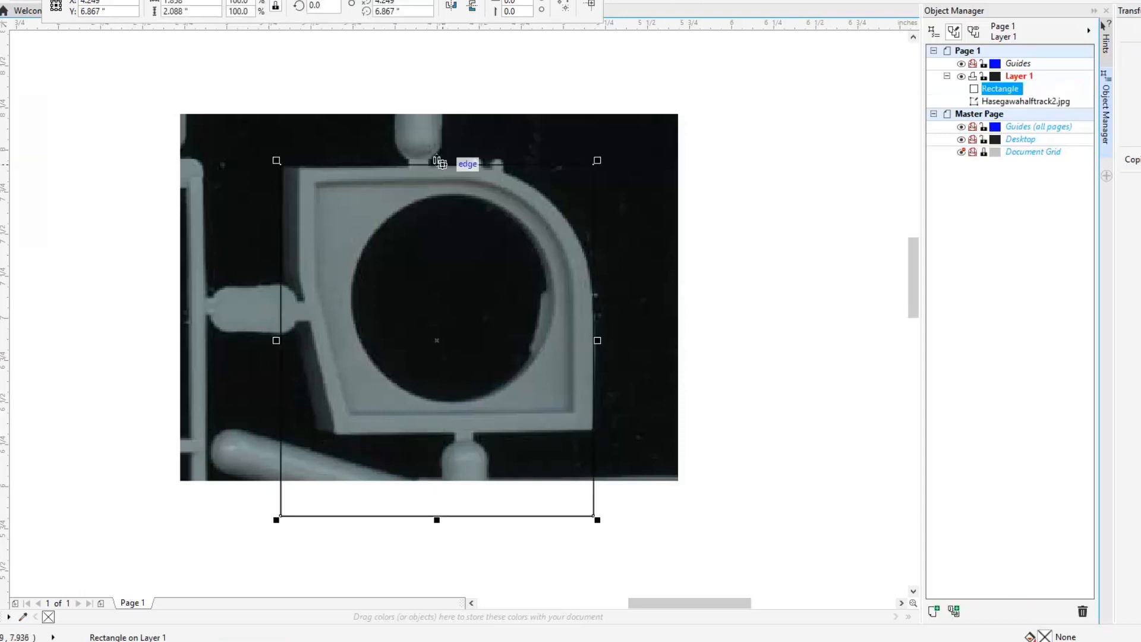
pyautogui.moveTo(437, 161); pyautogui.dragTo(433, 52)
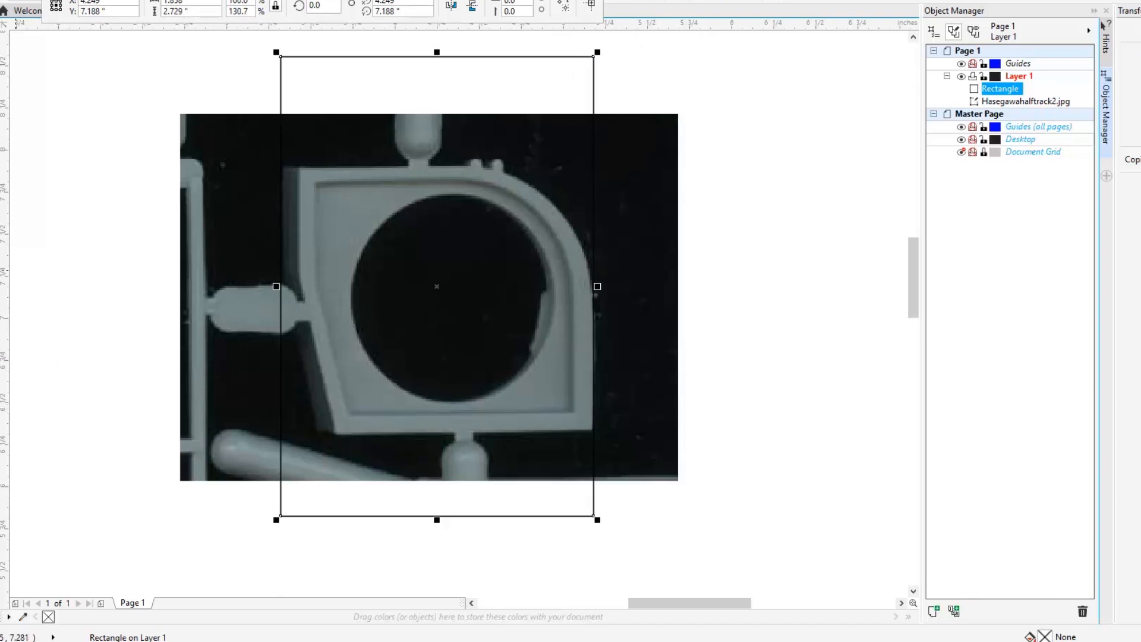
# Switch to the Bézier tool for tracing the part's outline
pyautogui.click(0, 107)
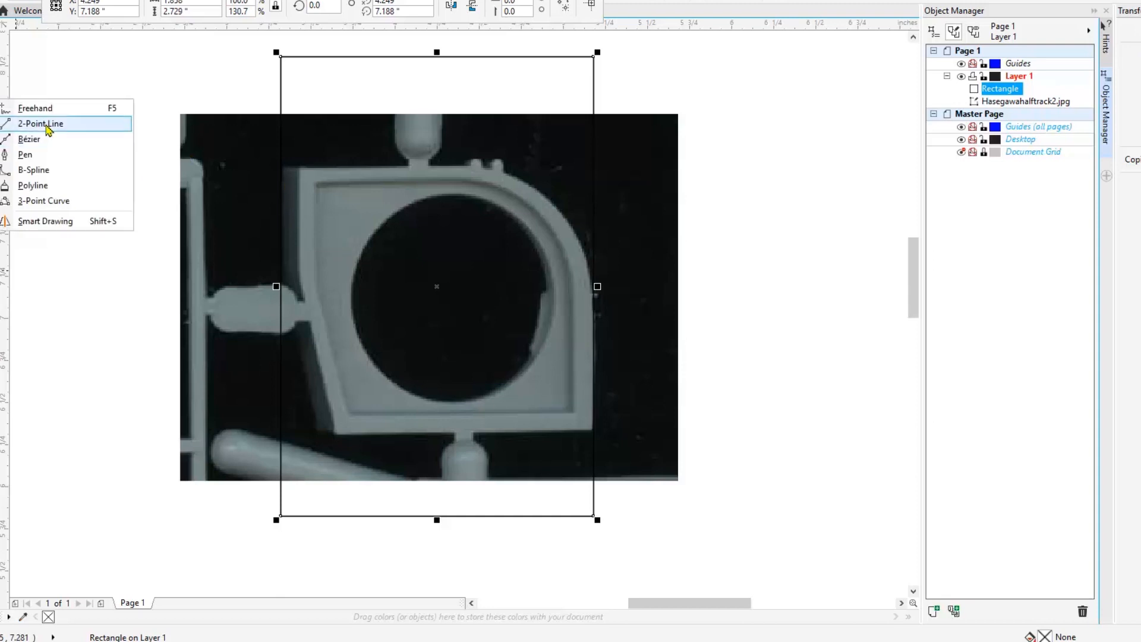
pyautogui.click(29, 139)
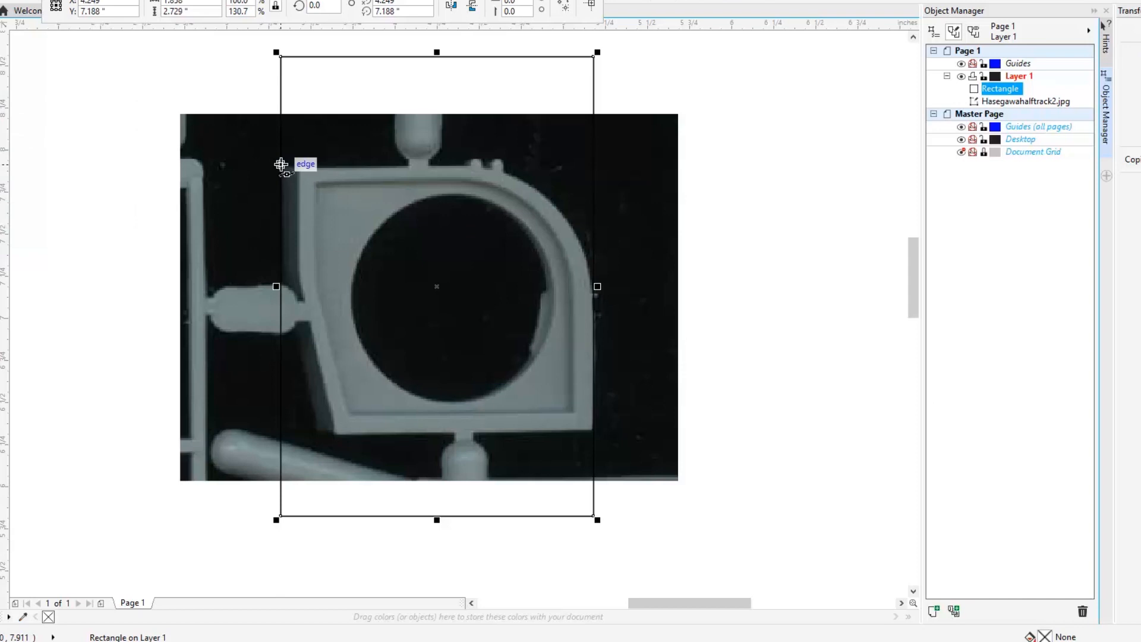
pyautogui.click(280, 164)
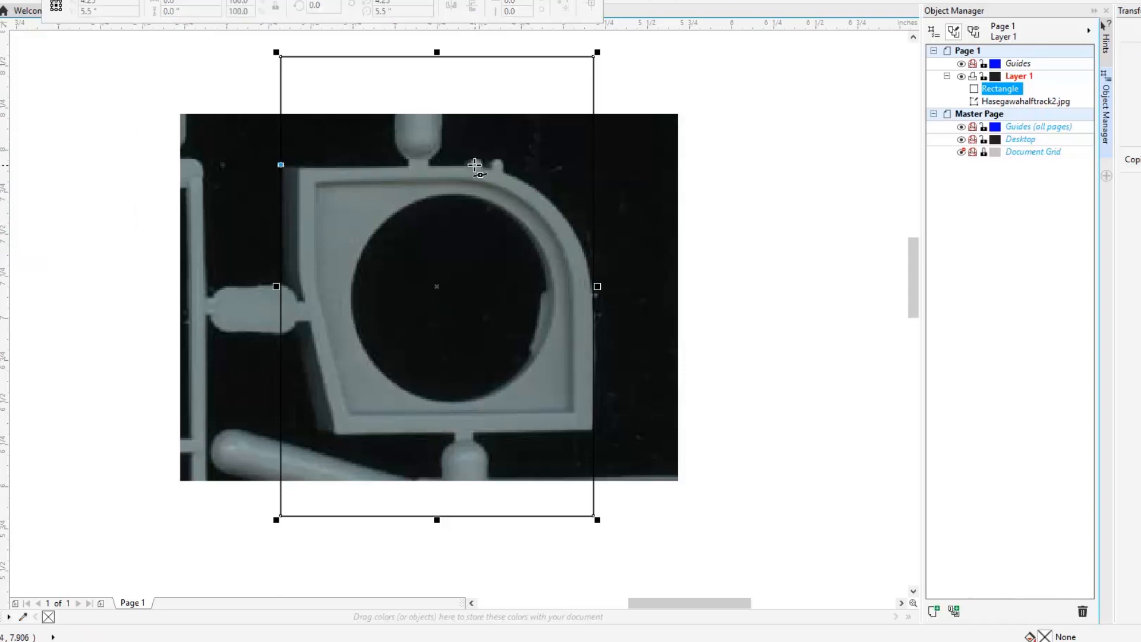
pyautogui.click(478, 165)
pyautogui.moveTo(593, 287); pyautogui.dragTo(608, 397)
pyautogui.hotkey('ctrl', 'z')
pyautogui.hotkey('ctrl', 'z')
# Trace the part's top edge from the guide rectangle's side and follow the rounded corner with smooth Bézier curves
pyautogui.click(281, 166)
pyautogui.click(475, 164)
pyautogui.scroll(1, 559, 211)
pyautogui.moveTo(559, 211); pyautogui.dragTo(618, 288)
pyautogui.moveTo(628, 385); pyautogui.dragTo(629, 491)
pyautogui.doubleClick(628, 385)
# Continue the outline down the straight side, along the bottom edge and up the slanted side, closing it at the starting corner
pyautogui.scroll(-1, 627, 384)
pyautogui.click(616, 470)
pyautogui.click(355, 475)
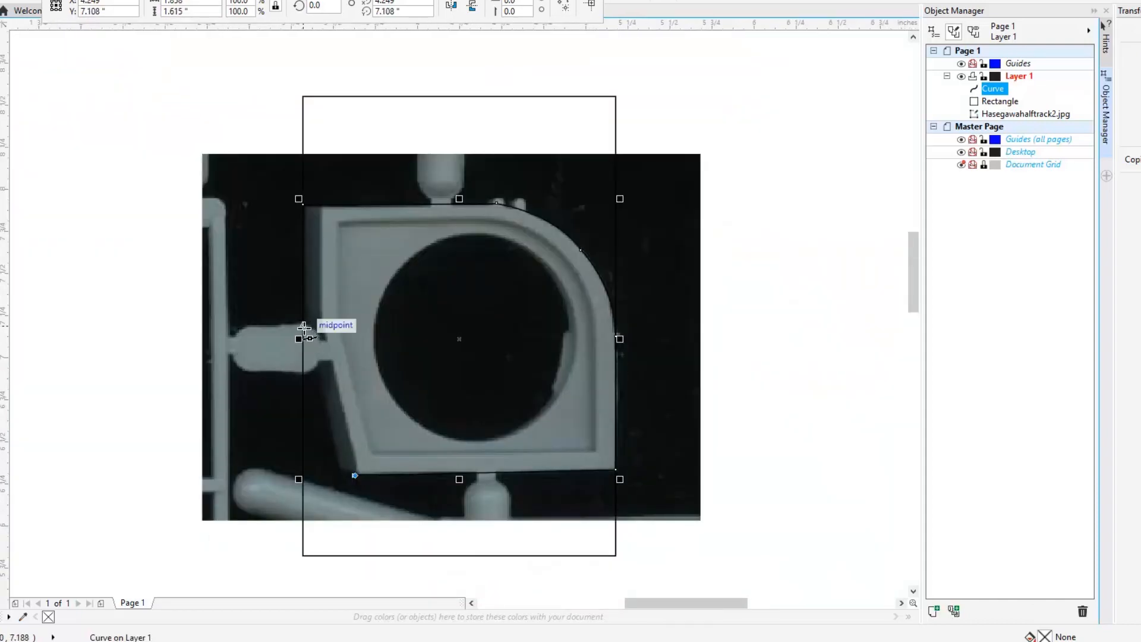
pyautogui.click(303, 327)
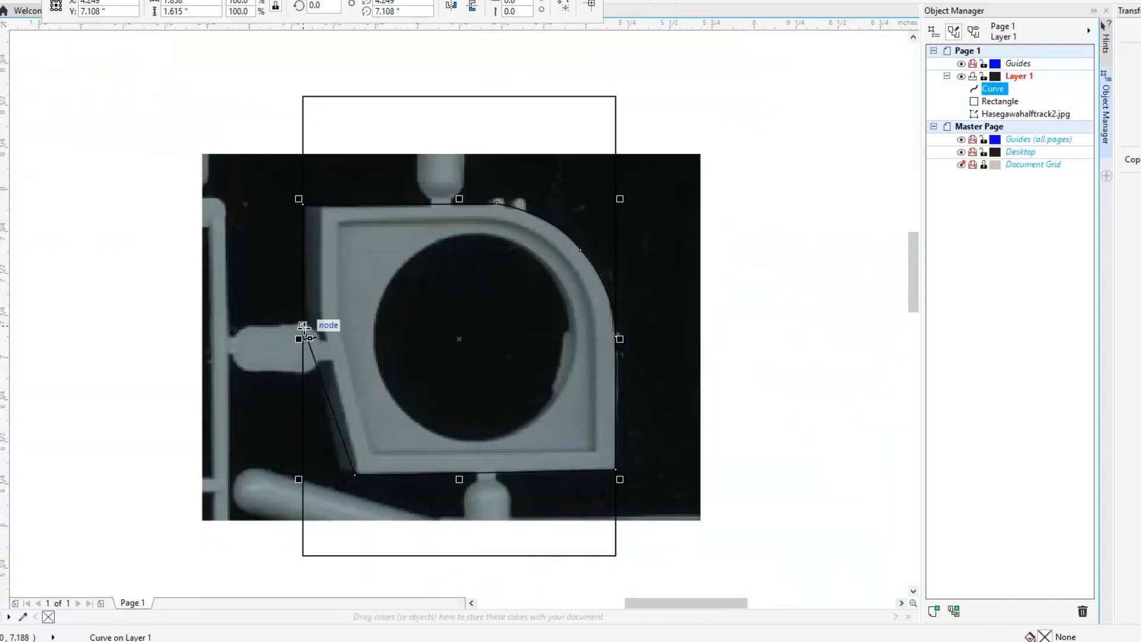
pyautogui.click(303, 204)
# Draw a circle about 1.21 inches in diameter and fit it over the part's round opening
pyautogui.scroll(3, 327, 281)
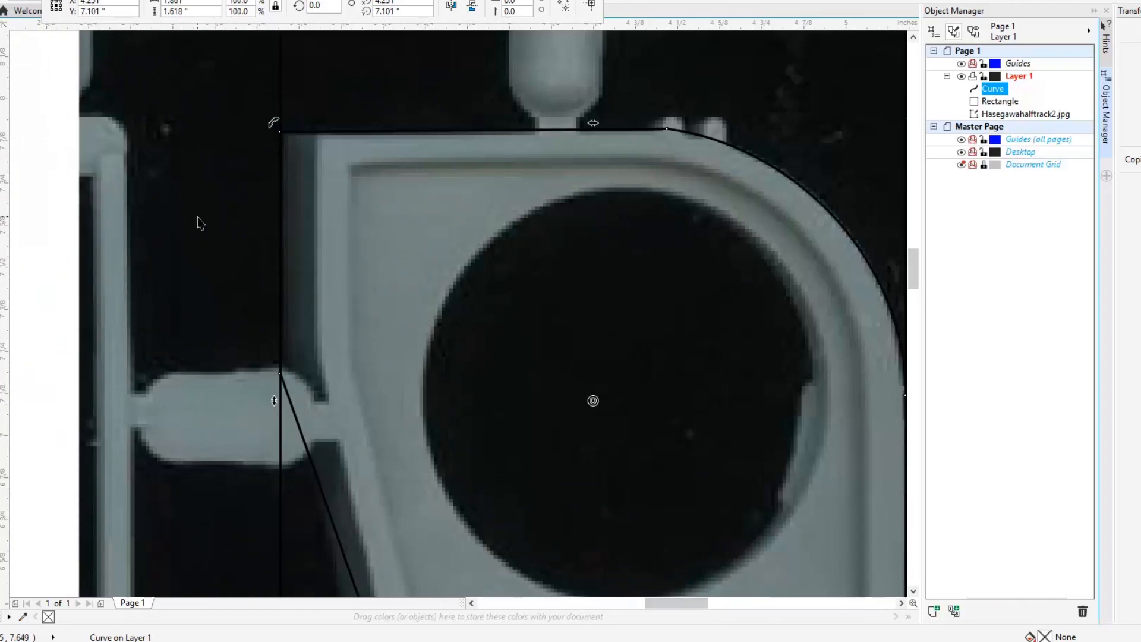
pyautogui.press('F7')
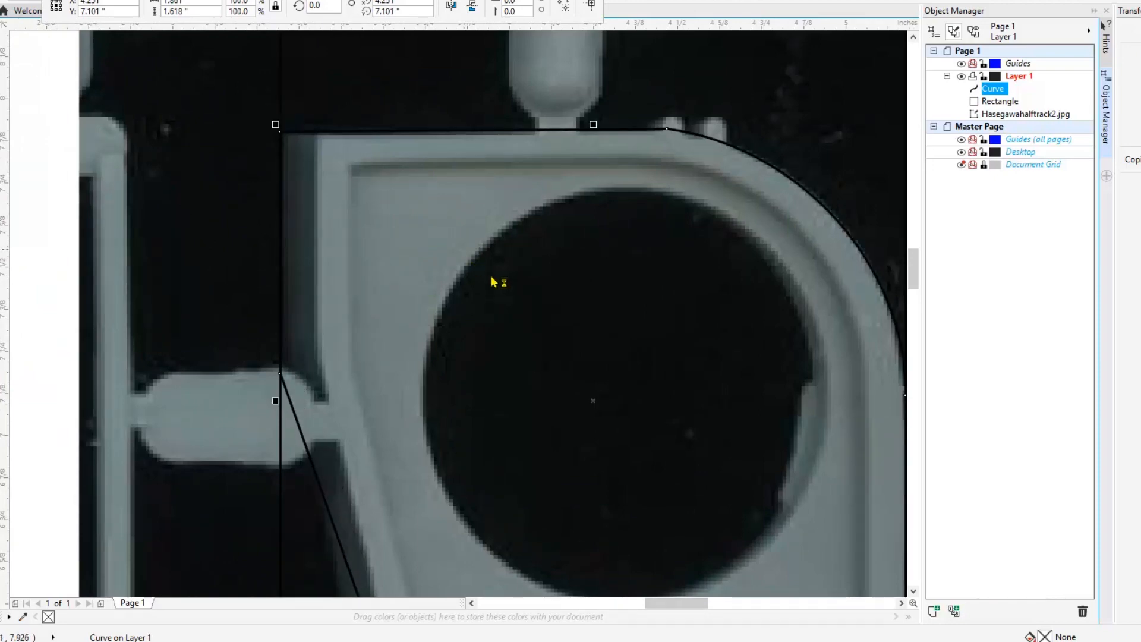
pyautogui.scroll(-1, 497, 280)
pyautogui.keyDown('ctrl'); pyautogui.moveTo(500, 269); pyautogui.dragTo(617, 457); pyautogui.keyUp('ctrl')
pyautogui.moveTo(594, 363); pyautogui.dragTo(565, 332)
pyautogui.moveTo(663, 237); pyautogui.dragTo(666, 227)
pyautogui.press('Left')
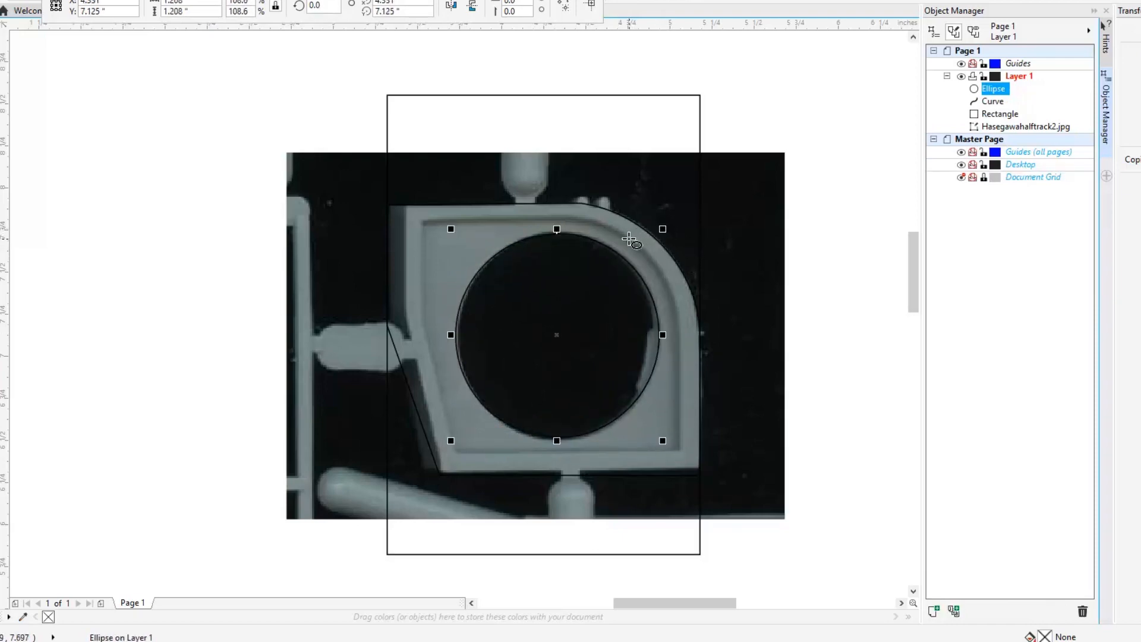
pyautogui.click(76, 88)
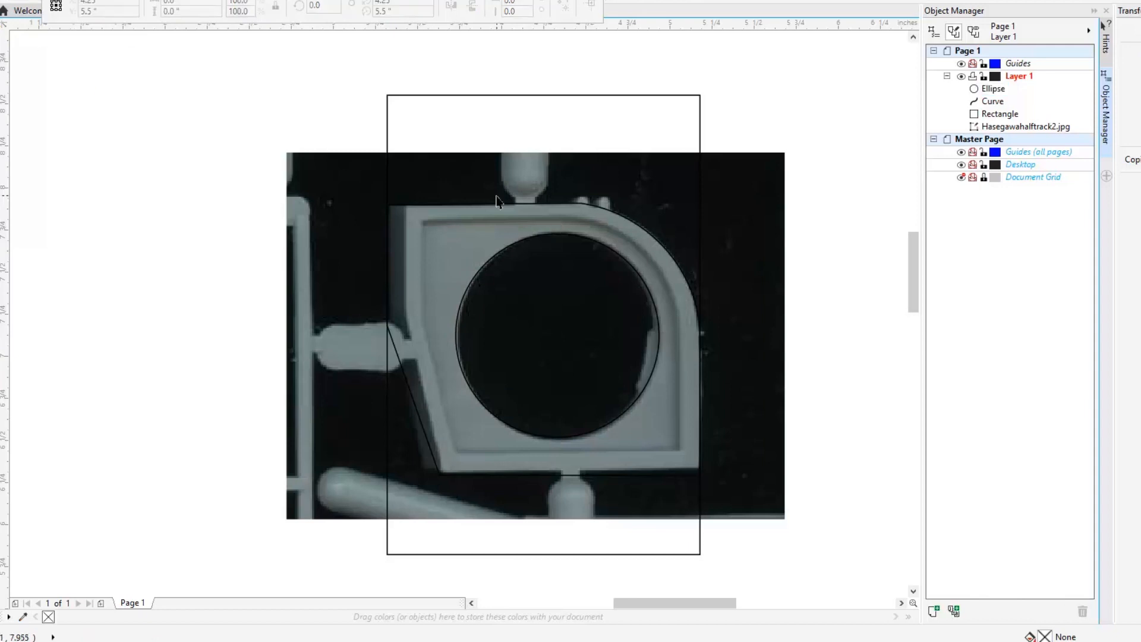
# Move the traced outline and circle together off the photo to the blank area beside it
pyautogui.scroll(-2, 497, 199)
pyautogui.moveTo(364, 132); pyautogui.dragTo(634, 357)
pyautogui.moveTo(525, 270); pyautogui.dragTo(215, 341)
pyautogui.click(116, 275)
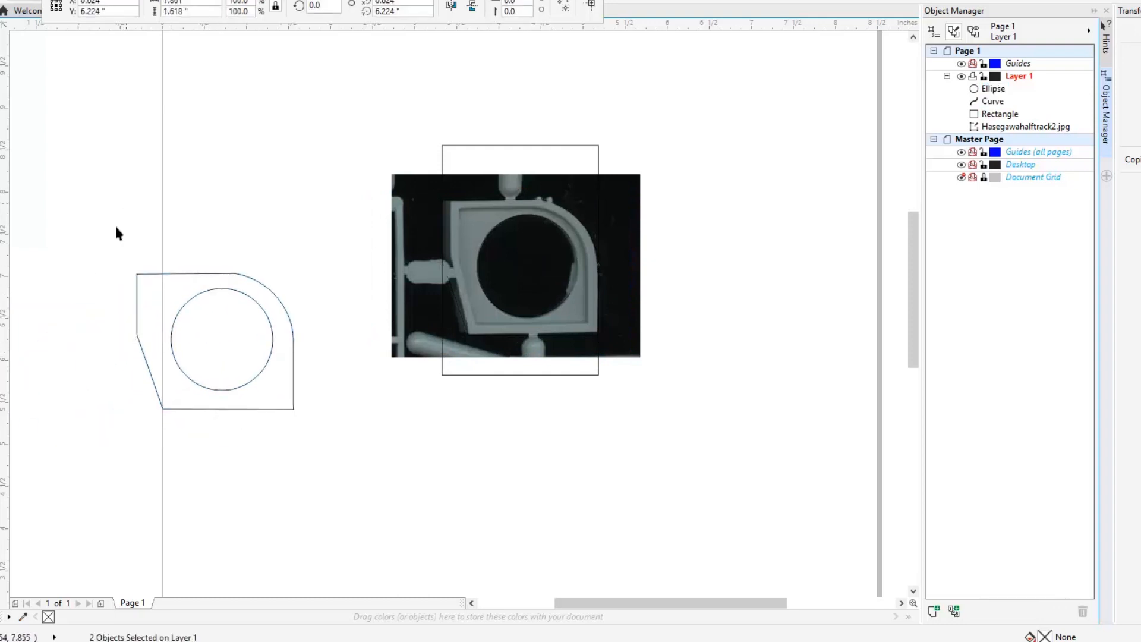
# Duplicate the traced part outline in place
pyautogui.scroll(2, 89, 303)
pyautogui.scroll(-2, 309, 347)
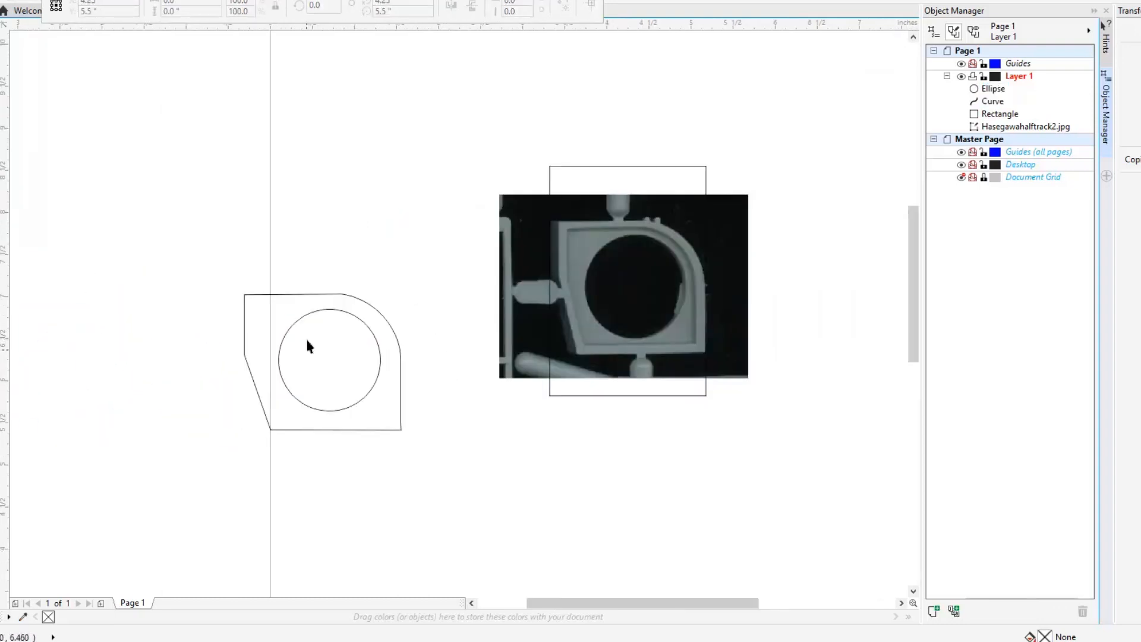
pyautogui.scroll(2, 309, 347)
pyautogui.scroll(-1, 241, 110)
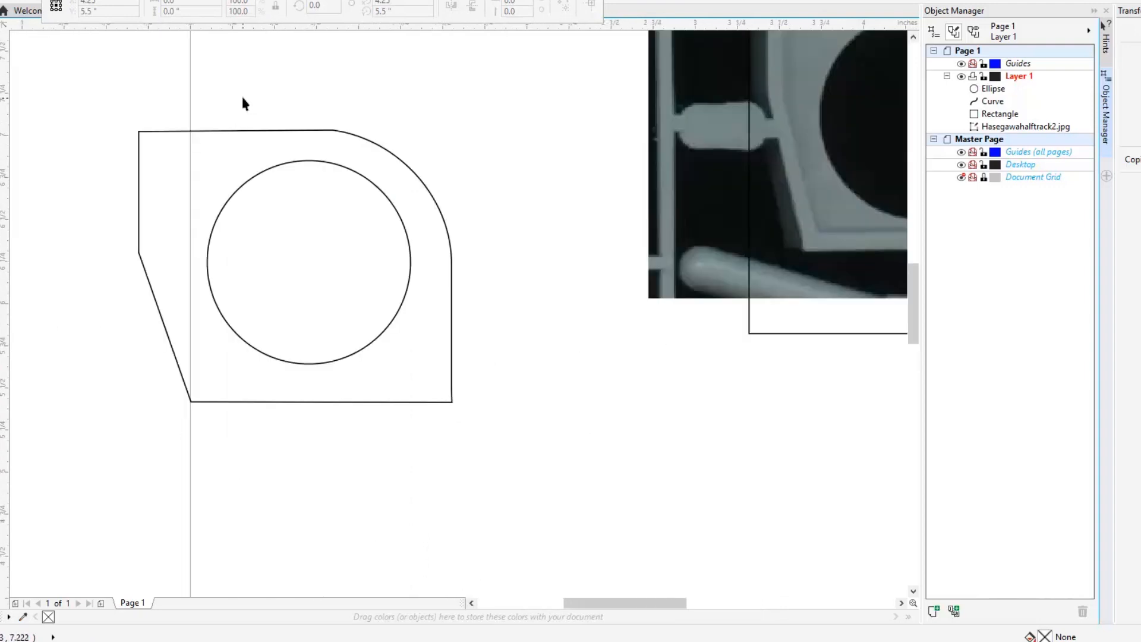
pyautogui.click(246, 137)
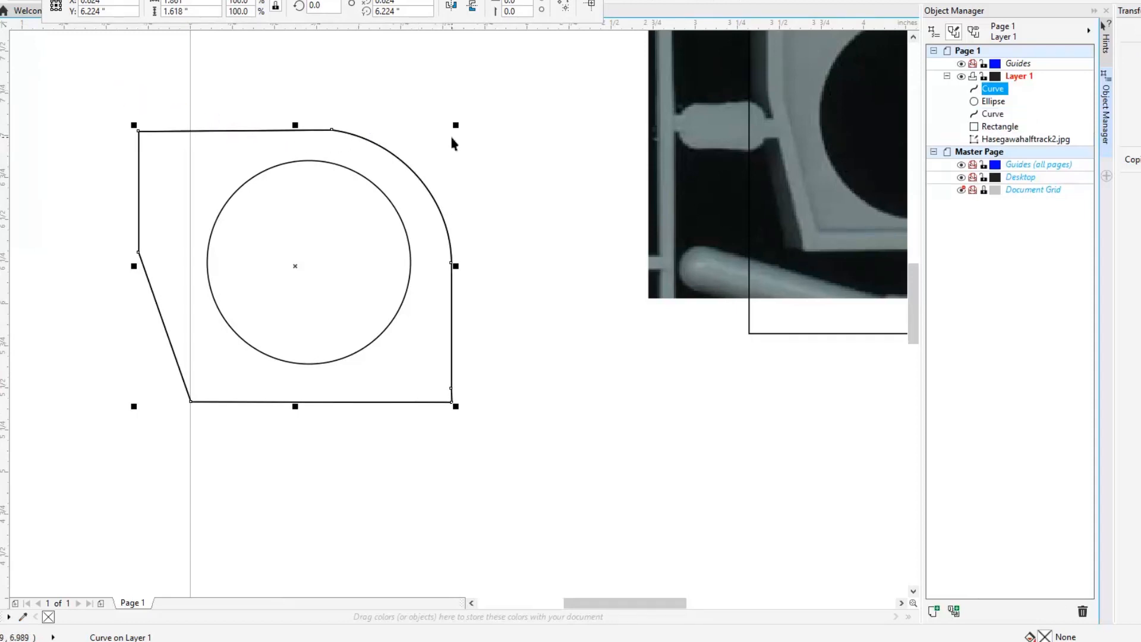
pyautogui.scroll(1, 452, 136)
pyautogui.scroll(-1, 445, 146)
pyautogui.scroll(1, 267, 135)
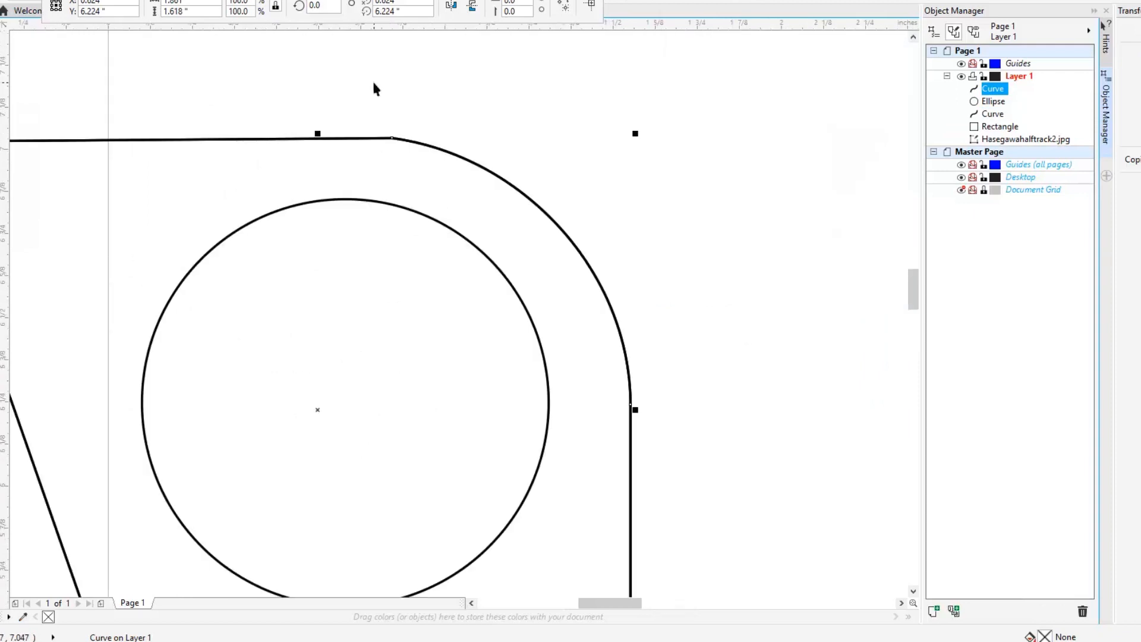
pyautogui.scroll(-1, 374, 82)
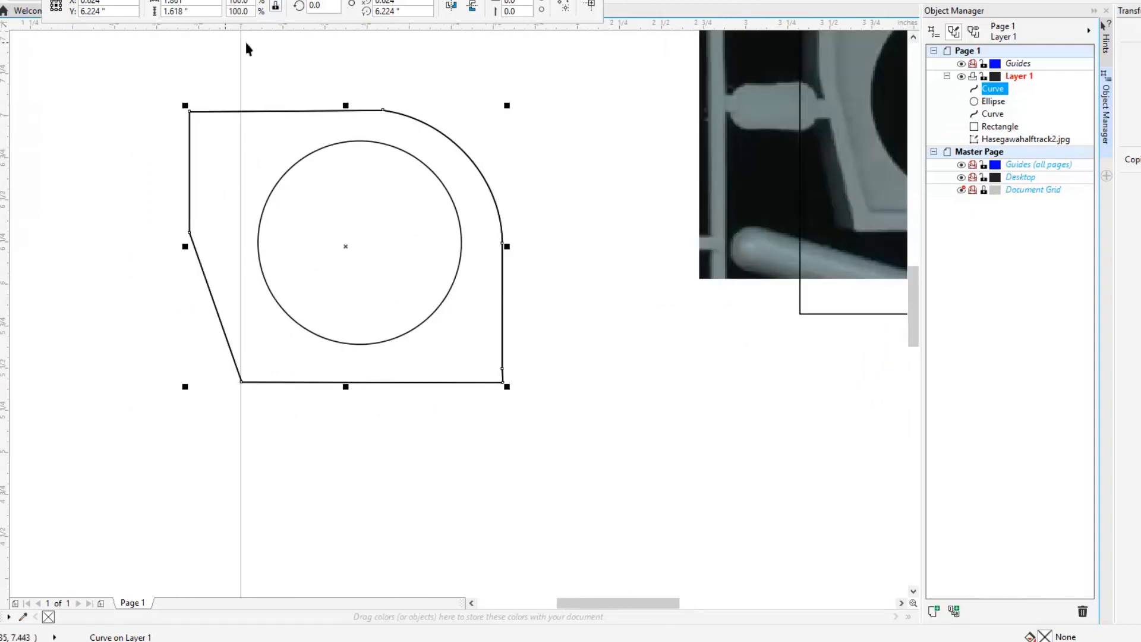
# Apply a much thicker outline width to the duplicated part outline
pyautogui.click(100, 83)
pyautogui.click(280, 111)
pyautogui.click(153, 73)
pyautogui.click(236, 112)
pyautogui.click(436, 2)
pyautogui.click(397, 88)
pyautogui.click(438, 1)
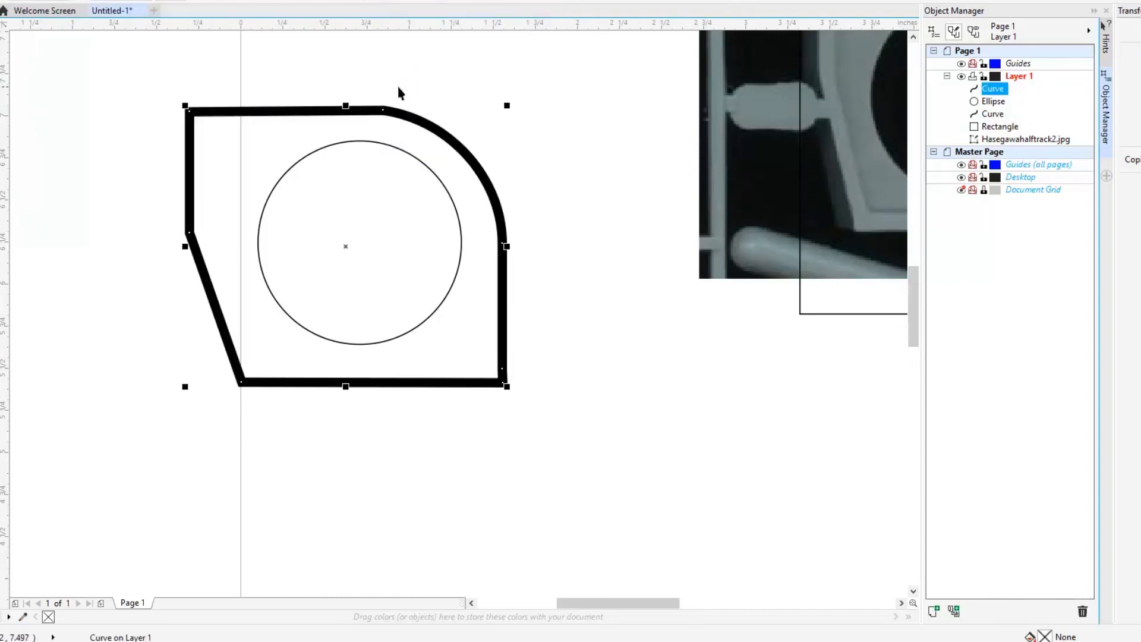
# Move the thick duplicate outline over the photo to compare it with the part's rim, and undo the move
pyautogui.click(402, 97)
pyautogui.scroll(-1, 381, 86)
pyautogui.moveTo(364, 166); pyautogui.dragTo(669, 87)
pyautogui.hotkey('ctrl', 'z')
pyautogui.moveTo(363, 167); pyautogui.dragTo(652, 84)
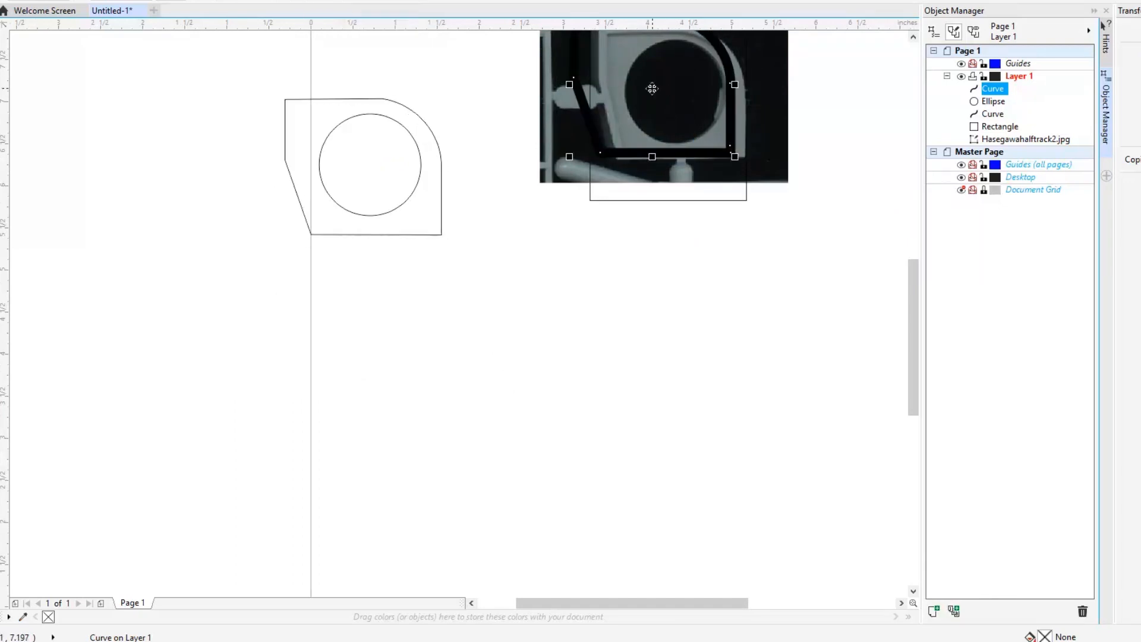
pyautogui.hotkey('ctrl', 'z')
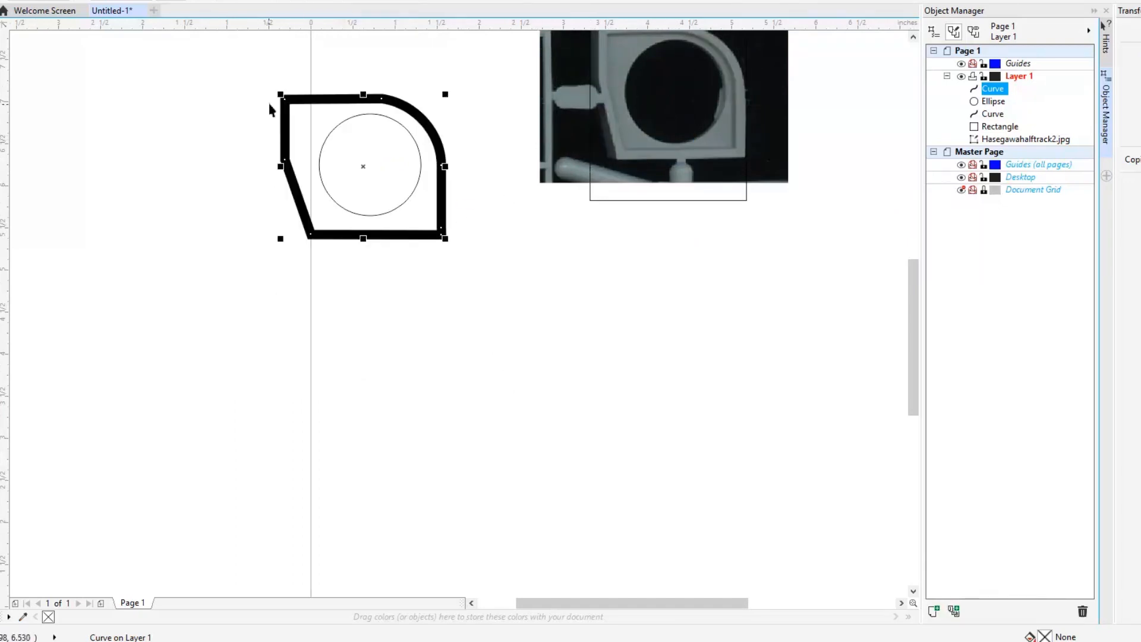
# Examine the thickened outline around the part and the spacing between it and the circle
pyautogui.scroll(2, 267, 101)
pyautogui.scroll(-2, 321, 95)
pyautogui.scroll(2, 434, 134)
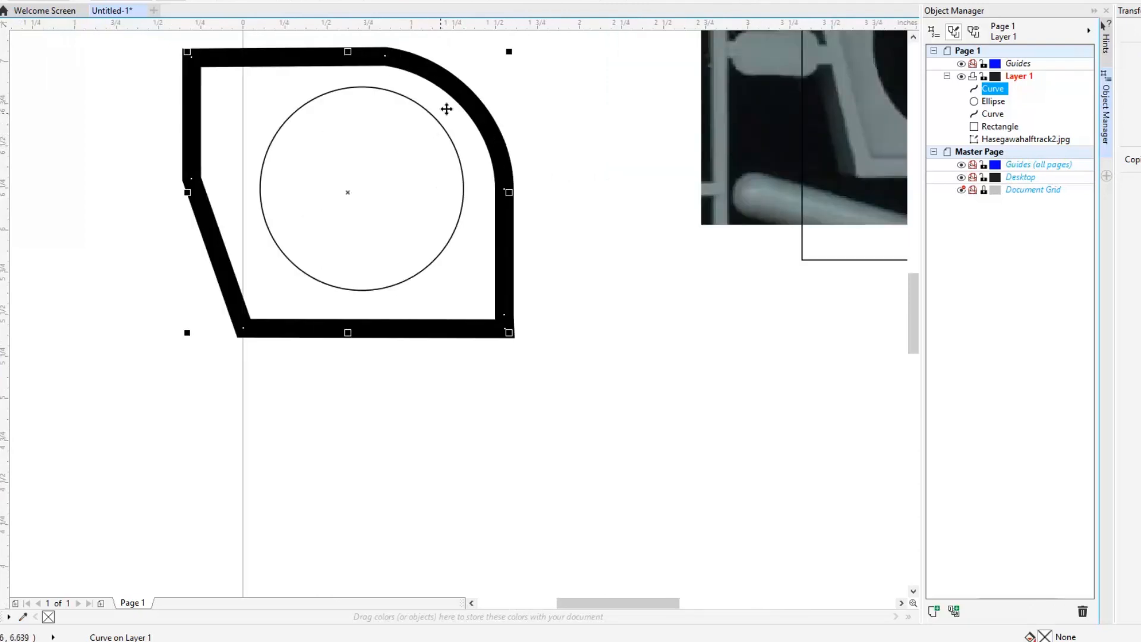
pyautogui.scroll(-1, 254, 54)
pyautogui.scroll(3, 220, 56)
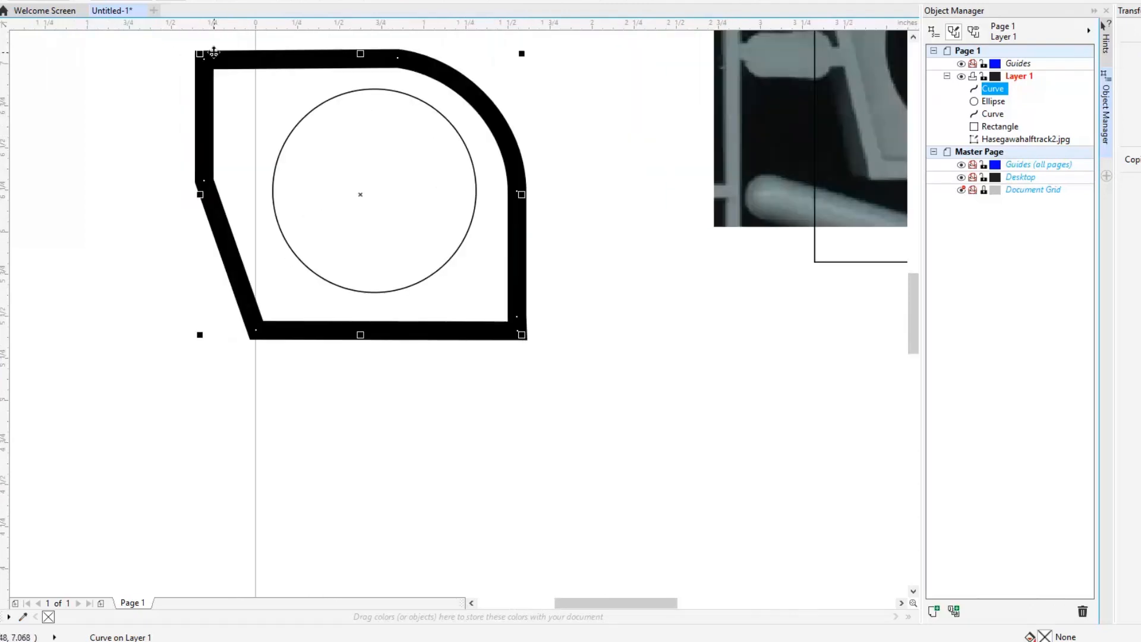
pyautogui.click(136, 117)
pyautogui.scroll(-2, 136, 117)
pyautogui.moveTo(137, 116); pyautogui.dragTo(425, 221, button='middle')
pyautogui.scroll(1, 425, 220)
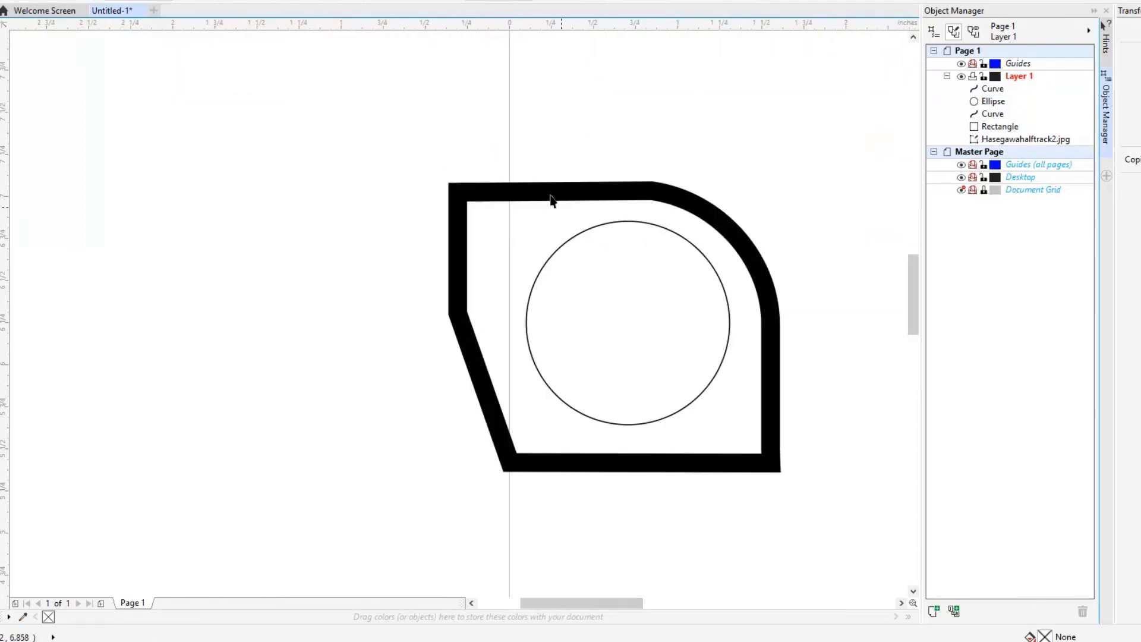
# Convert the thick outline of the duplicated part shape into an object
pyautogui.click(561, 192)
pyautogui.scroll(-1, 731, 142)
pyautogui.moveTo(732, 142); pyautogui.dragTo(283, 245, button='middle')
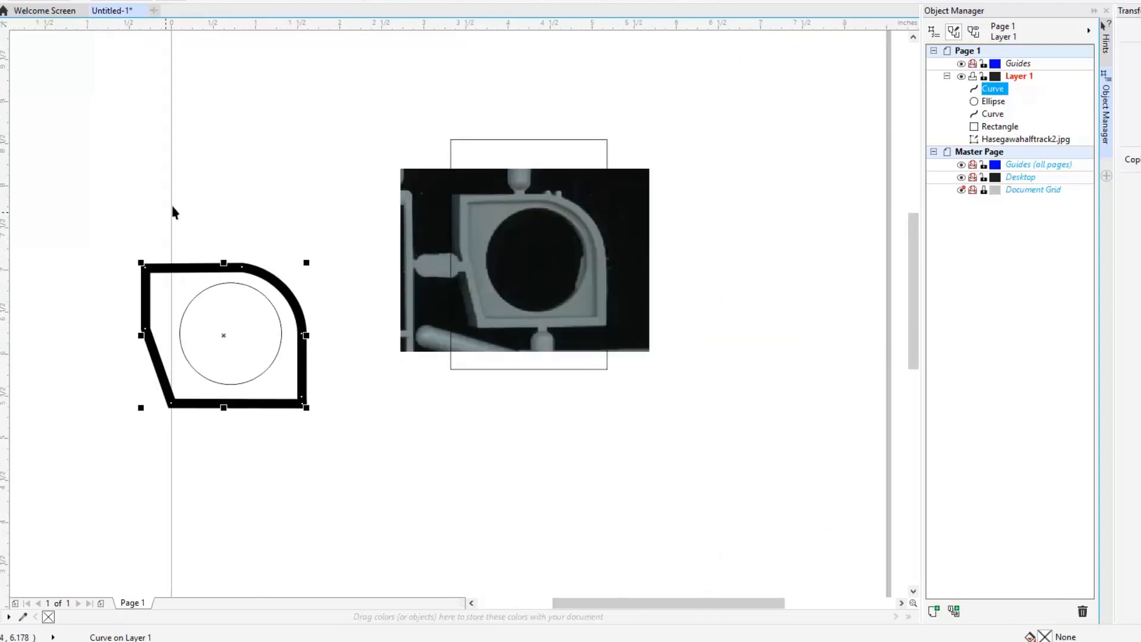
pyautogui.click(111, 1)
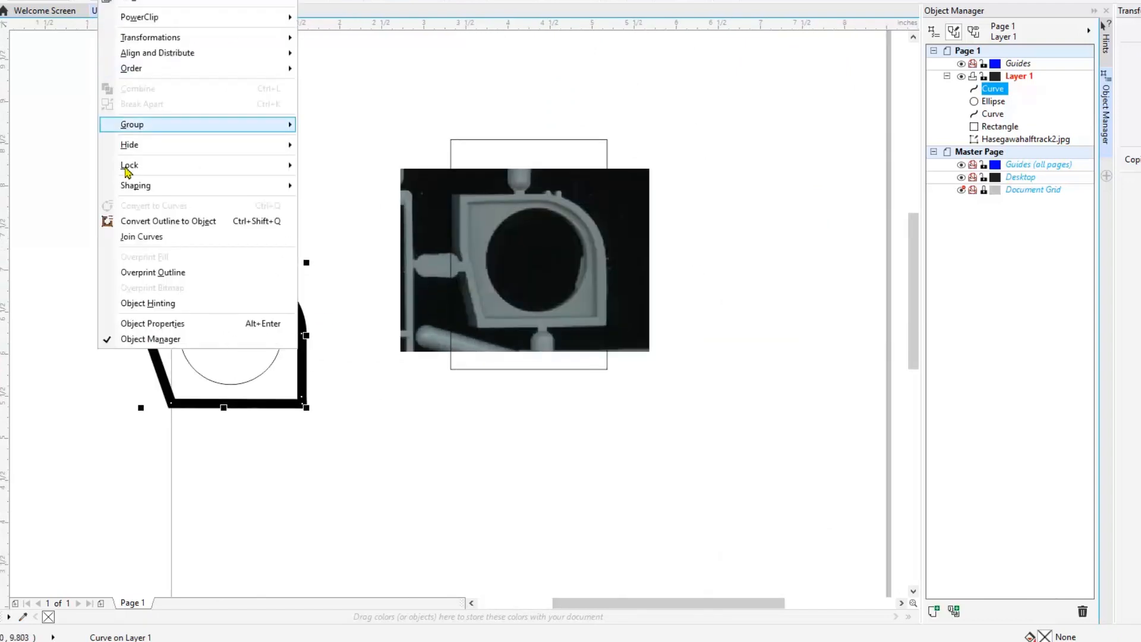
pyautogui.click(149, 221)
# Give the converted frame shape a thin outline and remove its black fill
pyautogui.click(436, 1)
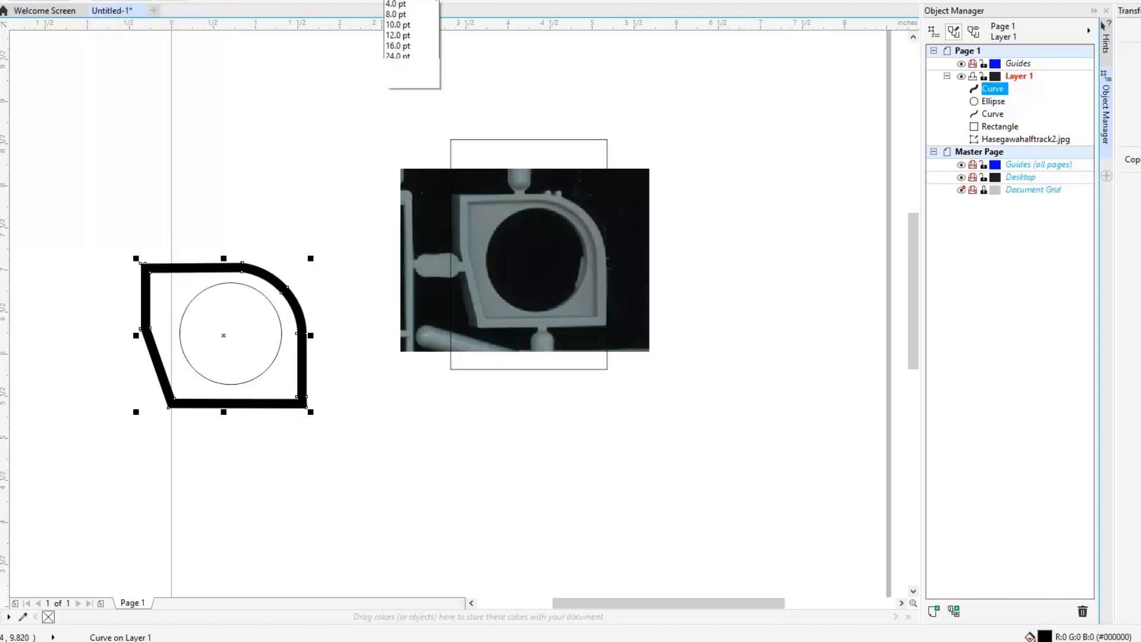
pyautogui.click(414, 15)
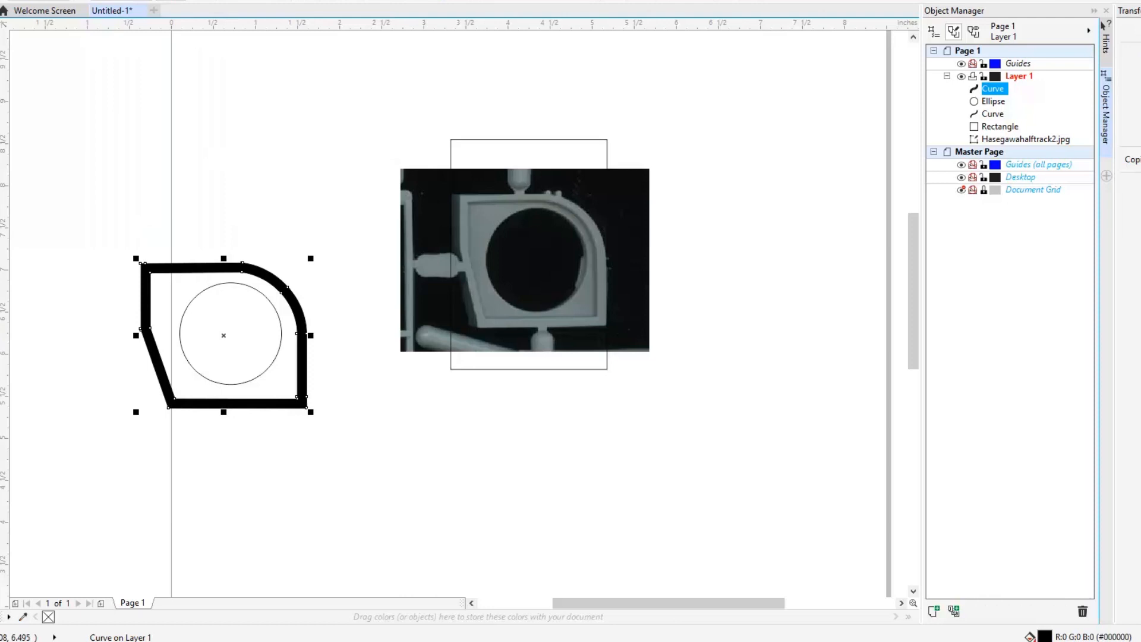
pyautogui.click(1140, 107)
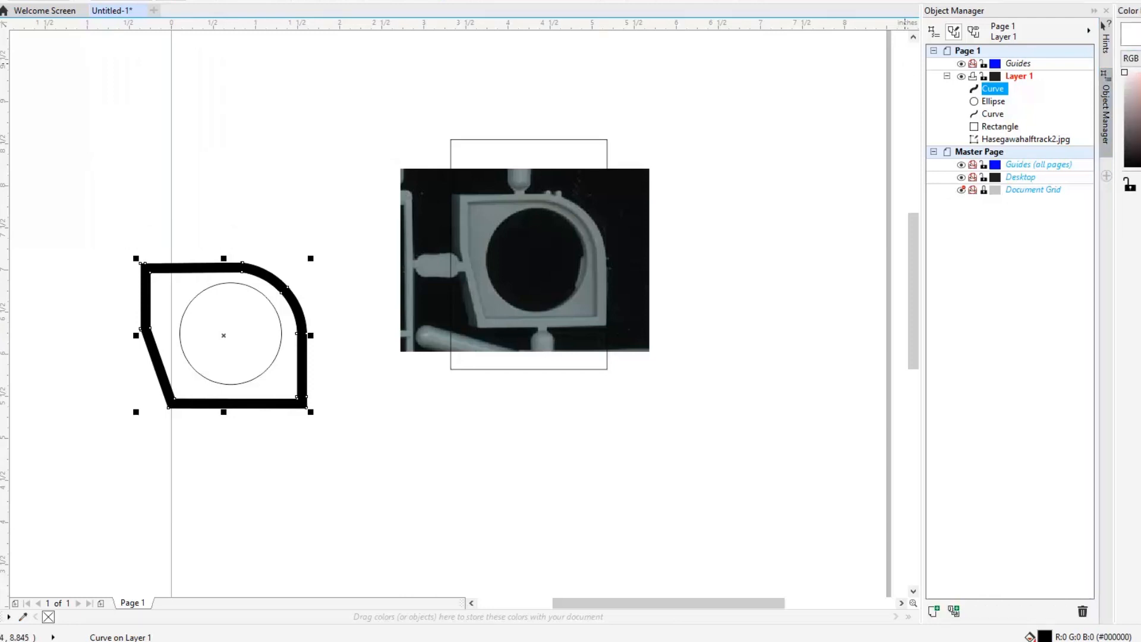
pyautogui.hotkey('ctrl', 'shift', 'q')
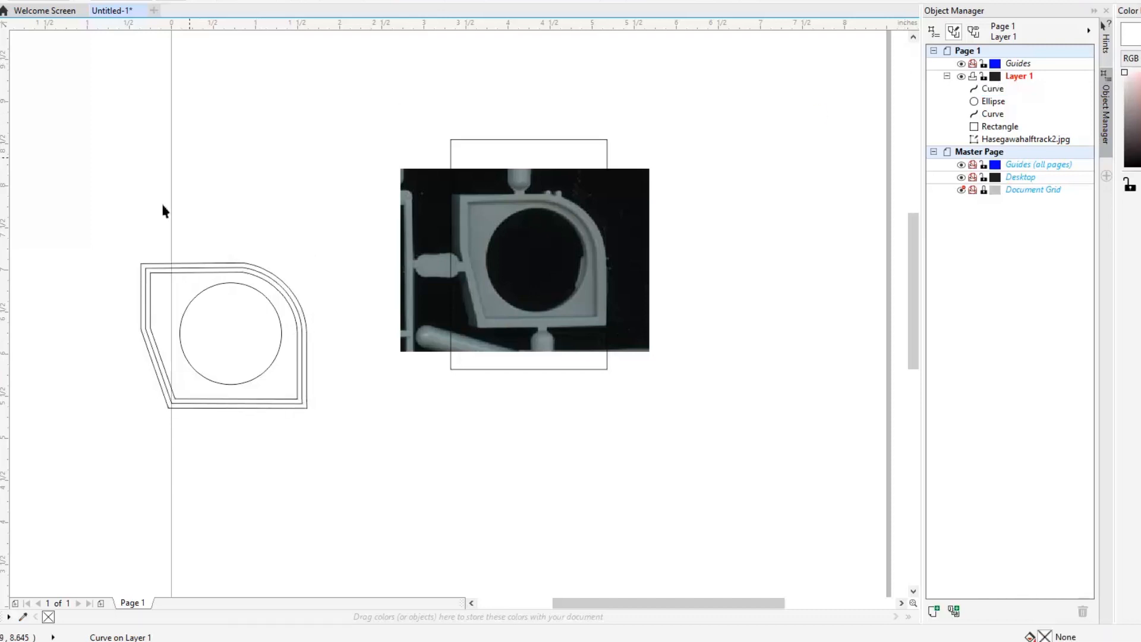
# Scale the double-line frame down to the size of the traced part outline and place it beside the traced shapes
pyautogui.scroll(2, 156, 236)
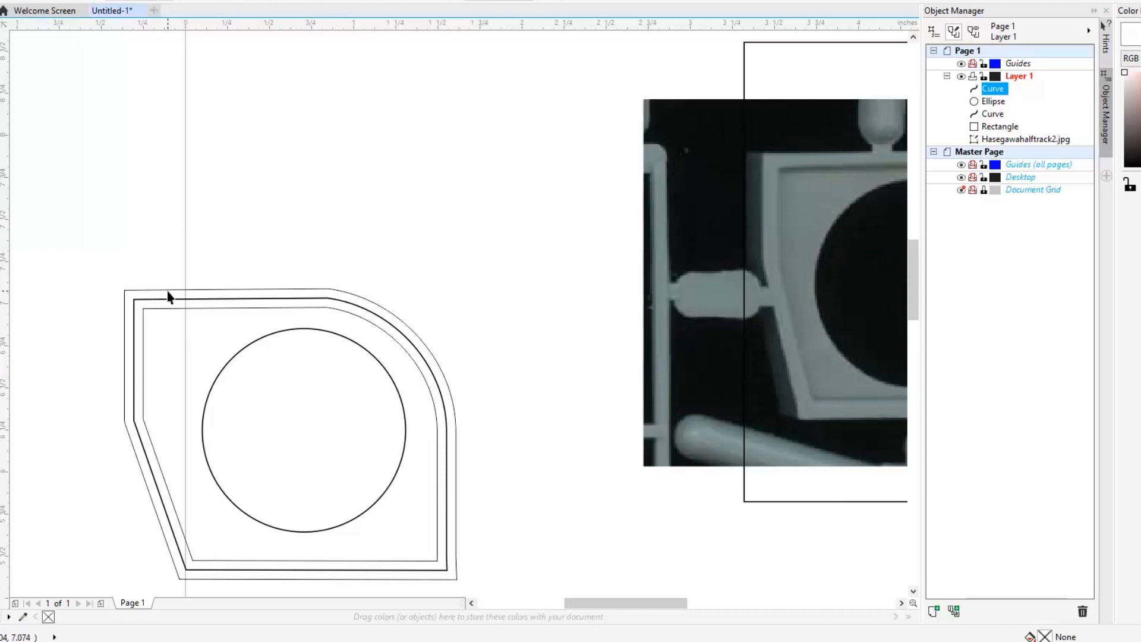
pyautogui.moveTo(343, 189); pyautogui.dragTo(551, 124, button='middle')
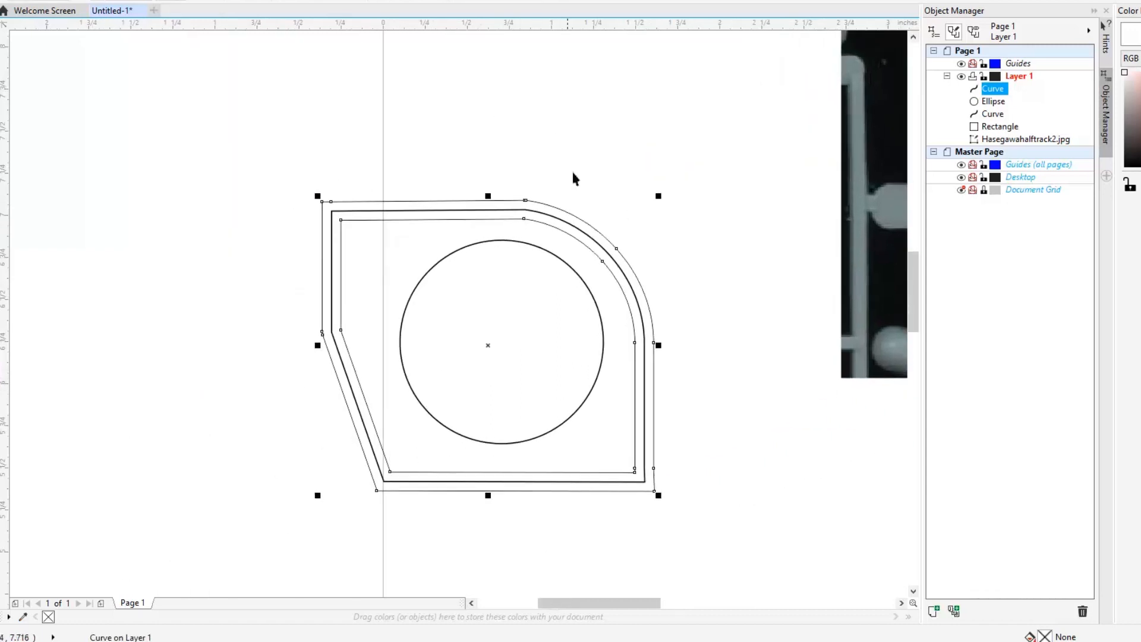
pyautogui.moveTo(656, 197); pyautogui.dragTo(646, 202)
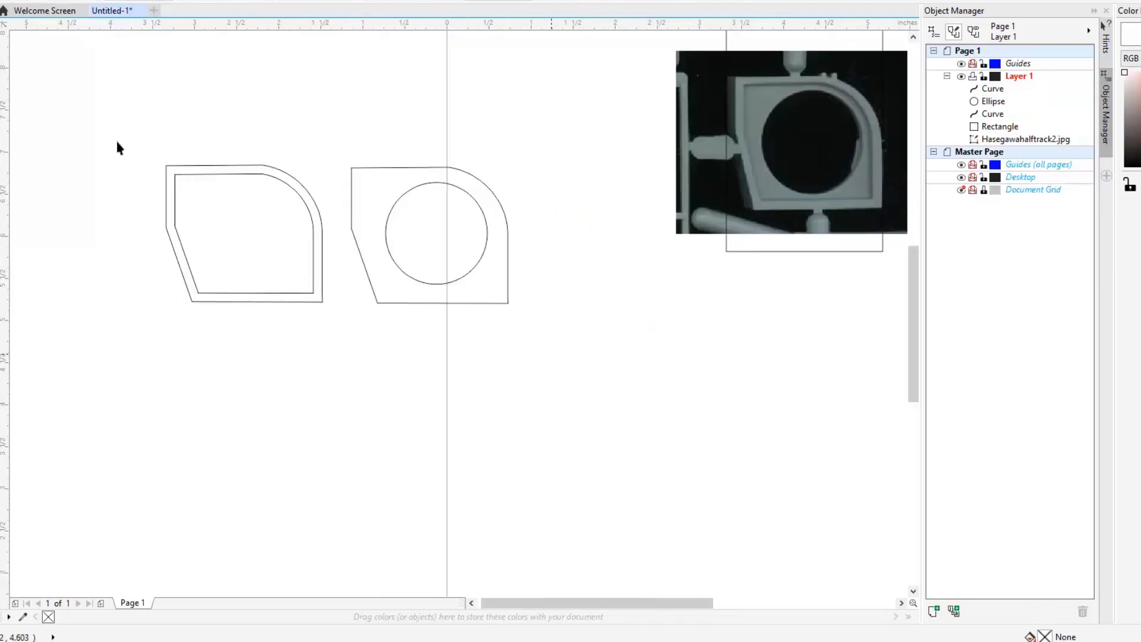
# Copy the frame and the traced outline with its circle into a new document
pyautogui.moveTo(116, 143); pyautogui.dragTo(113, 124)
pyautogui.click(6, 1)
pyautogui.click(18, 0)
pyautogui.hotkey('ctrl', 'v')
# Delete the traced outline and circle from the new document, keeping only the frame
pyautogui.moveTo(370, 308); pyautogui.dragTo(586, 272)
pyautogui.moveTo(530, 199); pyautogui.dragTo(587, 261)
pyautogui.moveTo(658, 321); pyautogui.dragTo(538, 216)
pyautogui.press('Delete')
# Save the frame drawing as an SVG file named shape1 in the folder containing the Panzerkampfwagen VI Tiger I subfolder
pyautogui.click(6, 1)
pyautogui.click(27, 80)
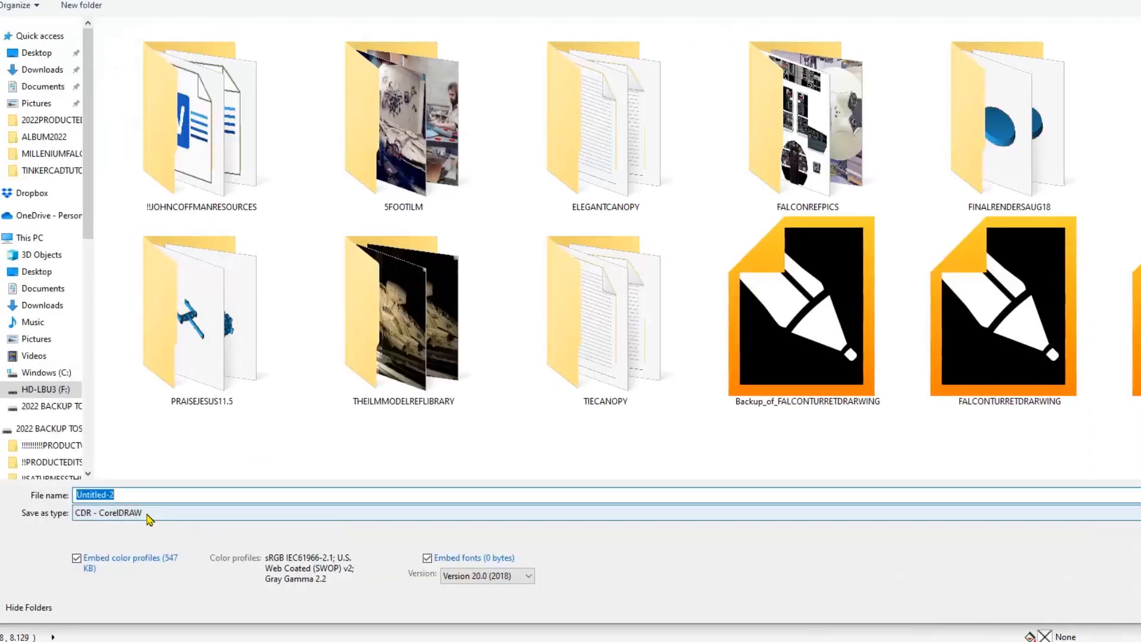
pyautogui.click(222, 514)
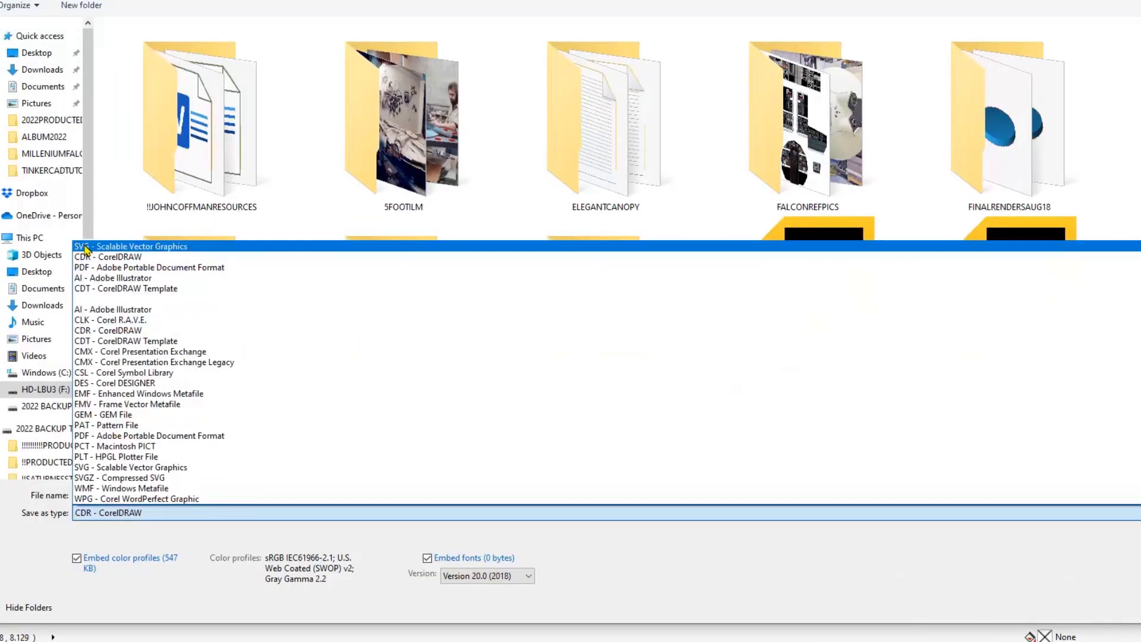
pyautogui.click(179, 246)
pyautogui.moveTo(143, 0); pyautogui.dragTo(138, 0)
pyautogui.click(143, 0)
pyautogui.doubleClick(176, 55)
pyautogui.doubleClick(148, 153)
pyautogui.doubleClick(221, 53)
pyautogui.click(150, 494)
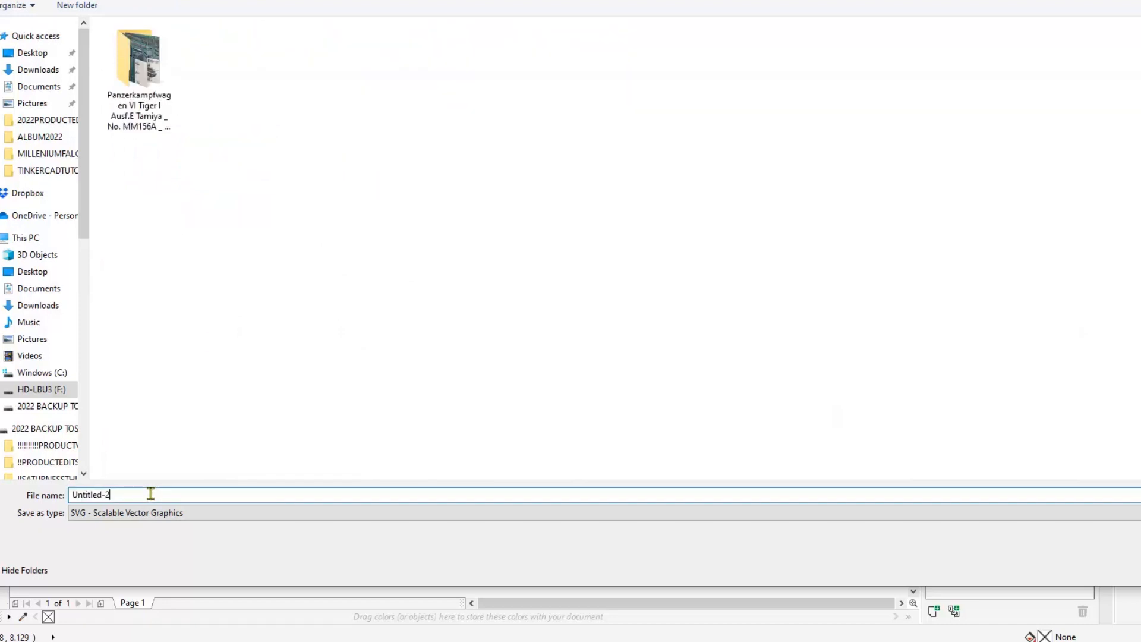
pyautogui.press('Return')
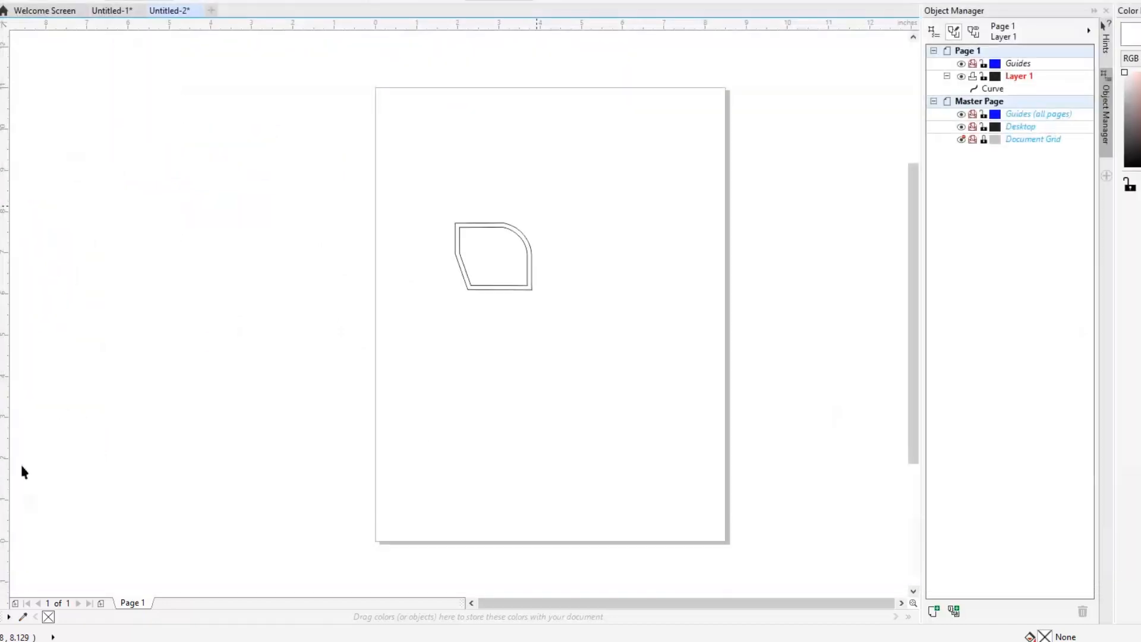
pyautogui.click(644, 501)
# Restore the deleted outline and circle, and delete the frame instead
pyautogui.hotkey('ctrl', 'z')
pyautogui.click(475, 238)
pyautogui.moveTo(536, 324); pyautogui.dragTo(537, 324)
pyautogui.press('Delete')
# Save the outline with the circle as an SVG file named shape2 in the same folder
pyautogui.click(1, 1)
pyautogui.click(2, 75)
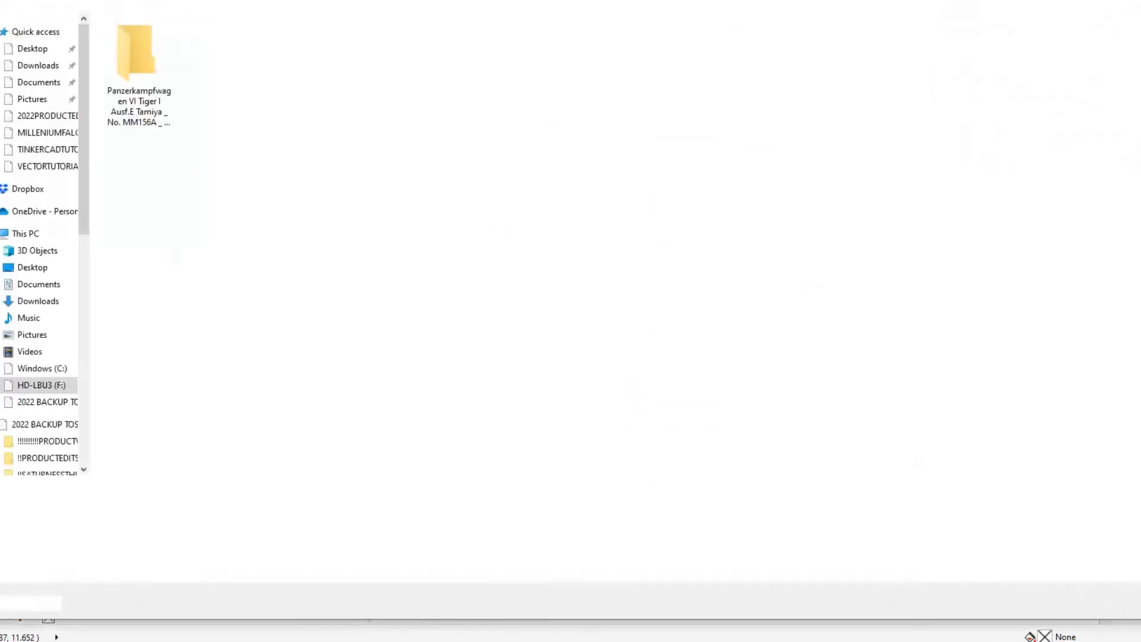
pyautogui.write('shape2')
pyautogui.click(277, 515)
pyautogui.click(90, 247)
pyautogui.click(104, 515)
pyautogui.click(99, 248)
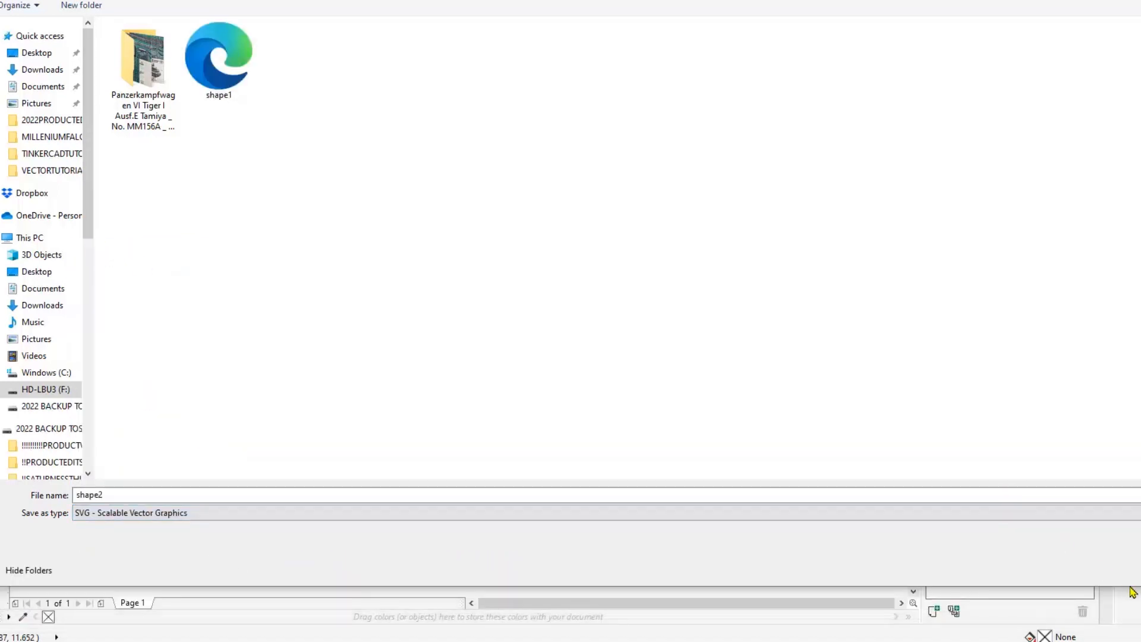
pyautogui.click(1137, 574)
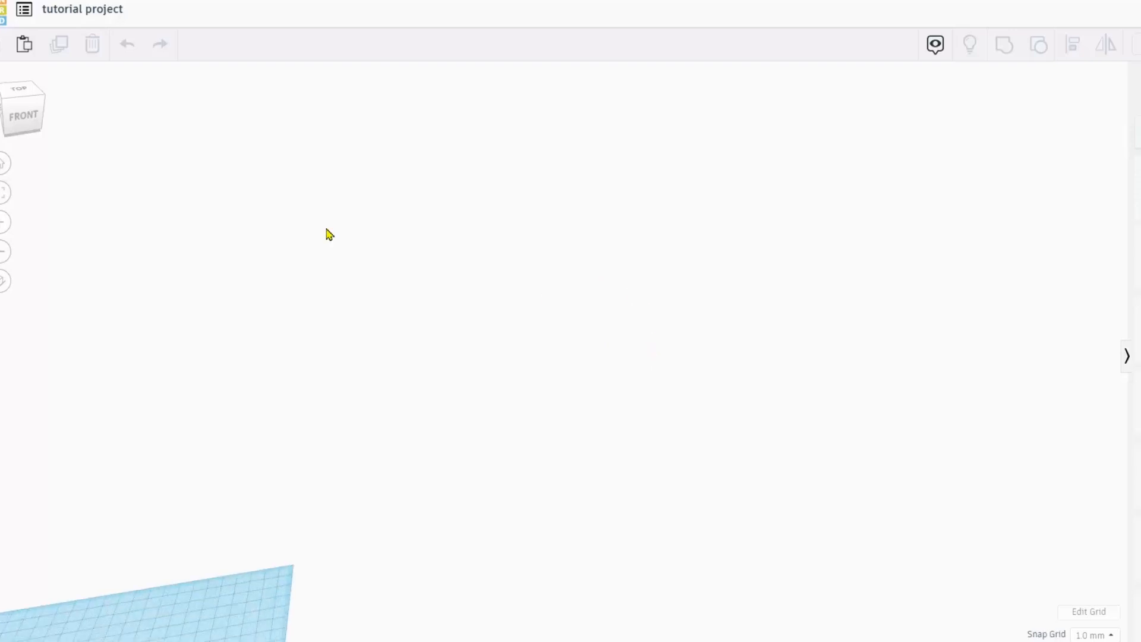
# In Tinkercad's tutorial project, reset the view and import shape1.svg at 100% scale centred on Artboard, plus shape2.svg
pyautogui.click(3, 166)
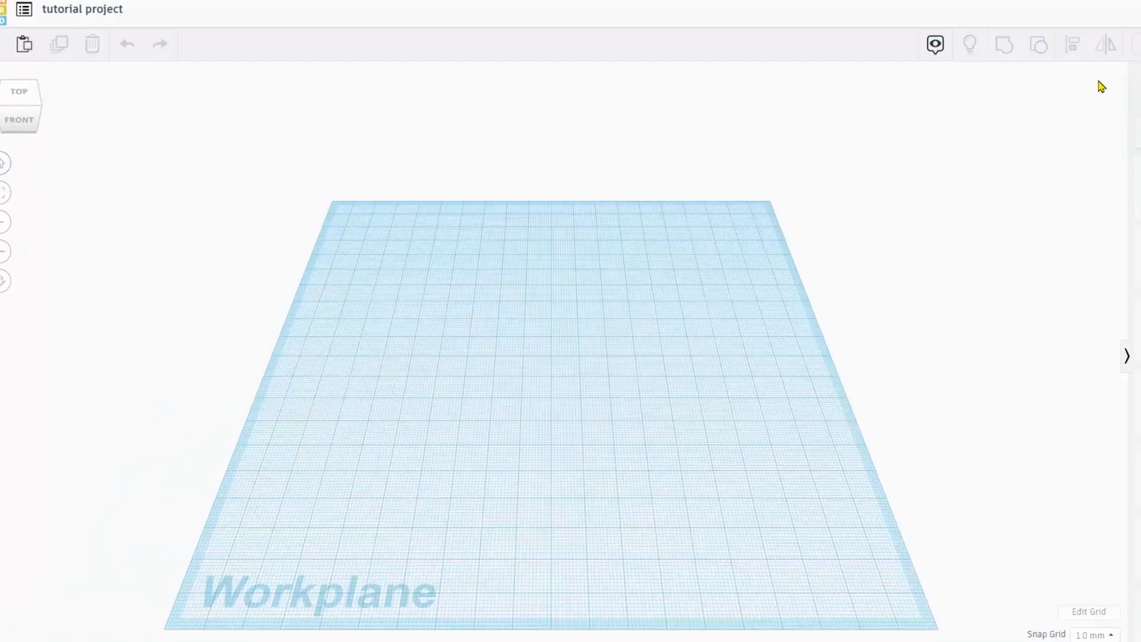
pyautogui.click(1138, 44)
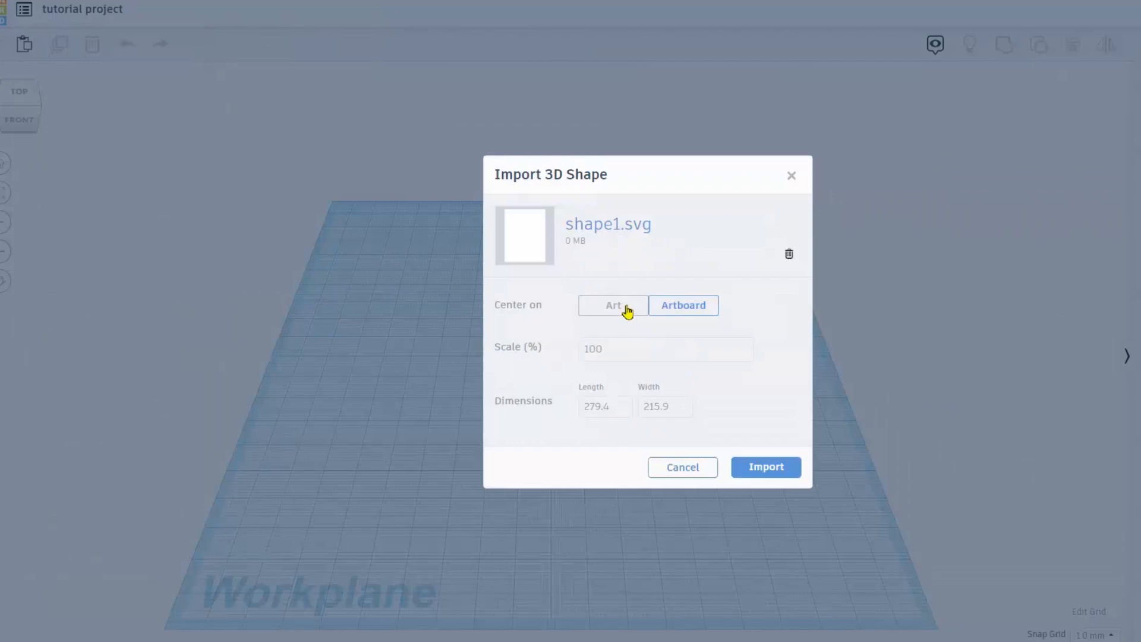
pyautogui.click(770, 470)
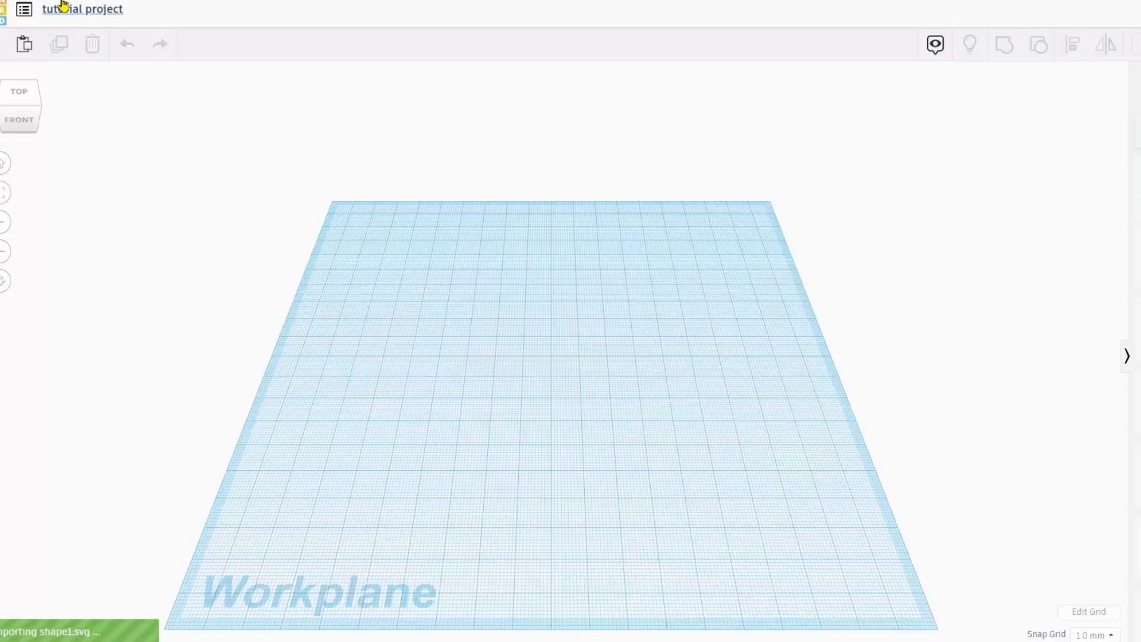
pyautogui.click(1138, 44)
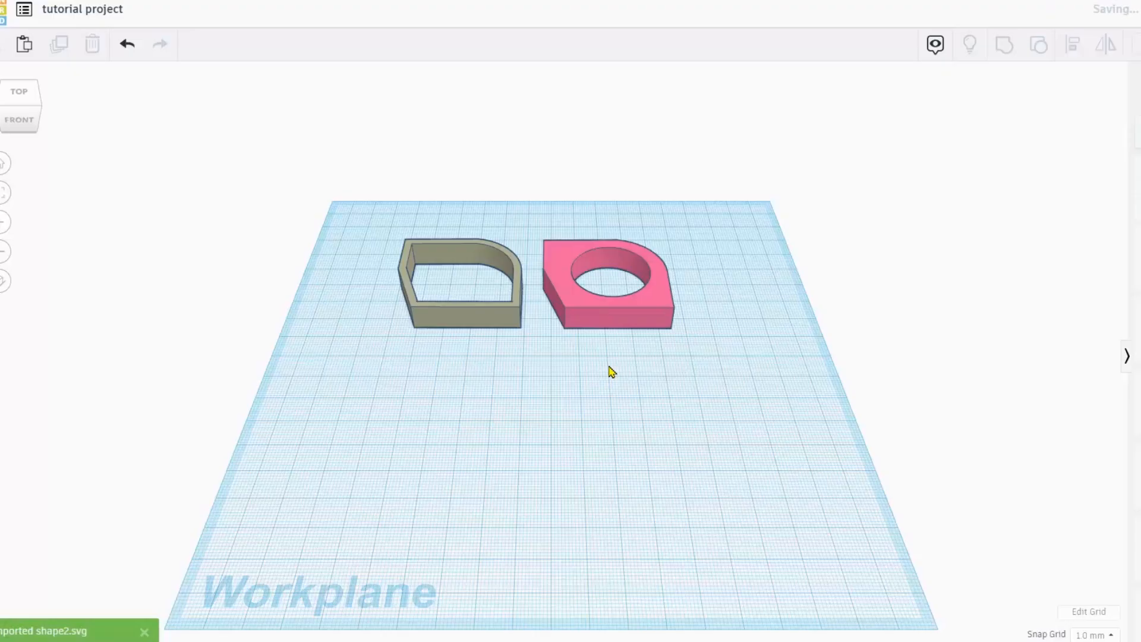
# Lower the height of the pink plate with the round hole to 6 mm
pyautogui.scroll(4, 574, 339)
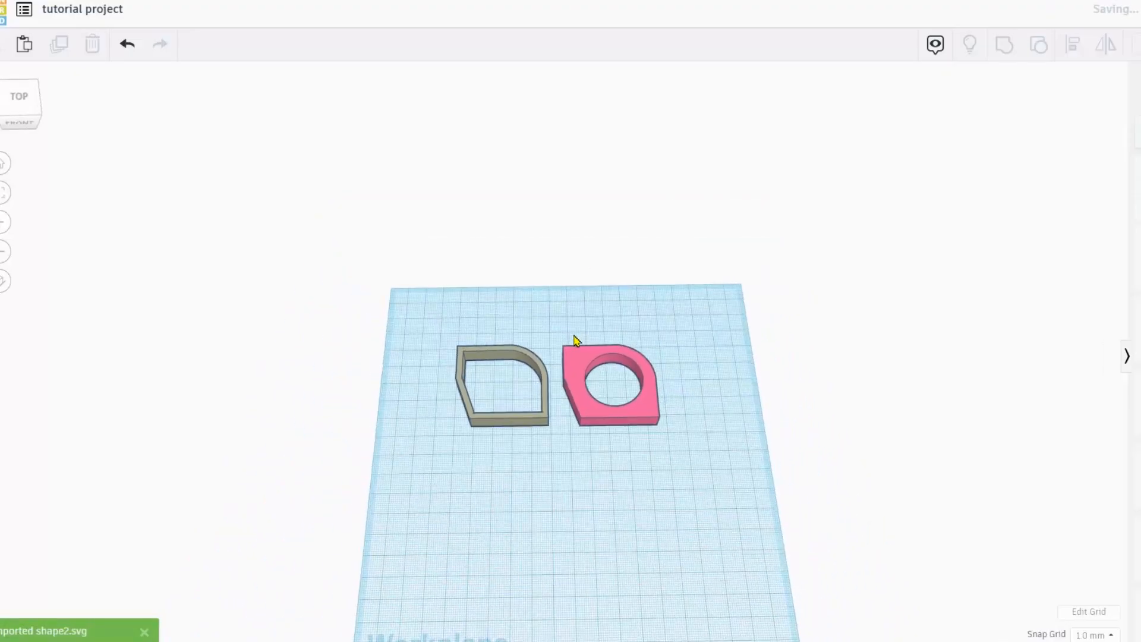
pyautogui.scroll(3, 604, 357)
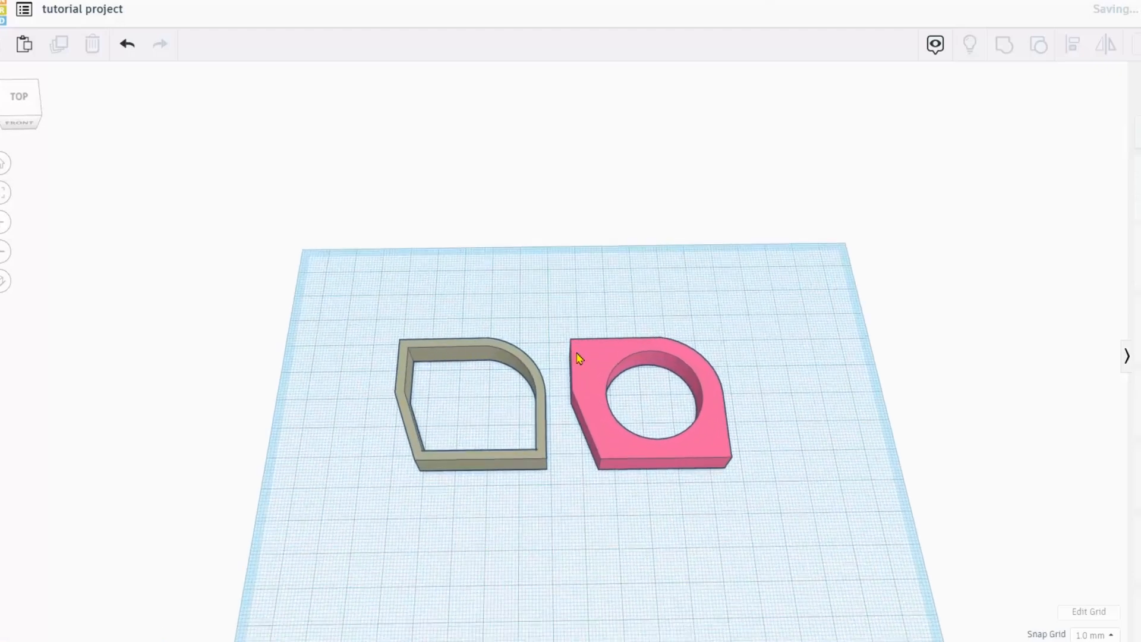
pyautogui.click(576, 404)
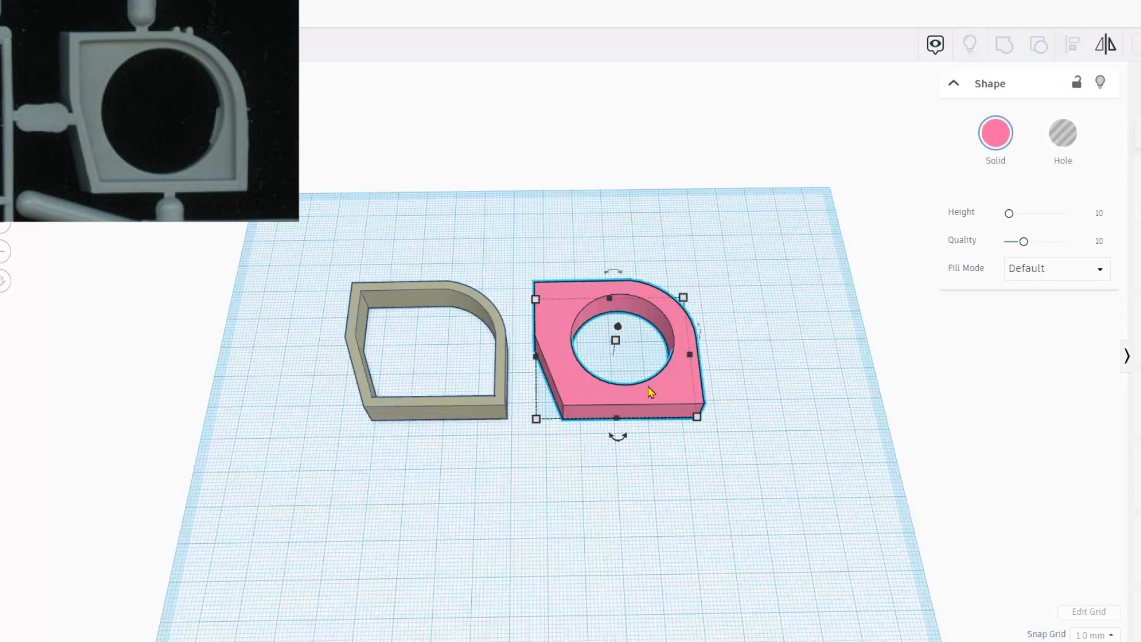
pyautogui.scroll(3, 642, 366)
pyautogui.moveTo(632, 372); pyautogui.dragTo(632, 374)
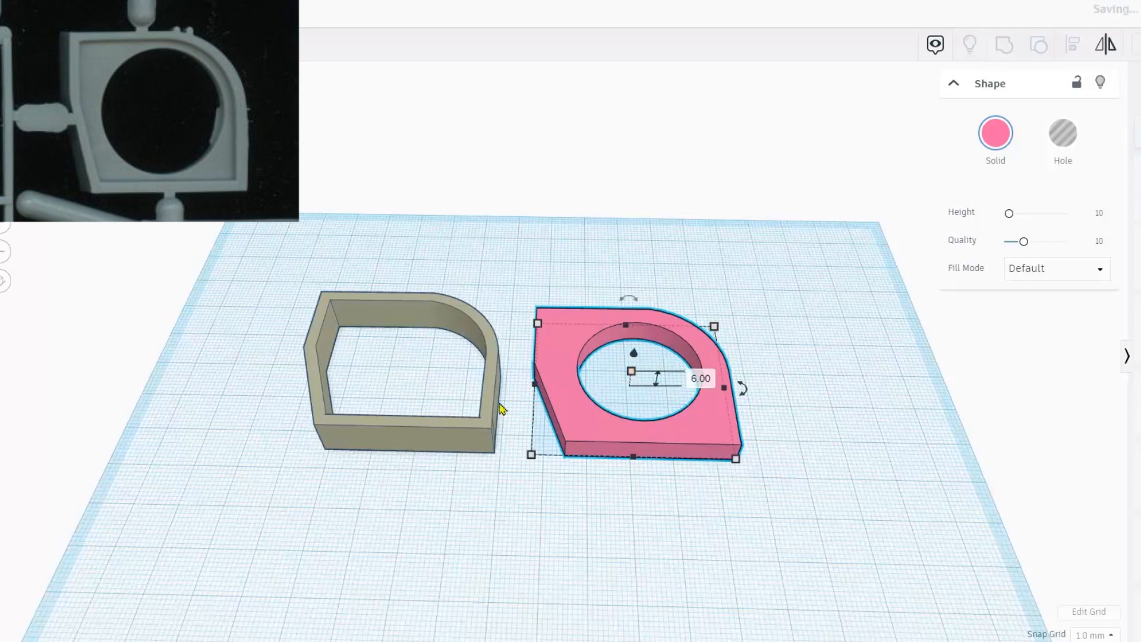
# Align the frame and the pink plate on their horizontal centres so the frame sits over the plate
pyautogui.click(474, 428)
pyautogui.keyDown('shift'); pyautogui.click(564, 424); pyautogui.keyUp('shift')
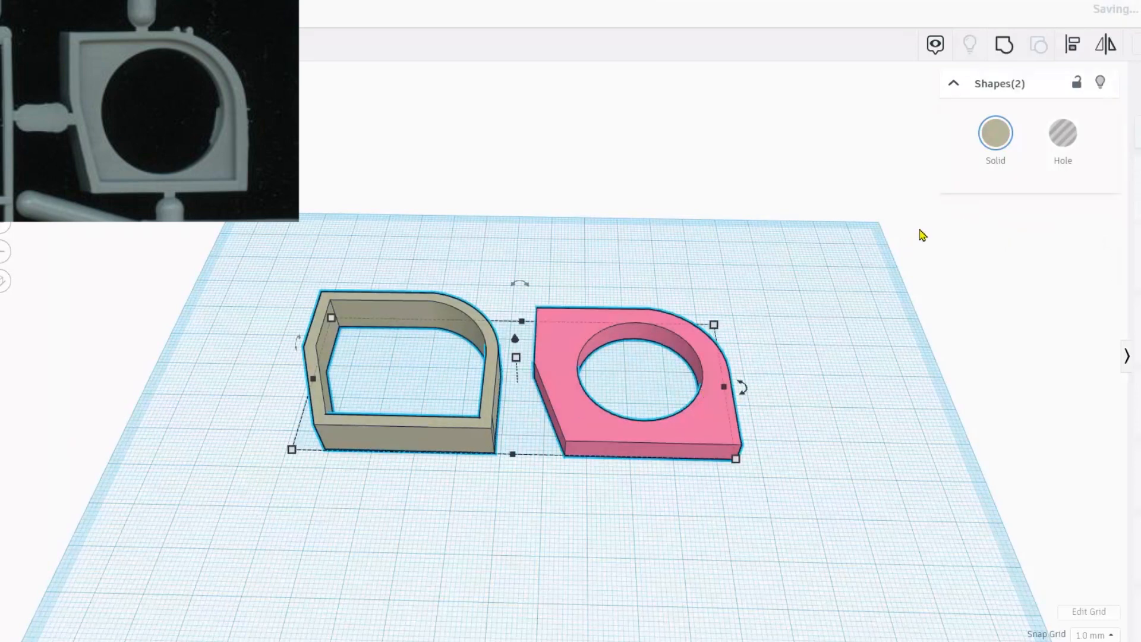
pyautogui.click(1072, 45)
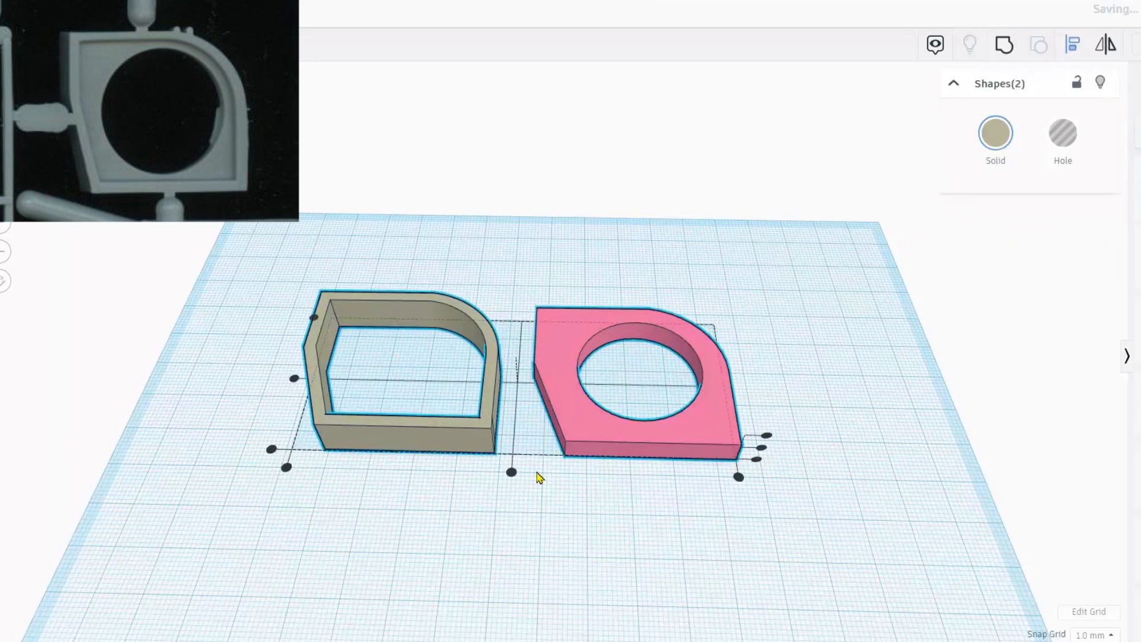
pyautogui.click(511, 474)
pyautogui.moveTo(493, 496); pyautogui.dragTo(515, 475, button='right')
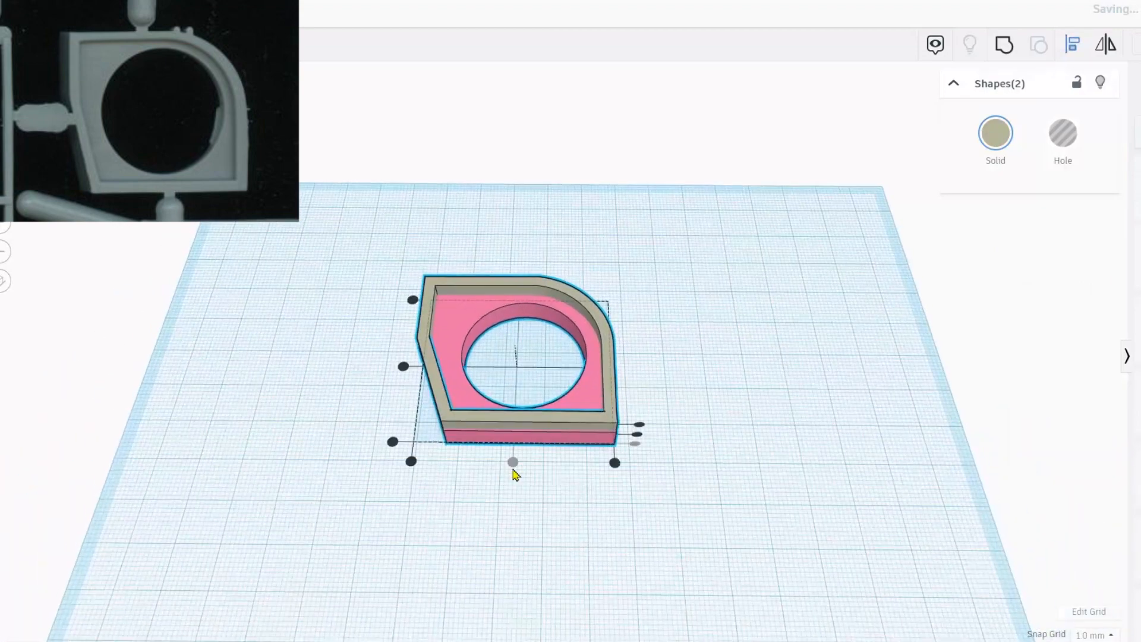
# Lower the height of the frame around the plate to 8 mm
pyautogui.moveTo(541, 403)
pyautogui.mouseDown(button='right')
pyautogui.moveTo(585, 398)
pyautogui.moveTo(559, 393)
pyautogui.mouseUp(button='right')
pyautogui.scroll(3, 503, 316)
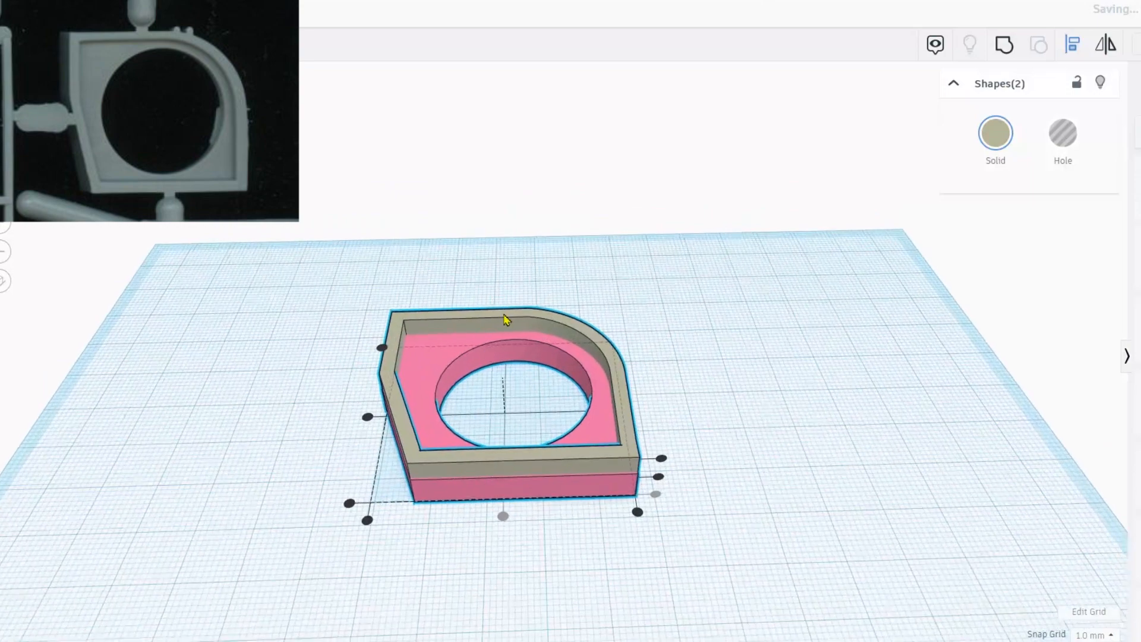
pyautogui.hotkey('ctrl', 'g')
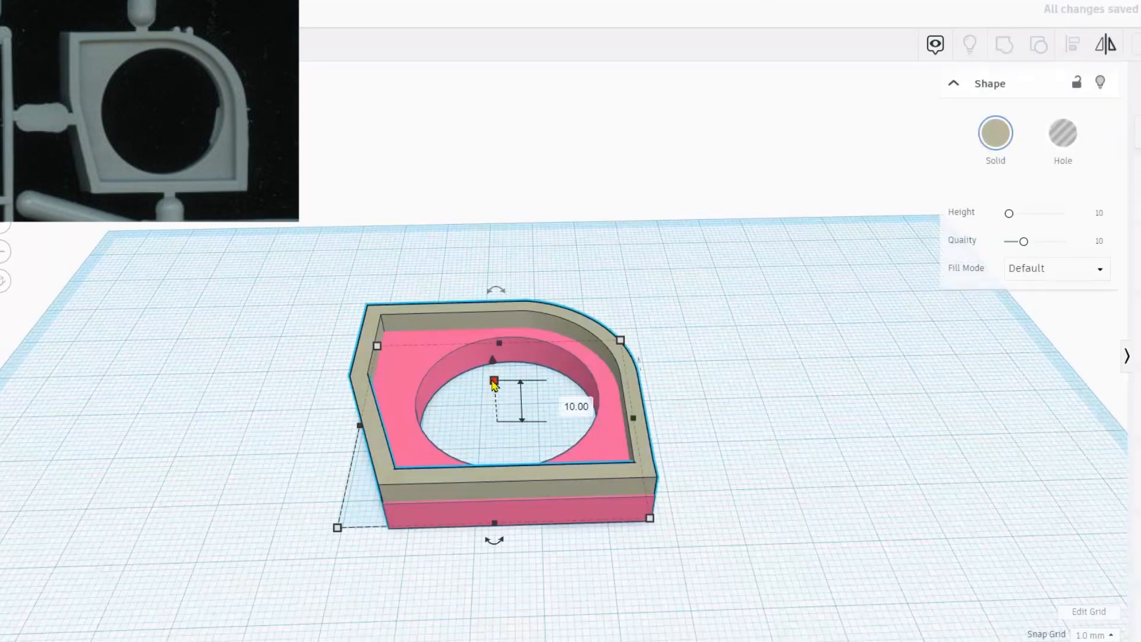
pyautogui.moveTo(496, 385); pyautogui.dragTo(497, 390)
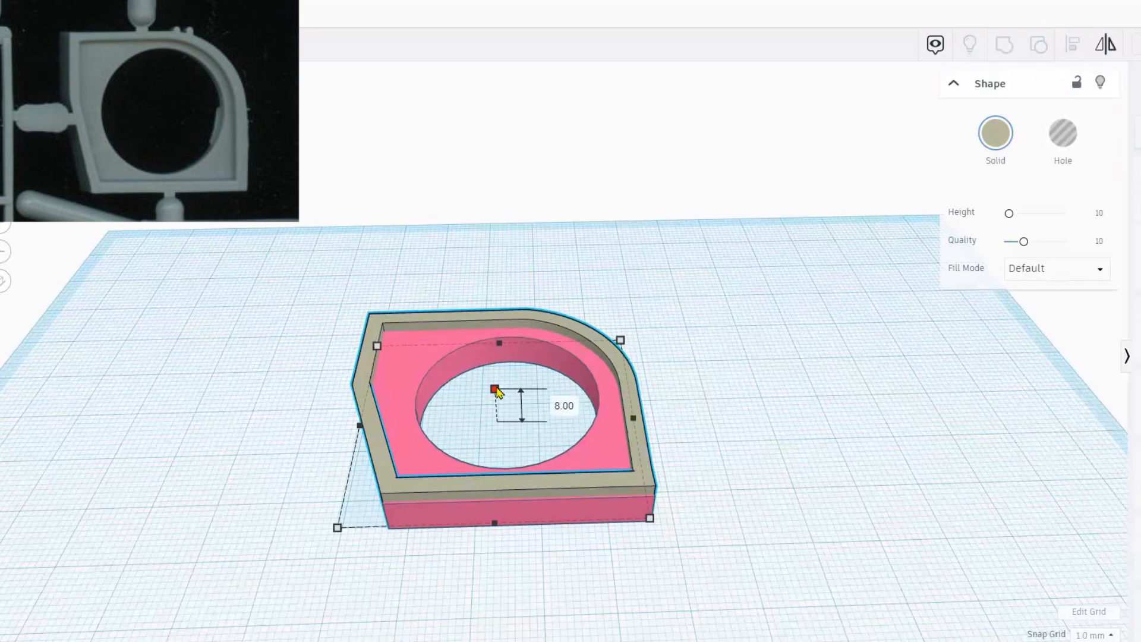
# Add a cylinder beside the frame's curved corner, give it 64 sides and scale it down to a small peg
pyautogui.click(486, 516)
pyautogui.moveTo(695, 547); pyautogui.dragTo(338, 545, button='right')
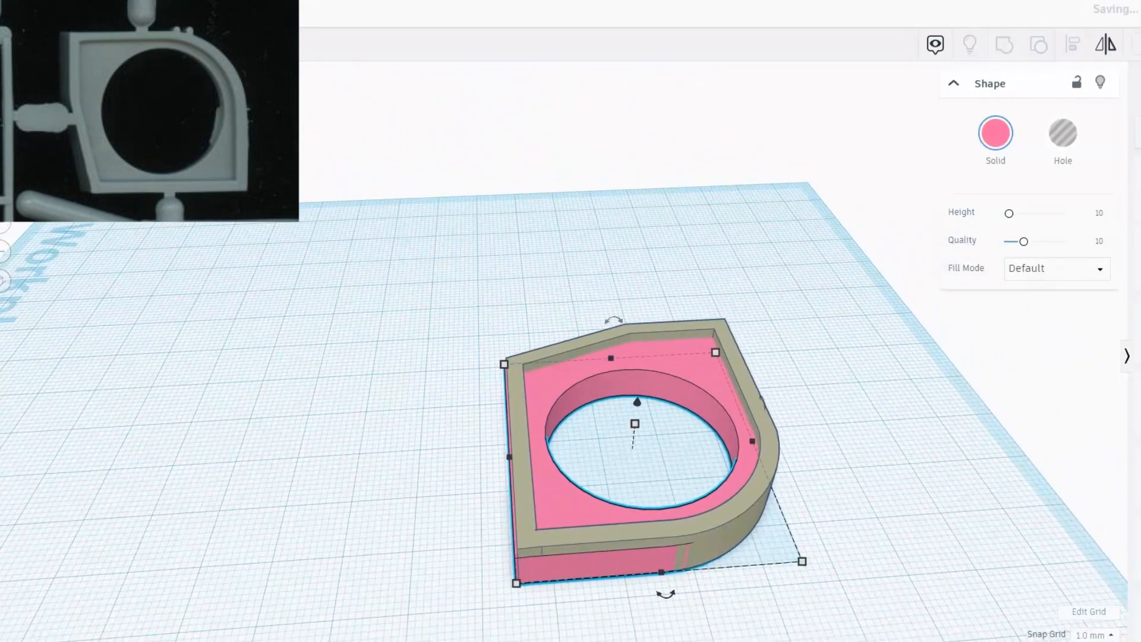
pyautogui.moveTo(1139, 257); pyautogui.dragTo(822, 481)
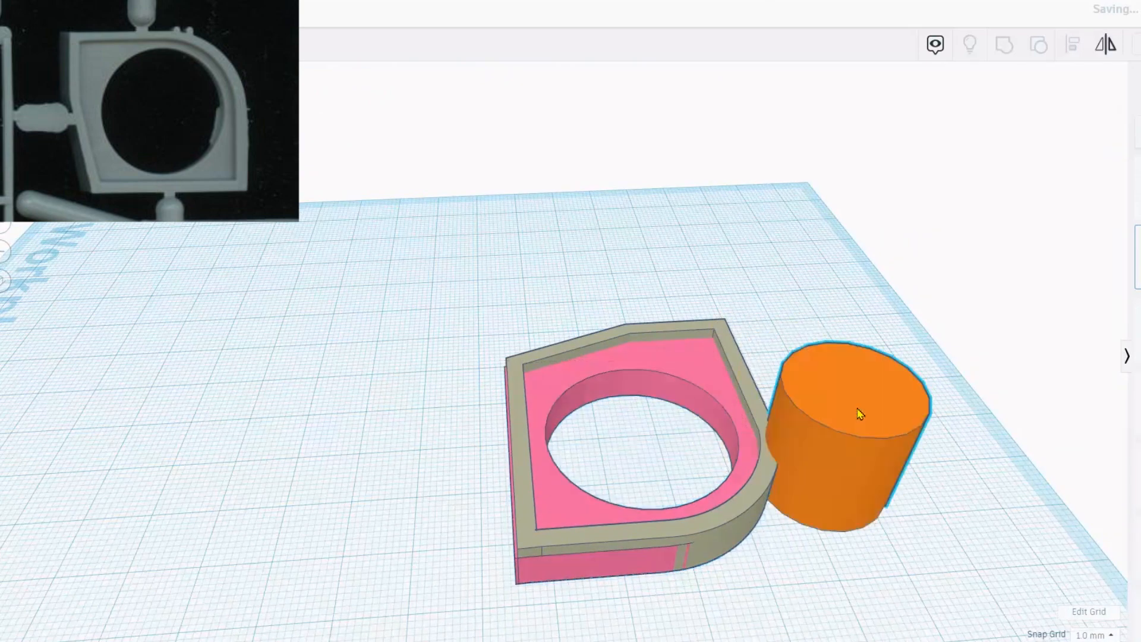
pyautogui.moveTo(853, 387); pyautogui.dragTo(857, 184)
pyautogui.moveTo(1013, 213); pyautogui.dragTo(1065, 214)
pyautogui.keyDown('shift'); pyautogui.moveTo(928, 186); pyautogui.dragTo(846, 410); pyautogui.keyUp('shift')
pyautogui.press('f')
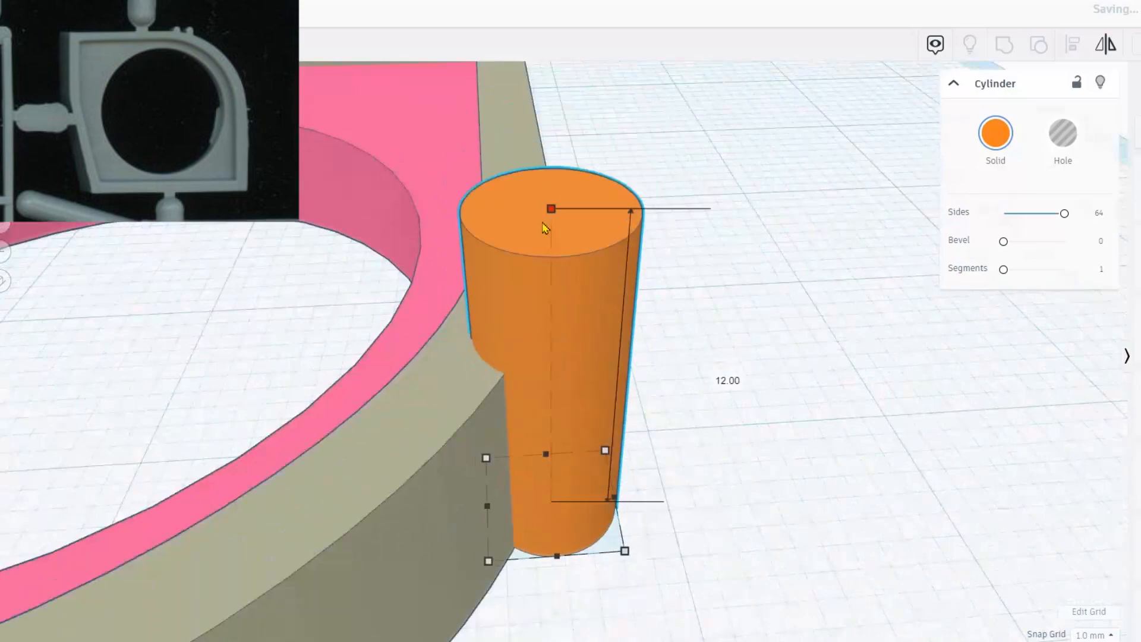
# Shorten the cylinder to roughly the frame's height and move it partly into the frame's curved outer wall
pyautogui.moveTo(571, 311); pyautogui.dragTo(594, 291, button='right')
pyautogui.moveTo(556, 276); pyautogui.dragTo(618, 343)
pyautogui.moveTo(618, 342); pyautogui.dragTo(149, 333, button='right')
pyautogui.scroll(-3, 649, 380)
pyautogui.scroll(3, 649, 381)
pyautogui.moveTo(578, 374); pyautogui.dragTo(601, 383)
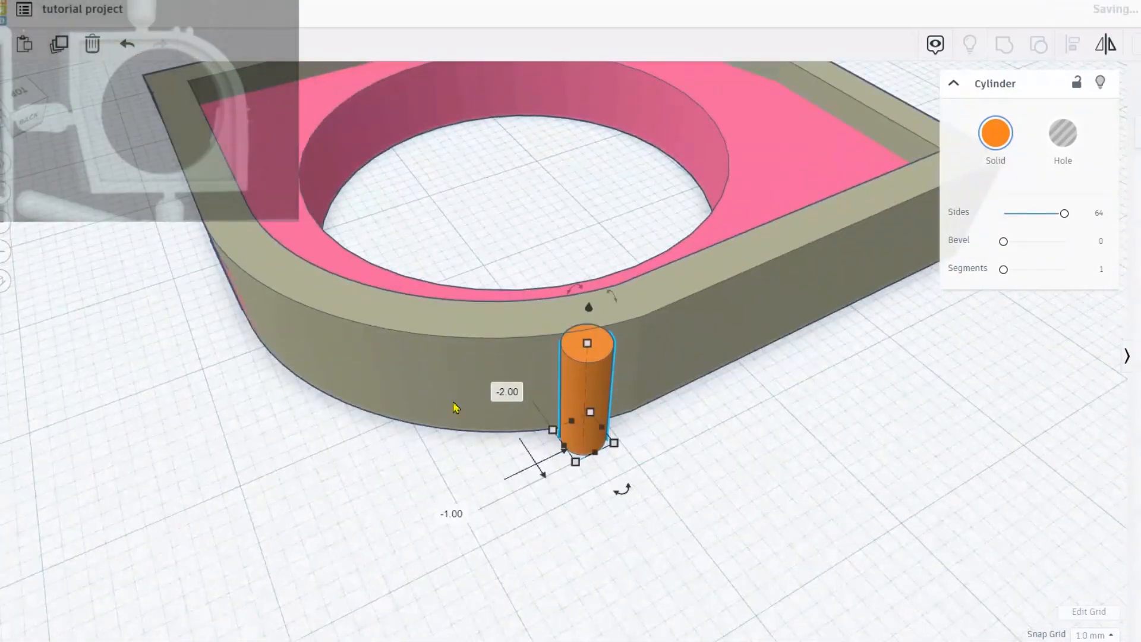
pyautogui.moveTo(601, 383); pyautogui.dragTo(773, 411, button='right')
pyautogui.moveTo(574, 349); pyautogui.dragTo(560, 420)
pyautogui.moveTo(601, 446); pyautogui.dragTo(499, 425, button='right')
pyautogui.moveTo(535, 478); pyautogui.dragTo(548, 489)
# Delete the misplaced cylinder and duplicate the remaining one to form a pair of pegs along the curved wall
pyautogui.click(591, 410)
pyautogui.moveTo(606, 432); pyautogui.dragTo(623, 440)
pyautogui.moveTo(667, 525); pyautogui.dragTo(676, 538, button='right')
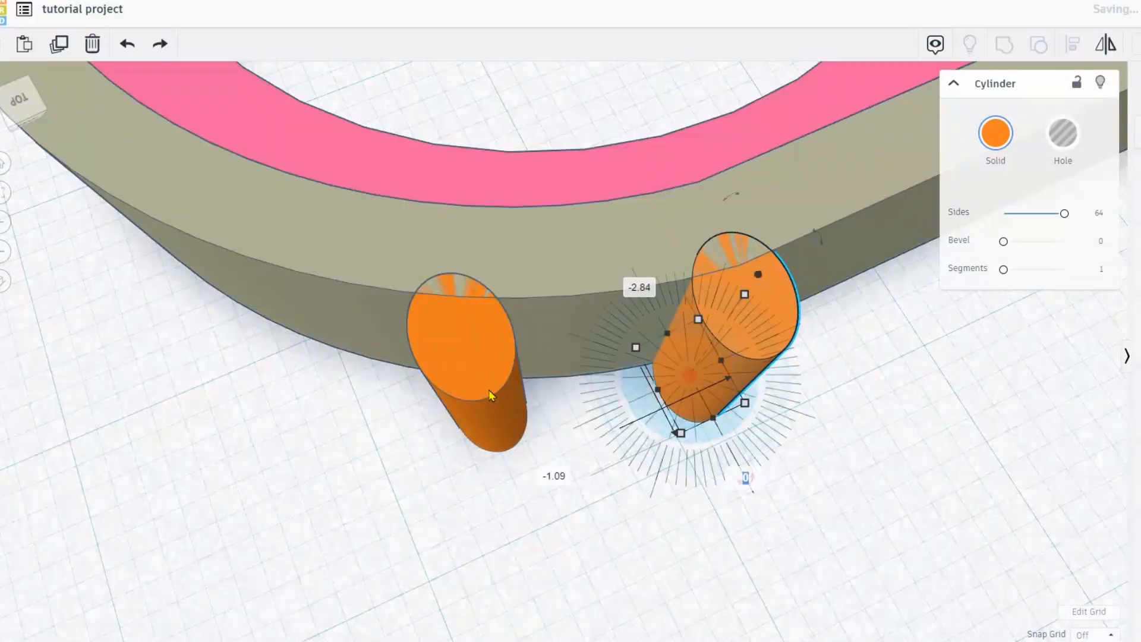
pyautogui.moveTo(492, 394); pyautogui.dragTo(640, 393)
pyautogui.press('Delete')
pyautogui.click(724, 376)
pyautogui.keyDown('alt'); pyautogui.moveTo(723, 377); pyautogui.dragTo(621, 395); pyautogui.keyUp('alt')
# Recolour the part's shapes white and set the height of the two small cylinders to about 7.47 mm
pyautogui.scroll(-5, 545, 364)
pyautogui.moveTo(545, 365); pyautogui.dragTo(707, 593, button='right')
pyautogui.click(706, 593)
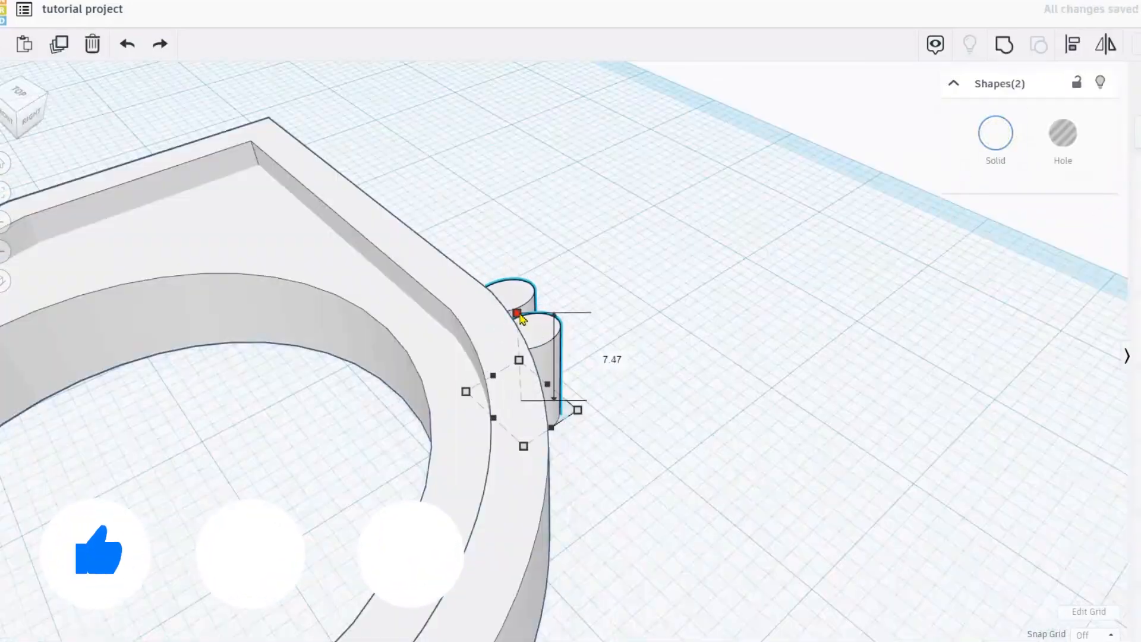
pyautogui.scroll(-5, 812, 497)
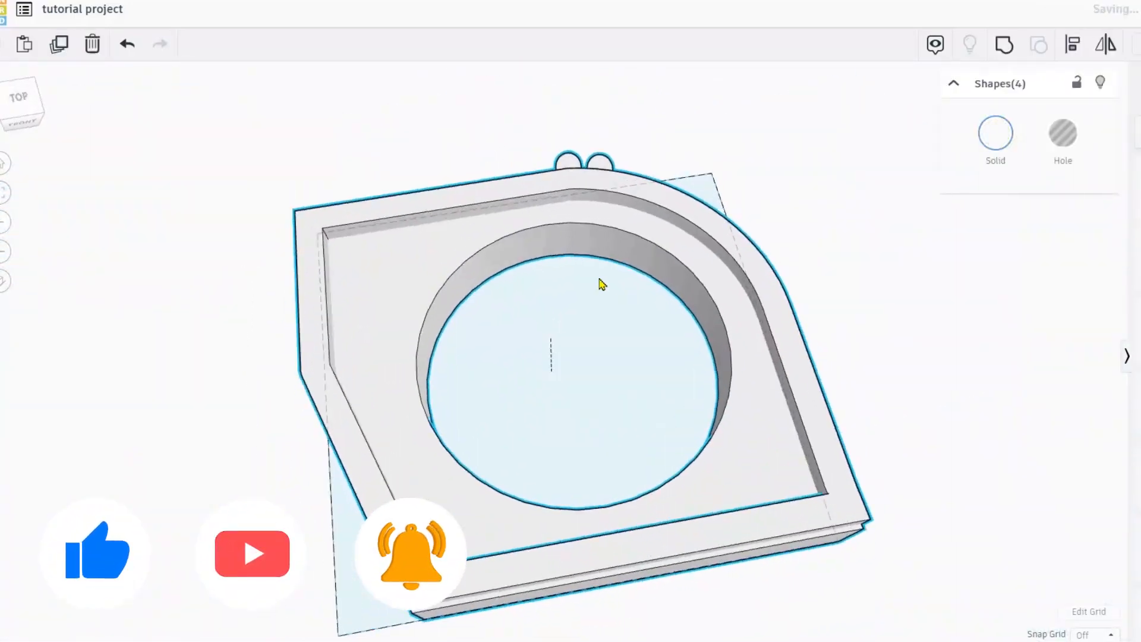
pyautogui.moveTo(601, 283); pyautogui.dragTo(733, 433, button='right')
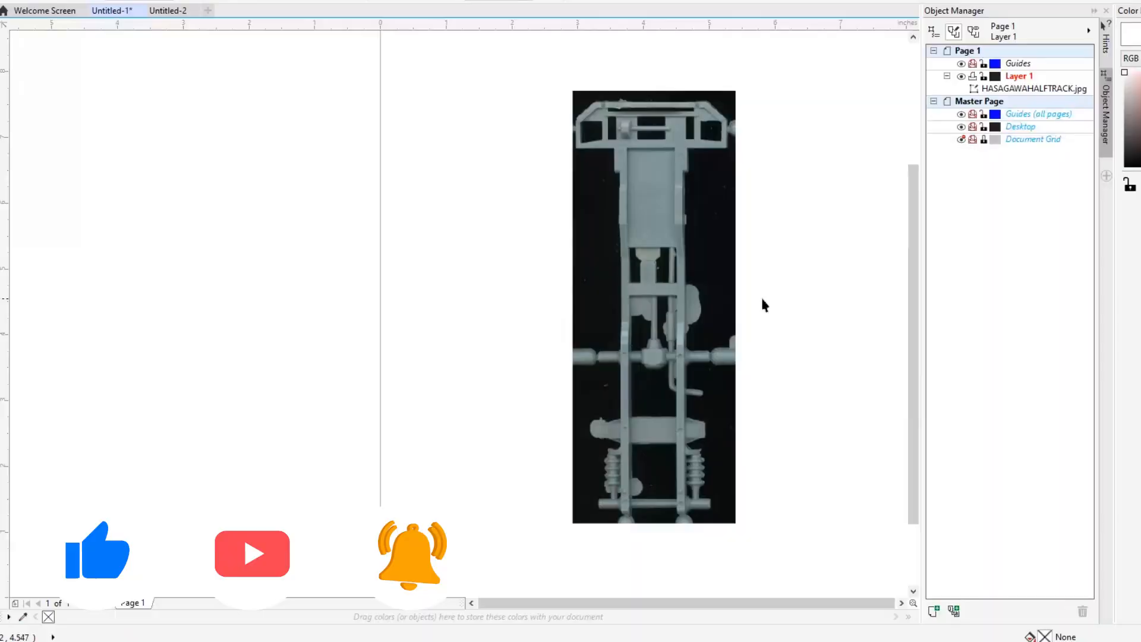
# Switch to CorelDRAW and examine the half-track chassis photo from the front section to the rear axle
pyautogui.scroll(-2, 761, 303)
pyautogui.scroll(2, 767, 264)
pyautogui.scroll(2, 765, 262)
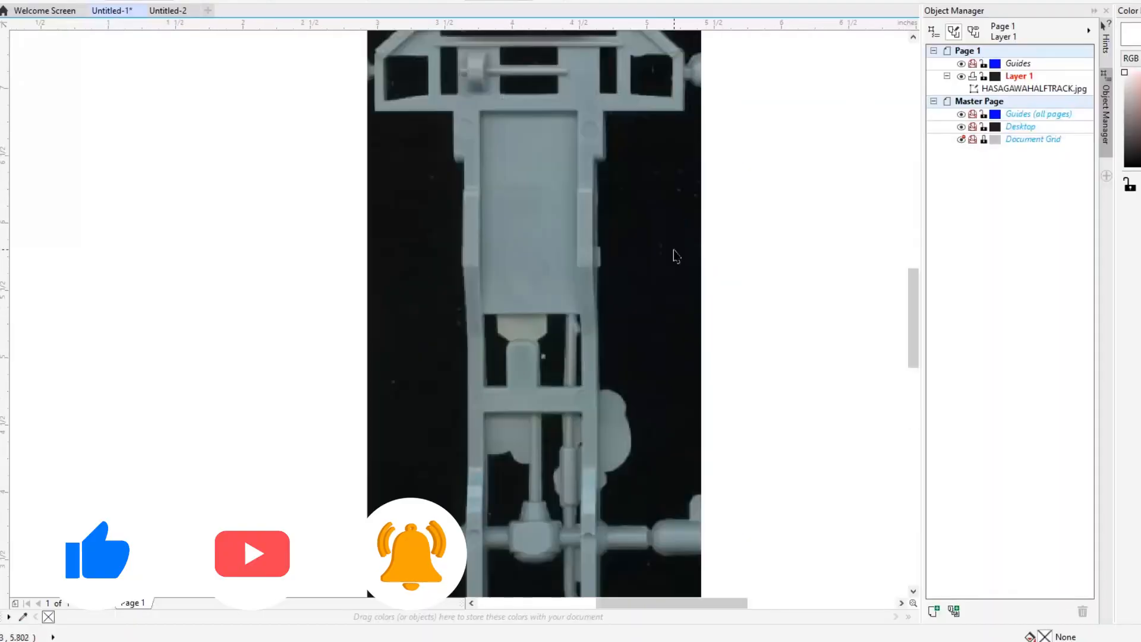
pyautogui.scroll(-2, 675, 255)
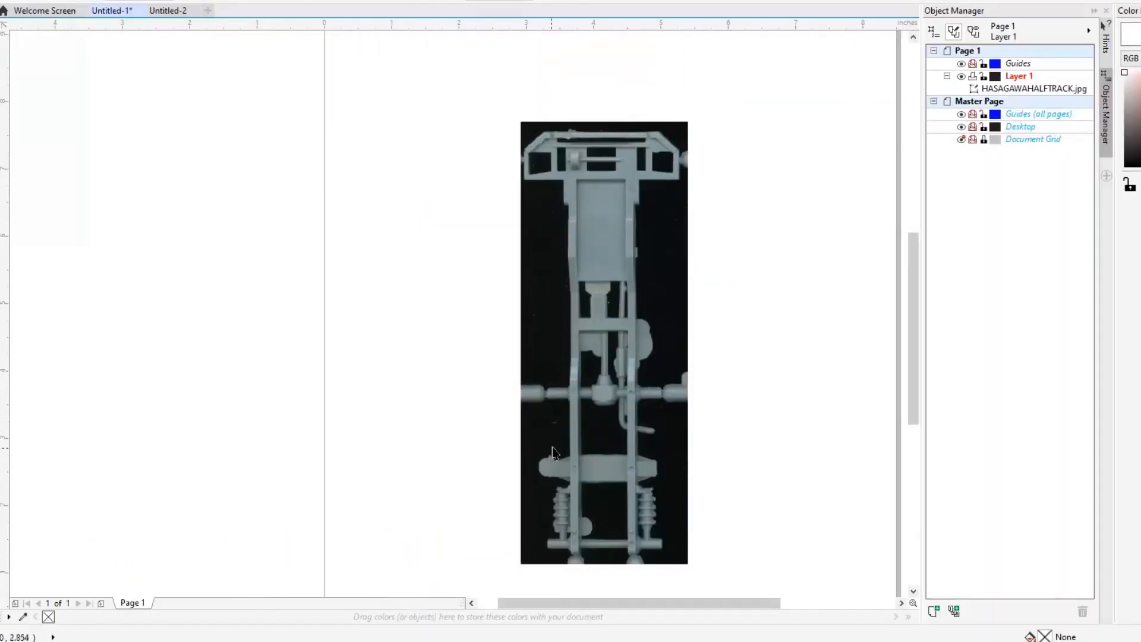
pyautogui.scroll(4, 573, 410)
pyautogui.scroll(-3, 541, 178)
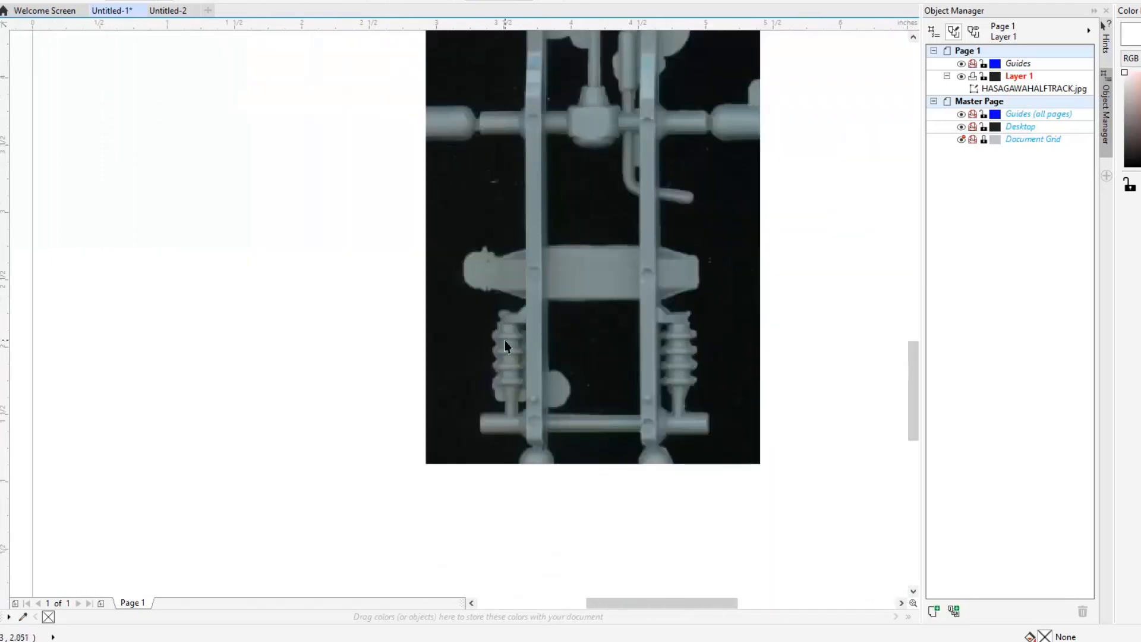
pyautogui.scroll(3, 469, 285)
pyautogui.scroll(-6, 476, 280)
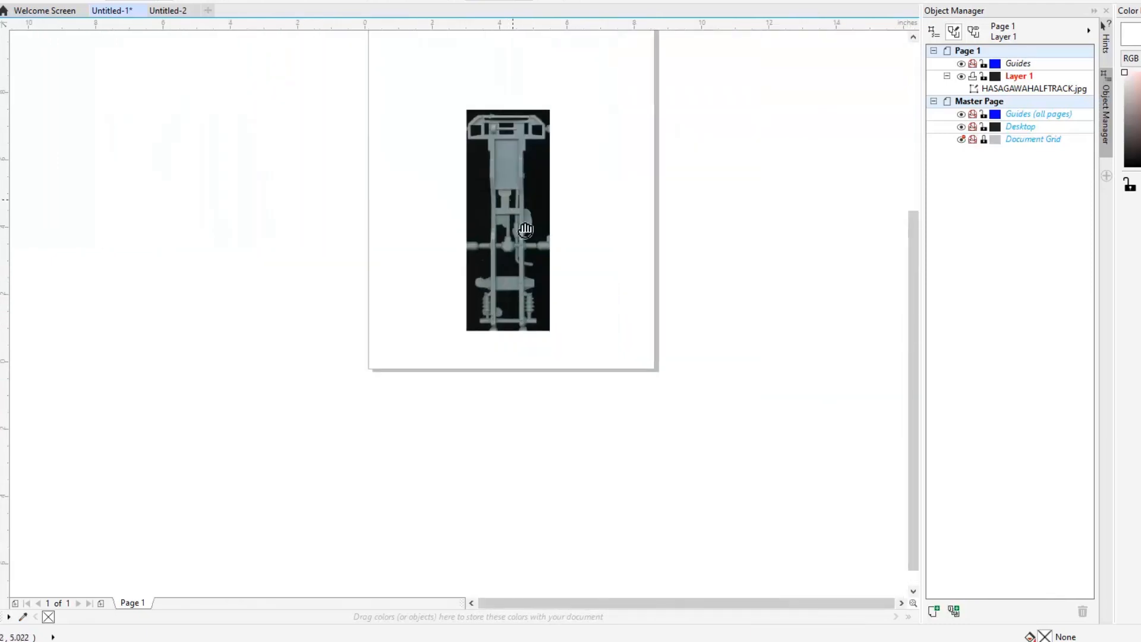
pyautogui.scroll(3, 526, 238)
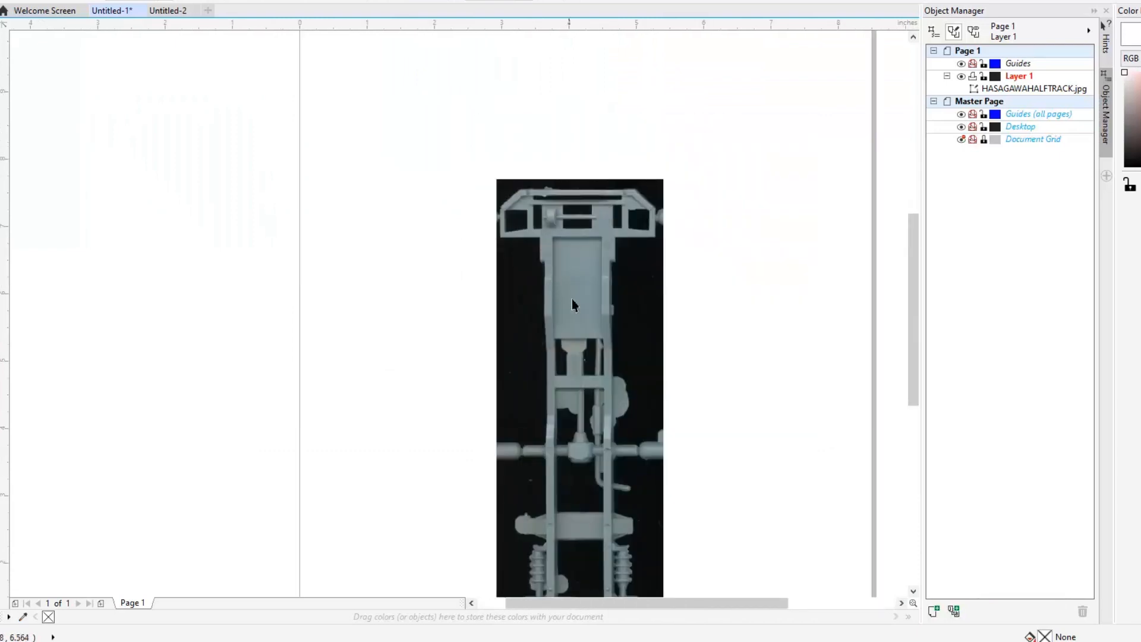
# Trace the outer outline of the chassis as one closed curve, covering the angled front section and both long rails
pyautogui.click(576, 341)
pyautogui.click(577, 341)
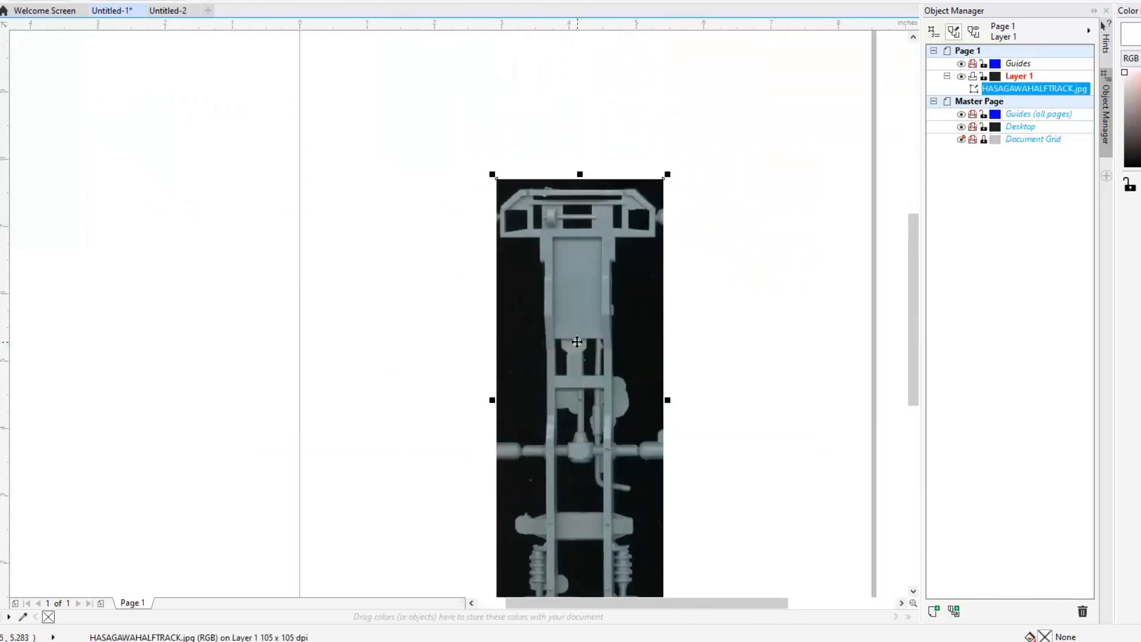
pyautogui.scroll(2, 670, 143)
pyautogui.scroll(-1, 671, 143)
pyautogui.scroll(1, 591, 217)
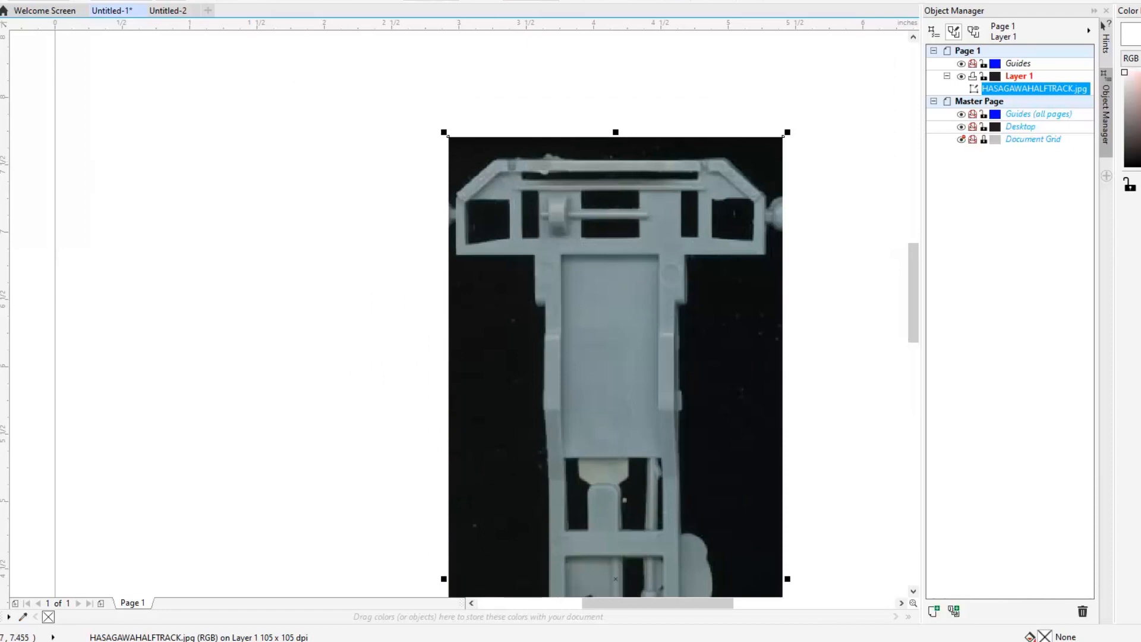
pyautogui.click(457, 194)
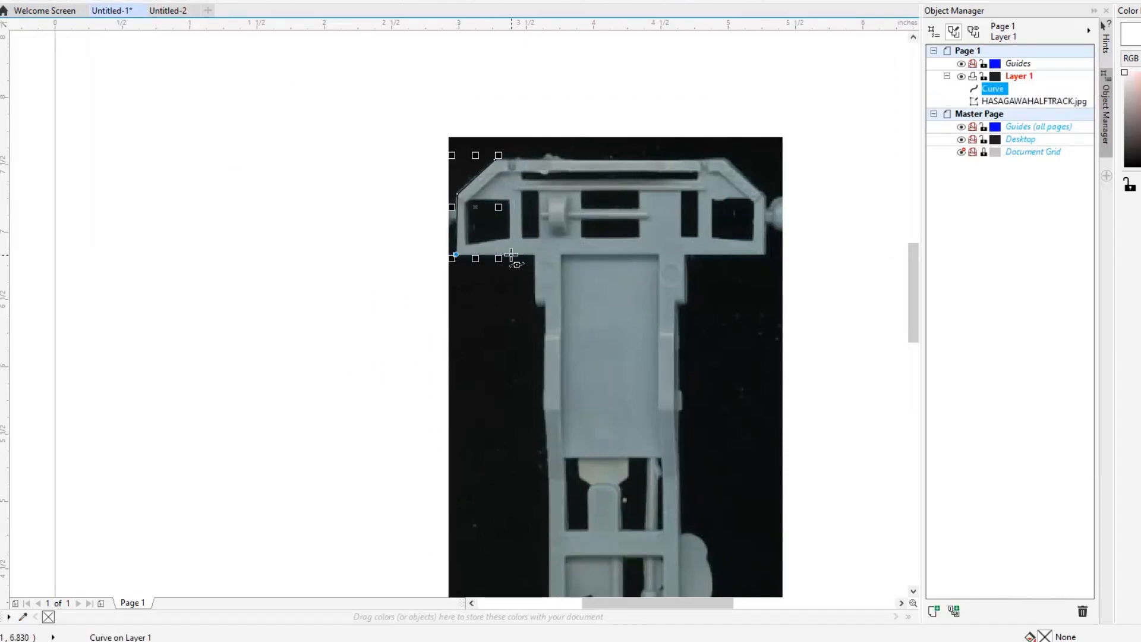
pyautogui.scroll(-5, 546, 255)
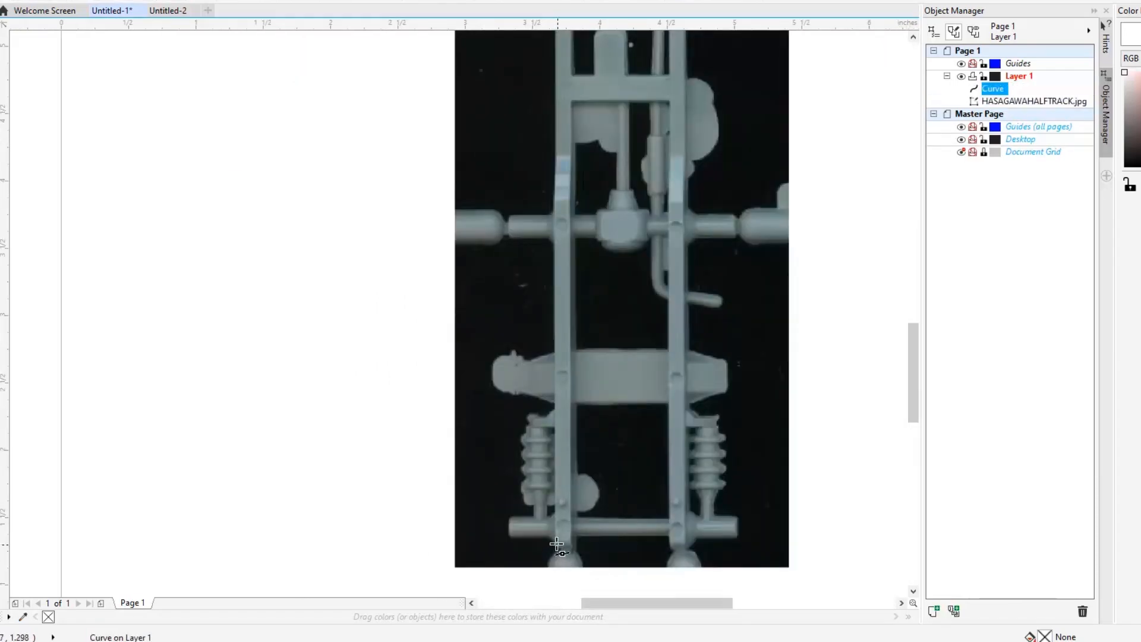
pyautogui.scroll(-2, 696, 538)
pyautogui.scroll(3, 652, 328)
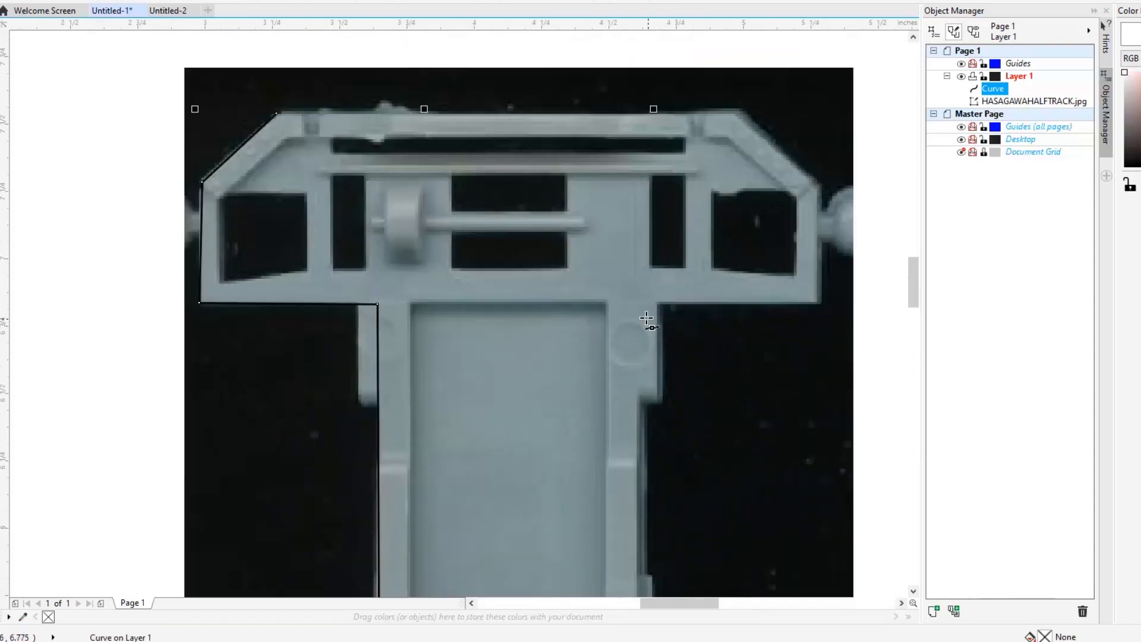
pyautogui.click(733, 111)
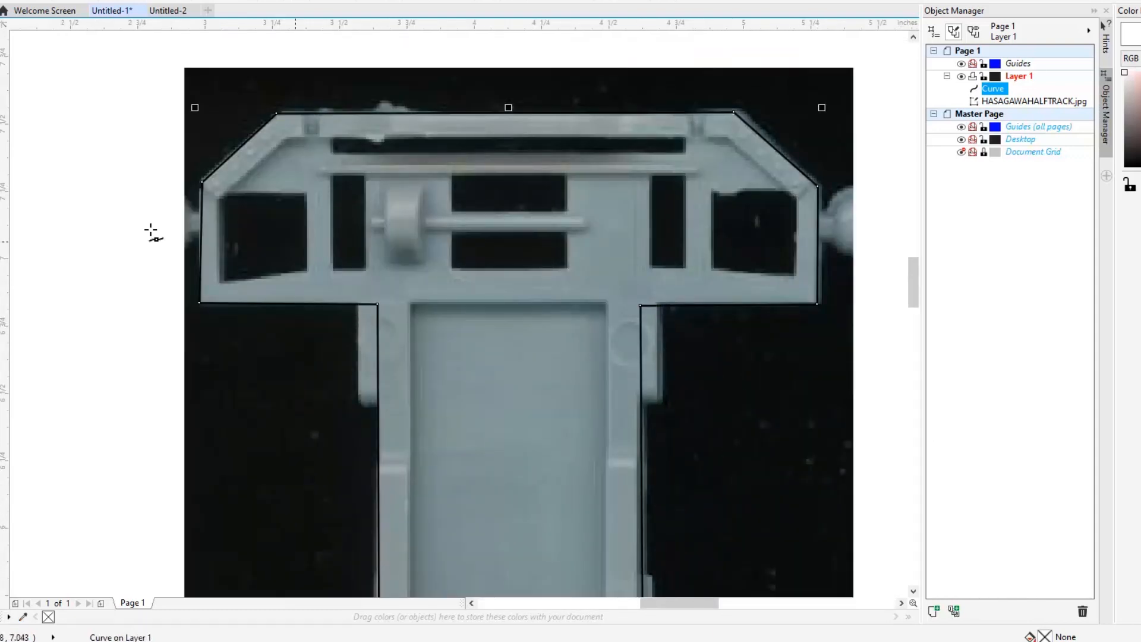
# Recolour the traced chassis outline red and draw a guide rectangle across the height of the front section
pyautogui.scroll(-1, 60, 115)
pyautogui.moveTo(112, 52); pyautogui.dragTo(449, 113)
pyautogui.scroll(1, 91, 90)
pyautogui.scroll(-2, 268, 163)
pyautogui.scroll(4, 318, 158)
pyautogui.scroll(-2, 314, 158)
pyautogui.scroll(1, 544, 149)
pyautogui.scroll(-3, 61, 198)
pyautogui.scroll(2, 410, 208)
pyautogui.scroll(-1, 530, 233)
pyautogui.scroll(3, 769, 224)
pyautogui.scroll(1, 565, 236)
# Move the red outline's inner shoulder nodes onto the lower edge of the guide rectangle
pyautogui.click(566, 233)
pyautogui.moveTo(566, 234); pyautogui.dragTo(569, 241)
pyautogui.scroll(-5, 600, 153)
pyautogui.scroll(1, 551, 157)
pyautogui.click(525, 93)
pyautogui.scroll(4, 632, 257)
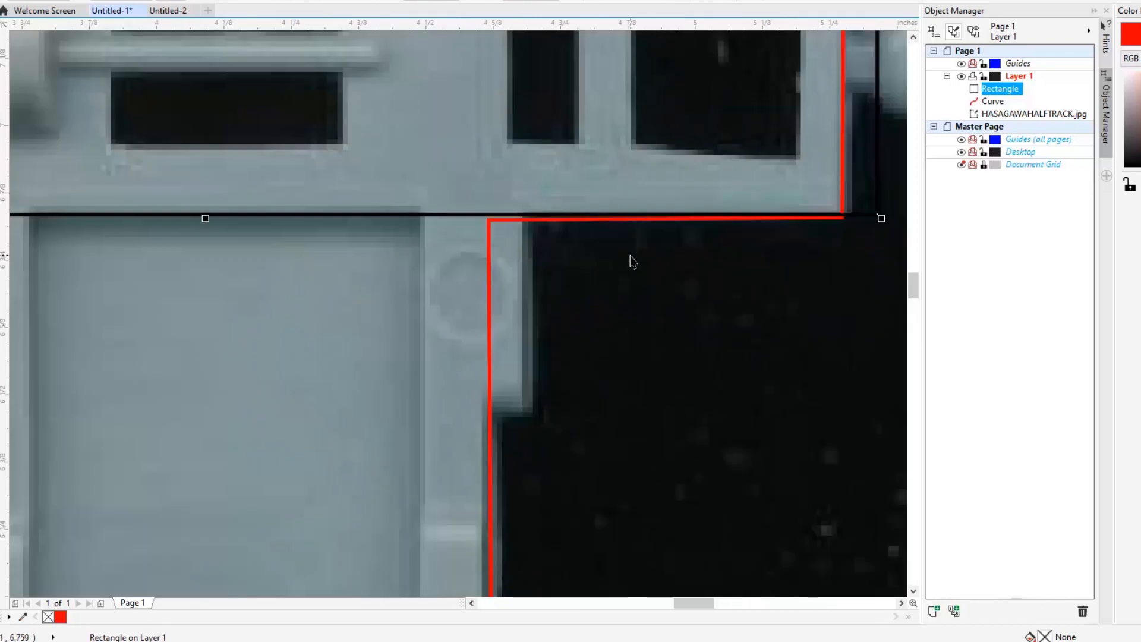
pyautogui.scroll(1, 458, 243)
pyautogui.click(459, 243)
pyautogui.moveTo(459, 244); pyautogui.dragTo(460, 239)
pyautogui.scroll(-2, 458, 237)
pyautogui.scroll(2, 732, 237)
pyautogui.moveTo(688, 237); pyautogui.dragTo(686, 229)
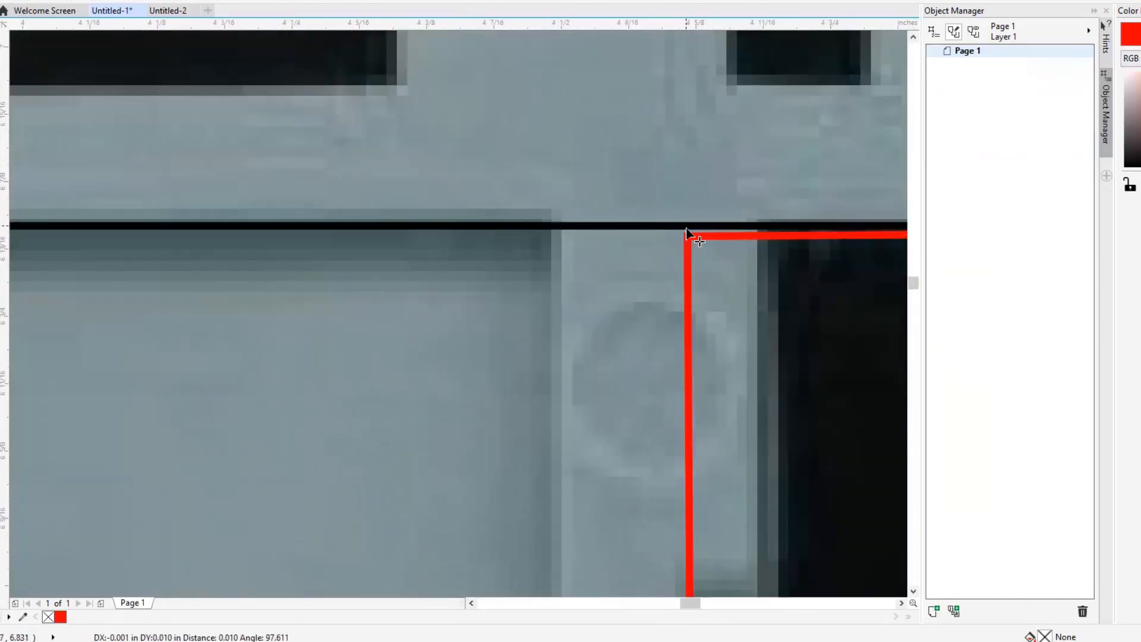
# Fit the guide rectangle's left side to the front section and move the outline's lower-left corner node onto it
pyautogui.scroll(-4, 687, 228)
pyautogui.scroll(2, 726, 232)
pyautogui.press('space')
pyautogui.click(90, 97)
pyautogui.scroll(-1, 90, 98)
pyautogui.scroll(1, 89, 97)
pyautogui.moveTo(87, 111); pyautogui.dragTo(122, 116)
pyautogui.scroll(2, 113, 110)
pyautogui.click(170, 505)
pyautogui.press('space')
pyautogui.scroll(-2, 171, 504)
pyautogui.scroll(1, 831, 439)
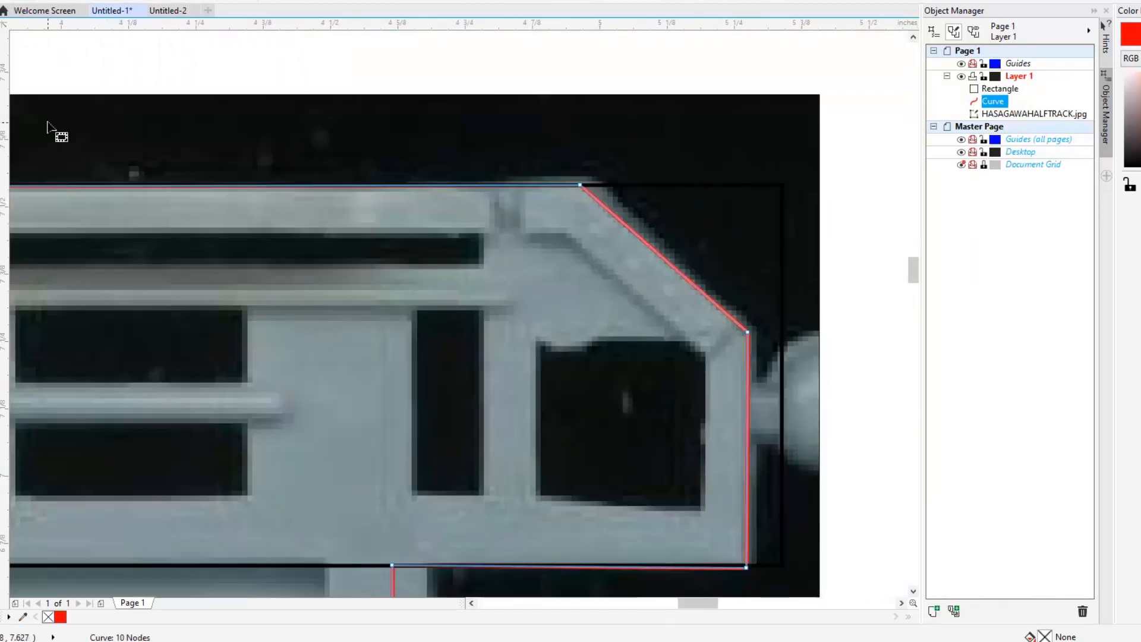
# Fit the guide rectangle's right side to the front section and move the outline's lower-right corner node onto it
pyautogui.press('space')
pyautogui.click(782, 377)
pyautogui.moveTo(785, 377); pyautogui.dragTo(751, 378)
pyautogui.scroll(-1, 762, 380)
pyautogui.scroll(2, 748, 459)
pyautogui.press('space')
pyautogui.click(775, 518)
pyautogui.moveTo(775, 519); pyautogui.dragTo(777, 515)
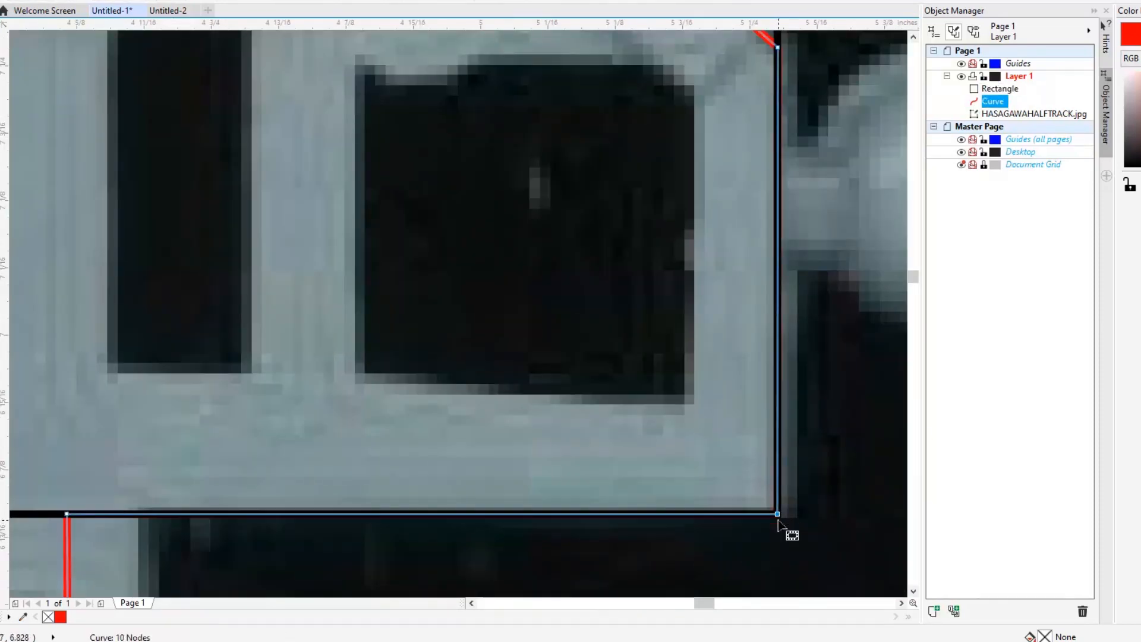
# Draw a tall guide rectangle beside the left rail and move the outline's left rear node onto its edge
pyautogui.scroll(-4, 778, 521)
pyautogui.scroll(3, 561, 212)
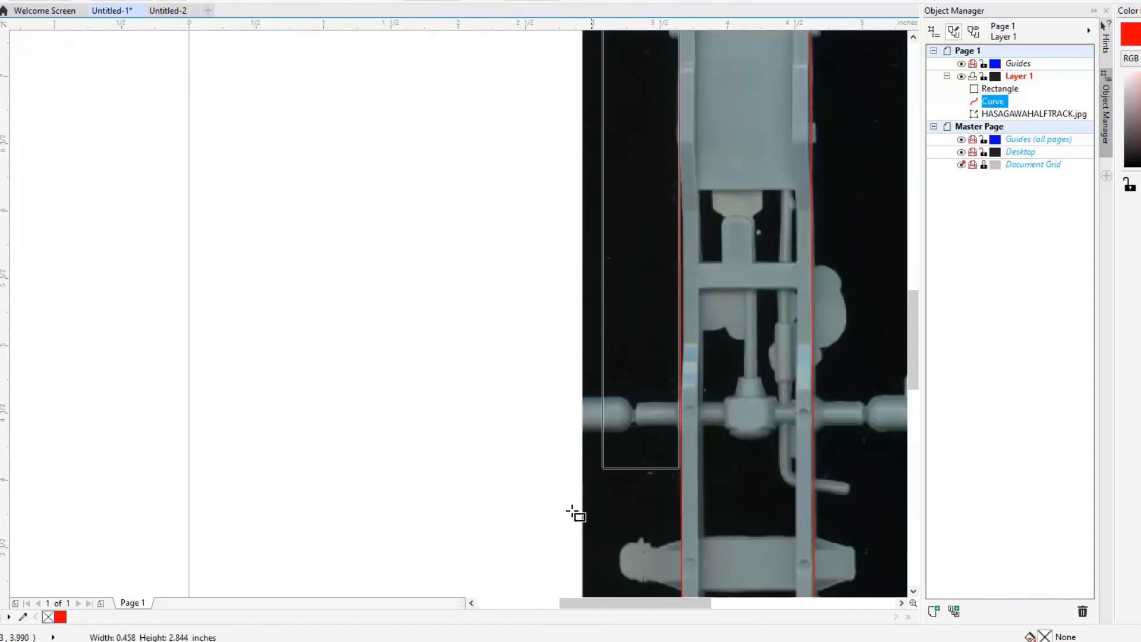
pyautogui.moveTo(572, 510); pyautogui.dragTo(558, 531)
pyautogui.press('space')
pyautogui.scroll(2, 675, 560)
pyautogui.click(721, 313)
pyautogui.press('F10')
pyautogui.moveTo(722, 311); pyautogui.dragTo(706, 308)
pyautogui.scroll(-3, 525, 227)
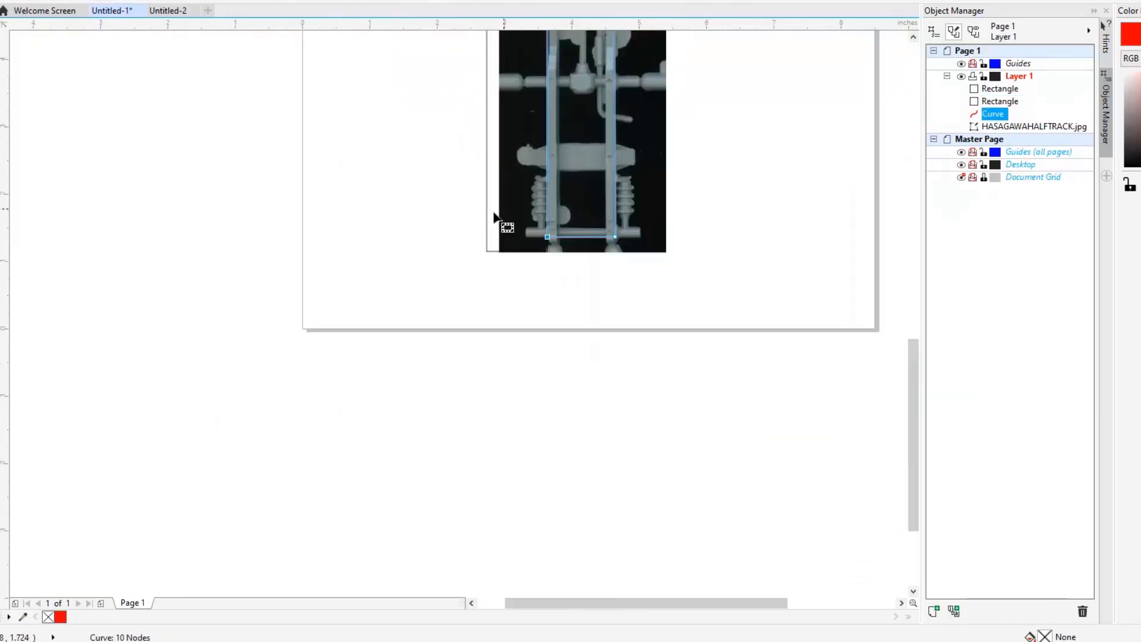
# Move the tall guide rectangle across to the outer edge of the chassis's right rail
pyautogui.moveTo(494, 212); pyautogui.dragTo(482, 584, button='middle')
pyautogui.press('space')
pyautogui.moveTo(483, 400); pyautogui.dragTo(608, 407)
pyautogui.press('Escape')
pyautogui.press('Escape')
pyautogui.moveTo(476, 433); pyautogui.dragTo(603, 434)
pyautogui.scroll(2, 599, 327)
pyautogui.scroll(-2, 600, 229)
pyautogui.scroll(2, 610, 190)
pyautogui.moveTo(592, 124); pyautogui.dragTo(588, 122)
# Move the outline's right rear node onto the edge of the tall guide rectangle
pyautogui.scroll(-4, 615, 482)
pyautogui.scroll(4, 611, 554)
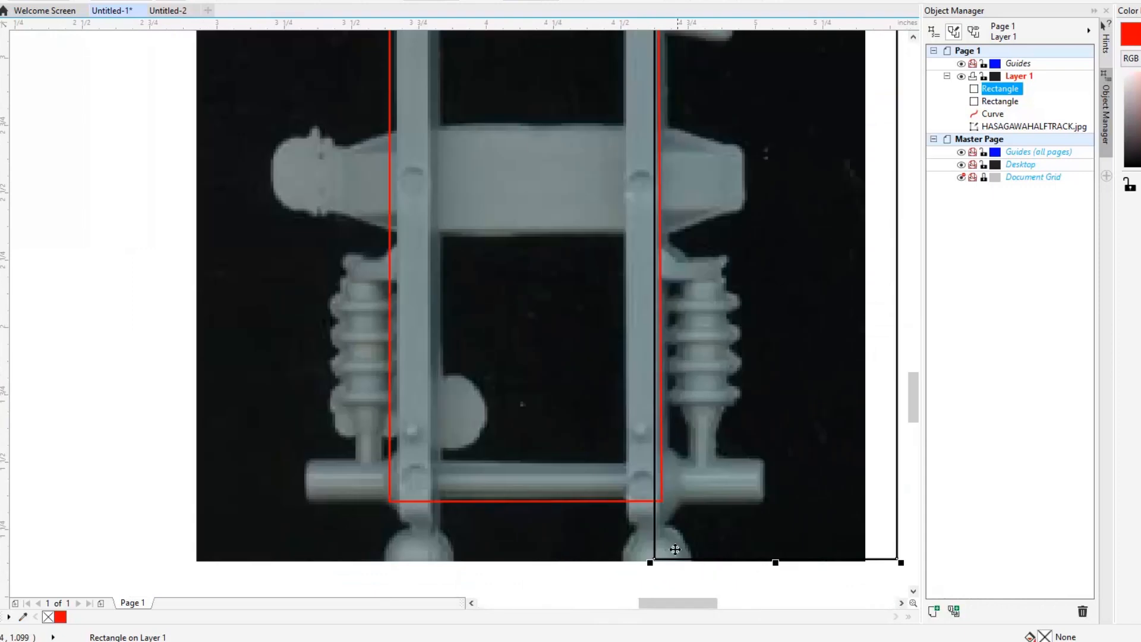
pyautogui.scroll(2, 661, 504)
pyautogui.click(664, 496)
pyautogui.press('F10')
pyautogui.moveTo(665, 496); pyautogui.dragTo(637, 497)
# Delete both guide rectangles, keeping the red chassis outline and the photo
pyautogui.scroll(-4, 637, 498)
pyautogui.scroll(2, 625, 513)
pyautogui.press('space')
pyautogui.moveTo(408, 456); pyautogui.dragTo(555, 591)
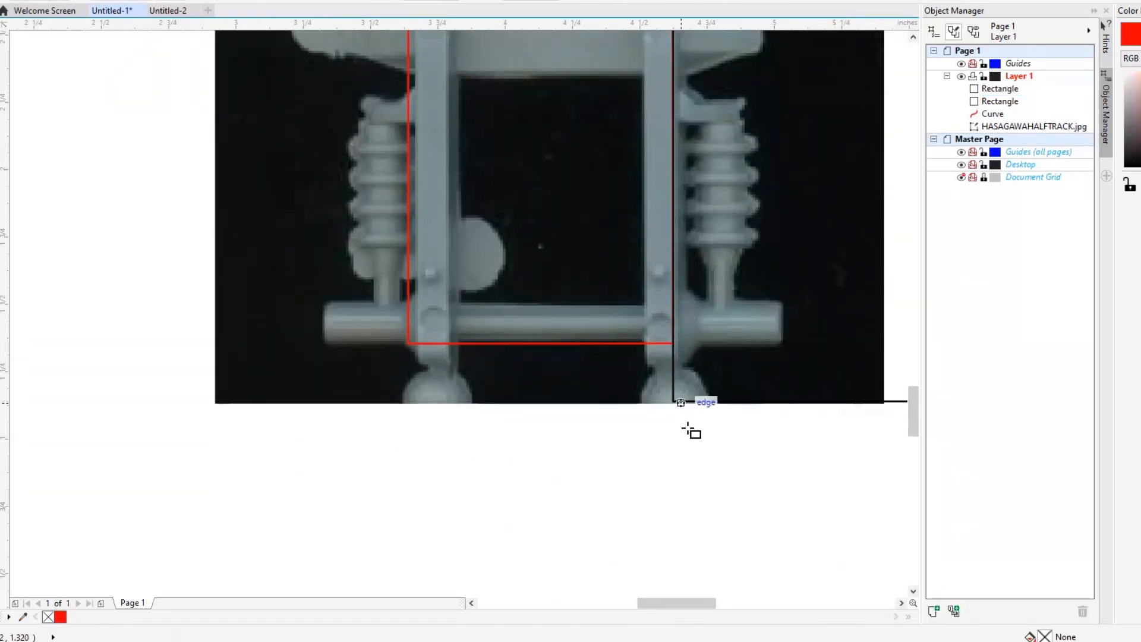
pyautogui.press('Delete')
pyautogui.scroll(-3, 766, 402)
pyautogui.scroll(3, 735, 189)
pyautogui.click(439, 243)
pyautogui.press('Delete')
pyautogui.scroll(-3, 463, 220)
pyautogui.scroll(1, 475, 256)
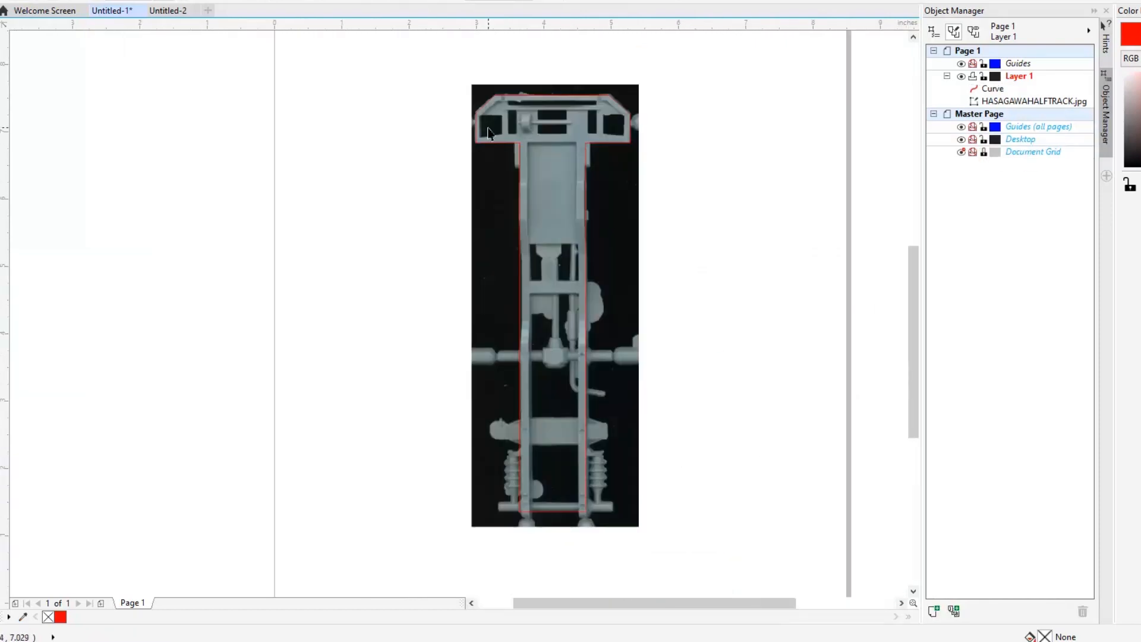
# Draw rectangles over the front section's long slot, its centre opening and the two narrow openings beside it
pyautogui.scroll(1, 544, 110)
pyautogui.scroll(1, 540, 119)
pyautogui.press('F6')
pyautogui.scroll(-1, 524, 154)
pyautogui.scroll(2, 462, 120)
pyautogui.scroll(-1, 488, 123)
pyautogui.moveTo(486, 114); pyautogui.dragTo(839, 133)
pyautogui.moveTo(606, 154); pyautogui.dragTo(721, 248)
pyautogui.moveTo(805, 153); pyautogui.dragTo(840, 247)
pyautogui.moveTo(485, 154); pyautogui.dragTo(520, 248)
# Trace the four-sided opening at the left end of the front section as a closed curve
pyautogui.scroll(-1, 501, 194)
pyautogui.scroll(2, 475, 184)
pyautogui.click(496, 177)
pyautogui.doubleClick(503, 333)
pyautogui.doubleClick(324, 359)
pyautogui.doubleClick(323, 179)
pyautogui.click(495, 177)
# Place a horizontally mirrored copy of the left end opening over the matching opening at the right end
pyautogui.scroll(-1, 104, 186)
pyautogui.hotkey('ctrl', 'v')
pyautogui.keyDown('ctrl'); pyautogui.moveTo(264, 223); pyautogui.dragTo(754, 223); pyautogui.keyUp('ctrl')
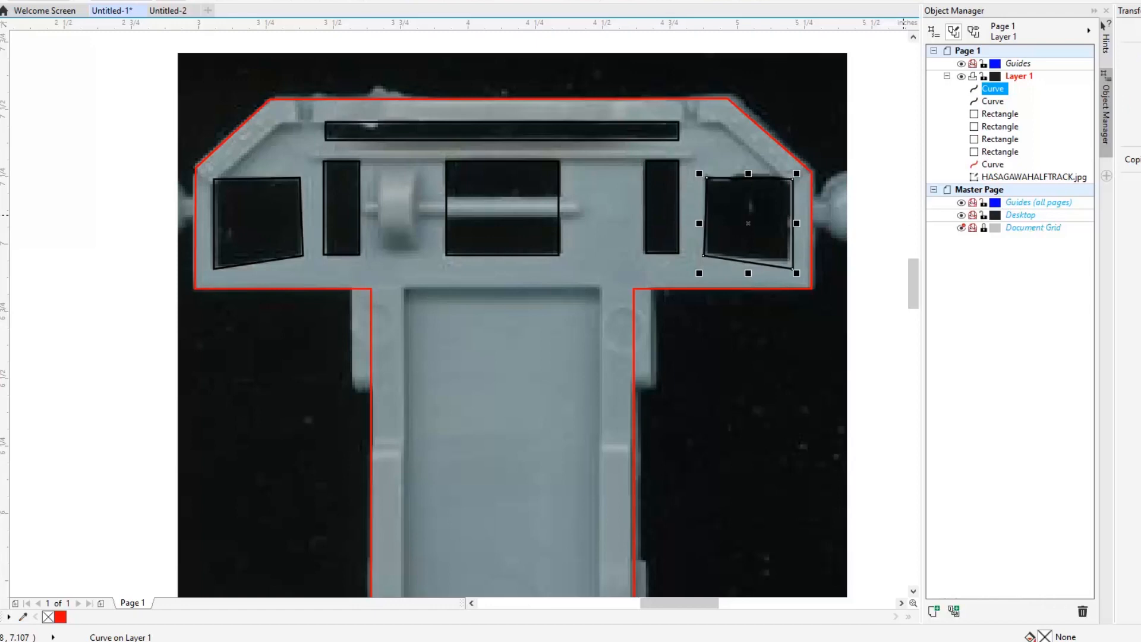
pyautogui.scroll(1, 784, 195)
pyautogui.scroll(-1, 755, 194)
pyautogui.moveTo(755, 194); pyautogui.dragTo(748, 194, button='middle')
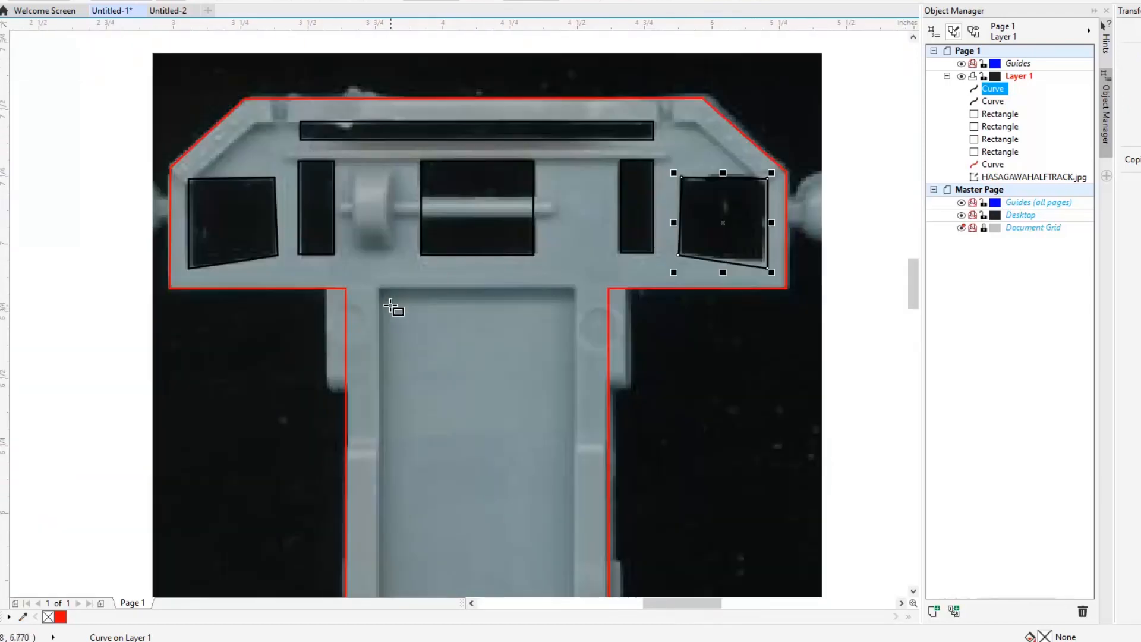
# Draw a long rectangle between the inner edges of the two rails, starting behind the front section
pyautogui.scroll(-2, 393, 310)
pyautogui.scroll(2, 407, 351)
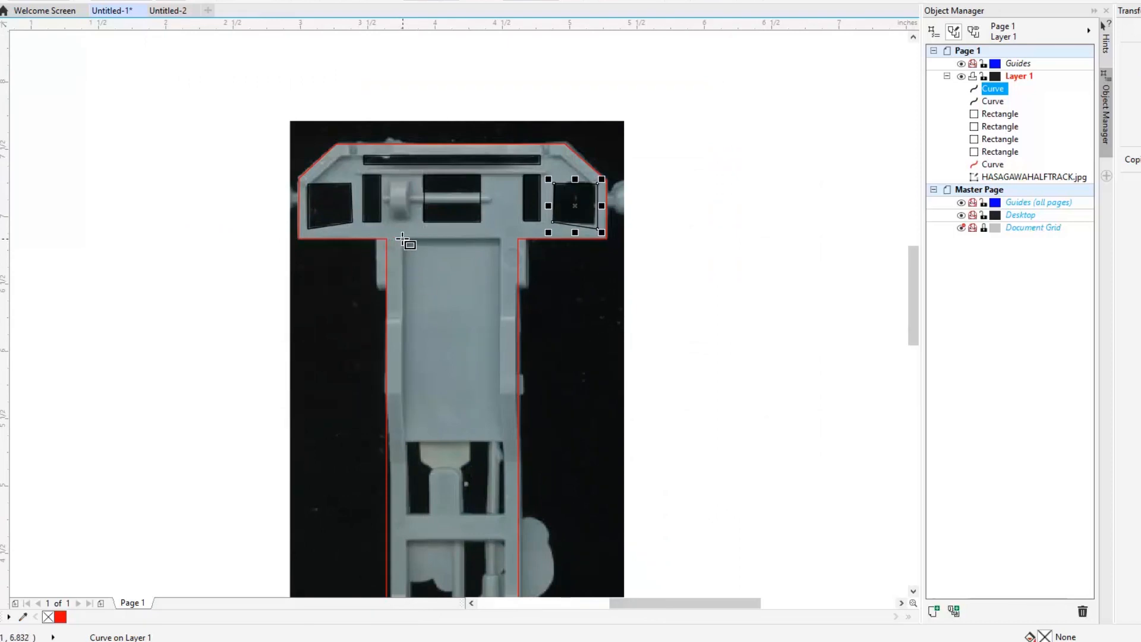
pyautogui.moveTo(403, 240); pyautogui.dragTo(507, 579)
pyautogui.moveTo(506, 538)
pyautogui.mouseDown()
pyautogui.moveTo(492, 520)
pyautogui.moveTo(479, 542)
pyautogui.moveTo(478, 459)
pyautogui.moveTo(509, 528)
pyautogui.mouseUp()
pyautogui.moveTo(503, 494); pyautogui.dragTo(503, 497)
pyautogui.scroll(3, 503, 497)
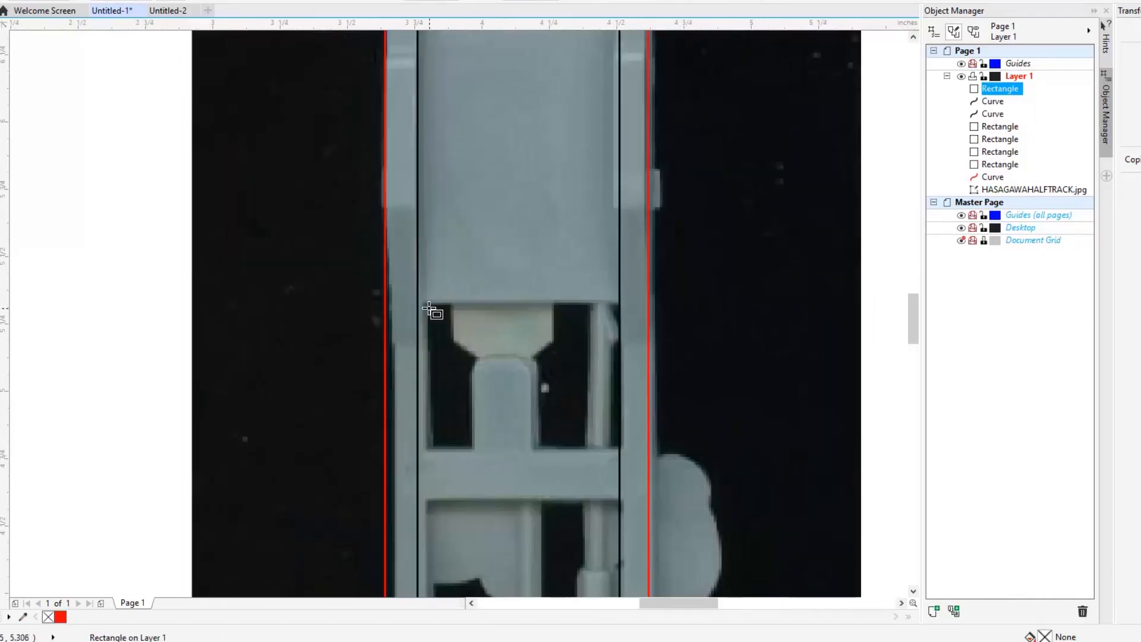
# Draw a rectangle over the opening between the recessed plate and the chassis crossmember
pyautogui.moveTo(425, 302); pyautogui.dragTo(630, 464)
pyautogui.scroll(-5, 706, 488)
pyautogui.scroll(5, 422, 302)
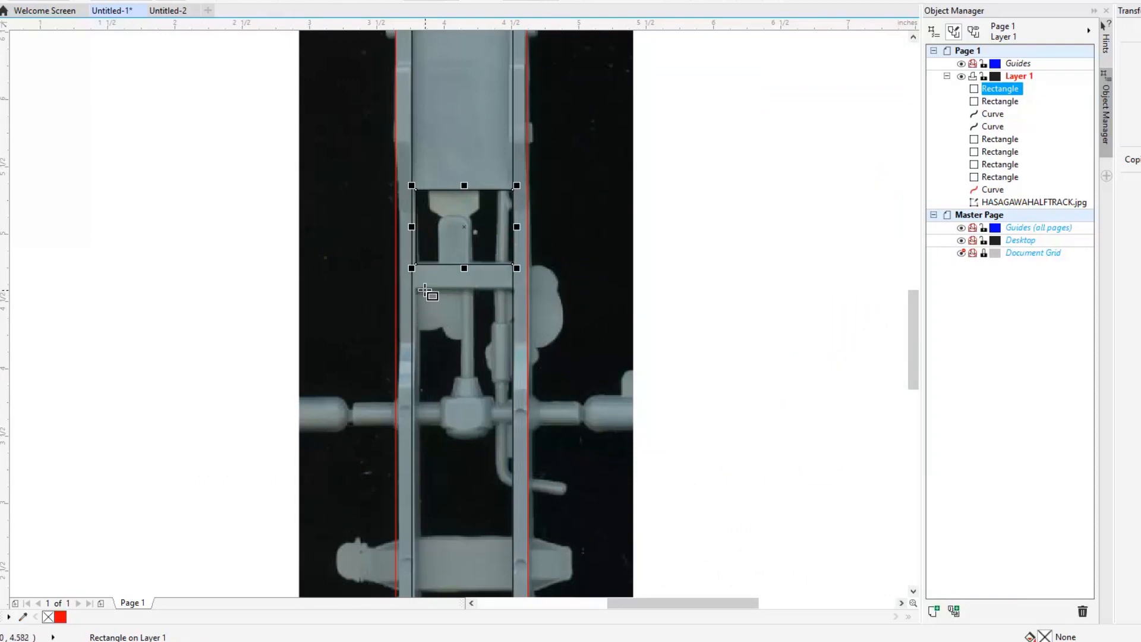
# Delete the rectangle over the opening ahead of the crossmember and place a copy of the frame outlines beside the scan
pyautogui.press('Delete')
pyautogui.scroll(-2, 431, 195)
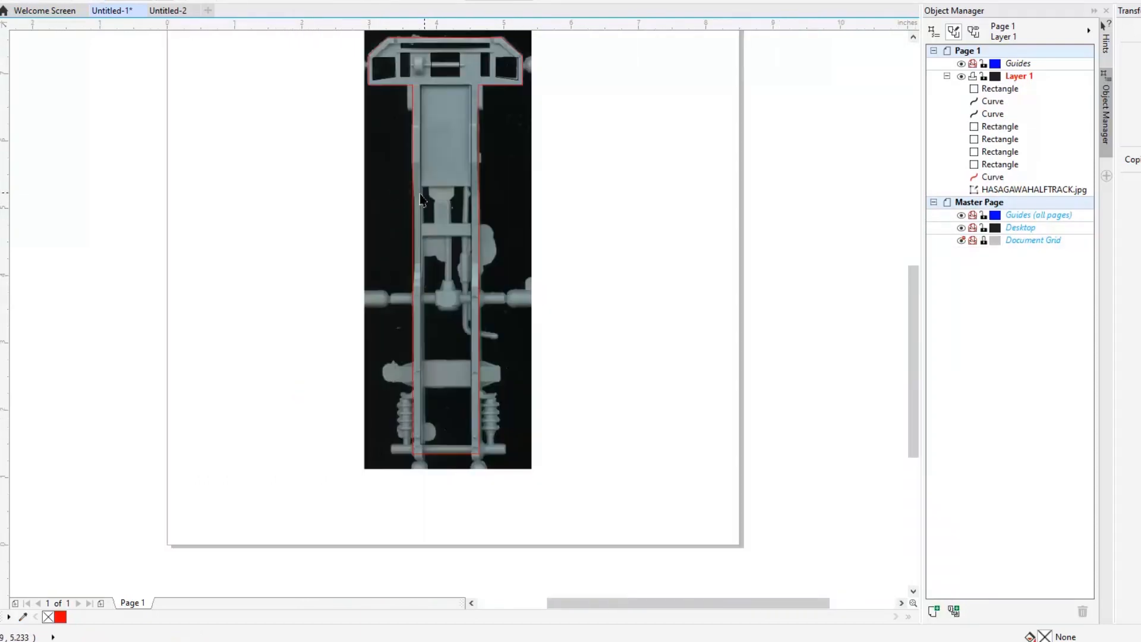
pyautogui.scroll(-2, 426, 197)
pyautogui.moveTo(296, 99); pyautogui.dragTo(408, 323)
pyautogui.moveTo(373, 224); pyautogui.dragTo(480, 224)
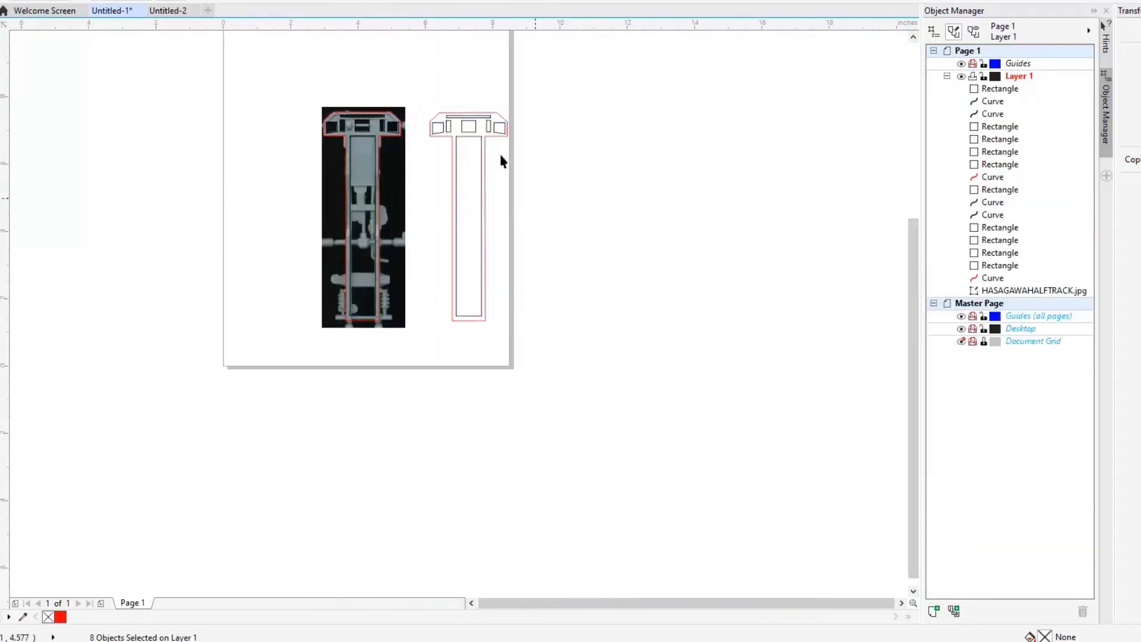
pyautogui.click(548, 217)
# Draw a rectangle over the chassis crossmember between the two rails of the scanned frame
pyautogui.scroll(2, 466, 121)
pyautogui.scroll(2, 249, 299)
pyautogui.press('F6')
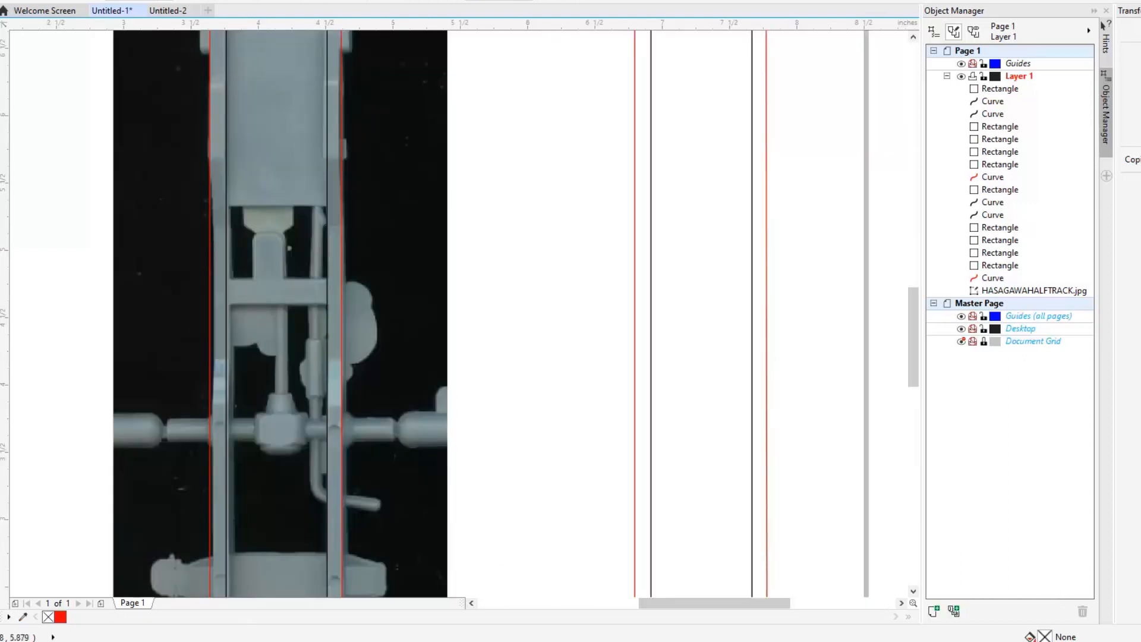
pyautogui.scroll(2, 189, 269)
pyautogui.moveTo(180, 264); pyautogui.dragTo(411, 325)
# Trace the wide rear crossbeam with its tapered ends as a closed eight-sided curve
pyautogui.scroll(-2, 364, 288)
pyautogui.press('F5')
pyautogui.scroll(2, 302, 458)
pyautogui.scroll(1, 295, 332)
pyautogui.click(307, 325)
pyautogui.click(308, 447)
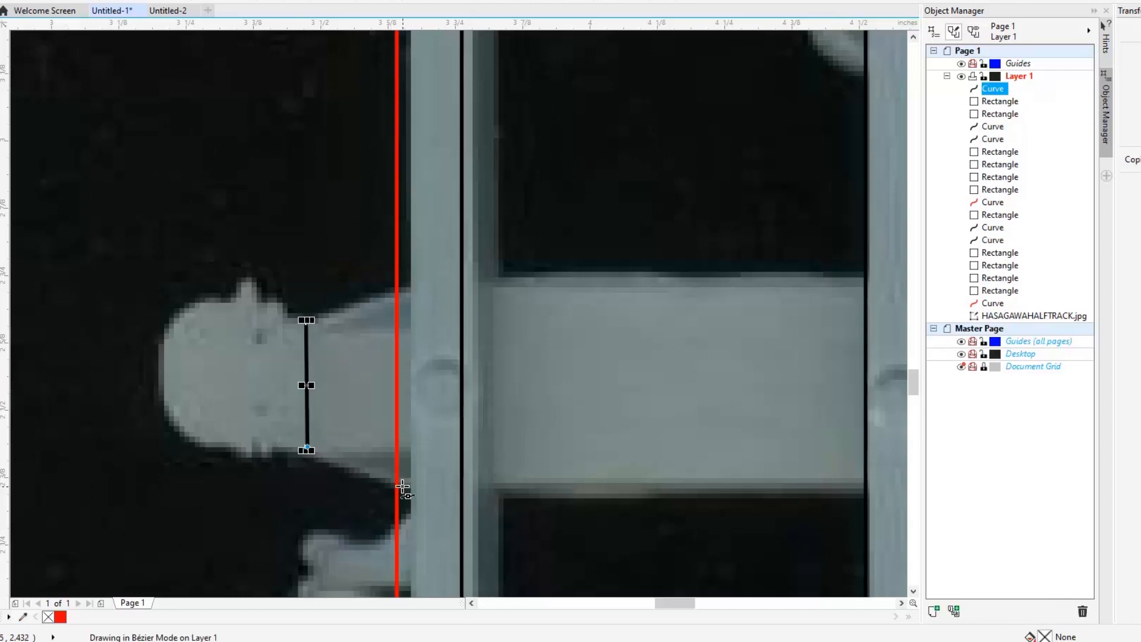
pyautogui.click(404, 489)
pyautogui.scroll(-2, 403, 488)
pyautogui.scroll(1, 533, 497)
pyautogui.click(550, 484)
pyautogui.click(608, 457)
pyautogui.click(608, 397)
pyautogui.click(545, 371)
pyautogui.click(271, 378)
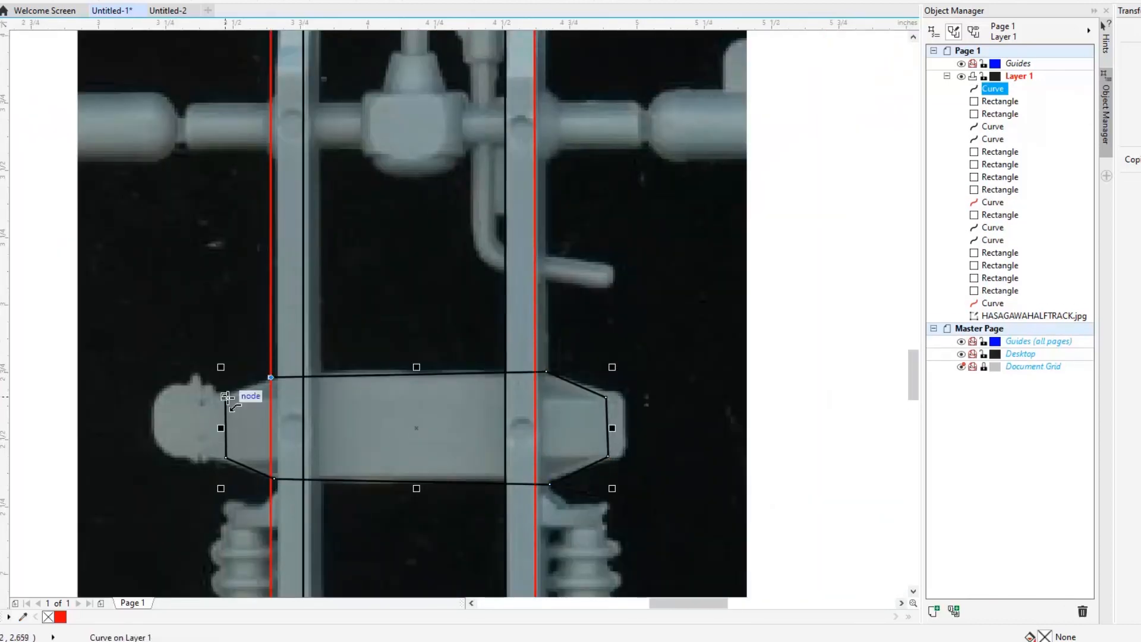
pyautogui.click(227, 396)
# Move the crossbeam outline's upper node beside the left rail so the curve follows the beam's top edge
pyautogui.scroll(2, 273, 379)
pyautogui.moveTo(284, 367); pyautogui.dragTo(289, 354)
pyautogui.moveTo(174, 482); pyautogui.dragTo(413, 436, button='middle')
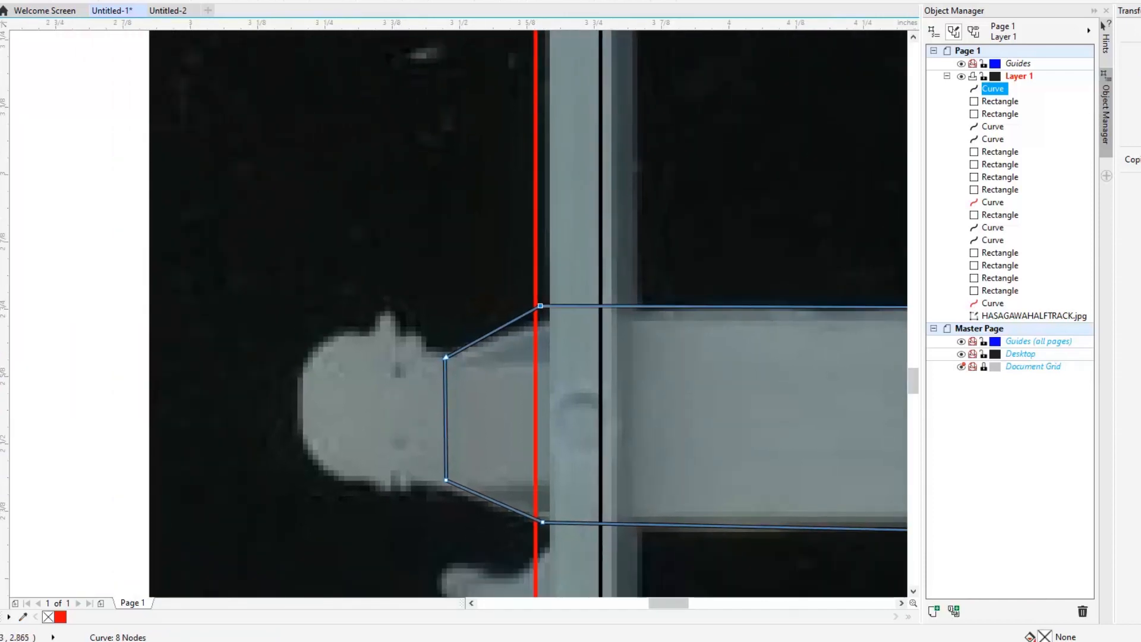
pyautogui.press('space')
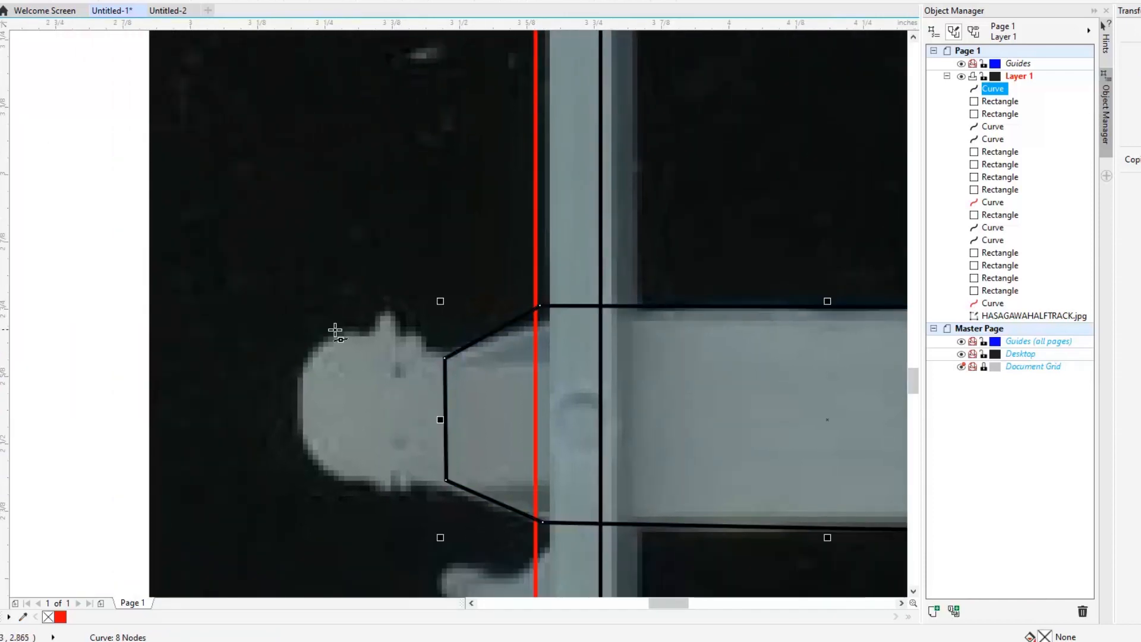
# Trace the notched upper edge and rounded outer side of the cap at the crossbeam's left end, starting from the beam's upper corner
pyautogui.scroll(1, 410, 357)
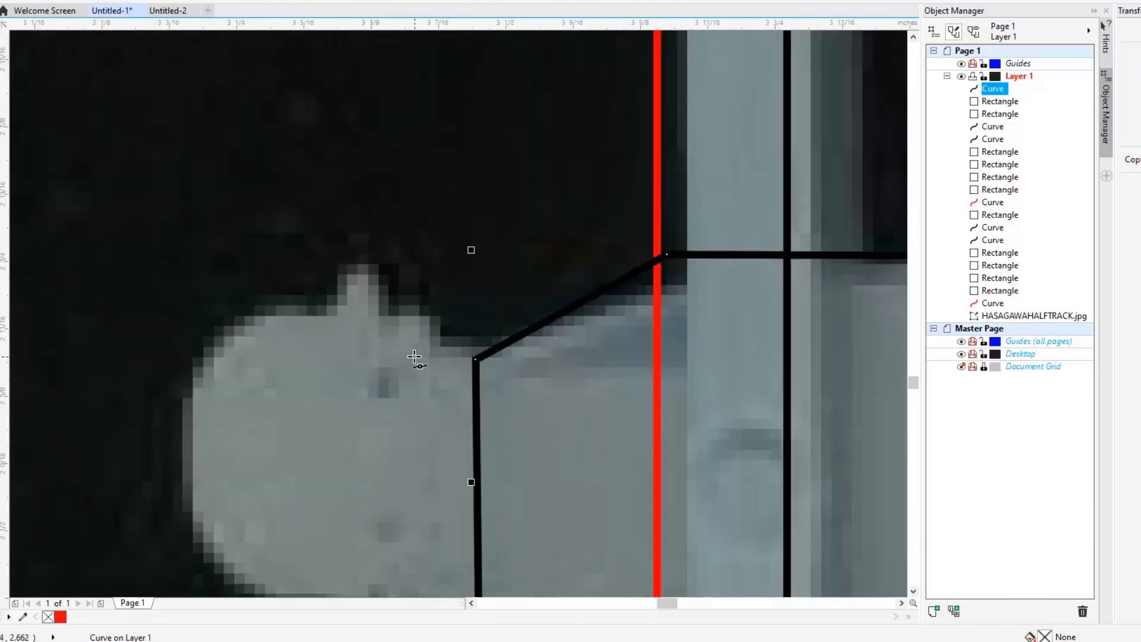
pyautogui.click(477, 360)
pyautogui.click(431, 358)
pyautogui.click(430, 322)
pyautogui.click(419, 318)
pyautogui.click(416, 305)
pyautogui.click(398, 307)
pyautogui.click(395, 339)
pyautogui.click(378, 339)
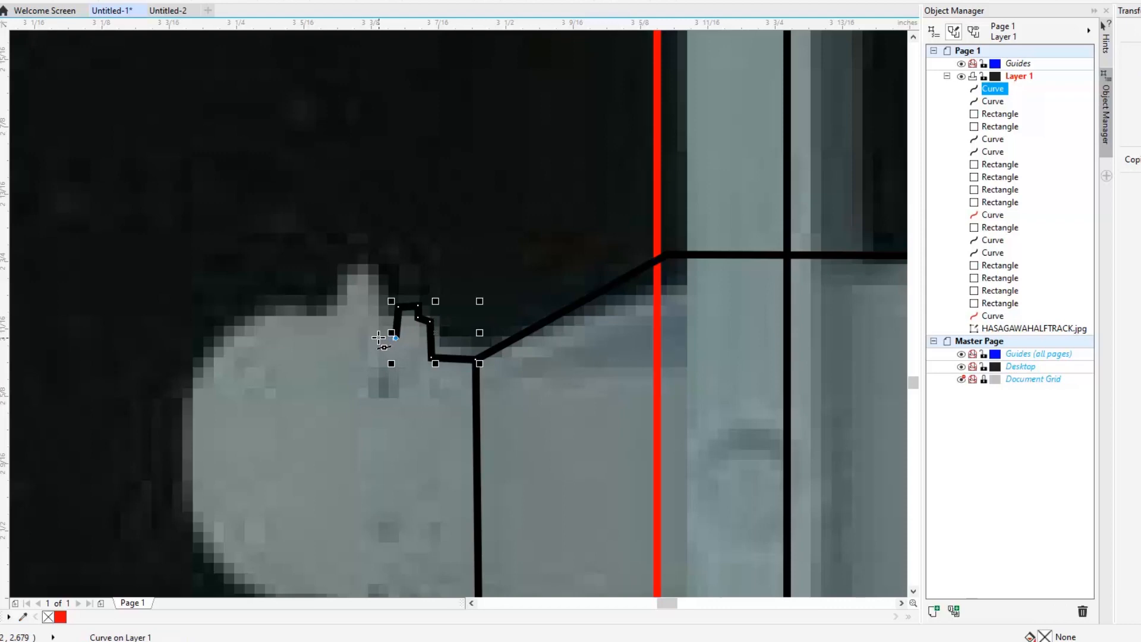
pyautogui.click(375, 274)
pyautogui.click(355, 270)
pyautogui.click(330, 312)
pyautogui.click(258, 314)
pyautogui.moveTo(188, 397); pyautogui.dragTo(176, 467)
pyautogui.click(188, 516)
# Continue the cap outline along its notched lower edge to the crossbeam's lower corner and close the curve at its start
pyautogui.scroll(-1, 188, 517)
pyautogui.moveTo(252, 573); pyautogui.dragTo(216, 515, button='middle')
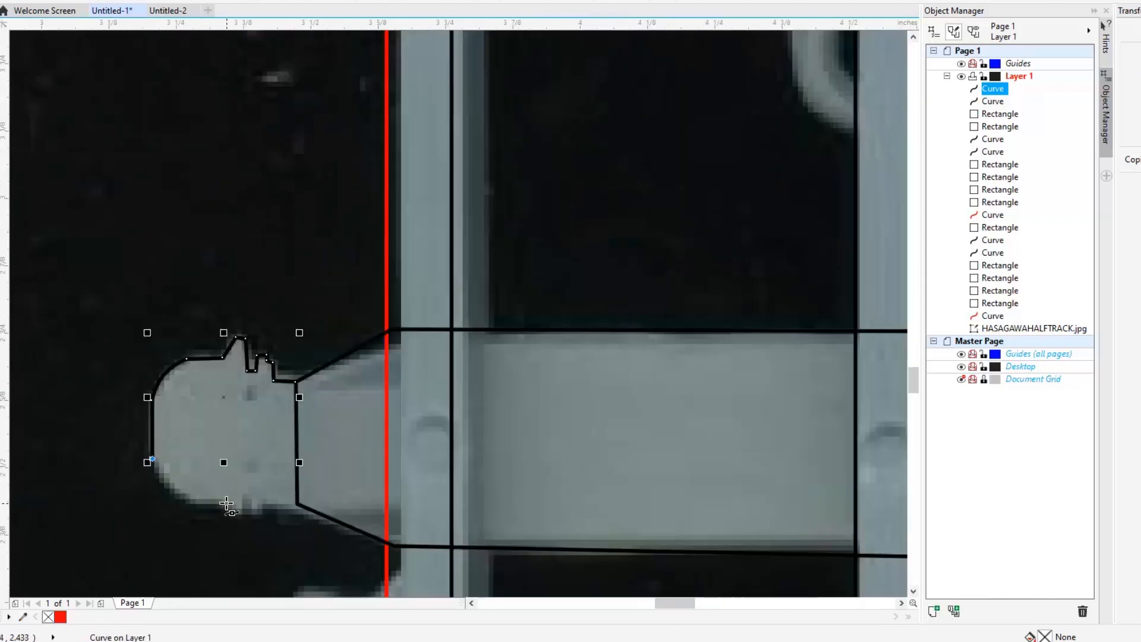
pyautogui.click(228, 504)
pyautogui.scroll(2, 226, 512)
pyautogui.click(233, 517)
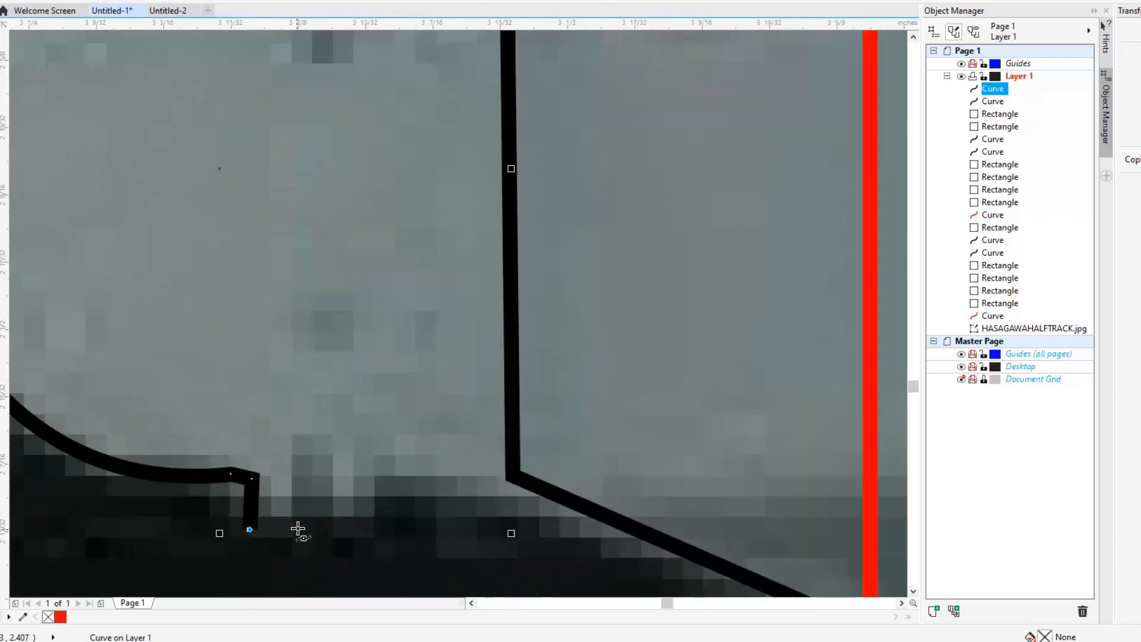
pyautogui.click(295, 523)
pyautogui.click(289, 459)
pyautogui.click(332, 460)
pyautogui.click(332, 524)
pyautogui.click(376, 527)
pyautogui.click(379, 479)
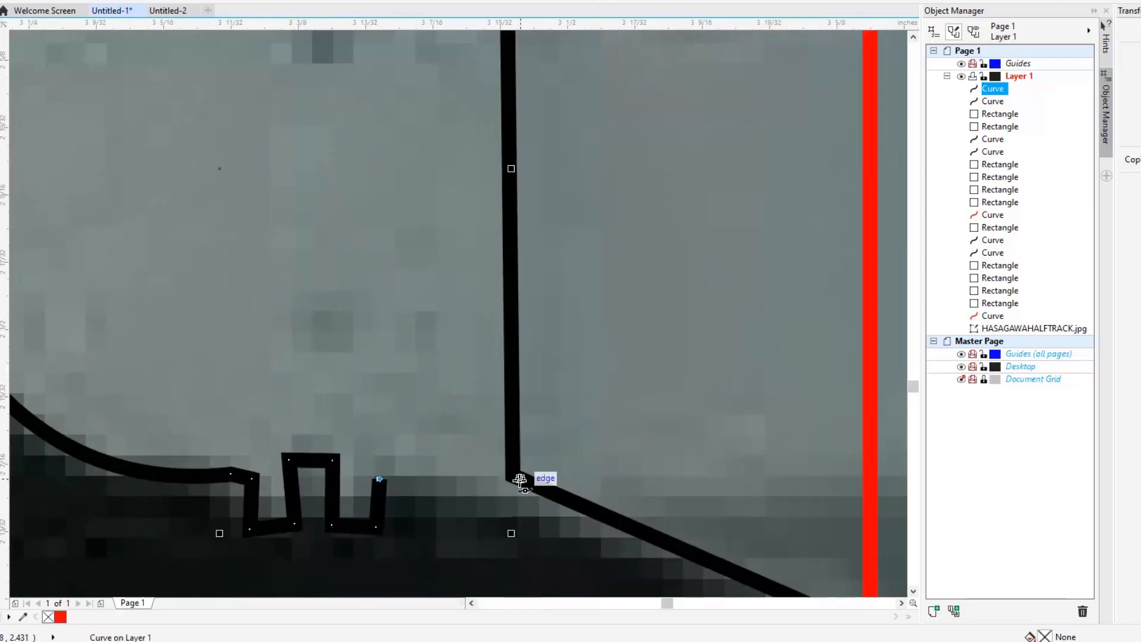
pyautogui.click(520, 479)
pyautogui.scroll(-2, 520, 478)
pyautogui.click(517, 355)
# Draw a circle about 0.03 inches in diameter over the upper small hole in the end cap
pyautogui.click(1, 205)
pyautogui.scroll(2, 462, 362)
pyautogui.keyDown('ctrl'); pyautogui.moveTo(463, 362); pyautogui.dragTo(516, 426); pyautogui.keyUp('ctrl')
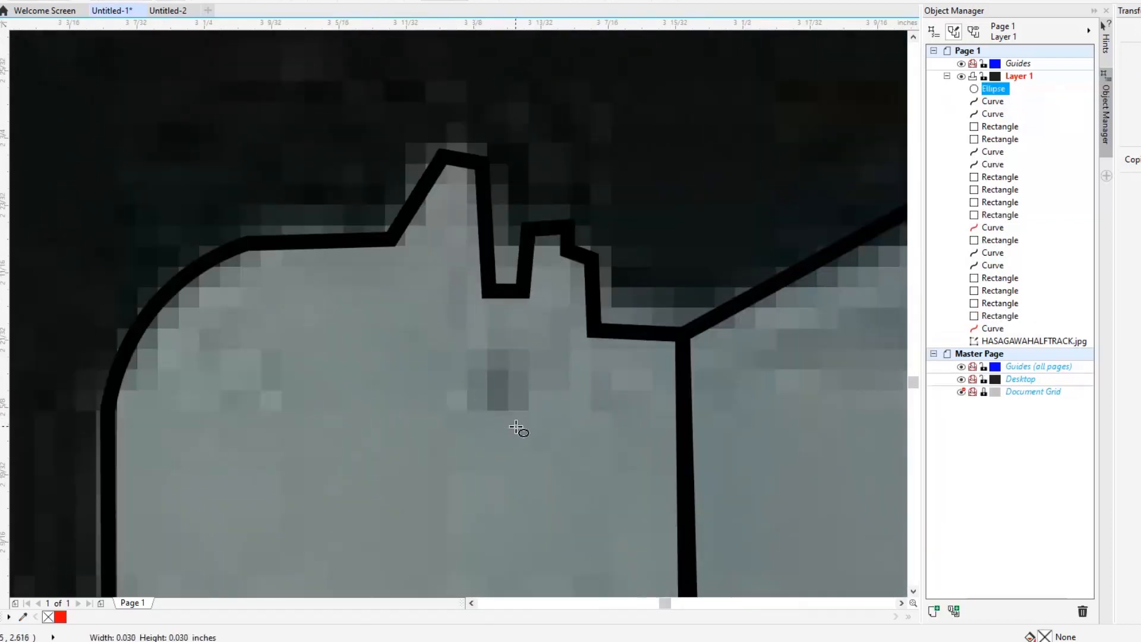
pyautogui.scroll(-2, 489, 420)
# Paste a copy of the small circle and nudge it down onto the lower hole in the end cap
pyautogui.scroll(2, 490, 420)
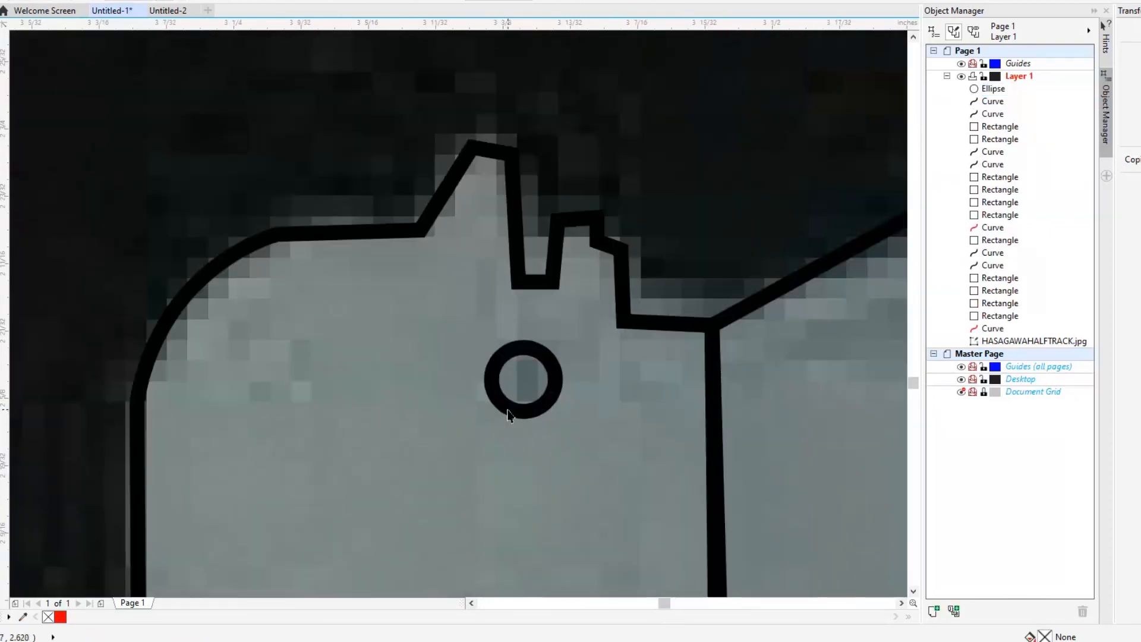
pyautogui.scroll(-1, 490, 422)
pyautogui.hotkey('ctrl', 'v')
pyautogui.press('Down')
pyautogui.press('Down')
pyautogui.press('Down')
pyautogui.press('Down')
pyautogui.press('Down')
pyautogui.press('Down')
pyautogui.press('Down')
pyautogui.press('Down')
pyautogui.press('Down')
pyautogui.press('Down')
pyautogui.press('Down')
pyautogui.press('Down')
pyautogui.press('Down')
pyautogui.press('Down')
pyautogui.press('Down')
pyautogui.press('Down')
pyautogui.press('Up')
pyautogui.press('Up')
pyautogui.press('Up')
pyautogui.press('Up')
pyautogui.press('Down')
pyautogui.scroll(1, 540, 491)
pyautogui.scroll(-1, 539, 492)
# Place a copy of the updated chassis tracing to the right of the first copied outlines
pyautogui.scroll(-8, 265, 306)
pyautogui.moveTo(209, 109); pyautogui.dragTo(329, 350)
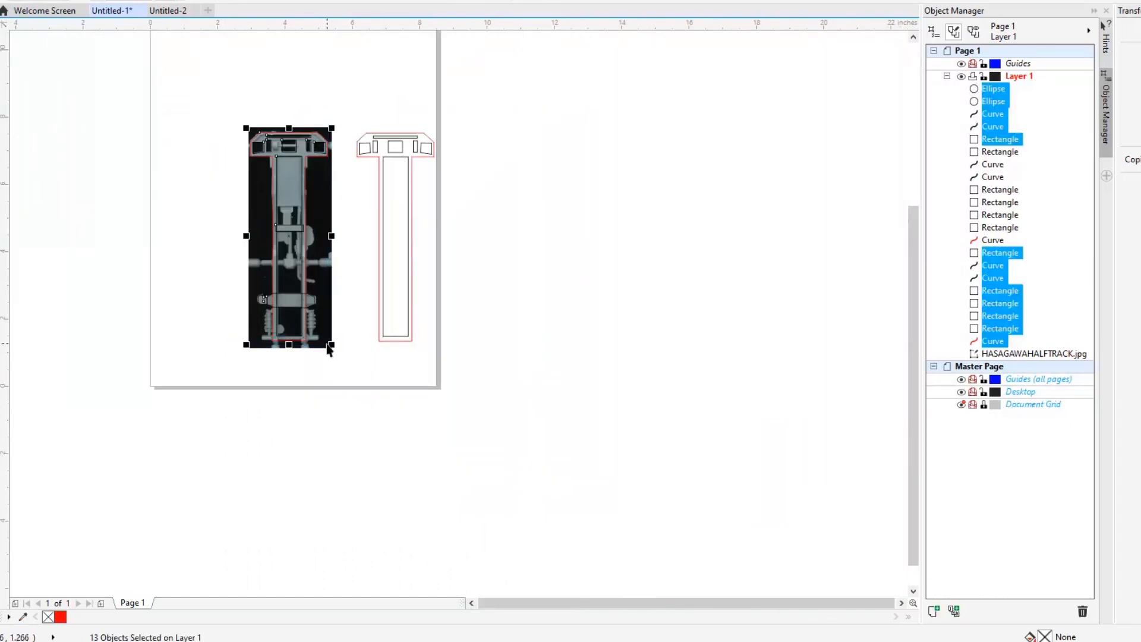
pyautogui.moveTo(293, 246); pyautogui.dragTo(584, 251)
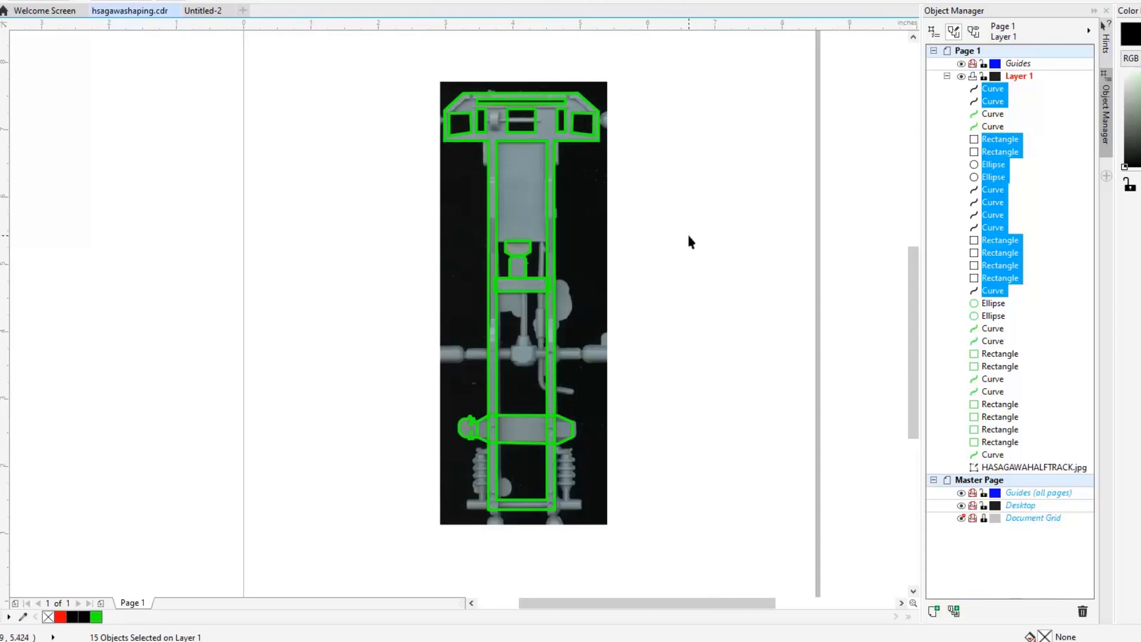
# Examine the finished frame outlines, the end cap, crossbeam and small part shapes laid out separately beside the page
pyautogui.scroll(-1, 684, 234)
pyautogui.scroll(1, 665, 224)
pyautogui.scroll(-2, 666, 224)
pyautogui.moveTo(656, 229); pyautogui.dragTo(429, 239, button='middle')
pyautogui.scroll(1, 627, 255)
pyautogui.scroll(1, 545, 221)
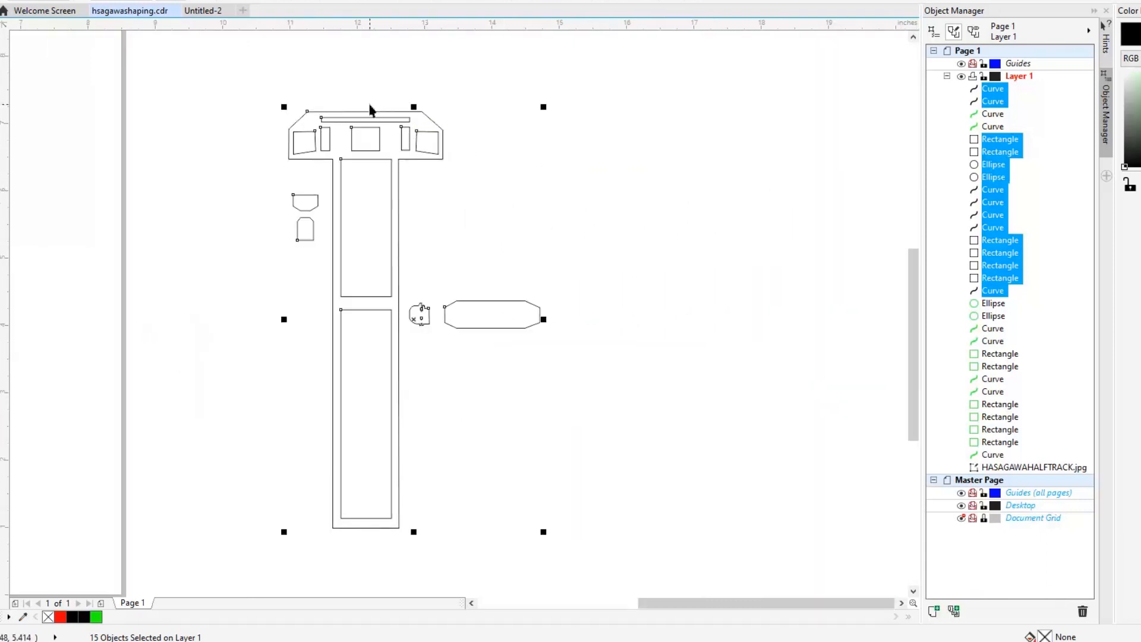
pyautogui.click(177, 338)
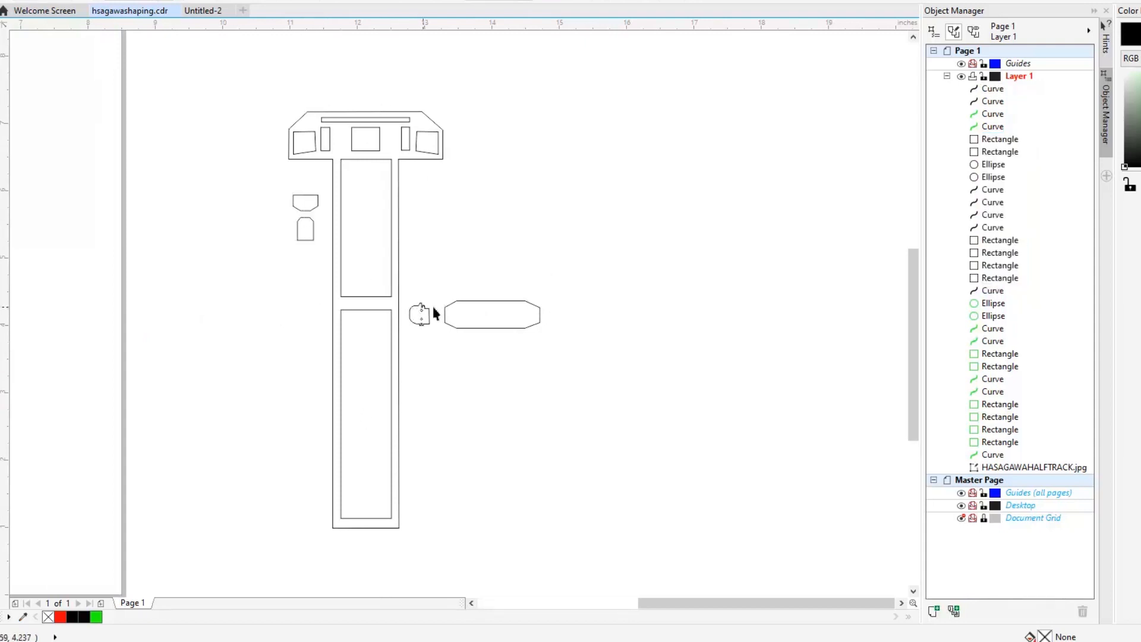
pyautogui.scroll(-1, 275, 281)
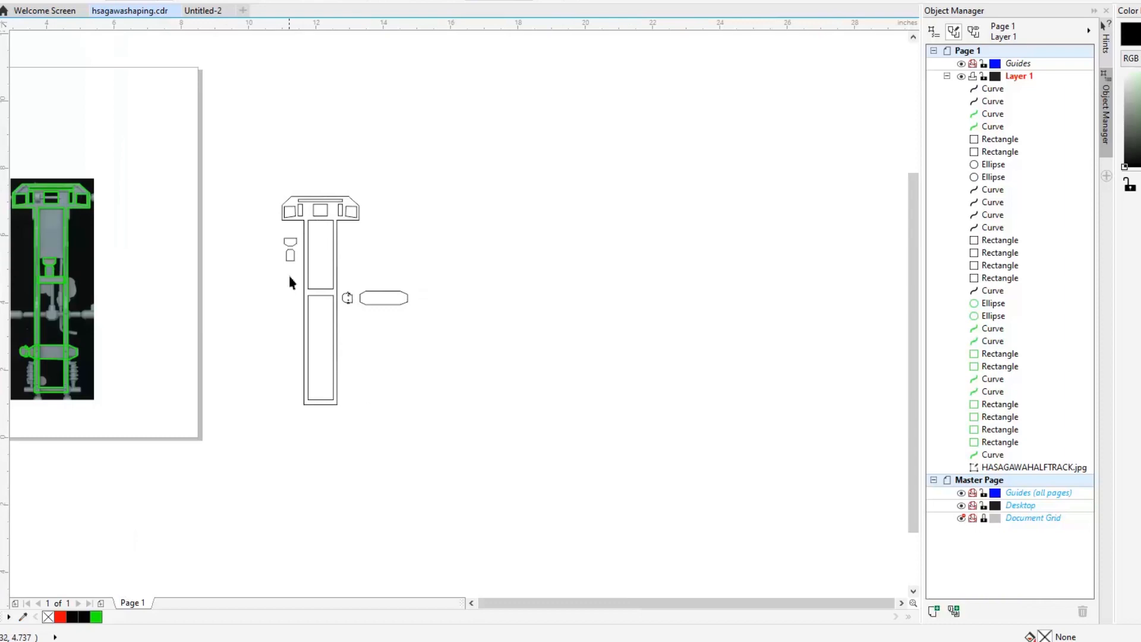
pyautogui.scroll(1, 310, 277)
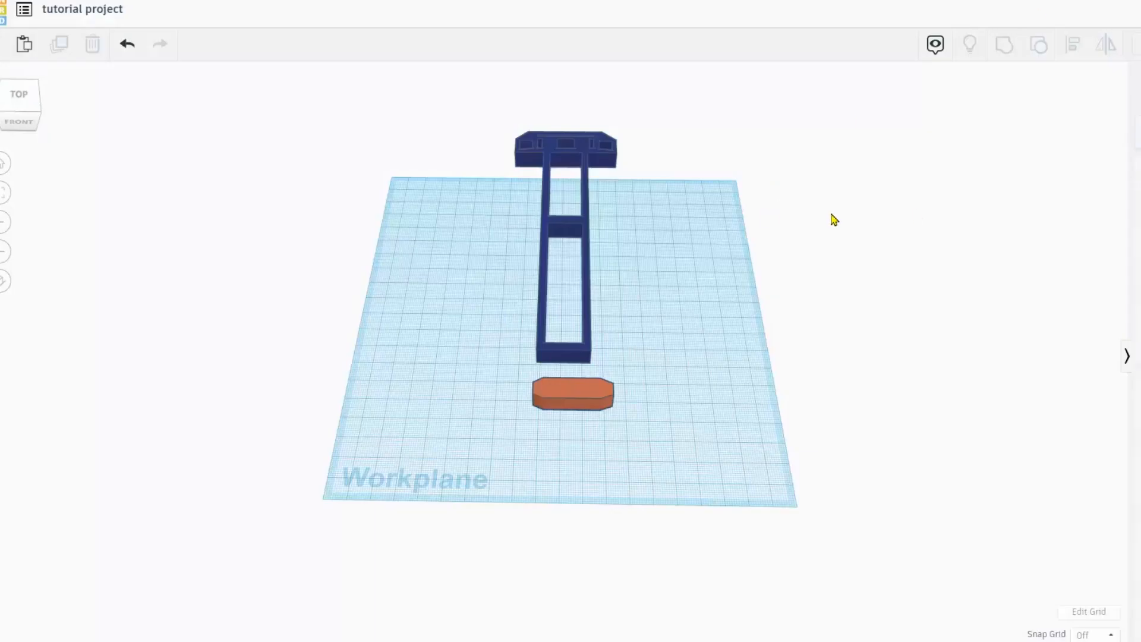
# Import frame3.svg into the Tinkercad tutorial project at 100% scale, centered on the artboard
pyautogui.click(1137, 44)
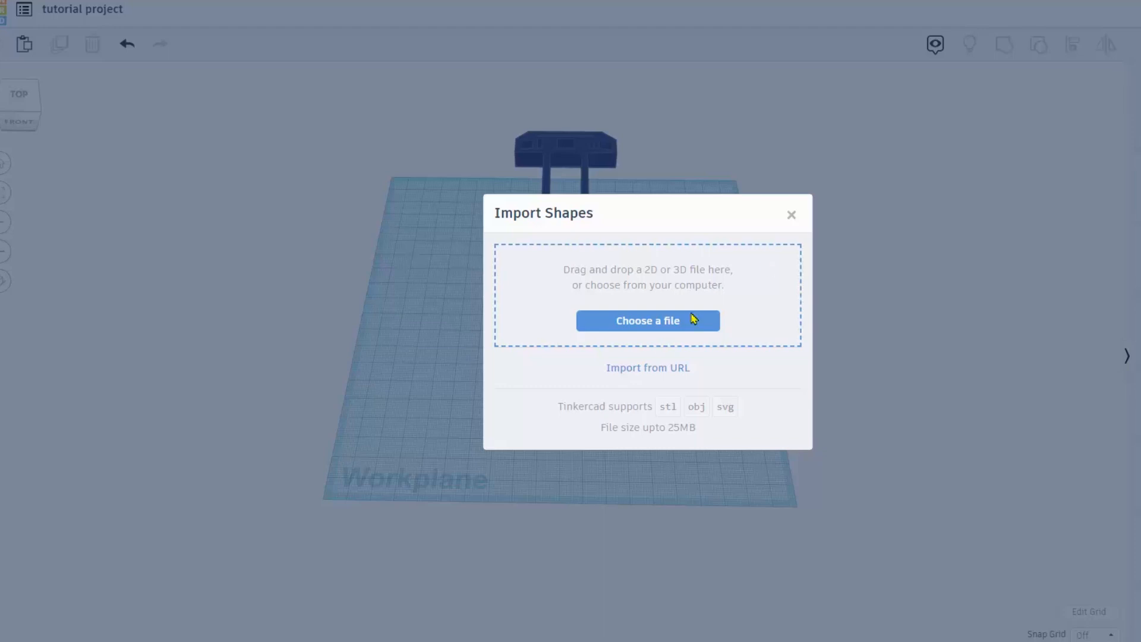
pyautogui.click(640, 325)
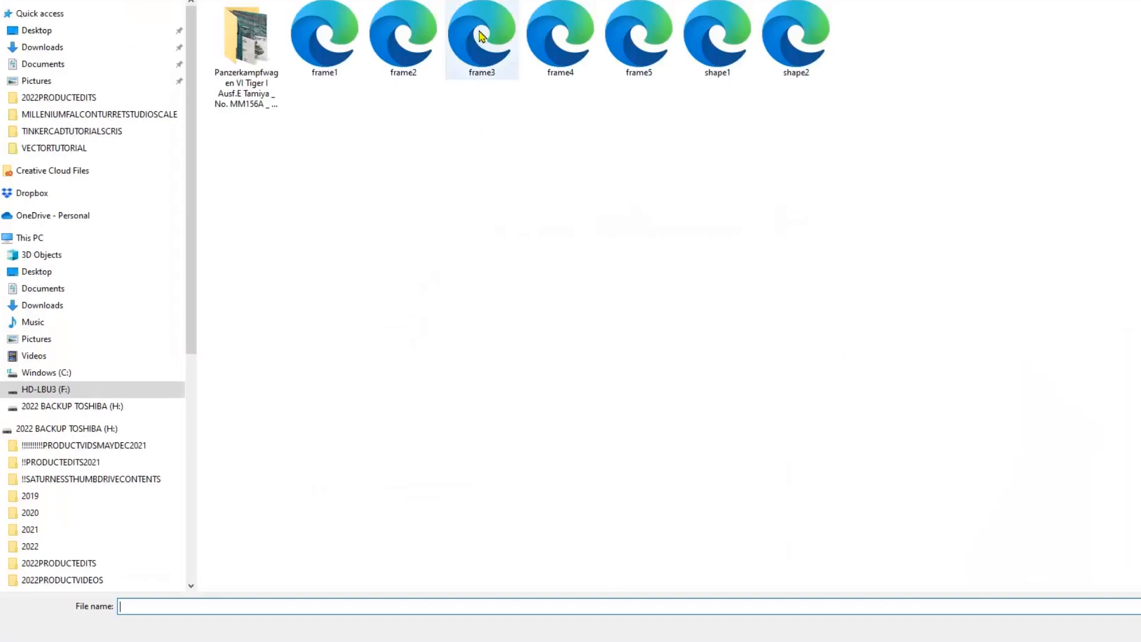
pyautogui.doubleClick(479, 35)
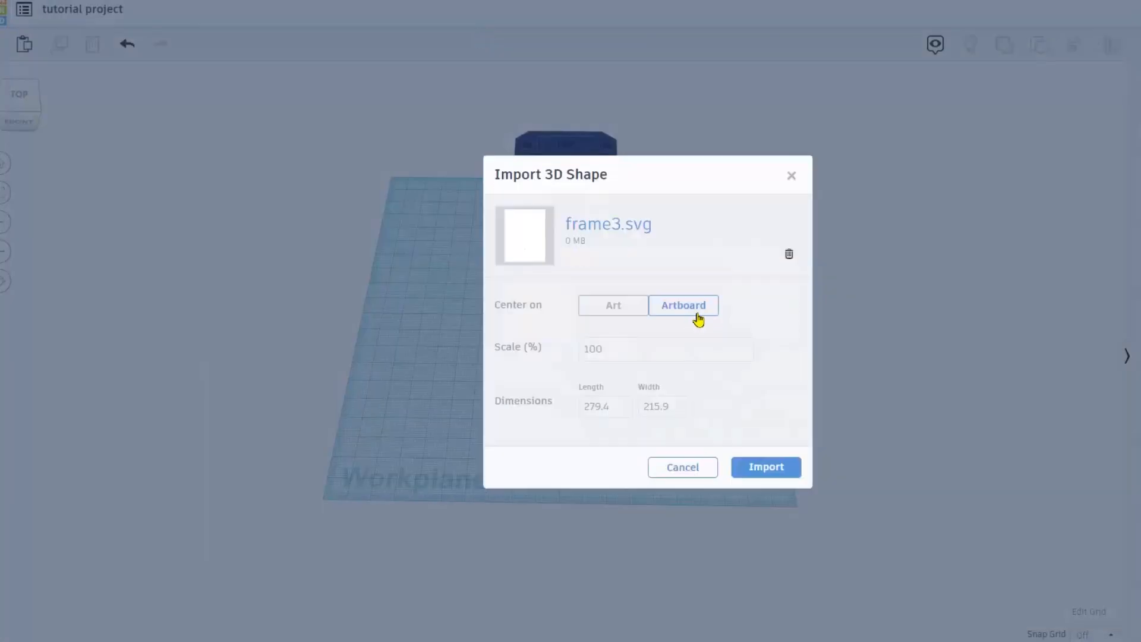
pyautogui.click(765, 468)
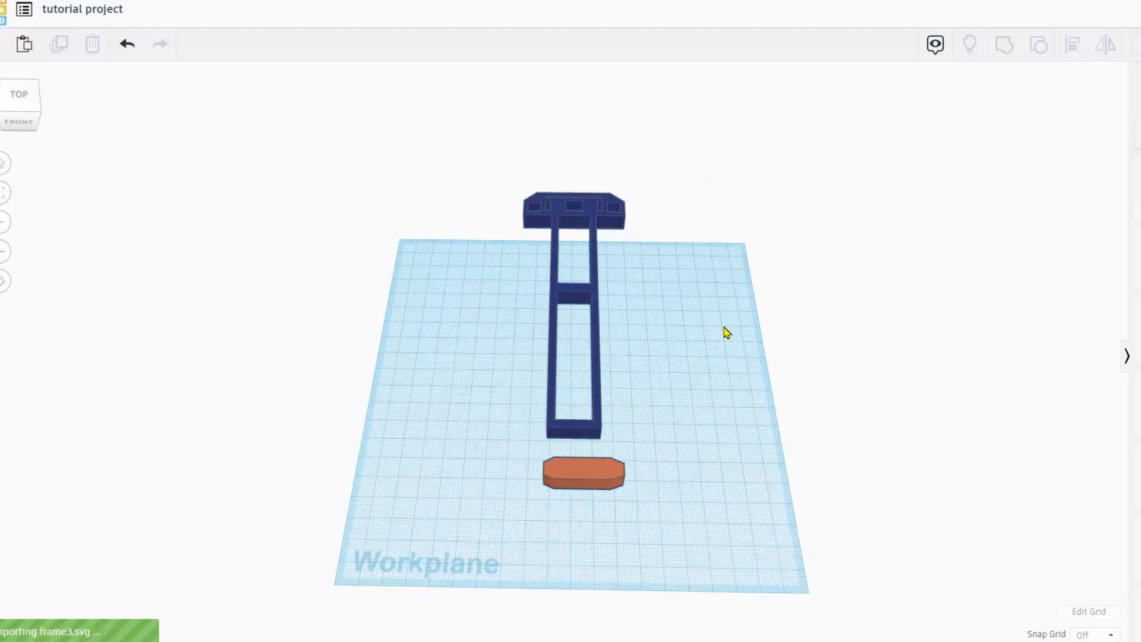
pyautogui.moveTo(724, 321); pyautogui.dragTo(726, 323, button='right')
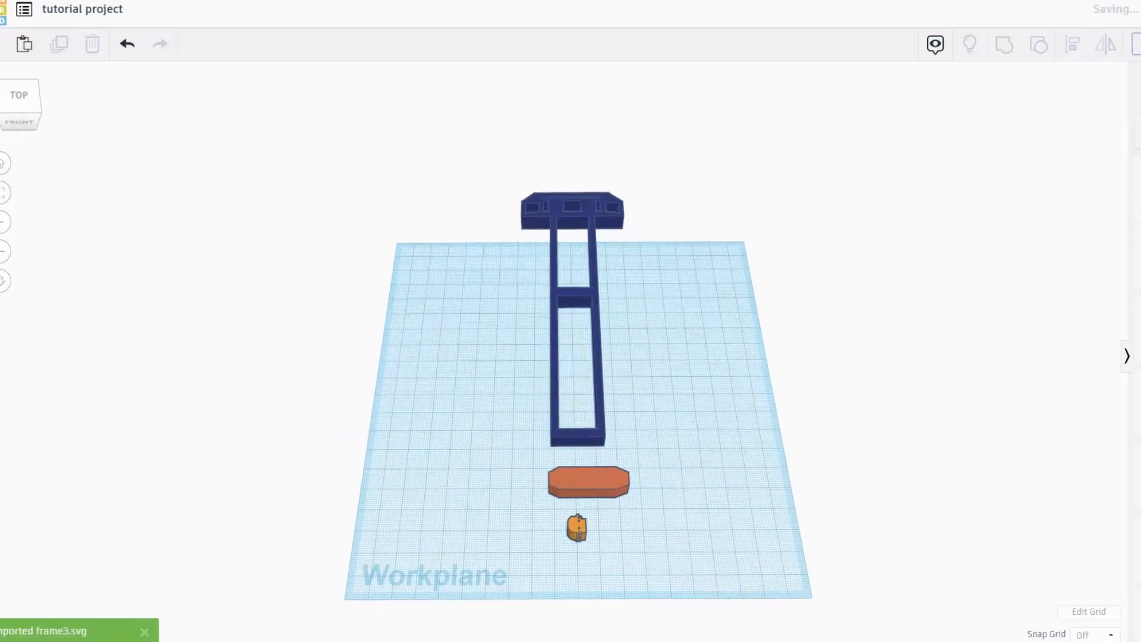
# Import frame4.svg into the project at 100% scale, centered on the artboard
pyautogui.click(1137, 44)
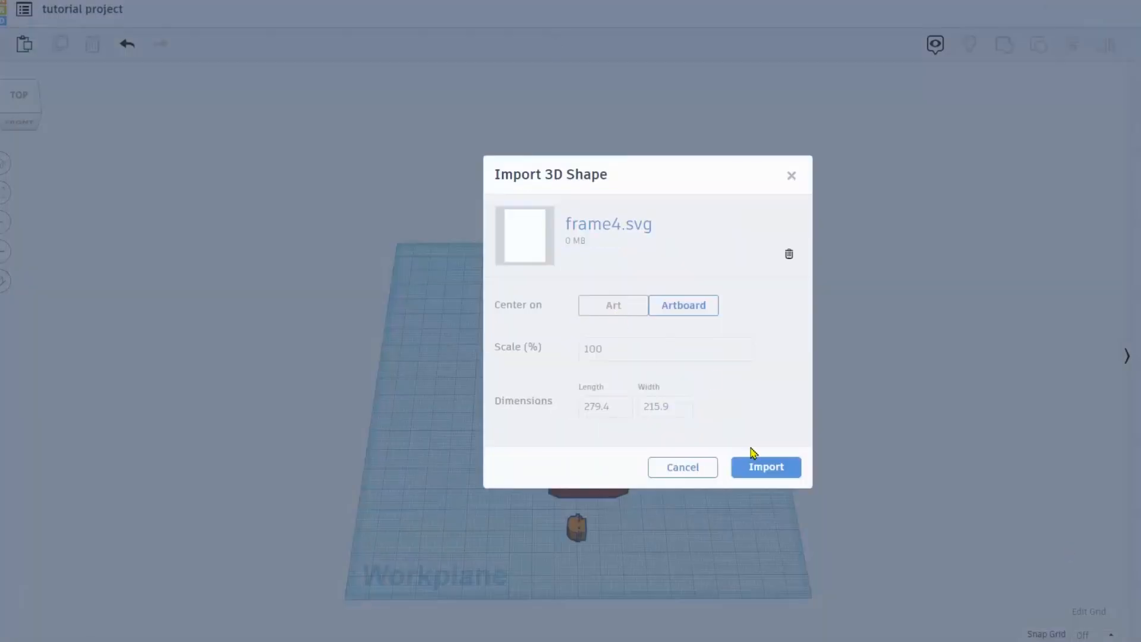
pyautogui.click(764, 467)
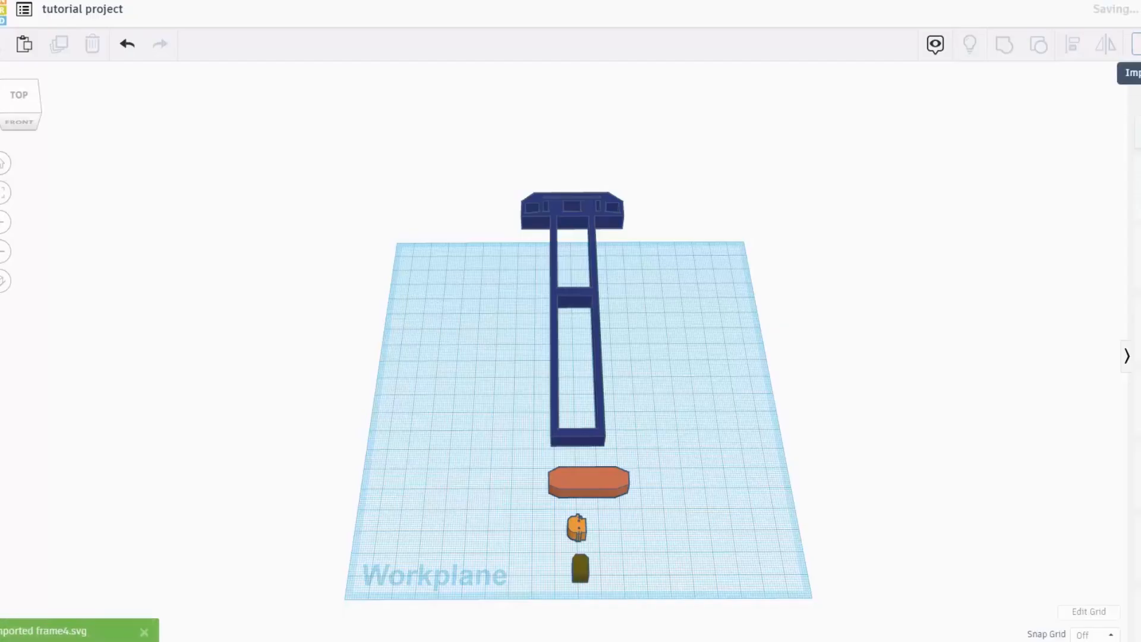
# Import frame5.svg into the project as the last of the frame shapes
pyautogui.click(1139, 44)
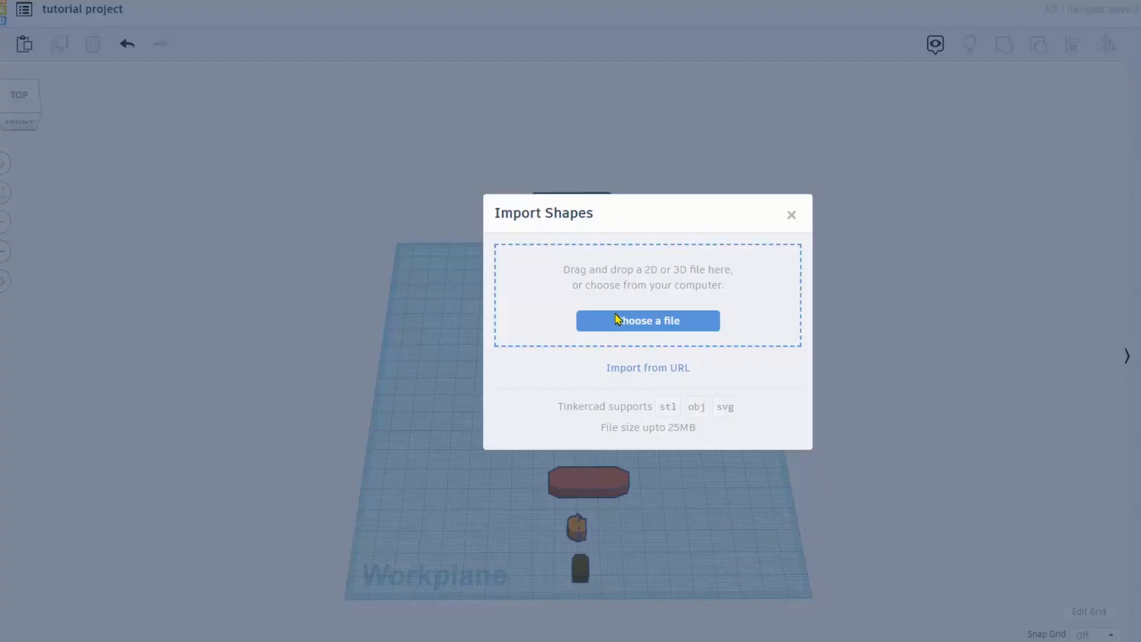
pyautogui.click(617, 320)
pyautogui.doubleClick(645, 49)
pyautogui.click(772, 469)
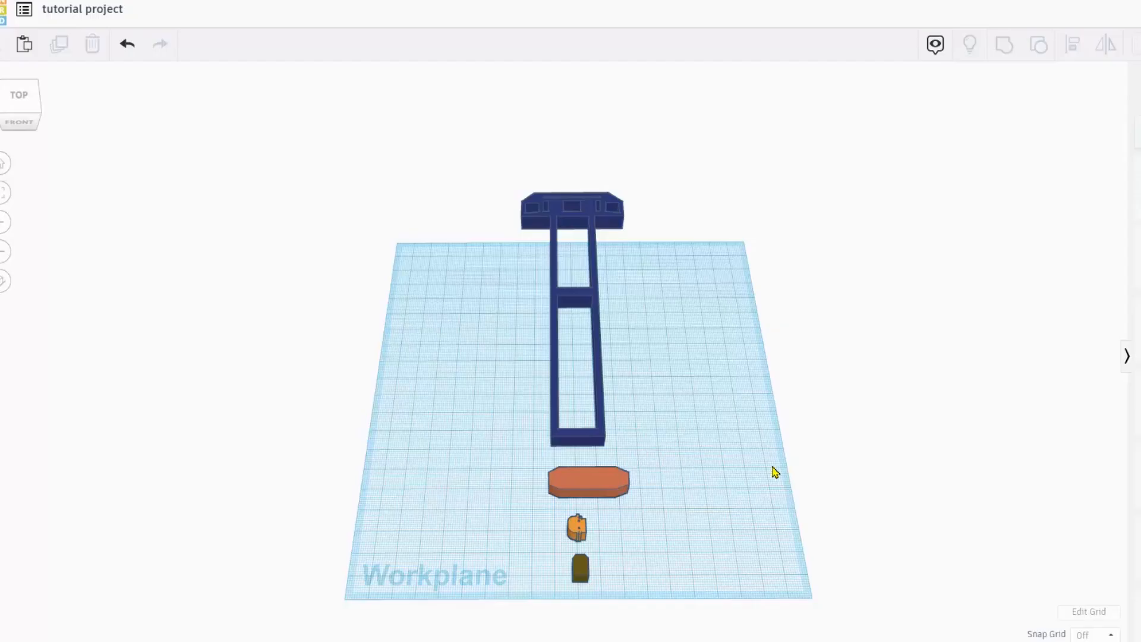
pyautogui.moveTo(752, 445); pyautogui.dragTo(795, 388, button='middle')
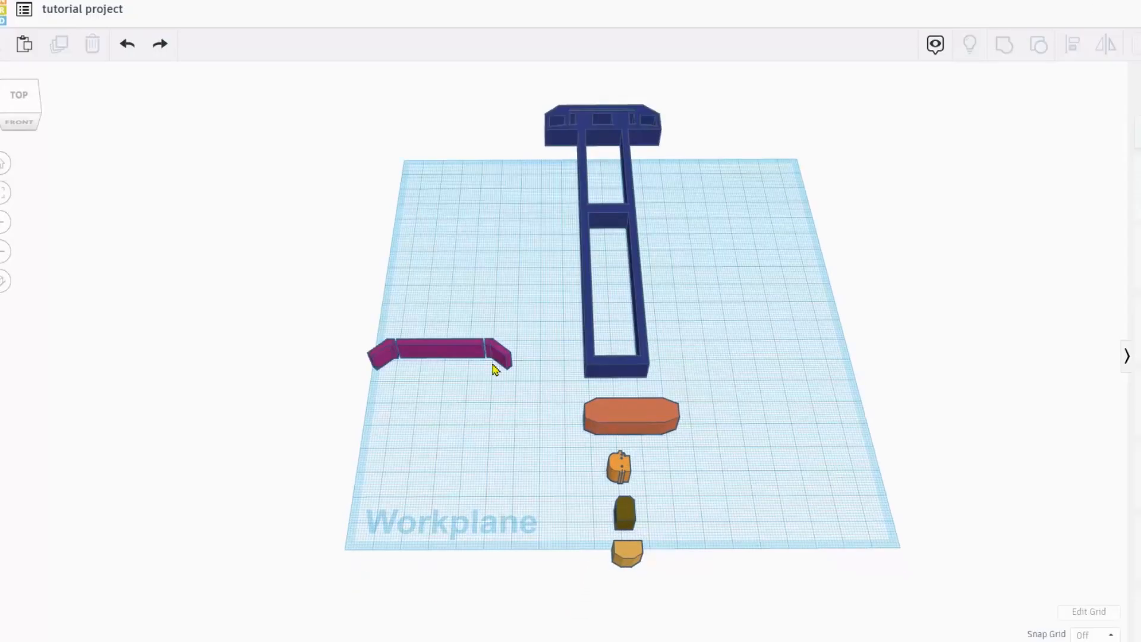
pyautogui.scroll(6, 495, 368)
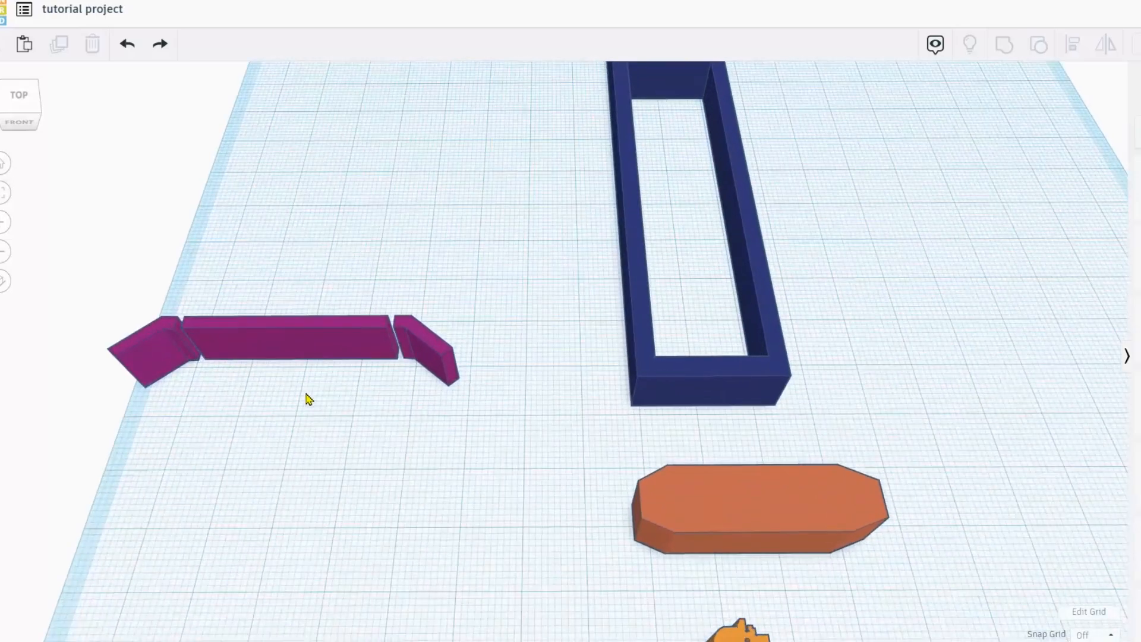
pyautogui.moveTo(307, 399); pyautogui.dragTo(419, 438, button='middle')
pyautogui.click(366, 386)
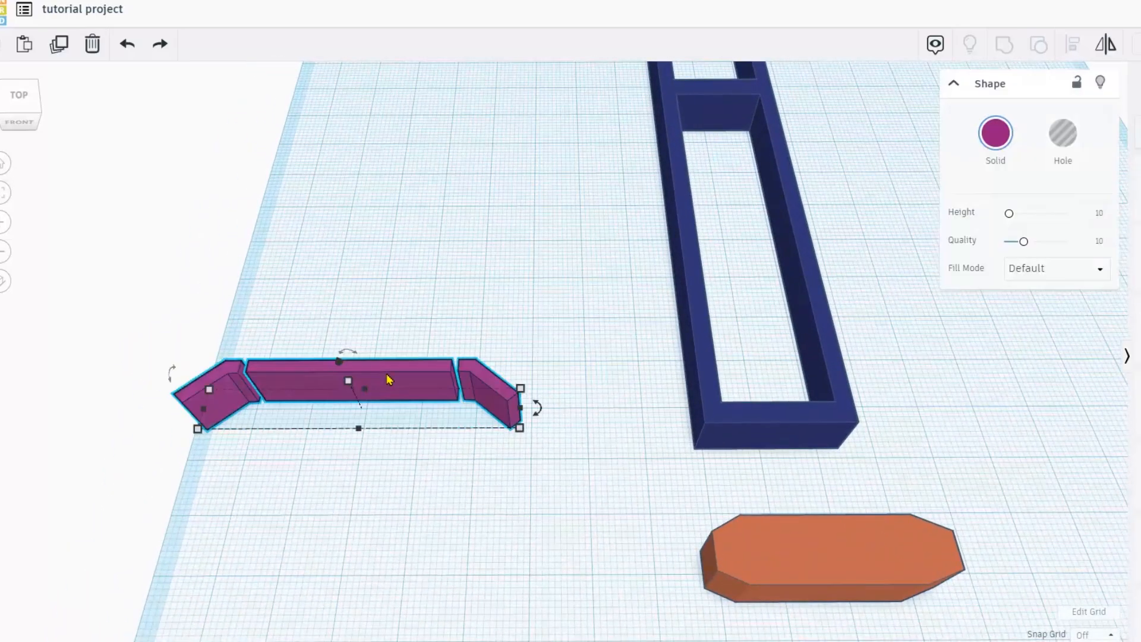
pyautogui.scroll(-5, 547, 345)
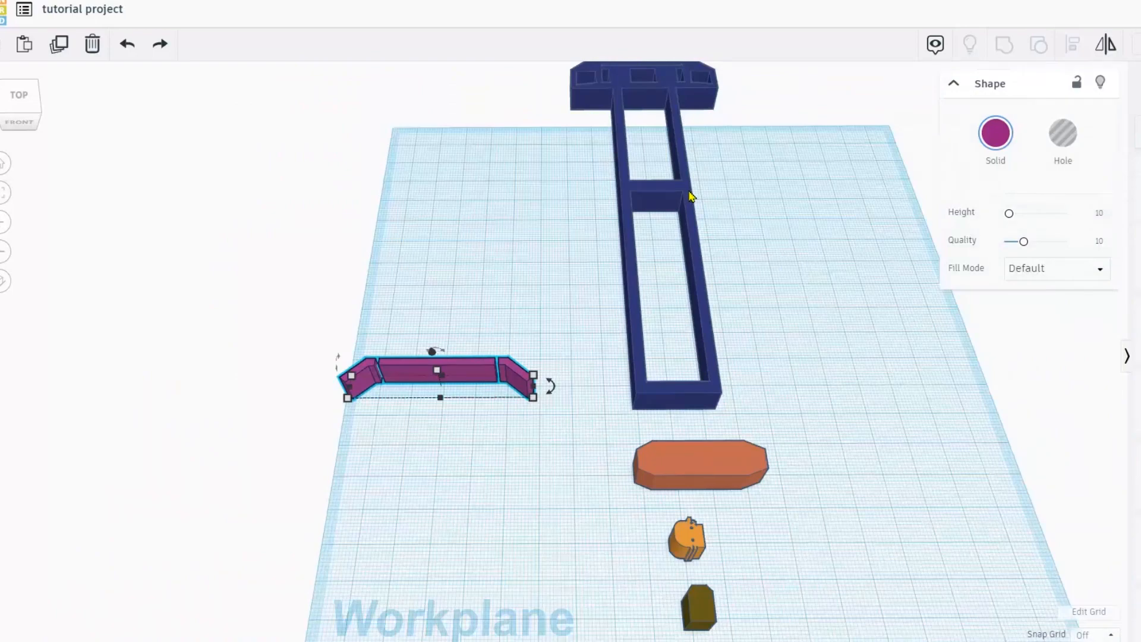
# Lower the height of the dark blue chassis frame to about 4.27
pyautogui.click(669, 192)
pyautogui.moveTo(713, 207); pyautogui.dragTo(677, 184, button='right')
pyautogui.moveTo(658, 185); pyautogui.dragTo(634, 257, button='middle')
pyautogui.scroll(5, 616, 262)
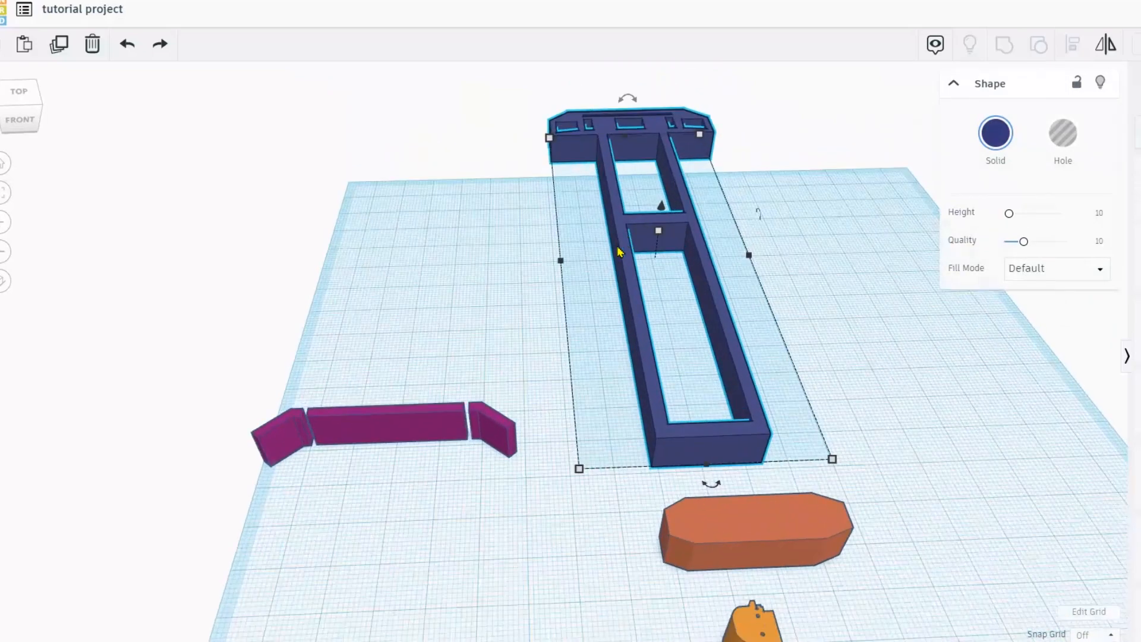
pyautogui.moveTo(716, 170); pyautogui.dragTo(716, 196)
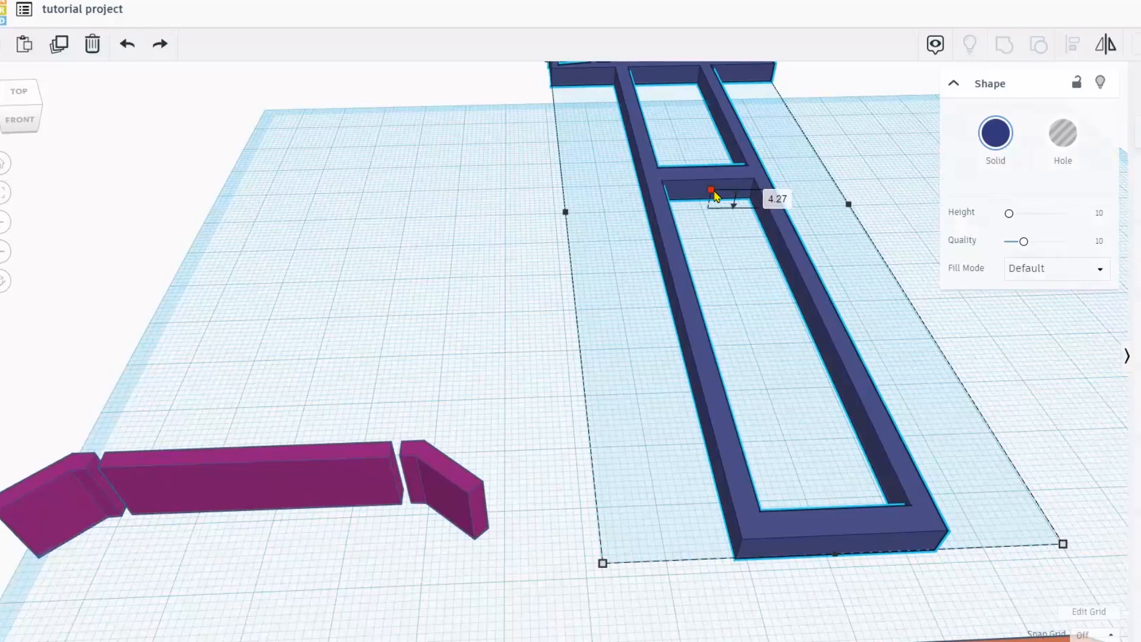
# Lower the height of the dark blue chassis frame further, to about 2.18
pyautogui.moveTo(715, 196); pyautogui.dragTo(714, 203)
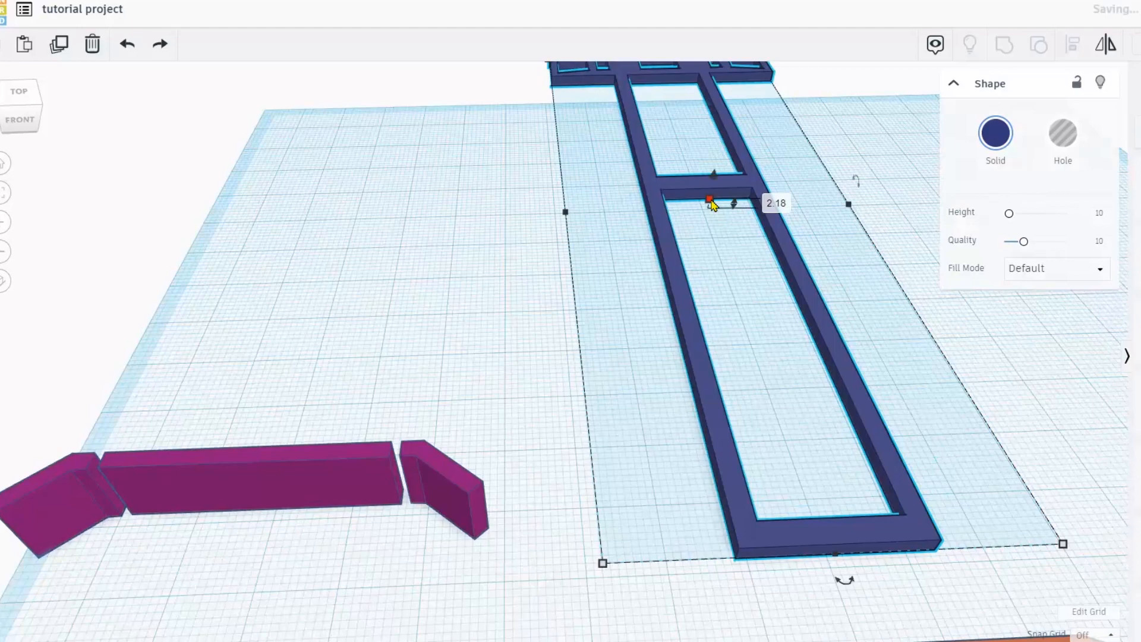
pyautogui.scroll(-5, 736, 264)
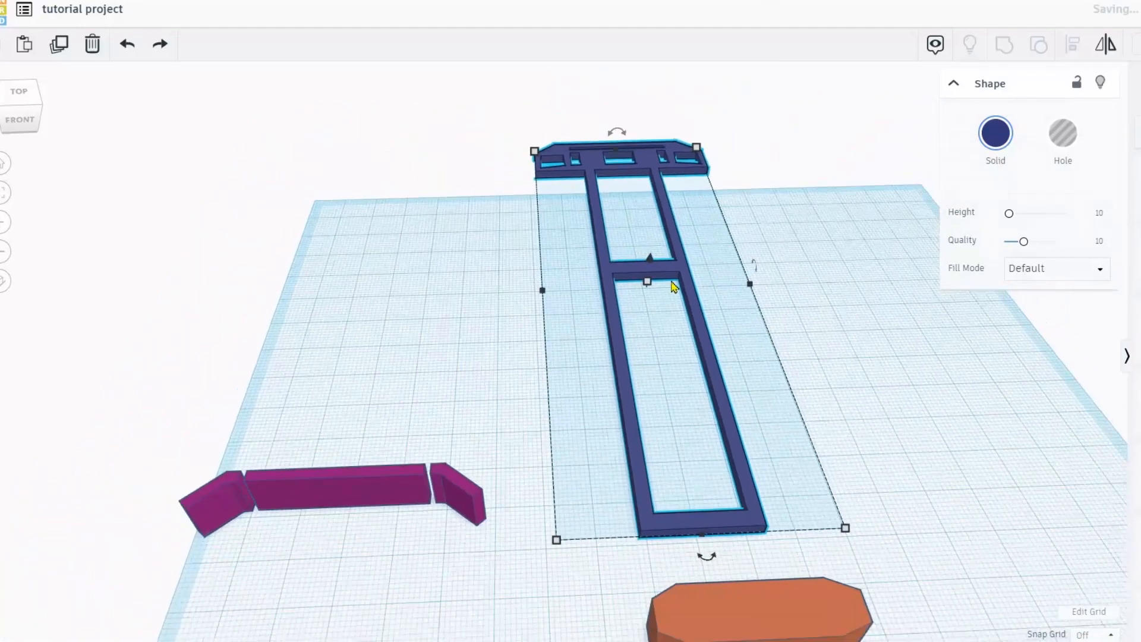
# Align the purple three-part strip with the chassis frame, centered across its width and flush with the edge of its wide end
pyautogui.click(381, 482)
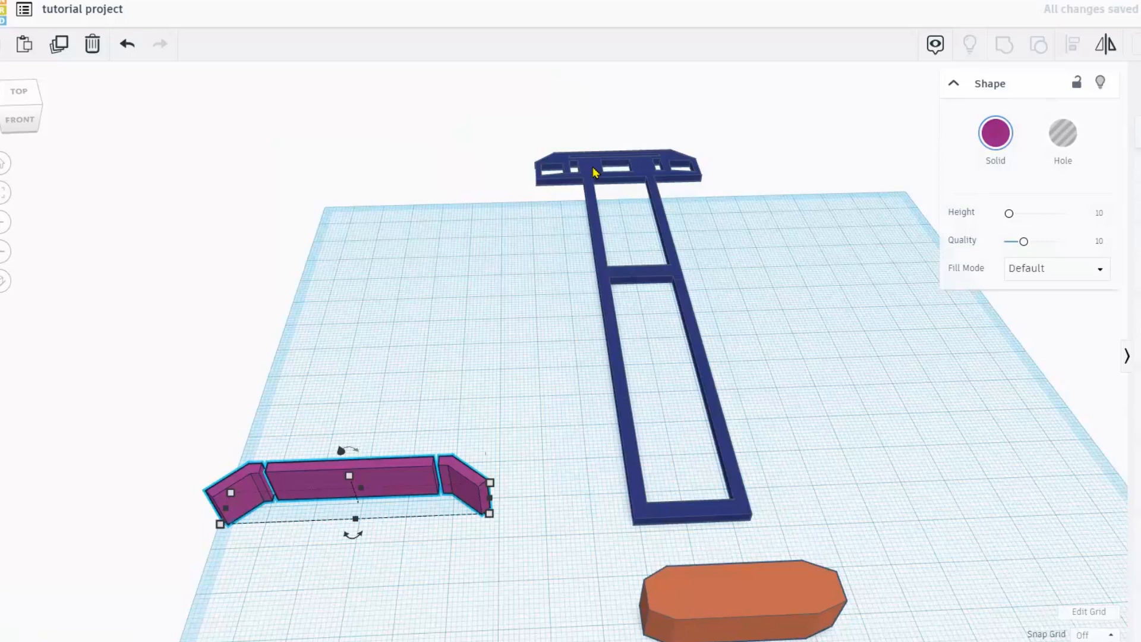
pyautogui.keyDown('shift'); pyautogui.click(595, 172); pyautogui.keyUp('shift')
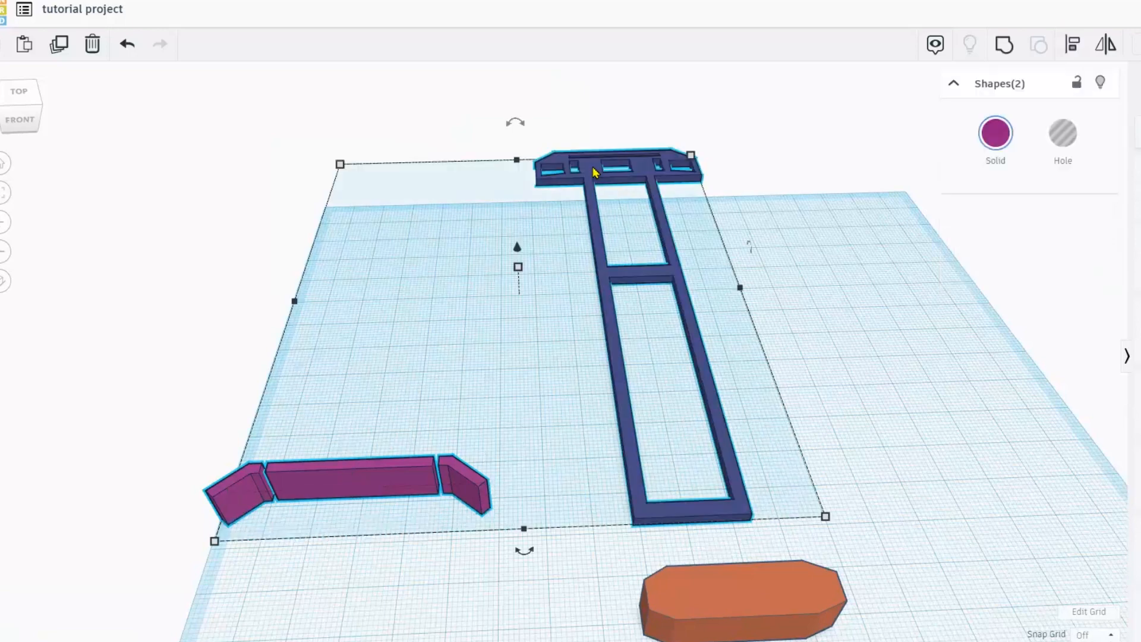
pyautogui.click(1072, 48)
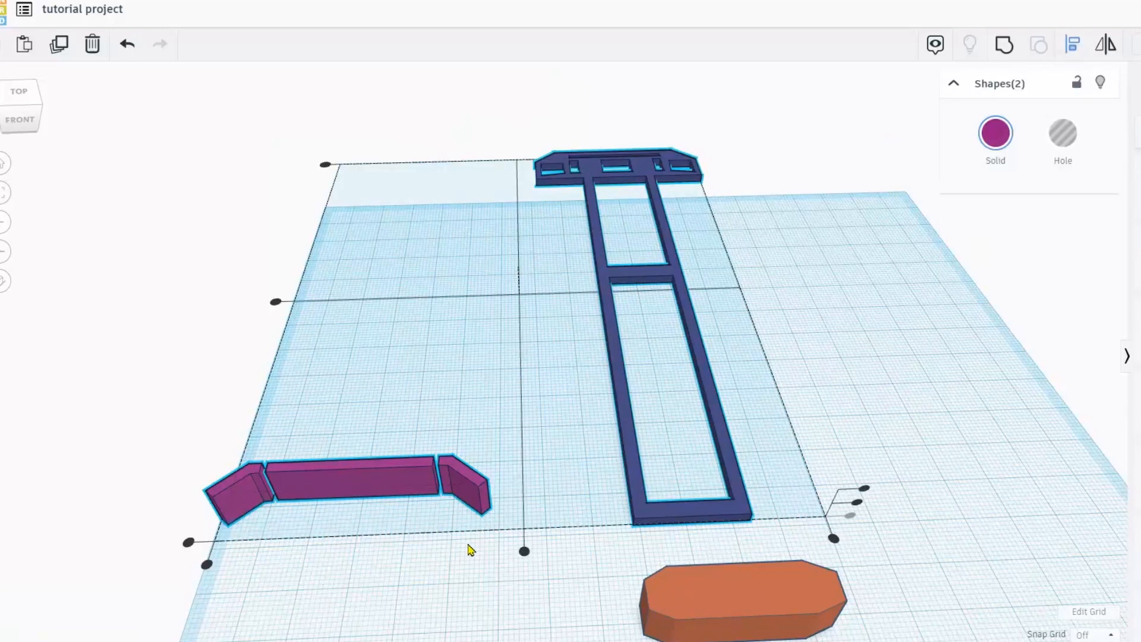
pyautogui.click(613, 310)
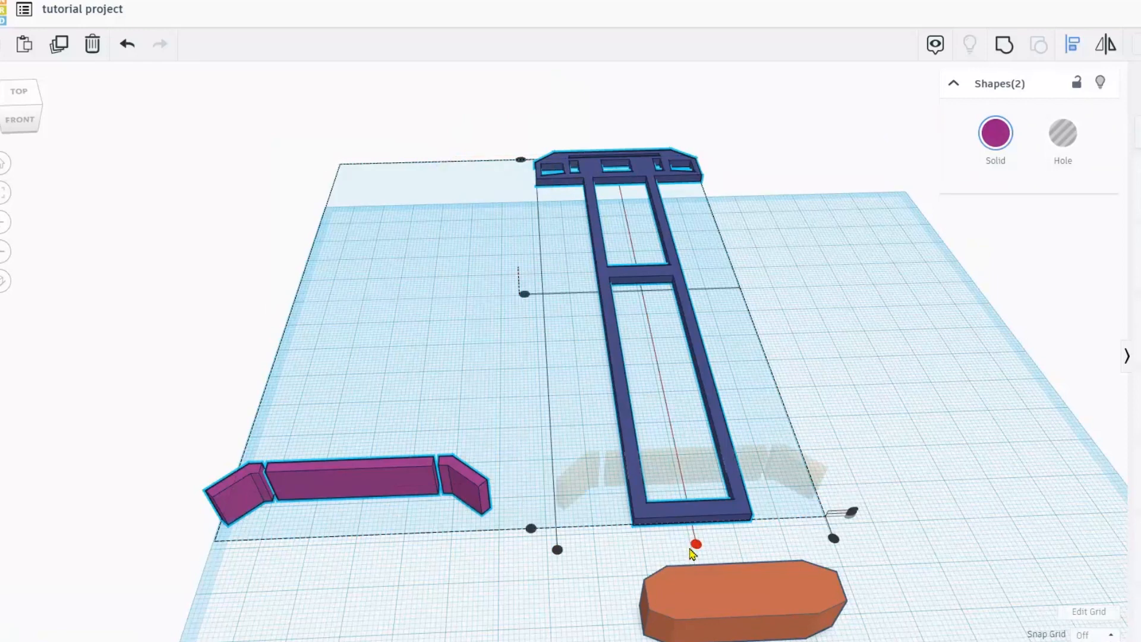
pyautogui.click(696, 545)
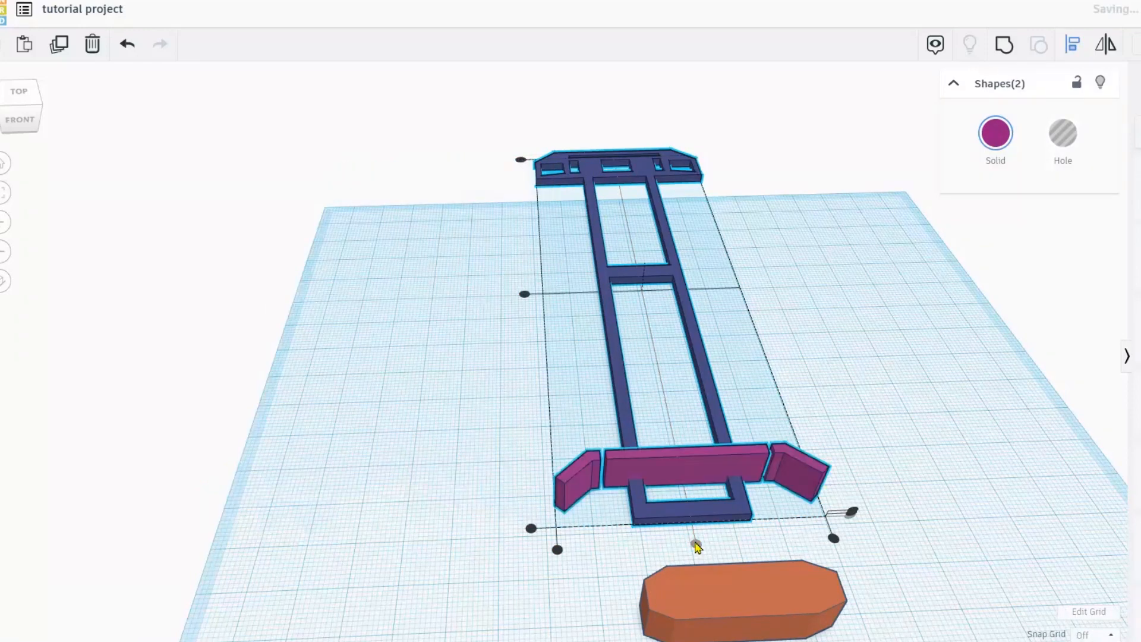
pyautogui.click(522, 160)
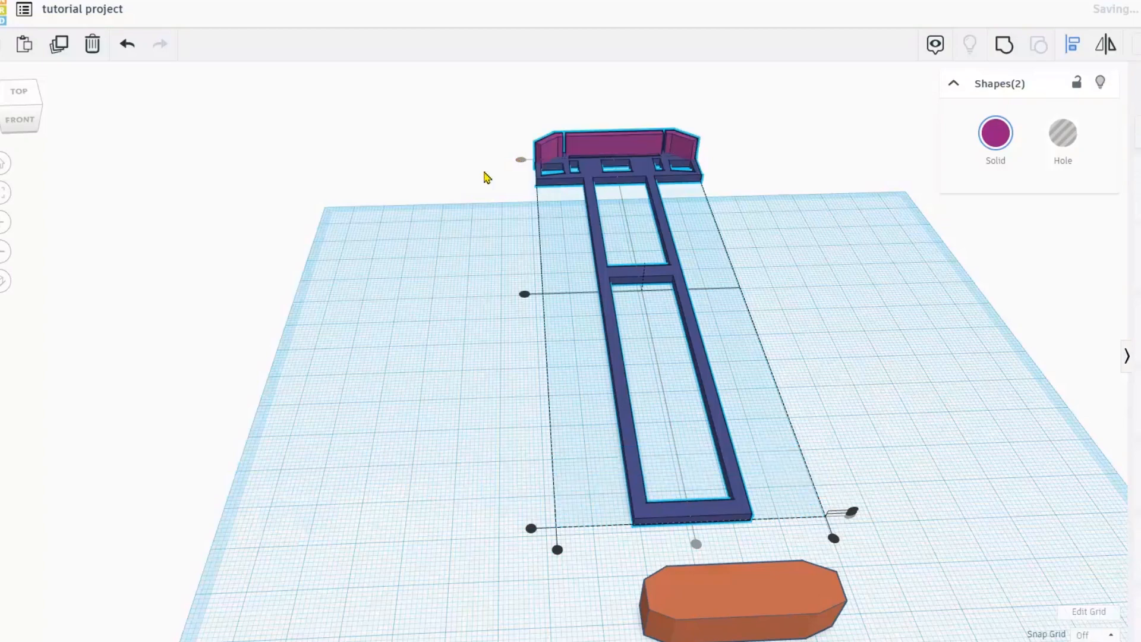
# Select only the purple strip at the frame's wide end and reduce its height to about 2.95
pyautogui.scroll(2, 444, 196)
pyautogui.moveTo(446, 198); pyautogui.dragTo(406, 356, button='middle')
pyautogui.press('l')
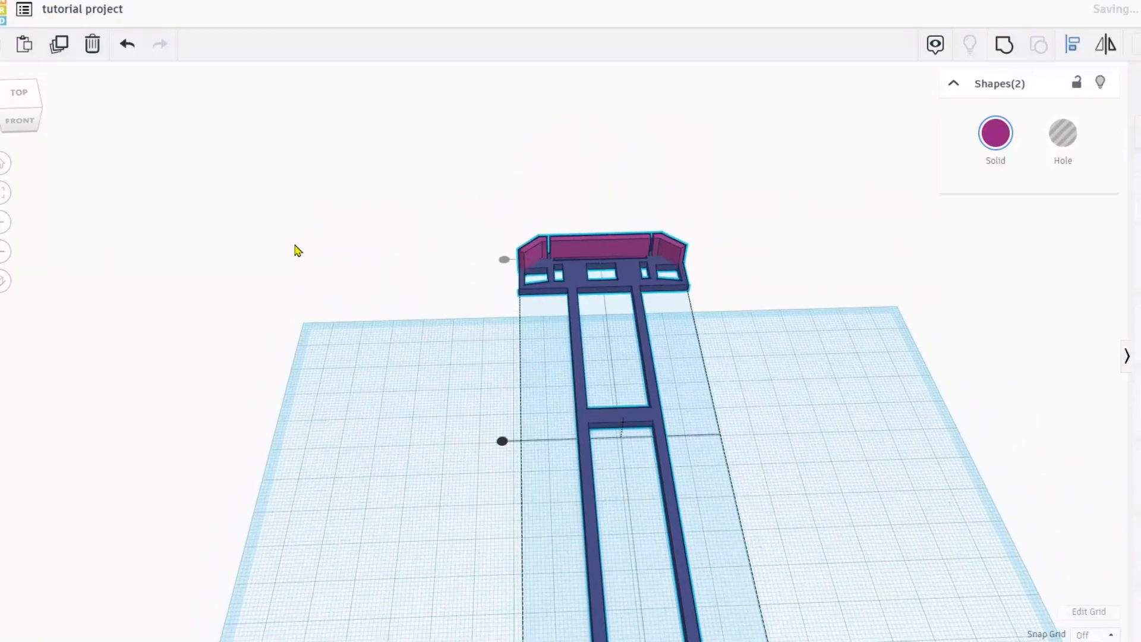
pyautogui.click(581, 250)
pyautogui.click(494, 193)
pyautogui.click(572, 249)
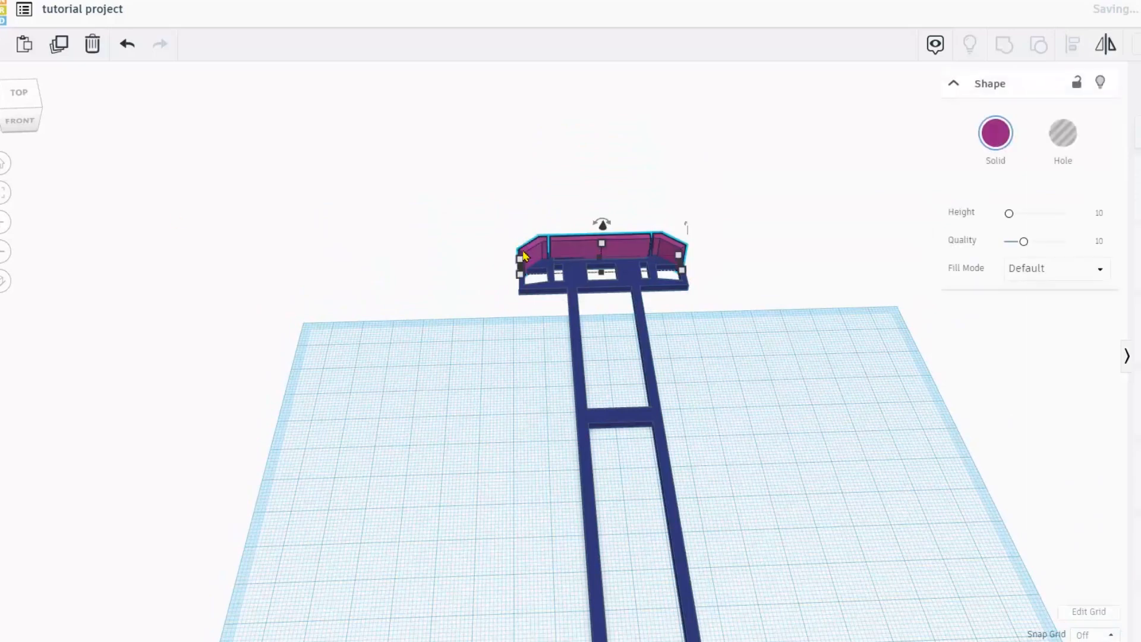
pyautogui.click(5, 194)
pyautogui.moveTo(180, 265); pyautogui.dragTo(256, 269, button='right')
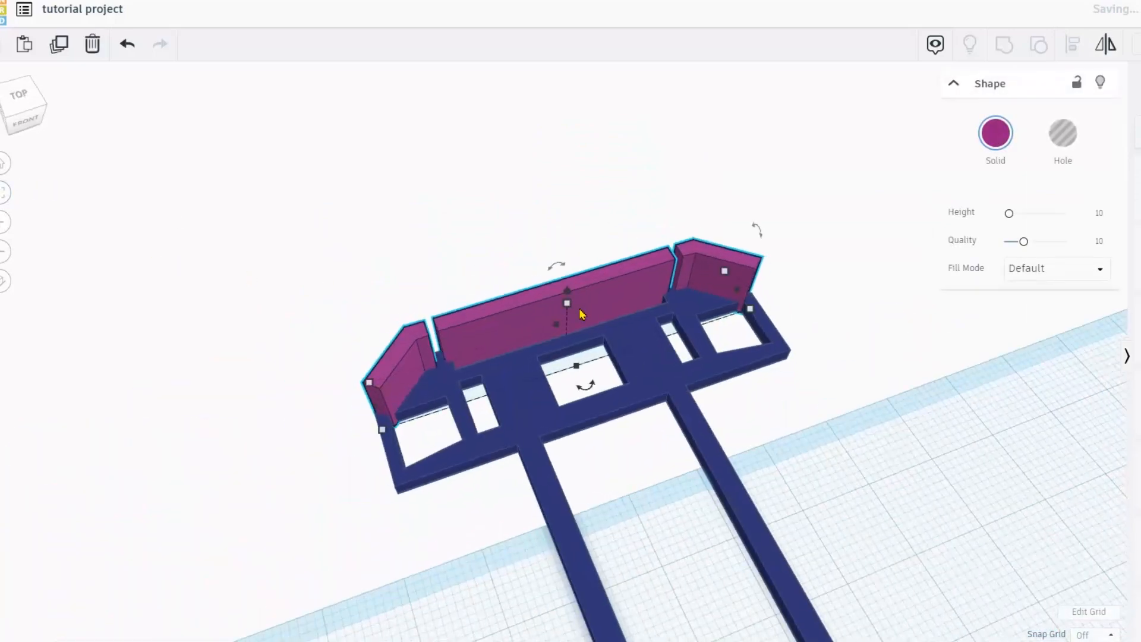
pyautogui.moveTo(566, 305); pyautogui.dragTo(574, 375)
pyautogui.moveTo(574, 376); pyautogui.dragTo(463, 332, button='right')
pyautogui.scroll(8, 491, 285)
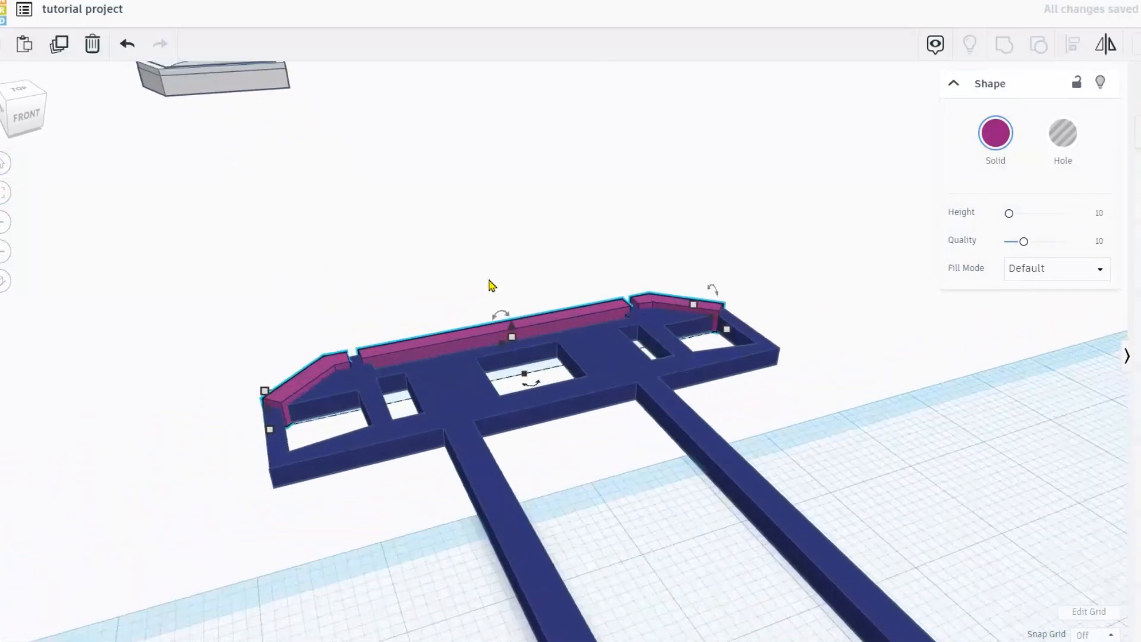
# Add a box between the frame rails beside the wide end and flatten it to a height of about 0.71
pyautogui.scroll(-6, 659, 282)
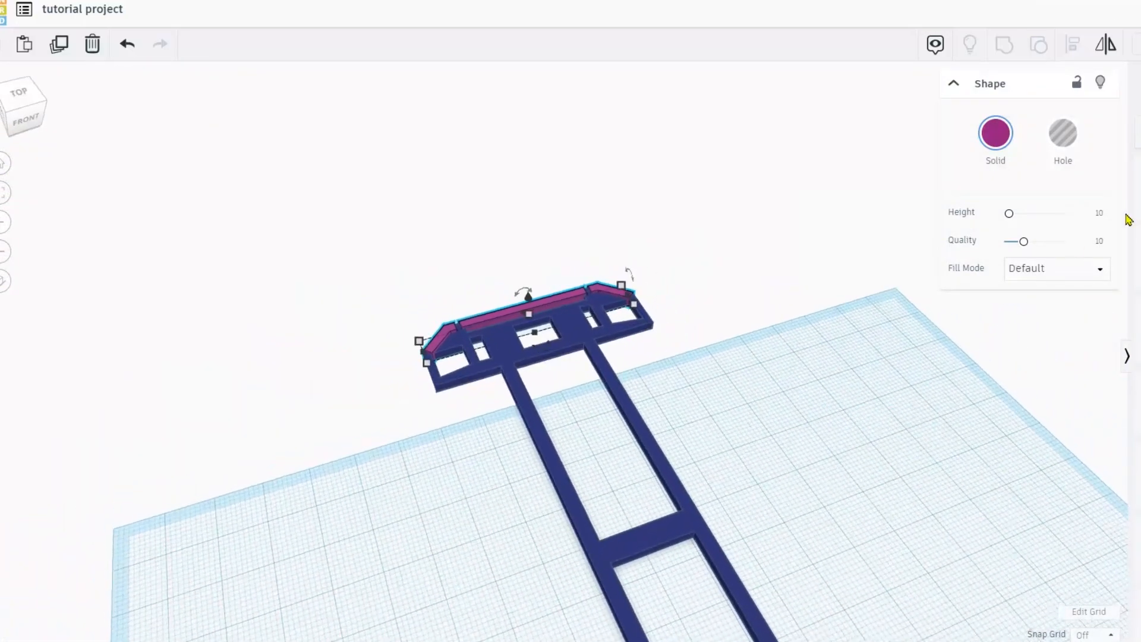
pyautogui.moveTo(812, 292); pyautogui.dragTo(808, 285, button='middle')
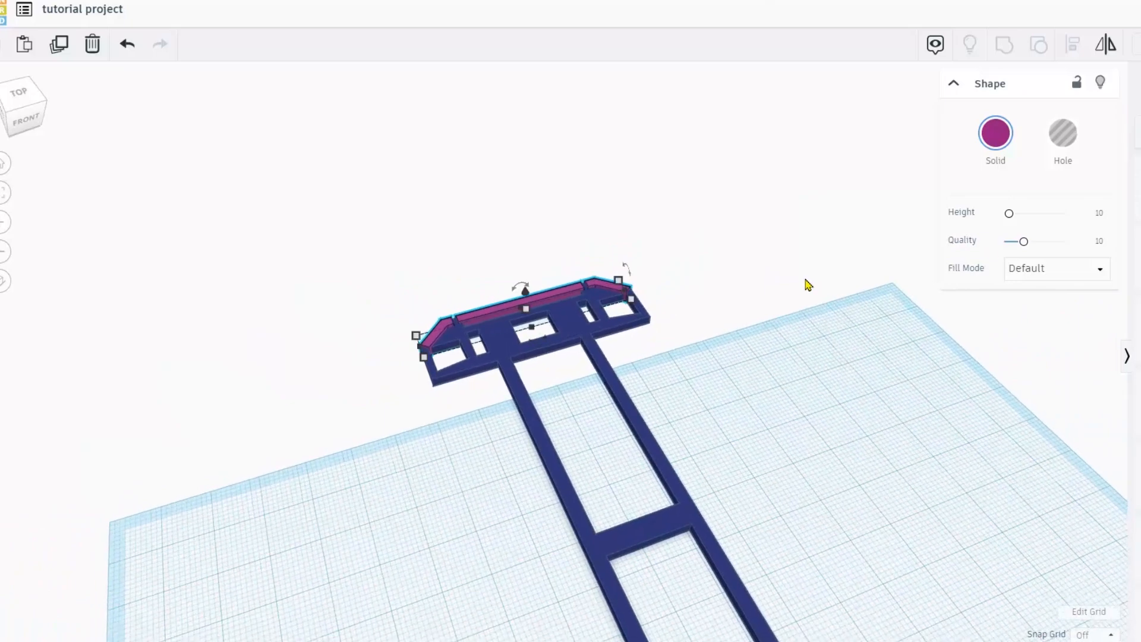
pyautogui.moveTo(1139, 208); pyautogui.dragTo(565, 389)
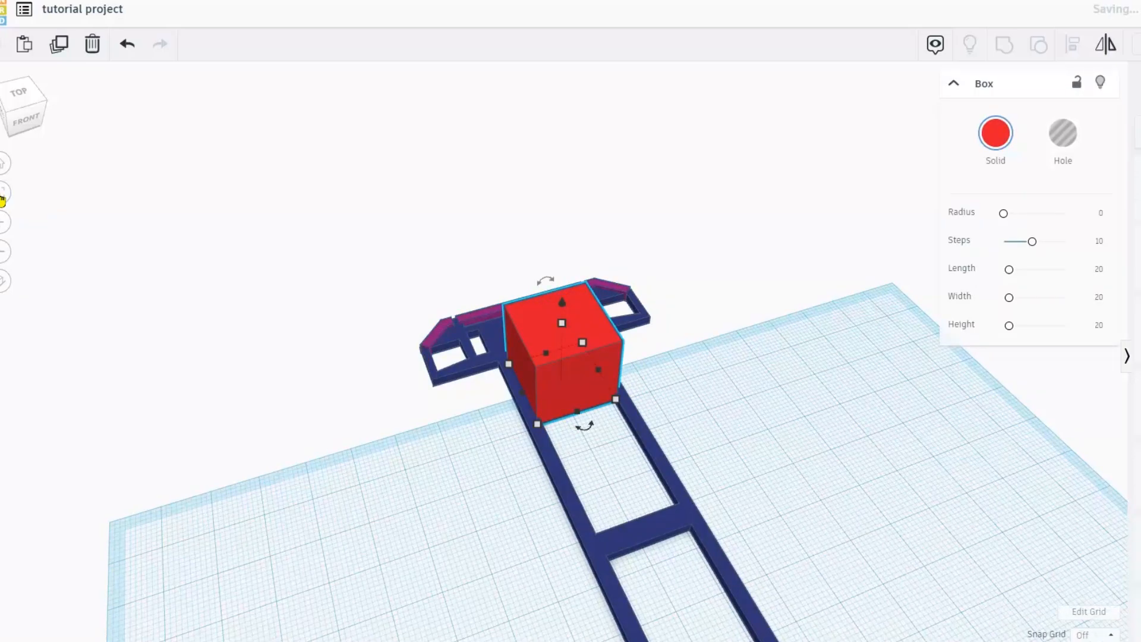
pyautogui.click(3, 195)
pyautogui.moveTo(553, 237); pyautogui.dragTo(547, 439)
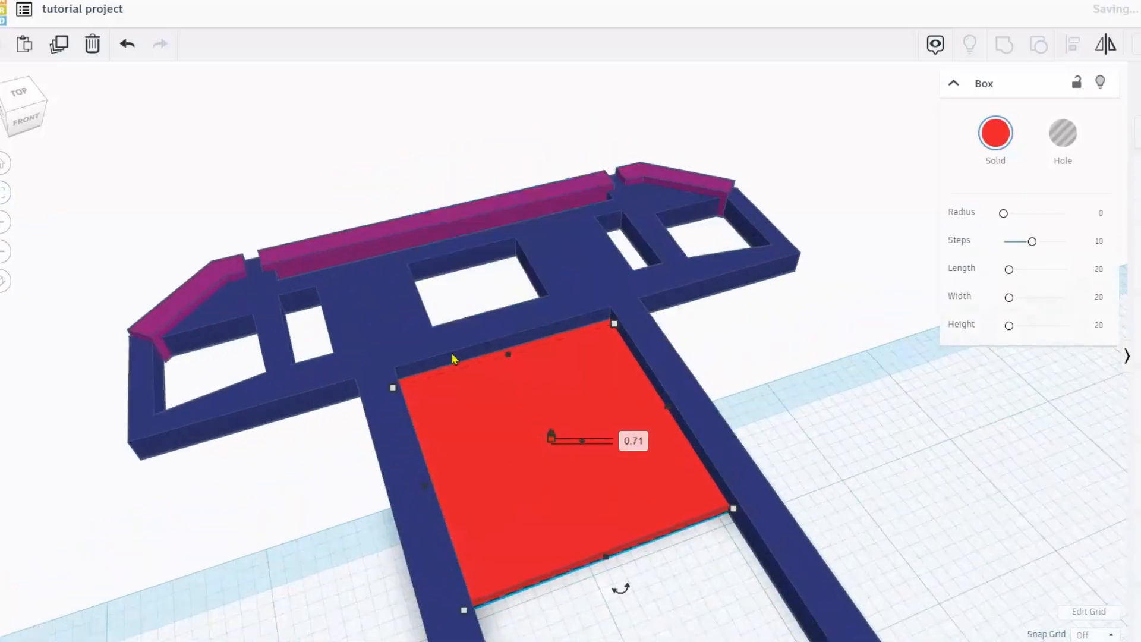
# Raise the height of the dark blue chassis frame to about 2.67, keeping the snap grid off
pyautogui.click(424, 347)
pyautogui.scroll(-3, 516, 401)
pyautogui.moveTo(529, 410); pyautogui.dragTo(649, 489, button='right')
pyautogui.scroll(-1, 723, 524)
pyautogui.scroll(-1, 724, 523)
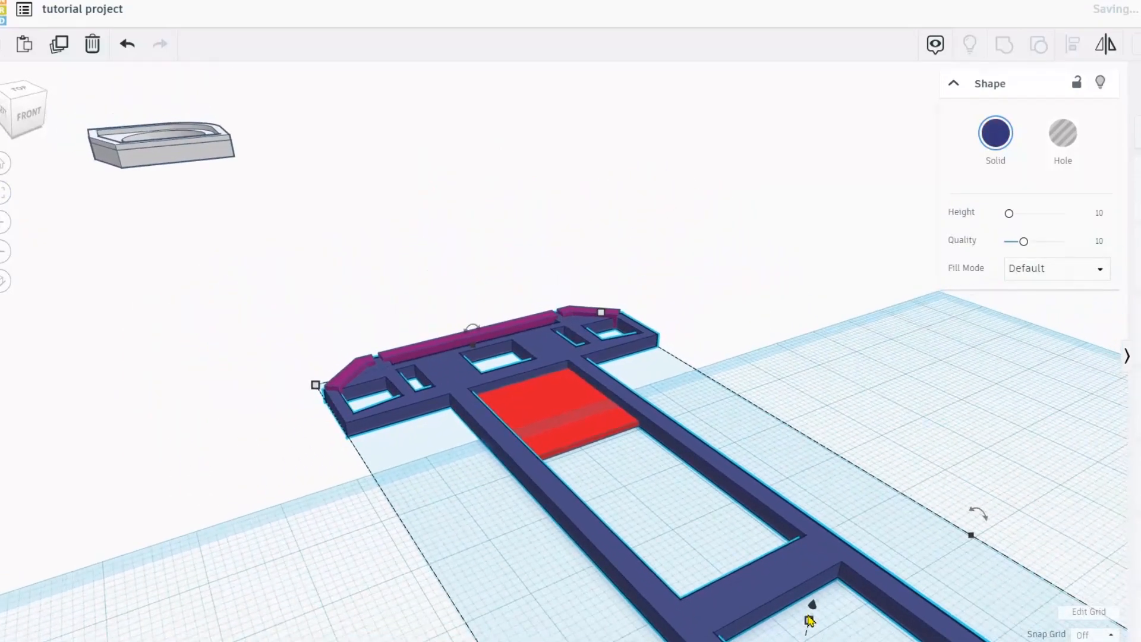
pyautogui.click(1086, 636)
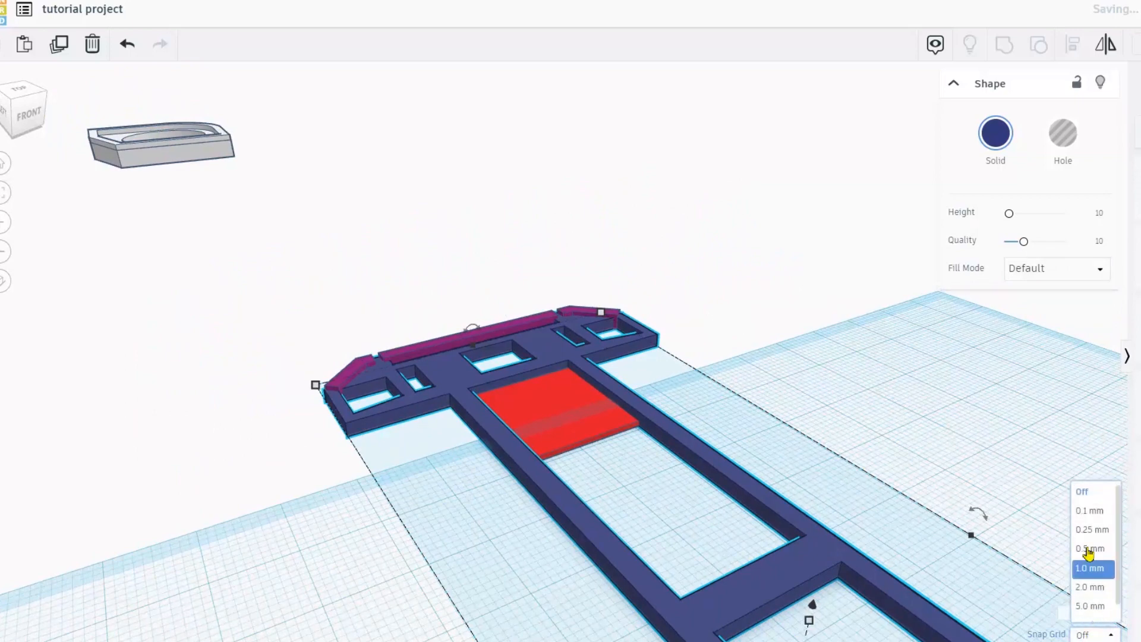
pyautogui.click(1092, 498)
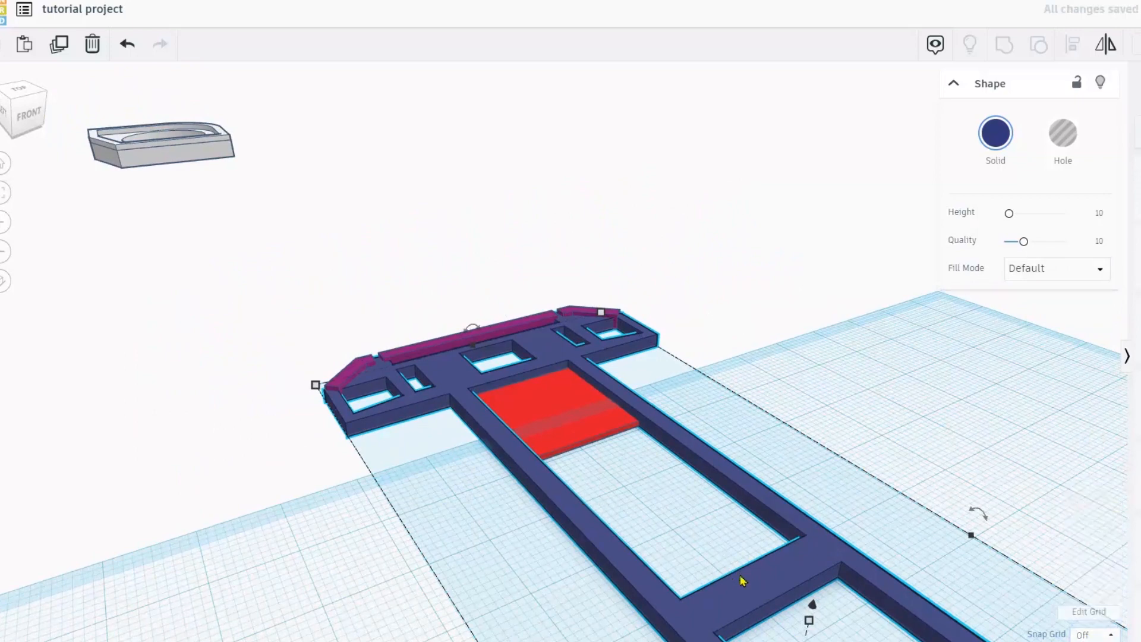
pyautogui.click(808, 620)
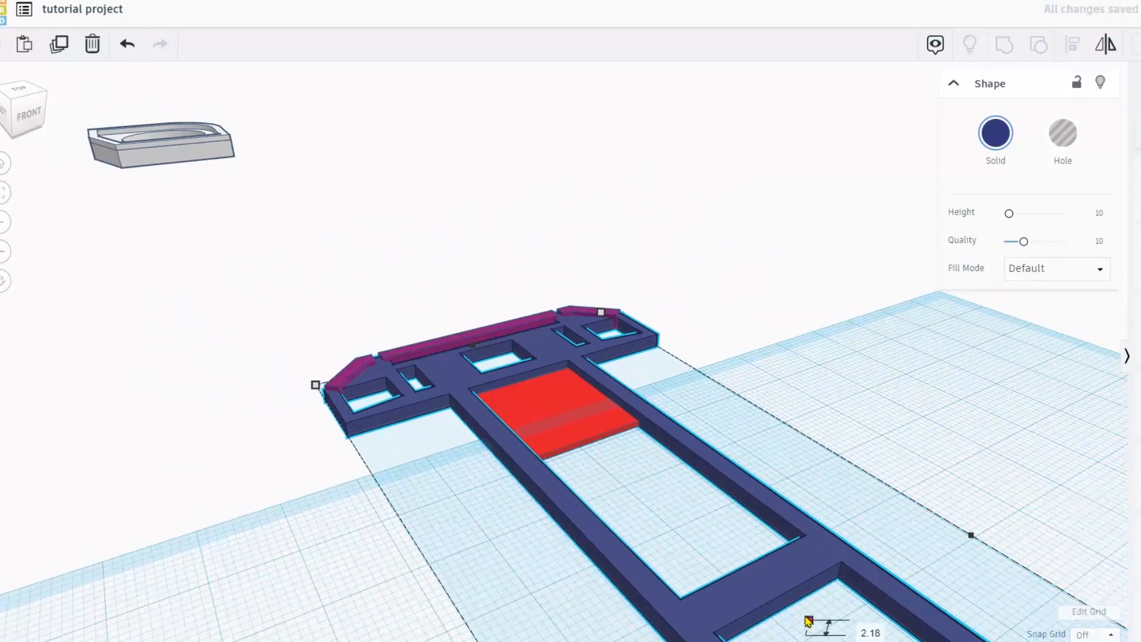
pyautogui.moveTo(809, 620); pyautogui.dragTo(810, 617)
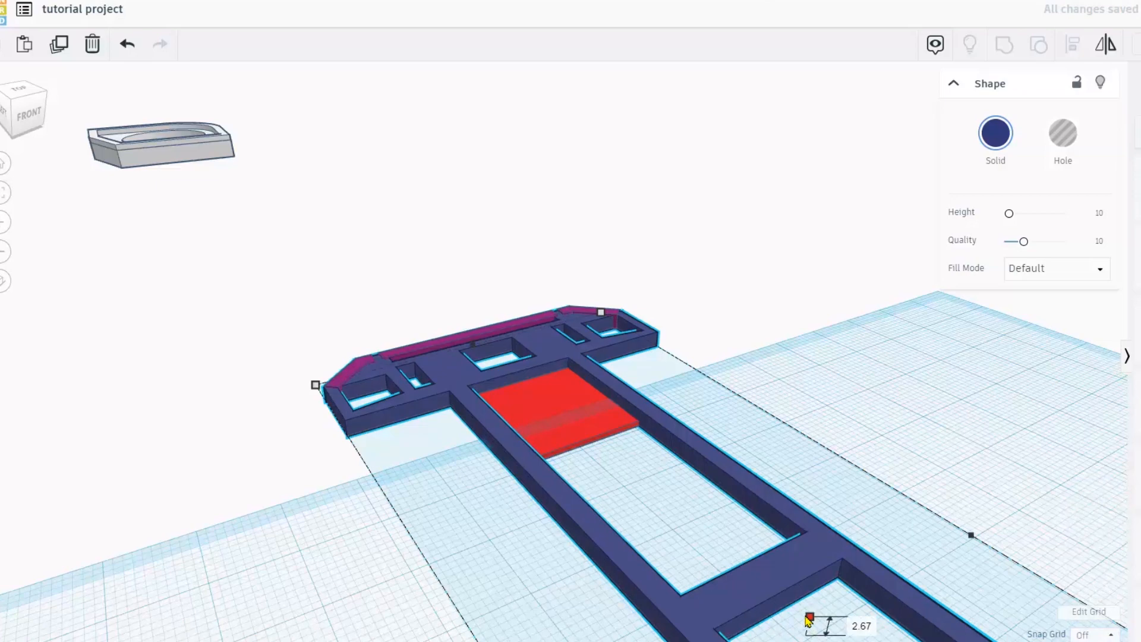
# Raise the purple strip's height to about 3.37 so it stands slightly above the chassis frame
pyautogui.click(432, 355)
pyautogui.scroll(3, 455, 346)
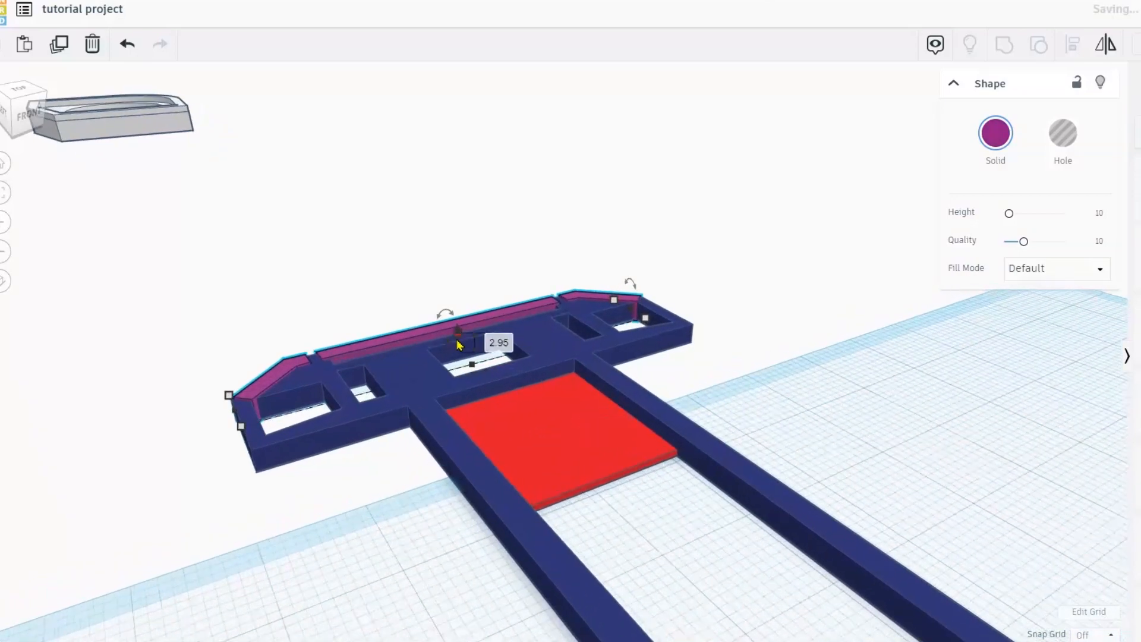
pyautogui.scroll(4, 458, 345)
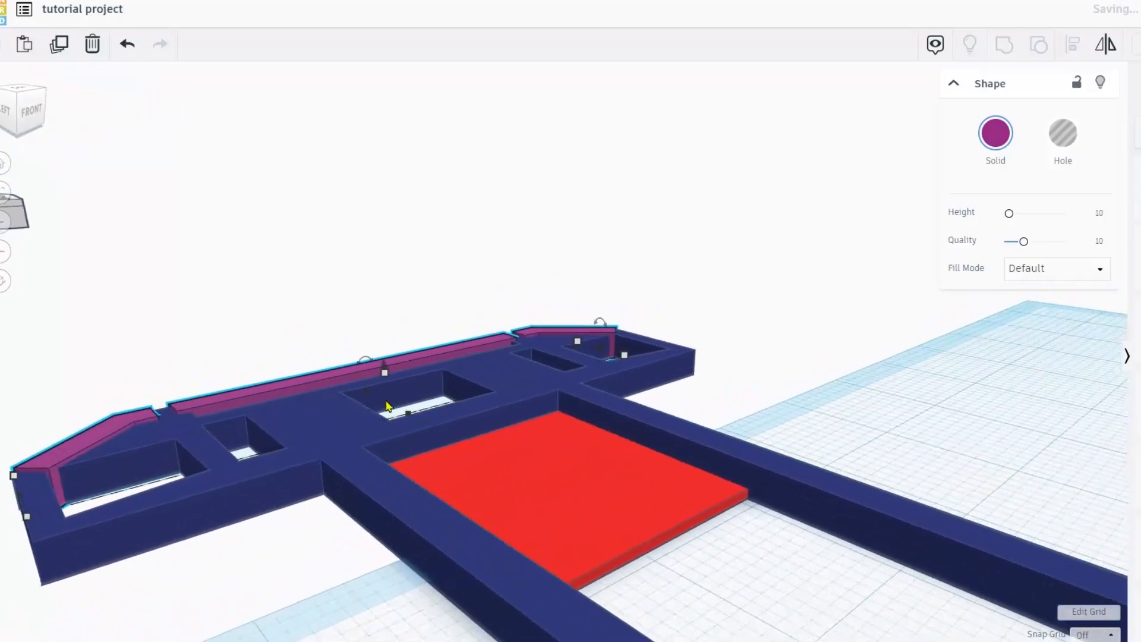
pyautogui.moveTo(386, 373); pyautogui.dragTo(386, 372)
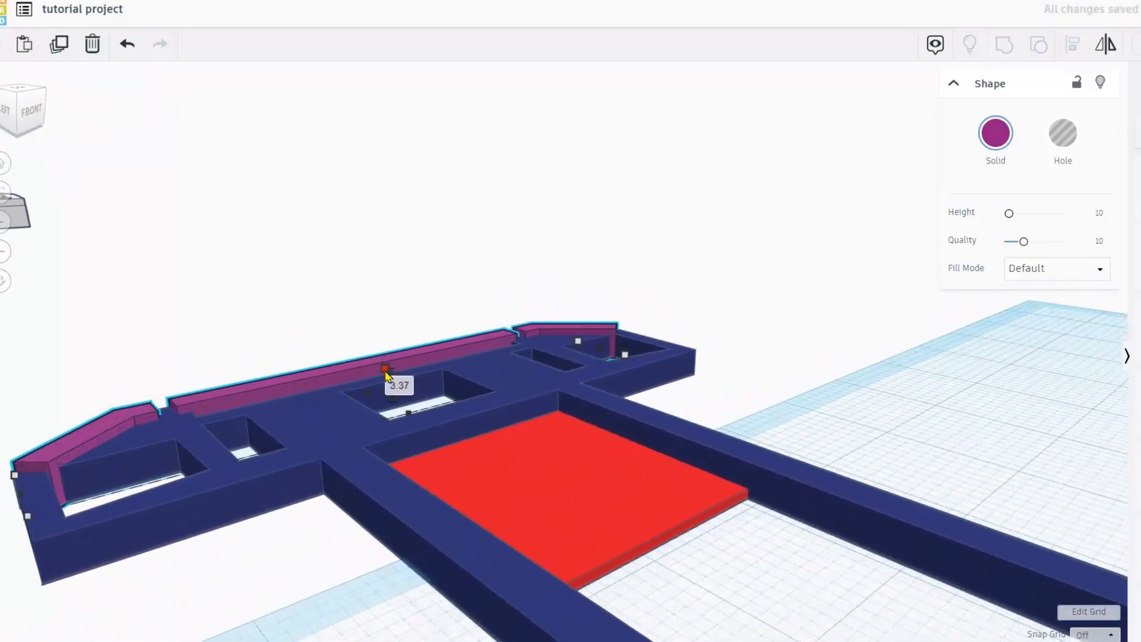
pyautogui.moveTo(385, 371); pyautogui.dragTo(627, 350, button='right')
pyautogui.moveTo(812, 371); pyautogui.dragTo(841, 355, button='right')
pyautogui.moveTo(209, 479); pyautogui.dragTo(215, 409)
pyautogui.moveTo(415, 449); pyautogui.dragTo(137, 494, button='right')
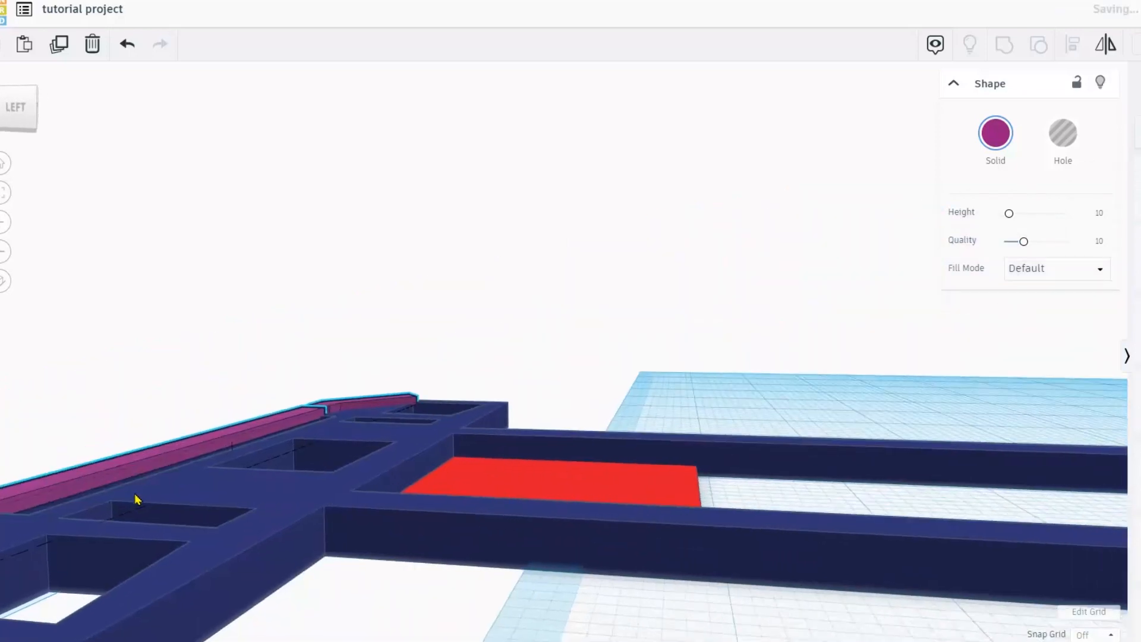
pyautogui.moveTo(206, 481); pyautogui.dragTo(473, 479, button='middle')
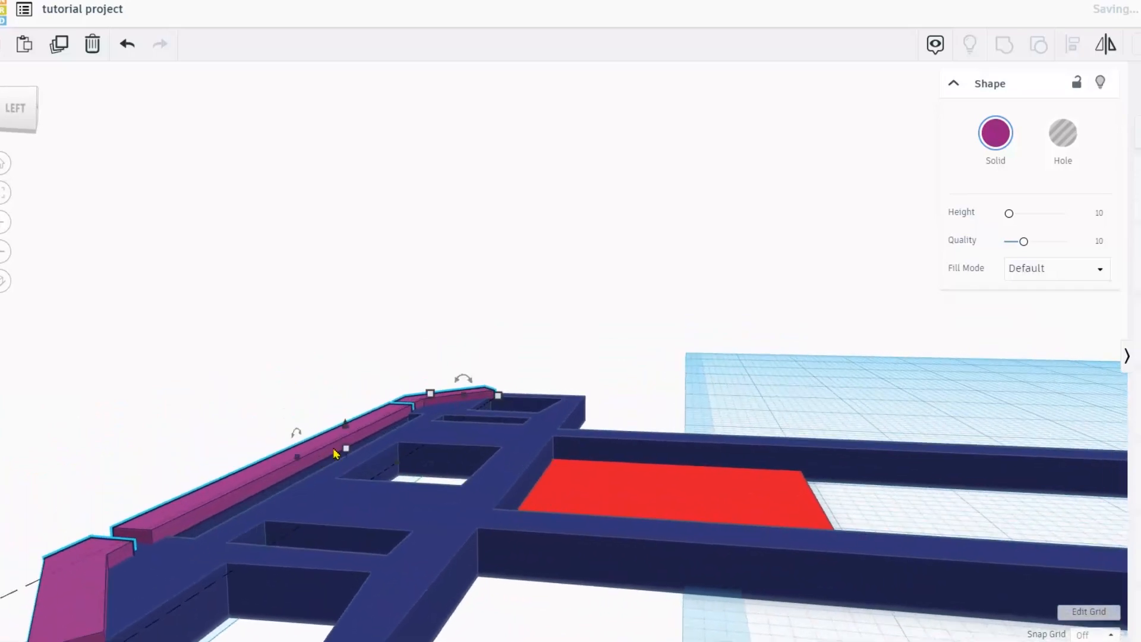
pyautogui.moveTo(346, 450); pyautogui.dragTo(347, 450)
pyautogui.moveTo(682, 504); pyautogui.dragTo(651, 511, button='right')
# Stretch the flat red box lengthwise between the rails, toward the frame's crossbar
pyautogui.click(638, 535)
pyautogui.scroll(-4, 637, 535)
pyautogui.moveTo(626, 483); pyautogui.dragTo(680, 571)
pyautogui.moveTo(680, 570); pyautogui.dragTo(631, 553, button='right')
# Select the olive and tan shapes together and move them from the workplane's edge into the frame's long opening
pyautogui.scroll(-8, 624, 366)
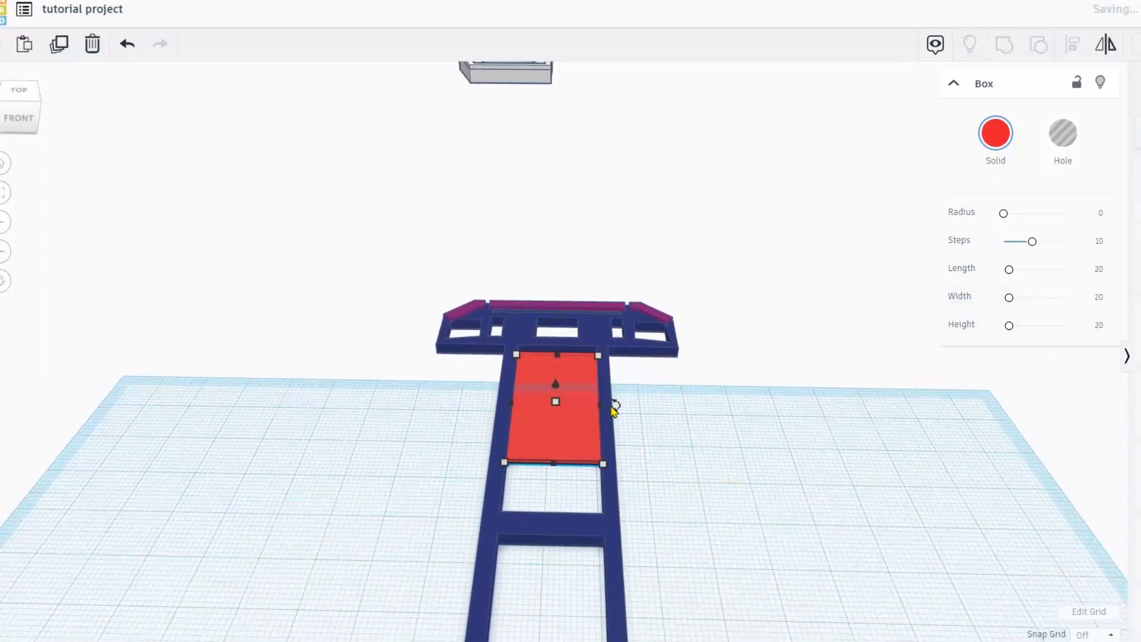
pyautogui.scroll(-2, 653, 488)
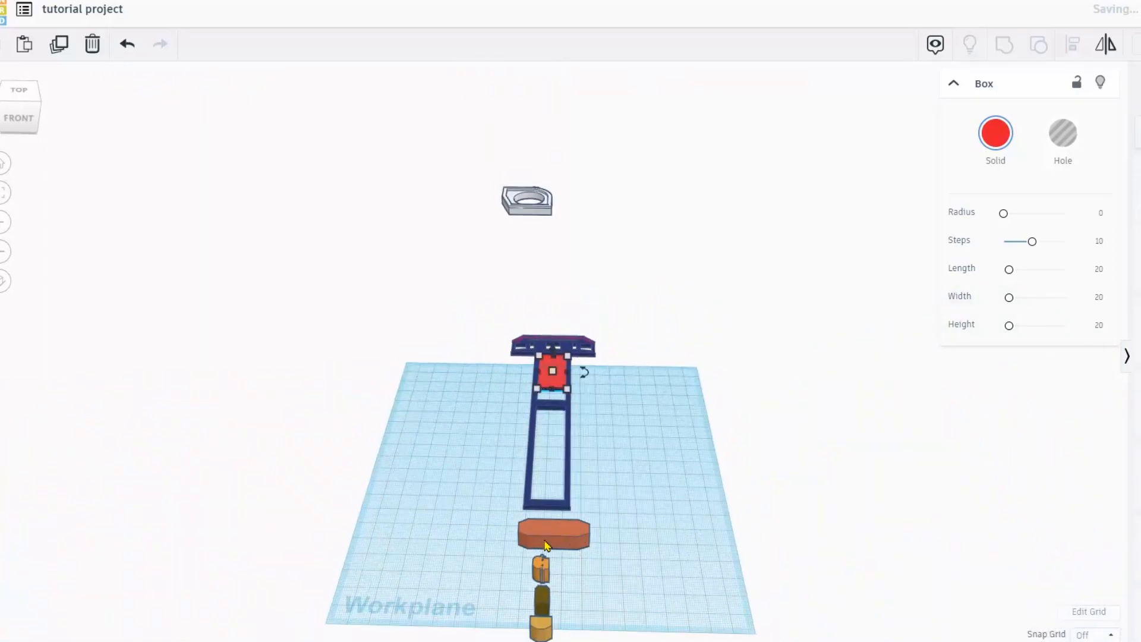
pyautogui.click(544, 598)
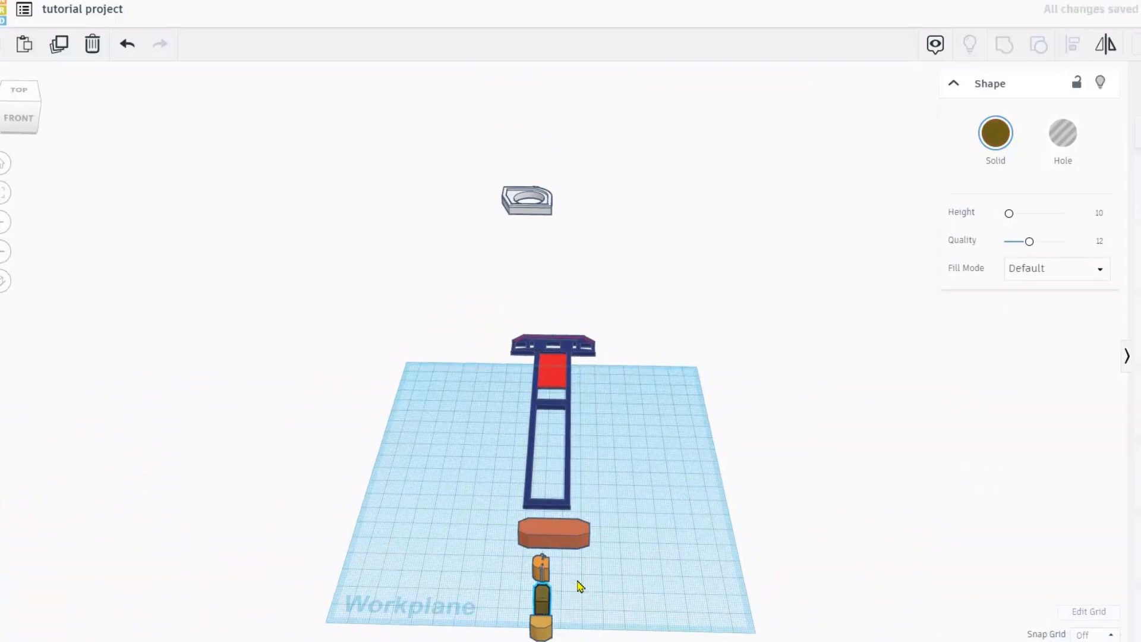
pyautogui.scroll(5, 530, 541)
pyautogui.click(5, 192)
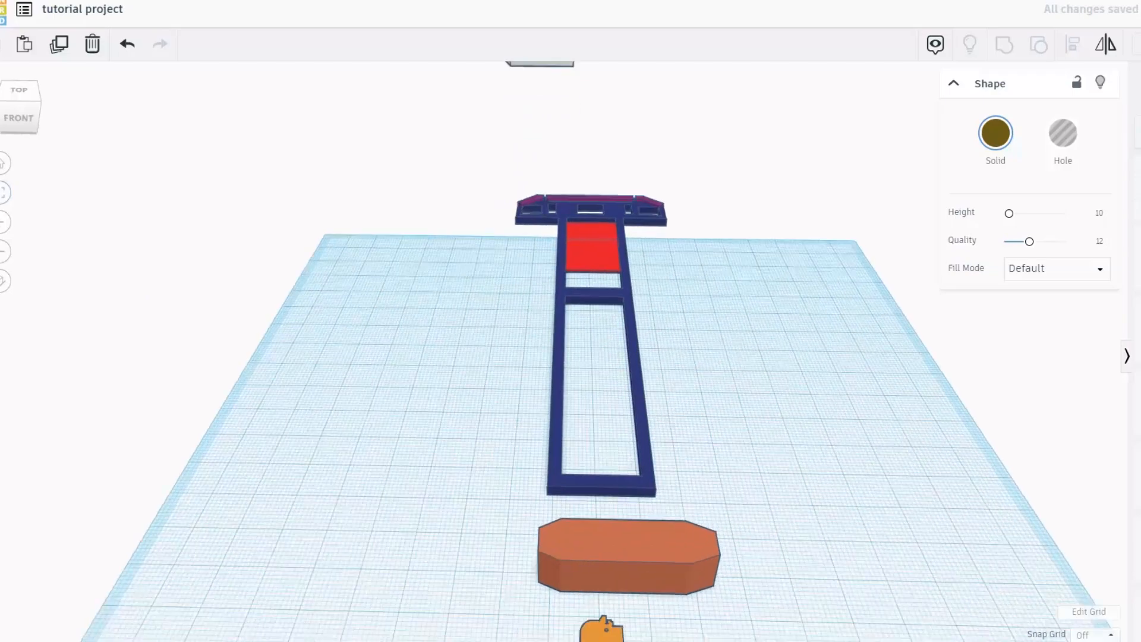
pyautogui.scroll(-5, 280, 368)
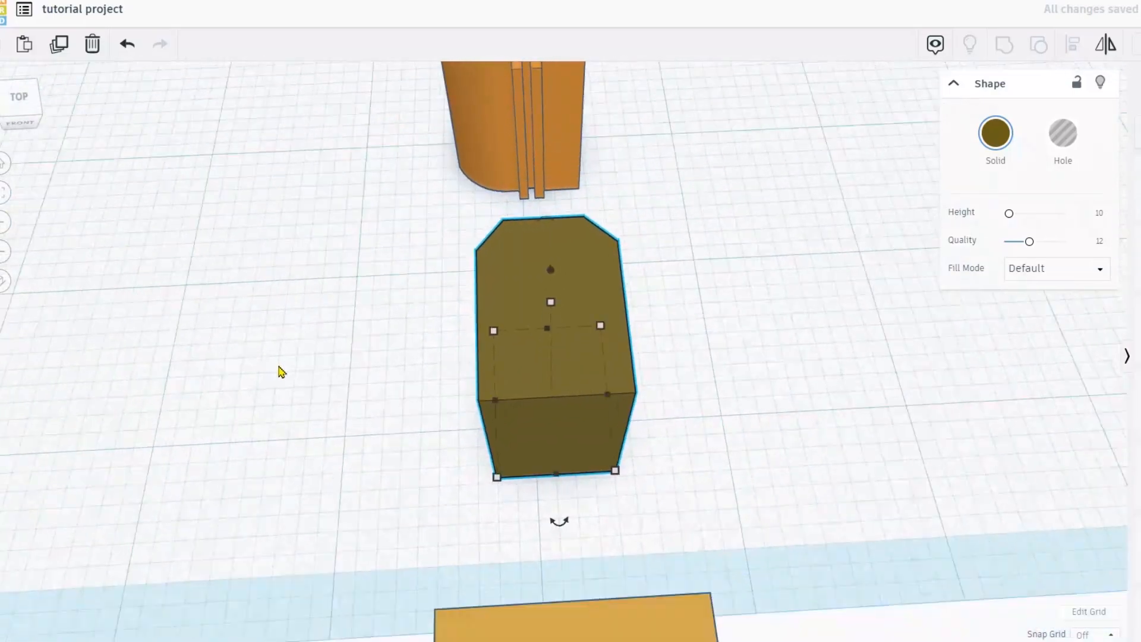
pyautogui.click(560, 443)
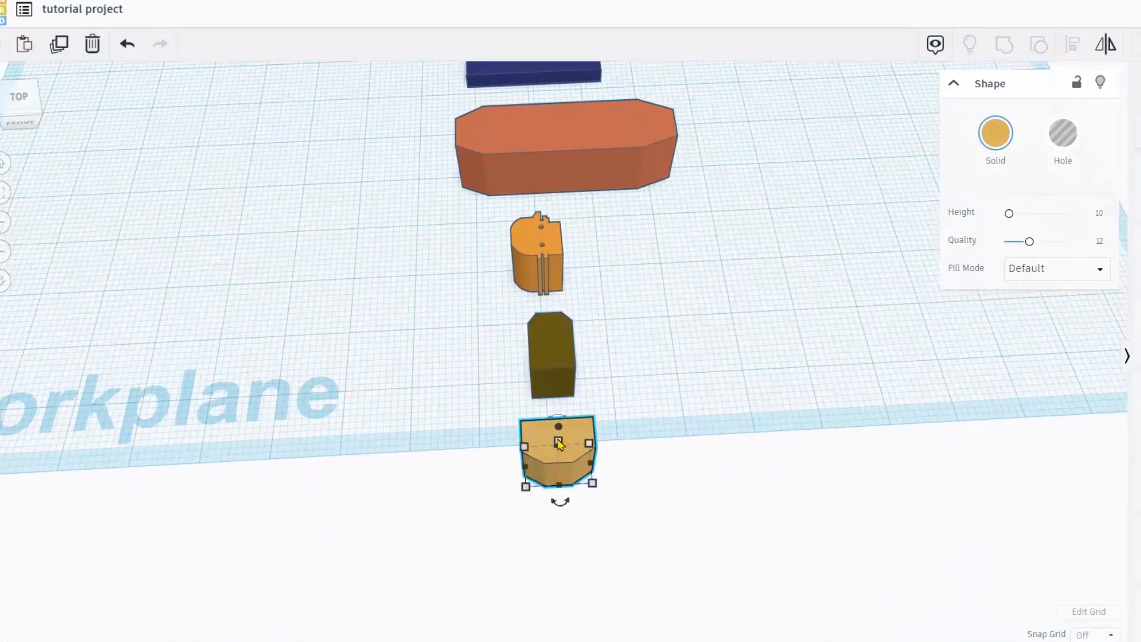
pyautogui.keyDown('shift'); pyautogui.click(556, 379); pyautogui.keyUp('shift')
pyautogui.scroll(-3, 555, 378)
pyautogui.moveTo(554, 377); pyautogui.dragTo(529, 21)
pyautogui.click(7, 193)
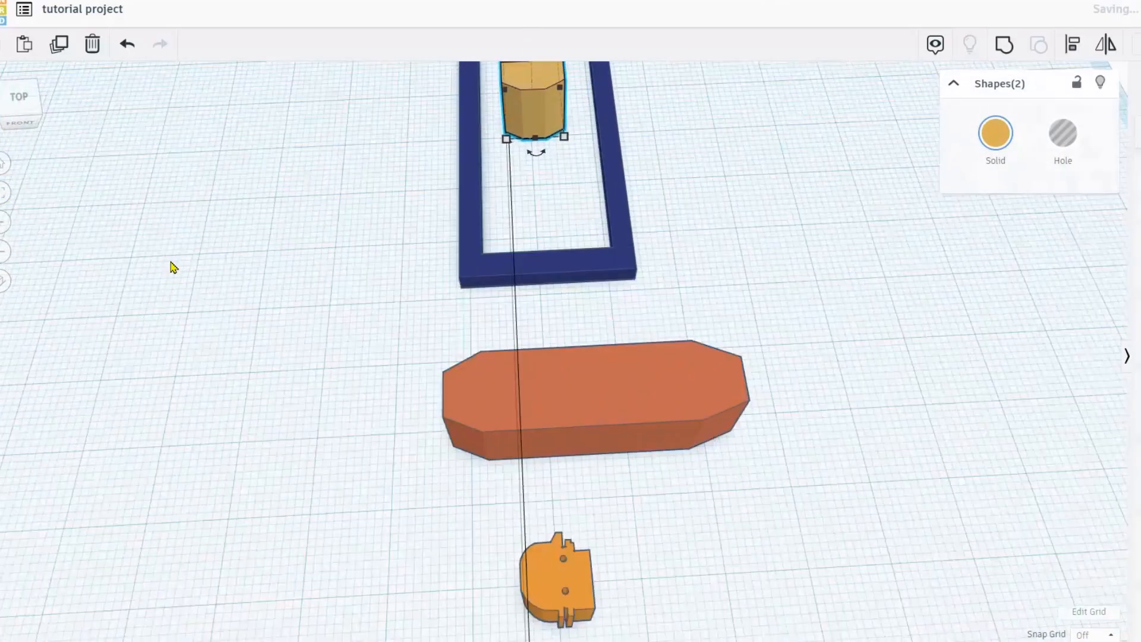
# Move the olive and tan shapes along the frame past the crossbar, up to the red plate
pyautogui.scroll(-3, 547, 411)
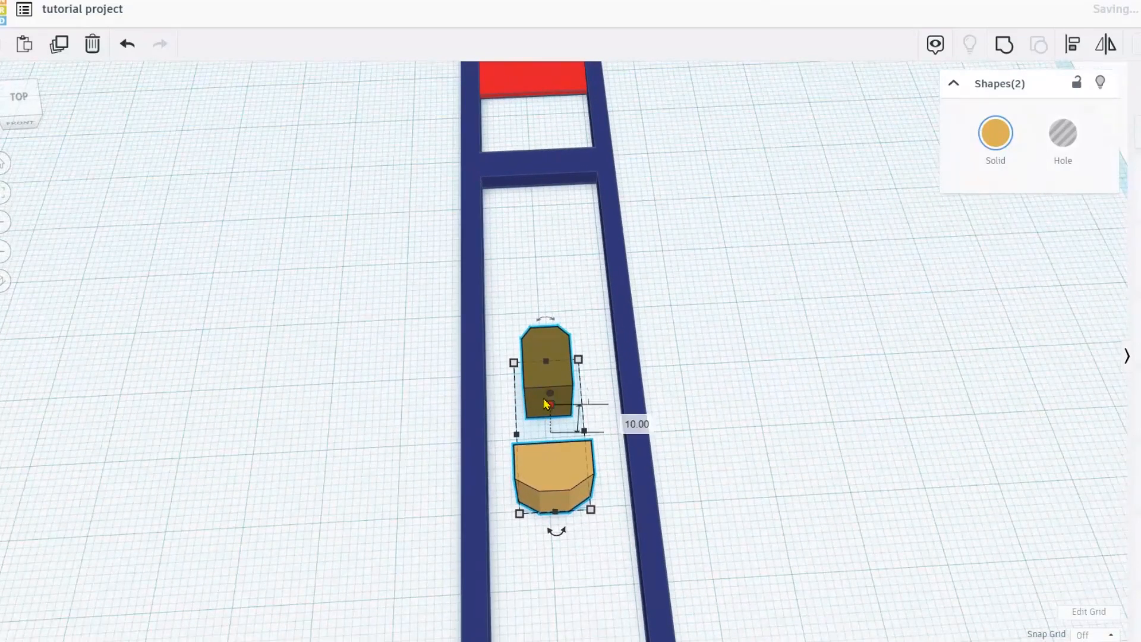
pyautogui.moveTo(548, 470); pyautogui.dragTo(529, 128)
pyautogui.click(3, 194)
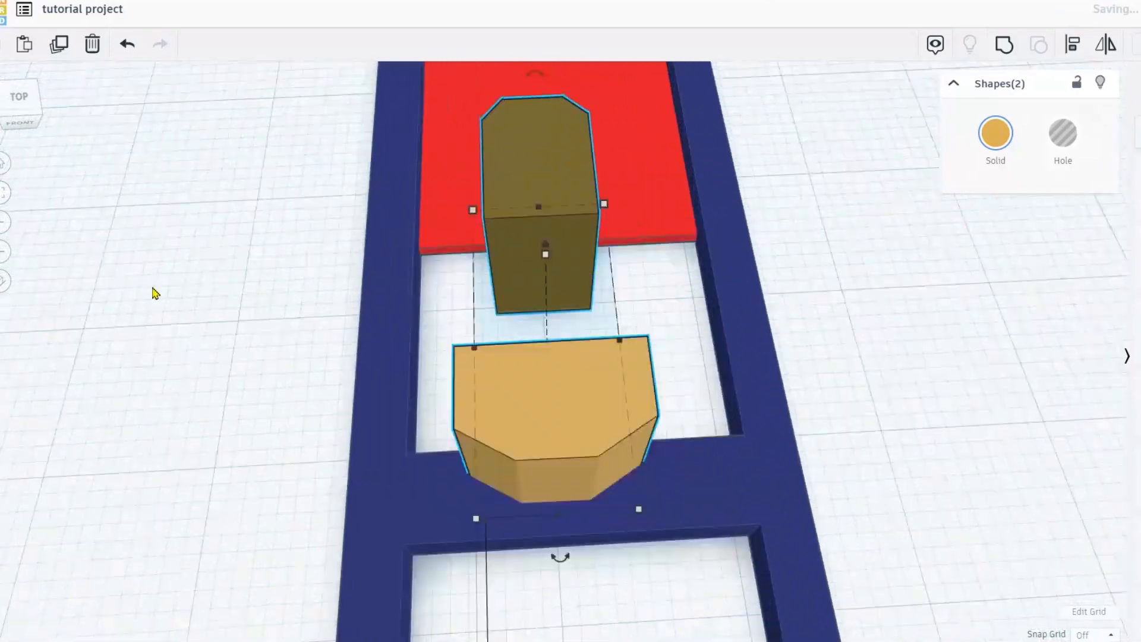
# Flatten the olive shape by lowering its height on its own
pyautogui.click(158, 276)
pyautogui.click(514, 242)
pyautogui.moveTo(543, 184); pyautogui.dragTo(544, 273)
# Align the olive and tan shapes to the centre of the chassis frame's width
pyautogui.click(558, 482)
pyautogui.moveTo(573, 482); pyautogui.dragTo(582, 400, button='right')
pyautogui.scroll(-5, 597, 403)
pyautogui.moveTo(682, 447); pyautogui.dragTo(649, 502, button='right')
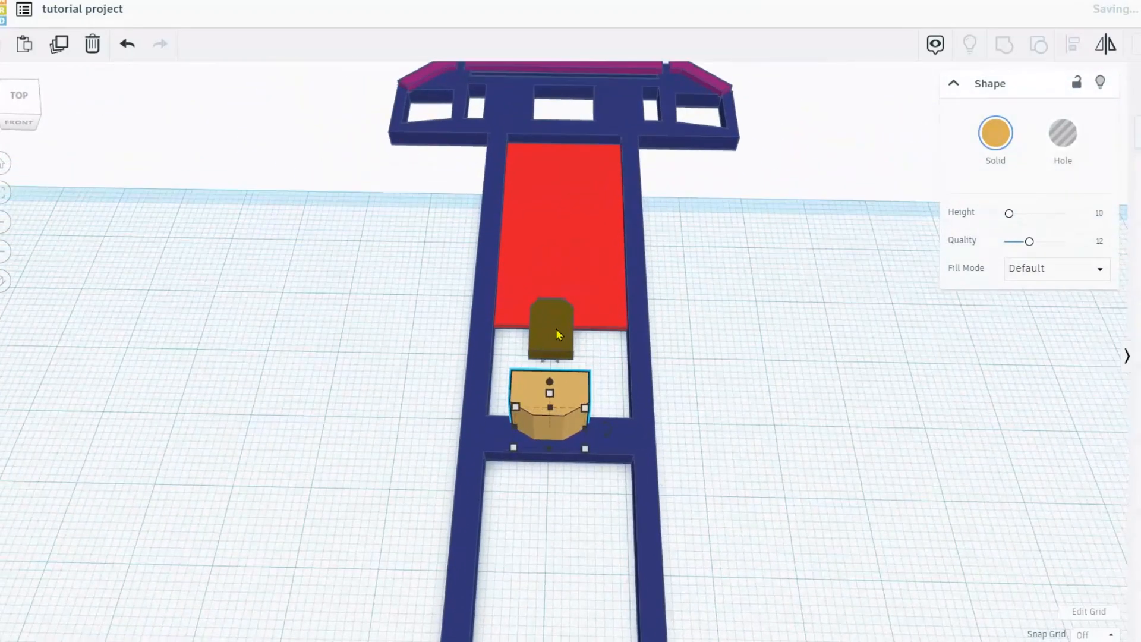
pyautogui.click(558, 333)
pyautogui.keyDown('shift'); pyautogui.click(537, 402); pyautogui.keyUp('shift')
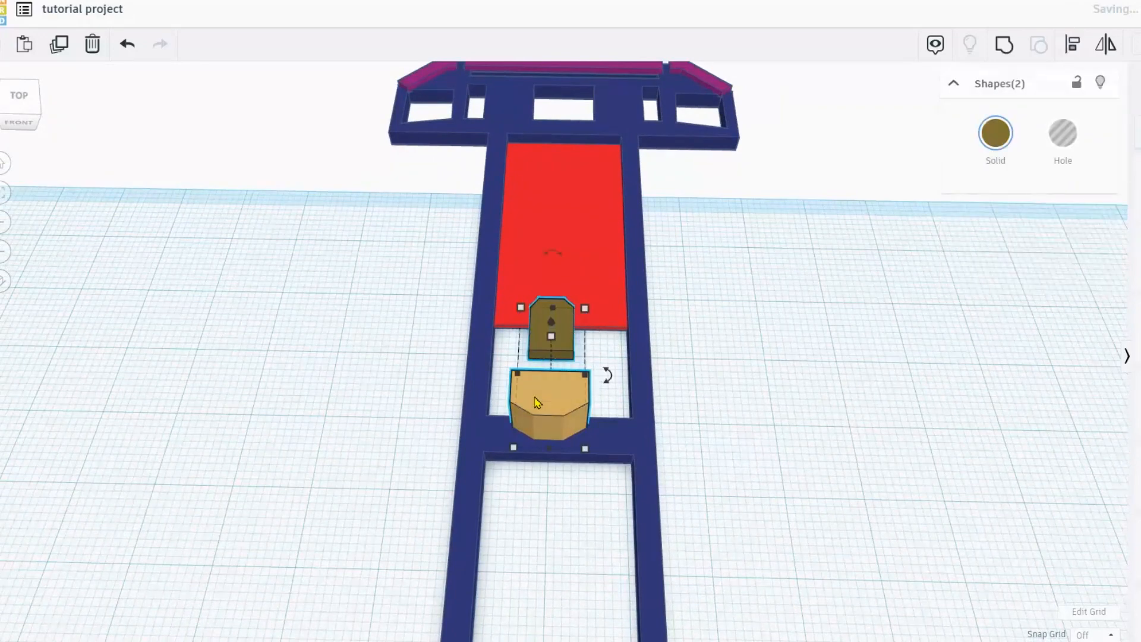
pyautogui.keyDown('shift'); pyautogui.click(483, 372); pyautogui.keyUp('shift')
pyautogui.click(1073, 47)
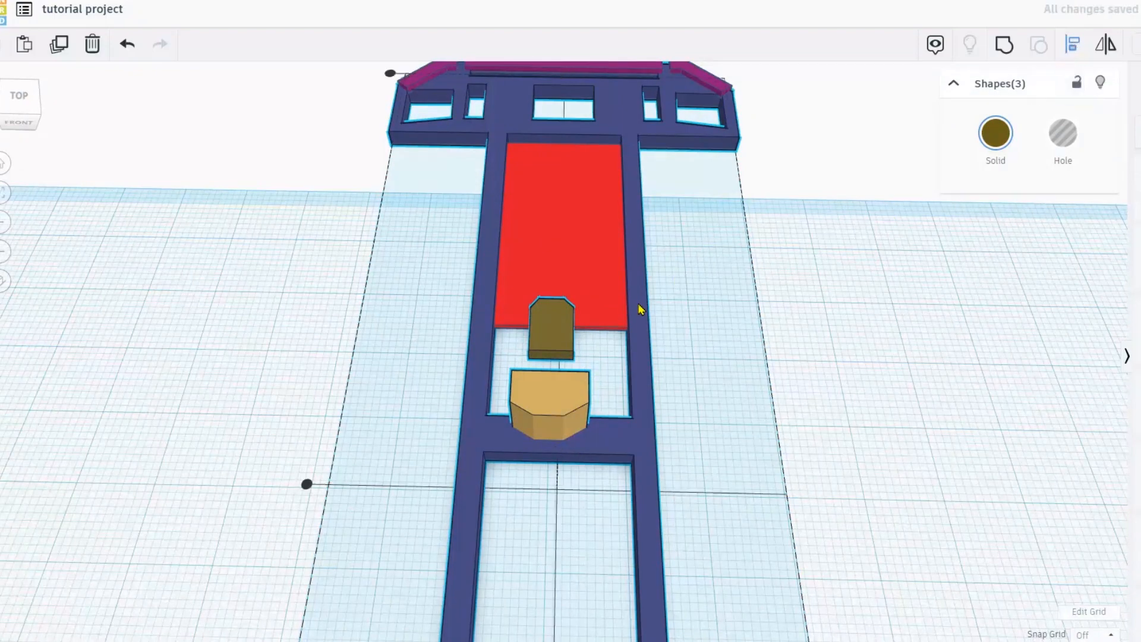
pyautogui.scroll(-10, 637, 321)
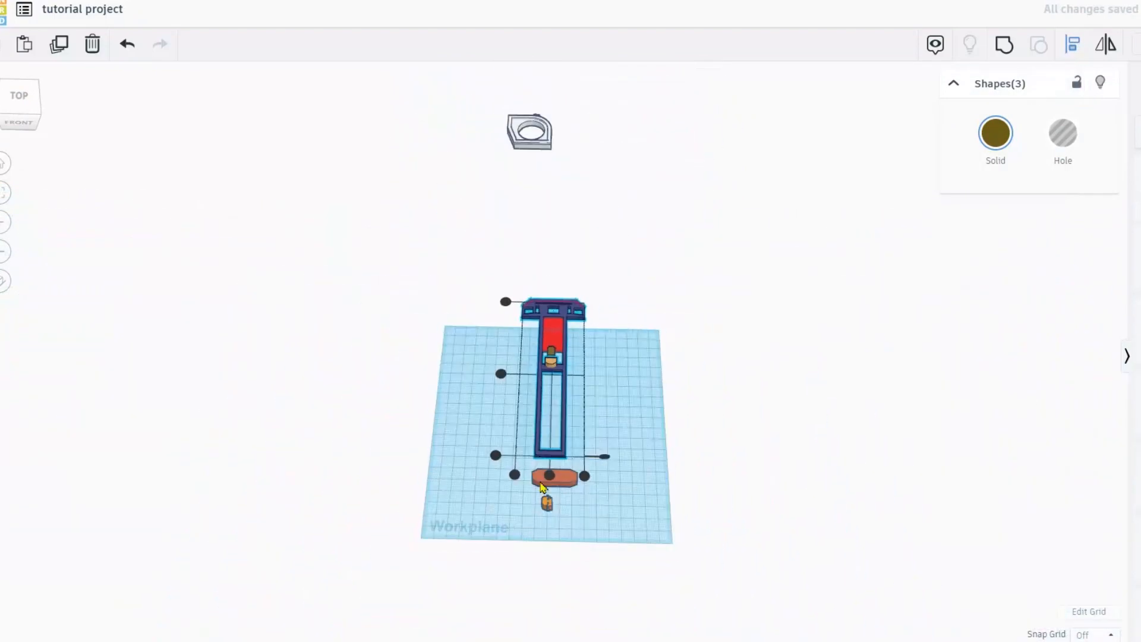
pyautogui.scroll(10, 545, 385)
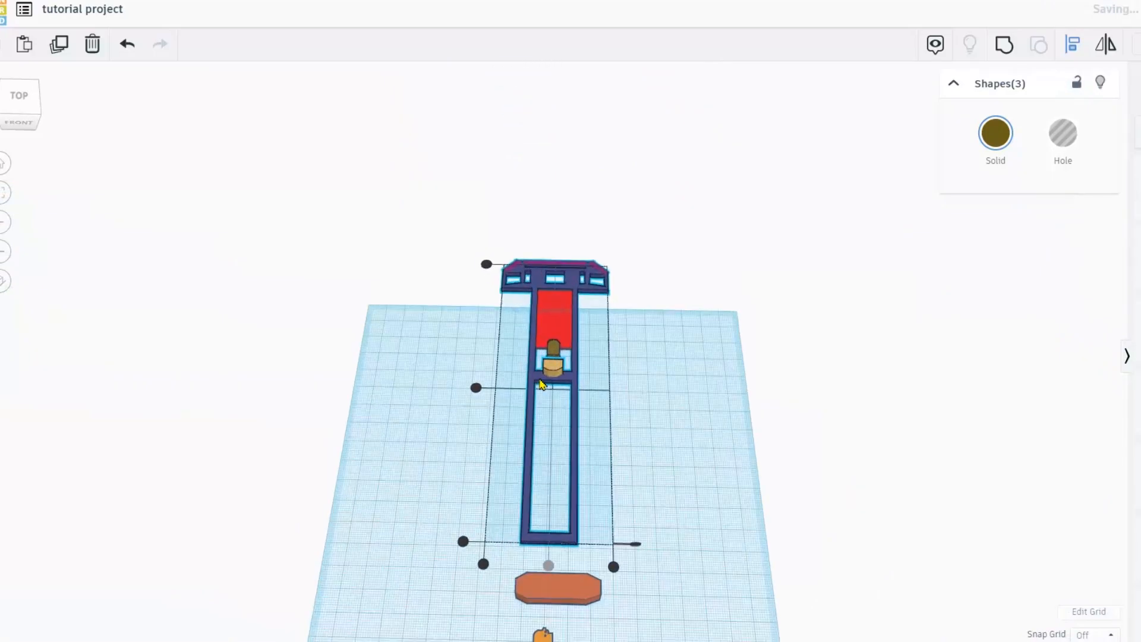
pyautogui.click(682, 441)
# Swap the two shapes along the frame, placing the tan one at the red plate and the olive one near the crossbar
pyautogui.moveTo(690, 400); pyautogui.dragTo(644, 382, button='right')
pyautogui.scroll(2, 644, 382)
pyautogui.moveTo(747, 408); pyautogui.dragTo(547, 380, button='right')
pyautogui.scroll(3, 564, 347)
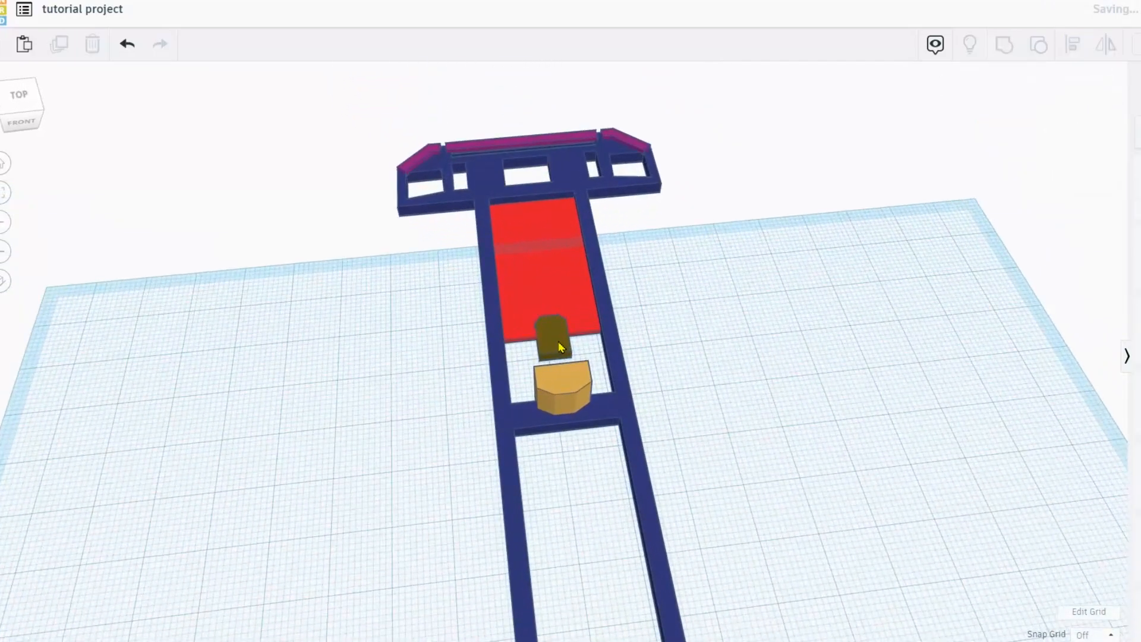
pyautogui.click(562, 345)
pyautogui.scroll(2, 560, 346)
pyautogui.moveTo(560, 346); pyautogui.dragTo(572, 308)
pyautogui.click(595, 393)
# Lower the tan shape's height until it is a thin plate at the red plate's edge
pyautogui.click(6, 195)
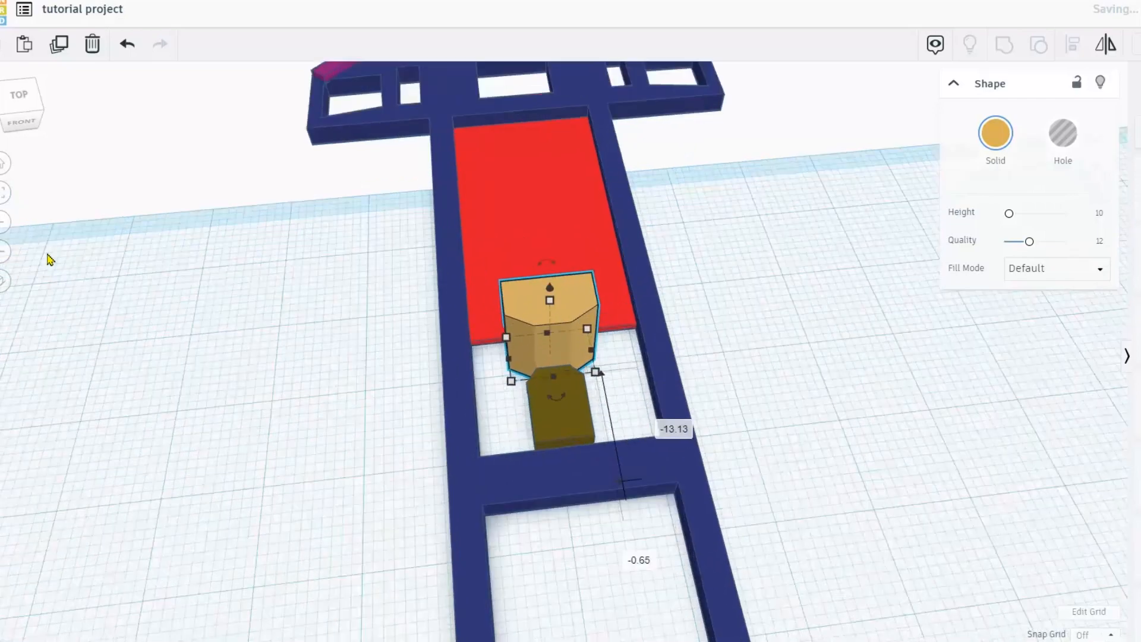
pyautogui.moveTo(550, 272); pyautogui.dragTo(543, 409)
pyautogui.click(653, 563)
# Fit the olive shape between the crossbar and the tan shape, with a length of about 8.55
pyautogui.moveTo(652, 563); pyautogui.dragTo(571, 566, button='right')
pyautogui.moveTo(673, 578); pyautogui.dragTo(662, 495, button='right')
pyautogui.moveTo(667, 440); pyautogui.dragTo(570, 369, button='right')
pyautogui.click(571, 369)
pyautogui.moveTo(571, 369); pyautogui.dragTo(571, 379)
pyautogui.moveTo(573, 543)
pyautogui.mouseDown()
pyautogui.moveTo(573, 581)
pyautogui.moveTo(577, 557)
pyautogui.mouseUp()
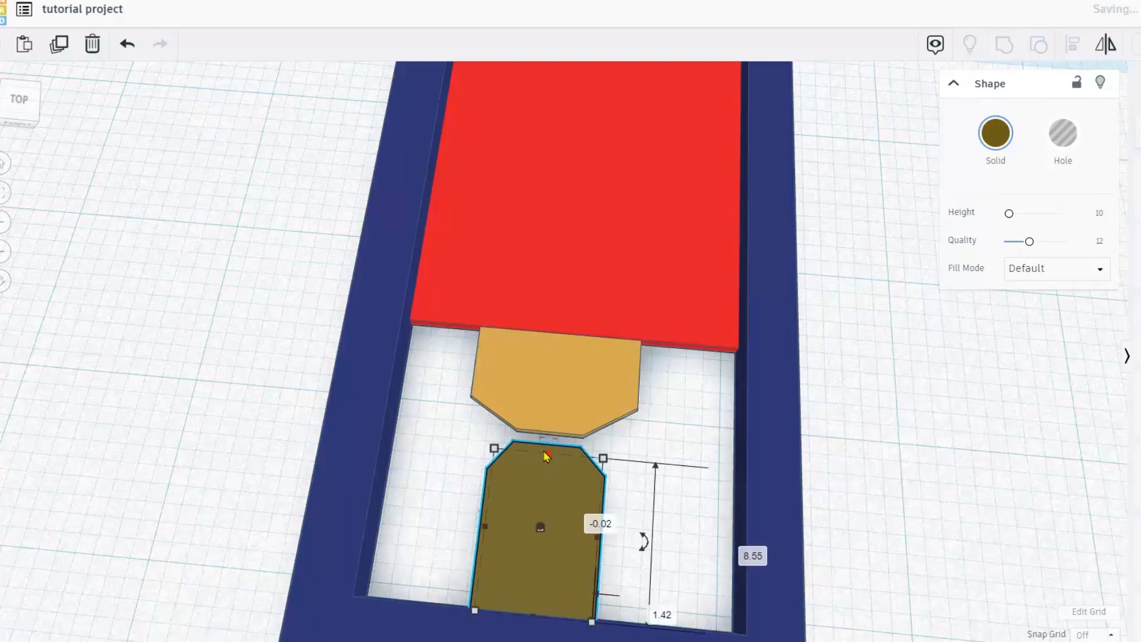
# Adjust the olive shape's height to about 1.73
pyautogui.moveTo(563, 474); pyautogui.dragTo(320, 416, button='right')
pyautogui.scroll(2, 341, 429)
pyautogui.moveTo(343, 439); pyautogui.dragTo(347, 448)
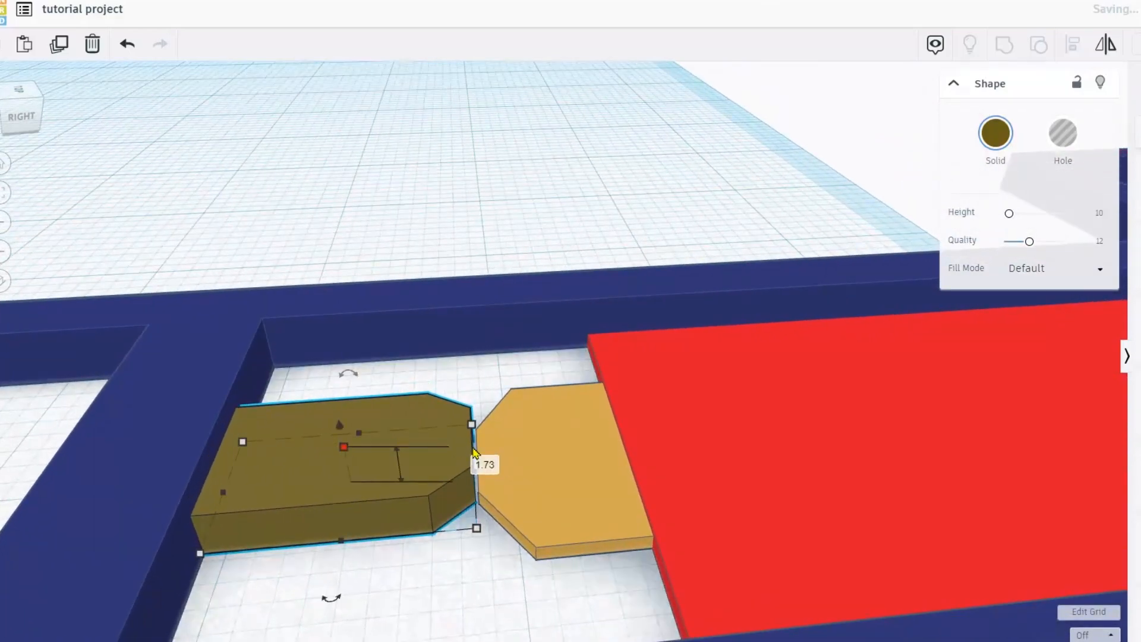
# Select the frame together with its red plate, purple strip, olive and tan shapes, and colour them all white
pyautogui.click(510, 460)
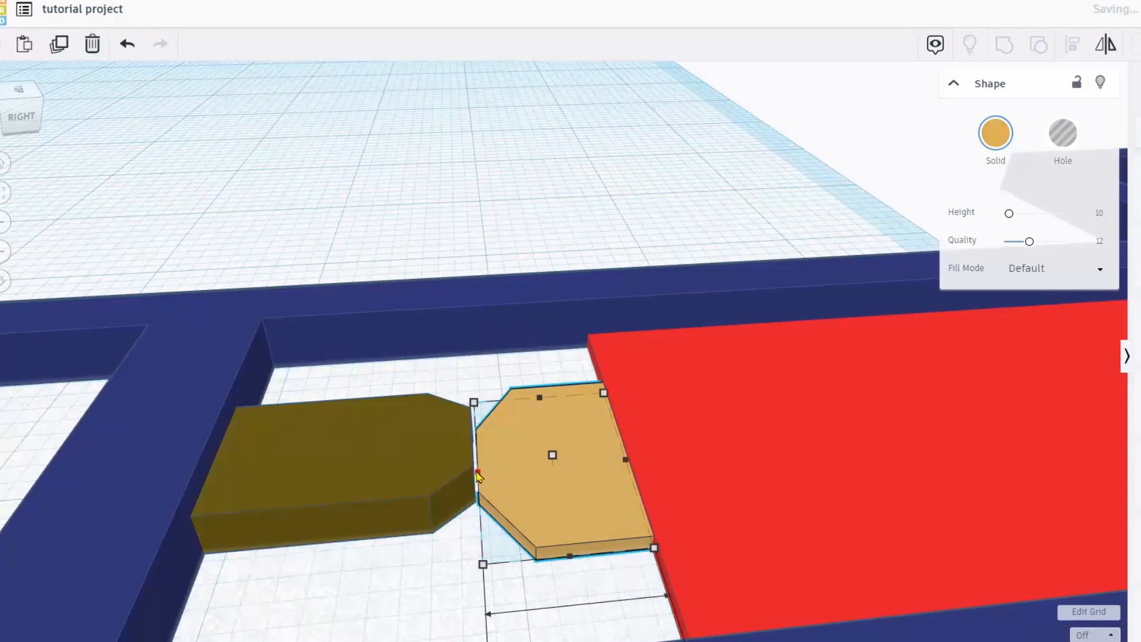
pyautogui.scroll(-1, 439, 471)
pyautogui.moveTo(438, 471); pyautogui.dragTo(600, 464, button='right')
pyautogui.scroll(-4, 602, 465)
pyautogui.scroll(-4, 780, 528)
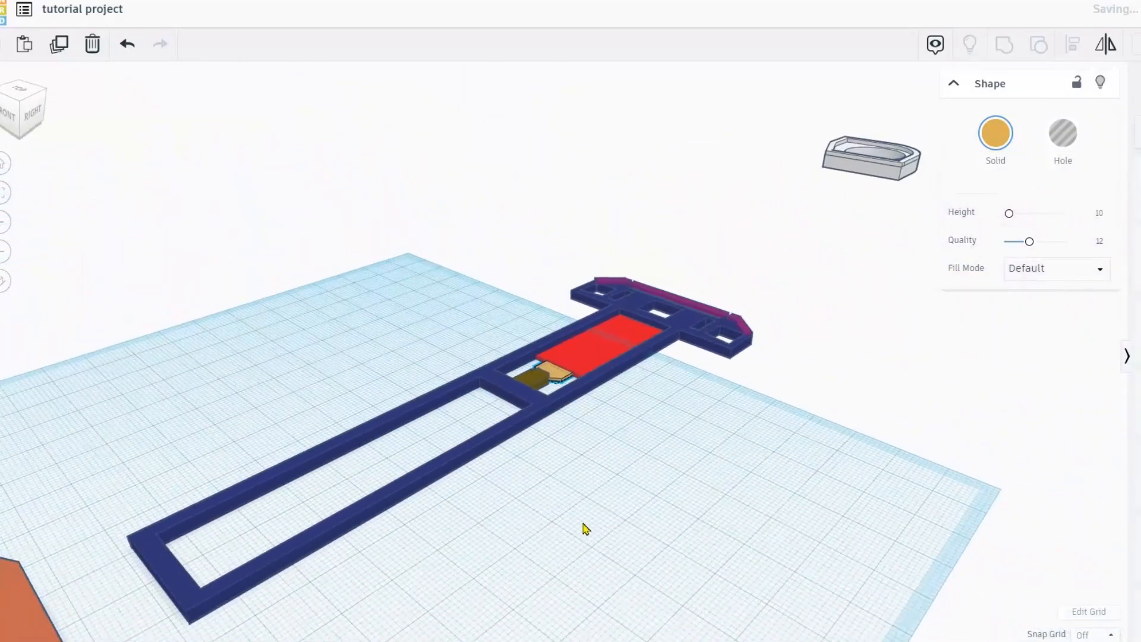
pyautogui.moveTo(584, 529); pyautogui.dragTo(665, 528, button='right')
pyautogui.scroll(1, 807, 514)
pyautogui.click(807, 513)
pyautogui.moveTo(852, 550); pyautogui.dragTo(416, 156)
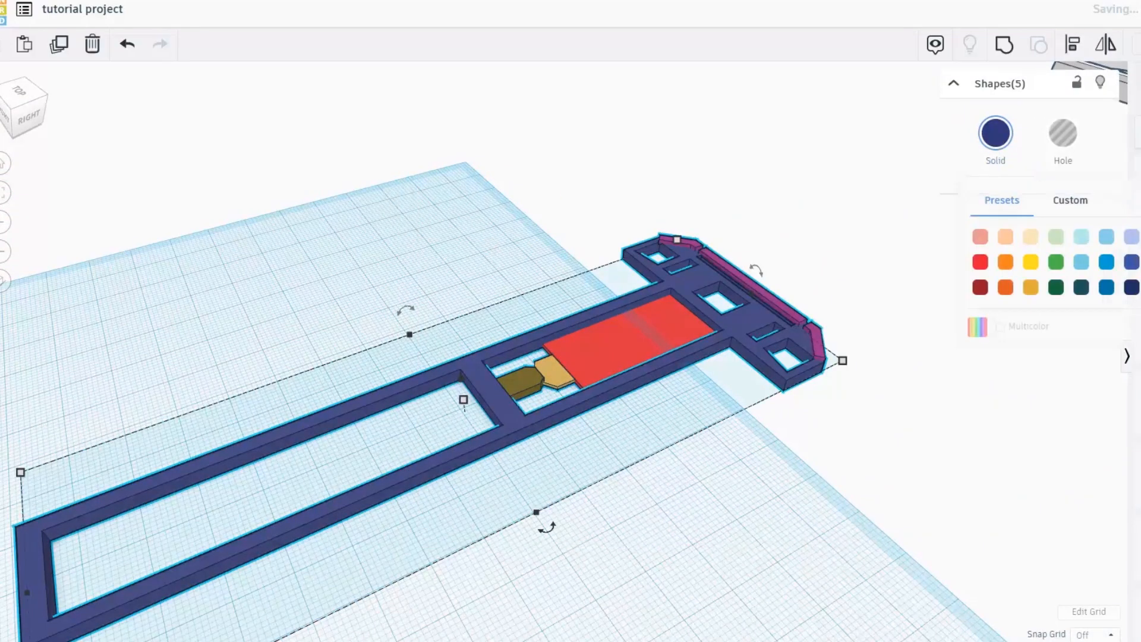
pyautogui.click(1139, 237)
# Move the terracotta shape about 50.86 along the frame so it lies across both rails of the long rear opening
pyautogui.moveTo(580, 443); pyautogui.dragTo(765, 426, button='right')
pyautogui.scroll(-5, 433, 387)
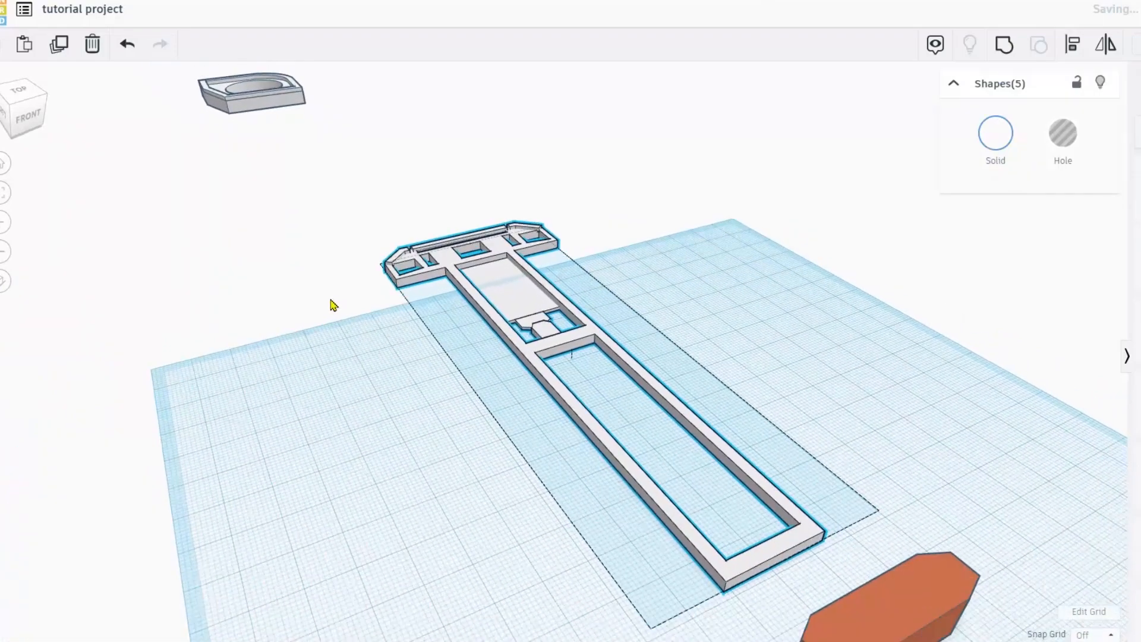
pyautogui.click(858, 565)
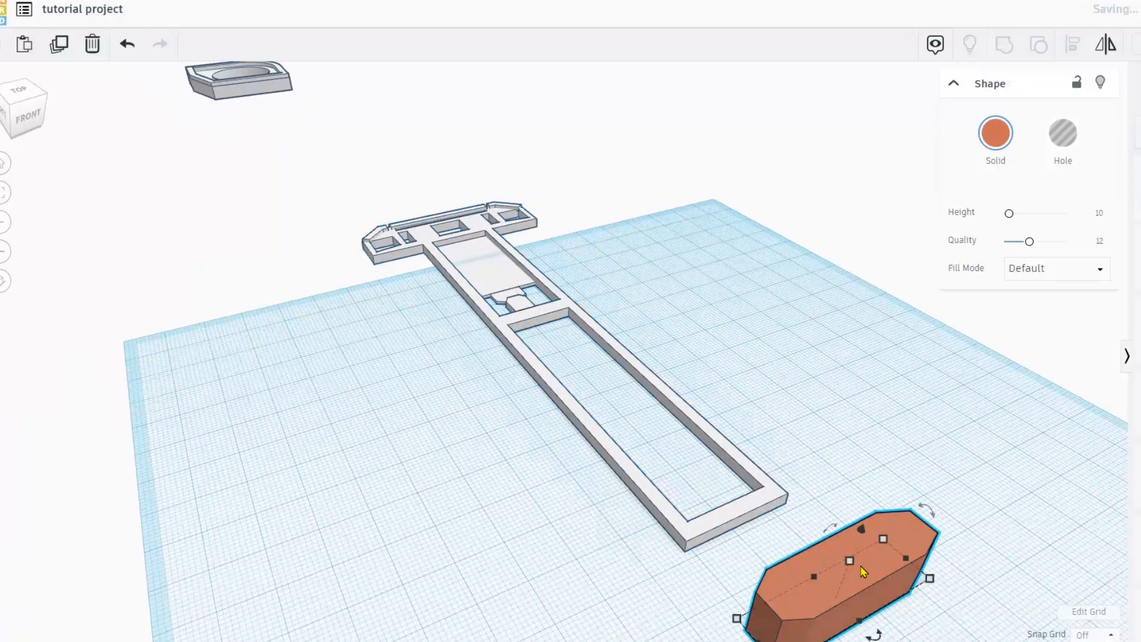
pyautogui.moveTo(865, 575); pyautogui.dragTo(664, 411)
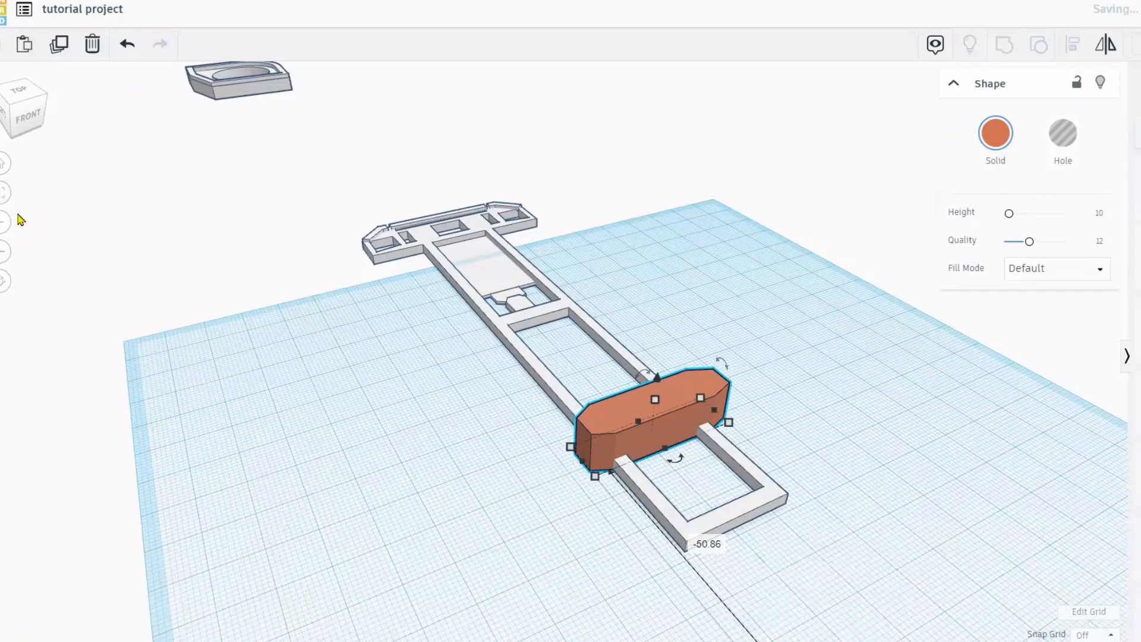
# Try raising the chassis frame's height to about 3.32 on its own, and undo the change
pyautogui.click(6, 194)
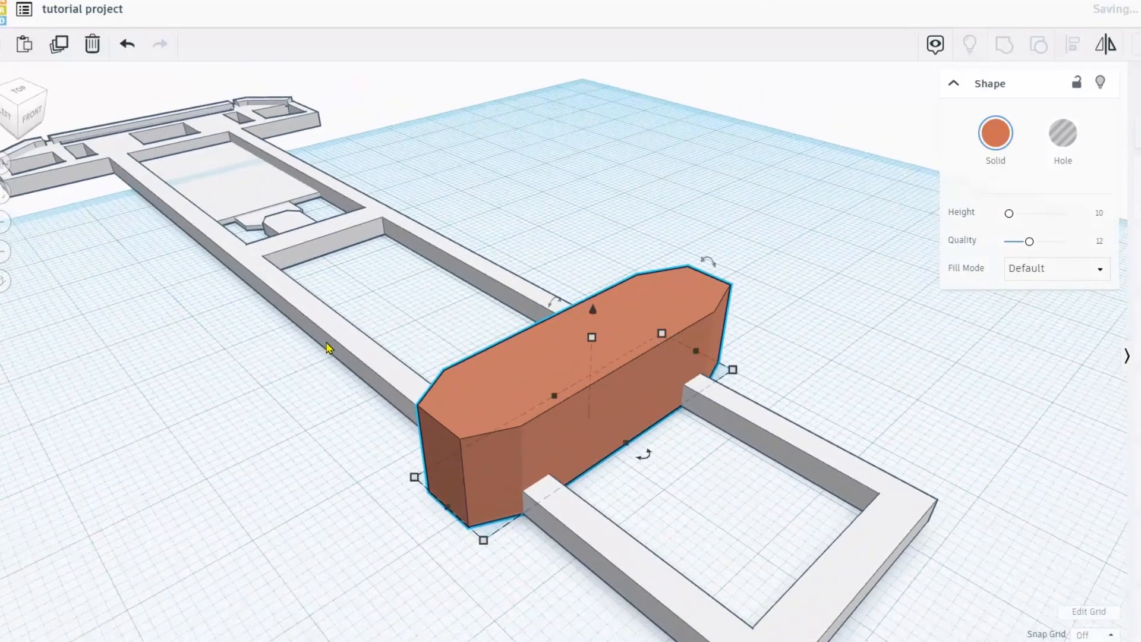
pyautogui.click(331, 342)
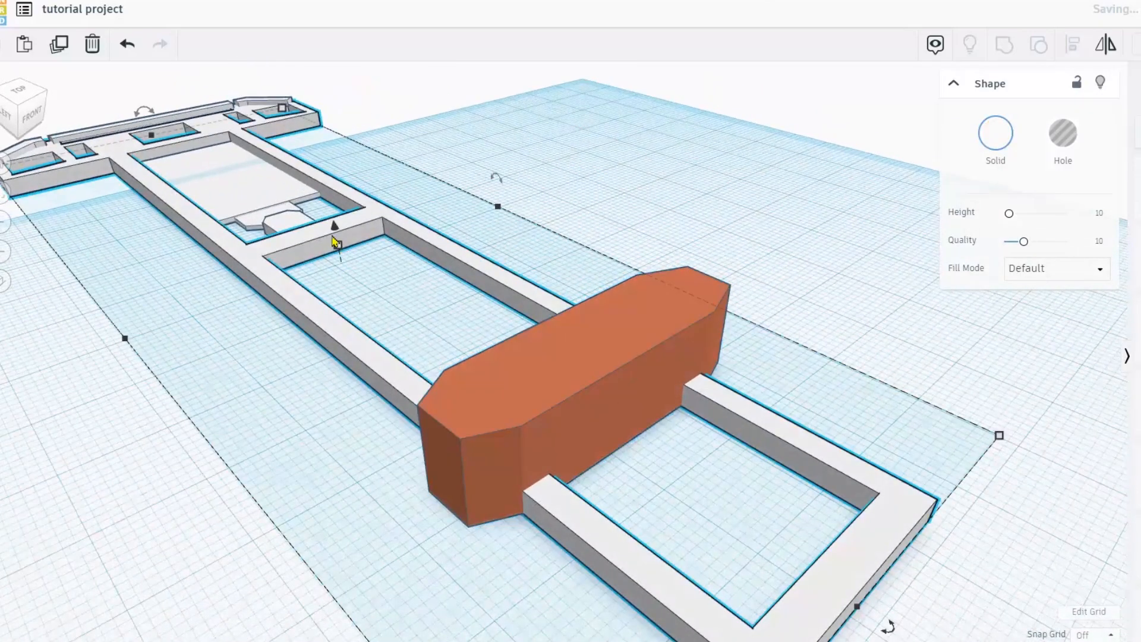
pyautogui.moveTo(339, 248)
pyautogui.moveTo(339, 247); pyautogui.dragTo(337, 242)
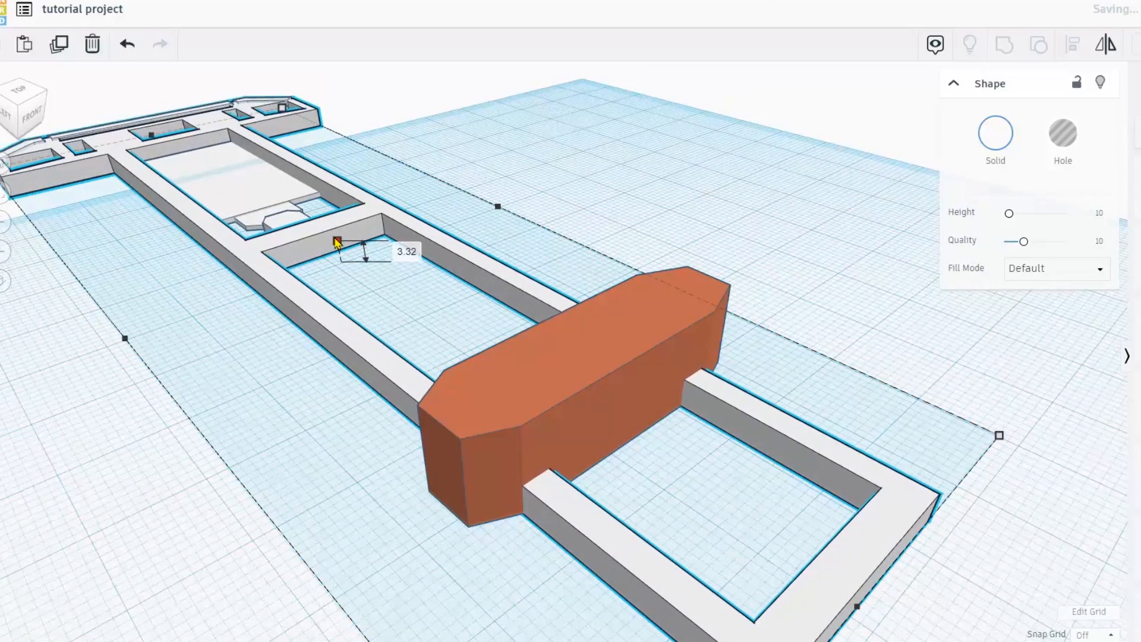
pyautogui.moveTo(337, 242); pyautogui.dragTo(334, 241)
pyautogui.hotkey('ctrl', 'z')
# Add the front strip to the frame selection and raise both together to a height of about 4.44
pyautogui.keyDown('shift'); pyautogui.click(186, 117); pyautogui.keyUp('shift')
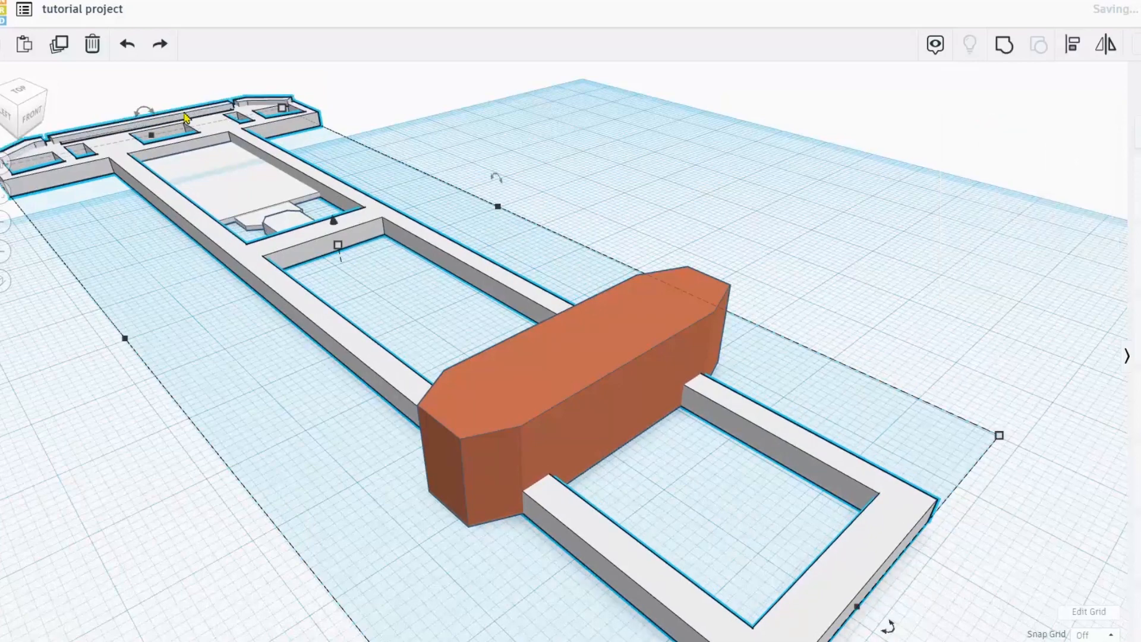
pyautogui.moveTo(337, 239); pyautogui.dragTo(336, 235)
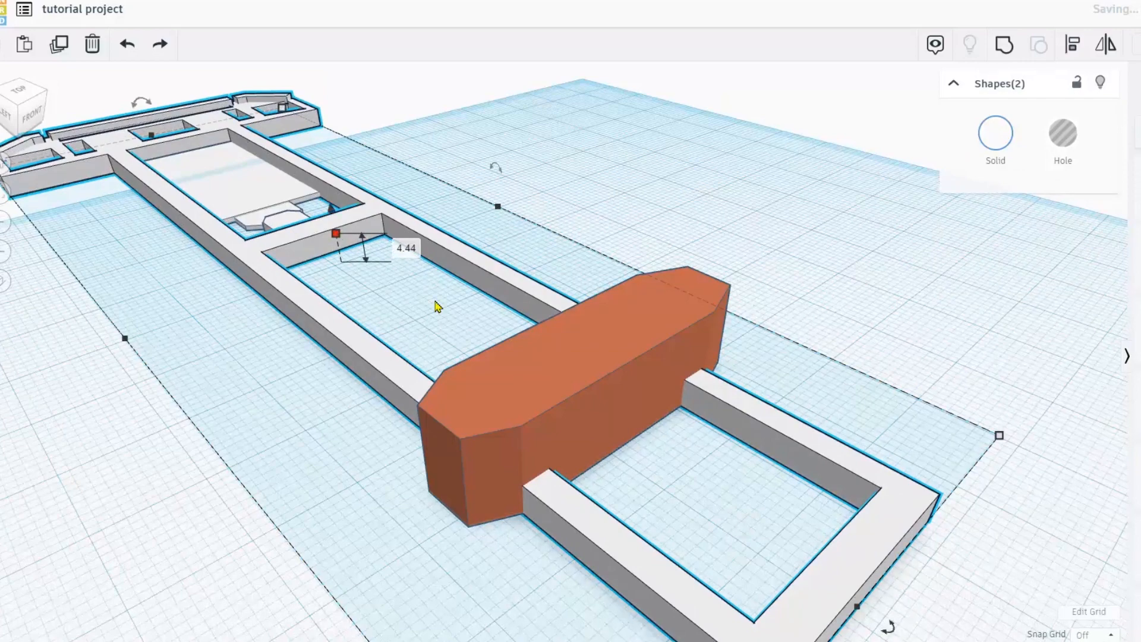
# Align the terracotta shape to the centre of the chassis frame's width
pyautogui.click(546, 369)
pyautogui.scroll(-4, 632, 402)
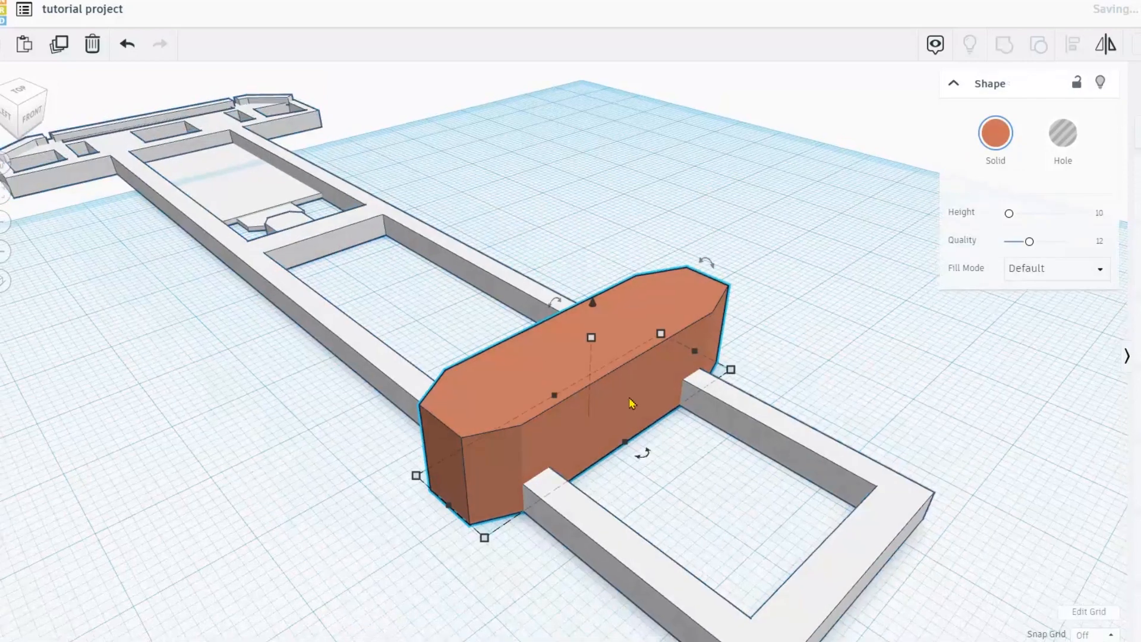
pyautogui.moveTo(731, 453); pyautogui.dragTo(629, 456, button='right')
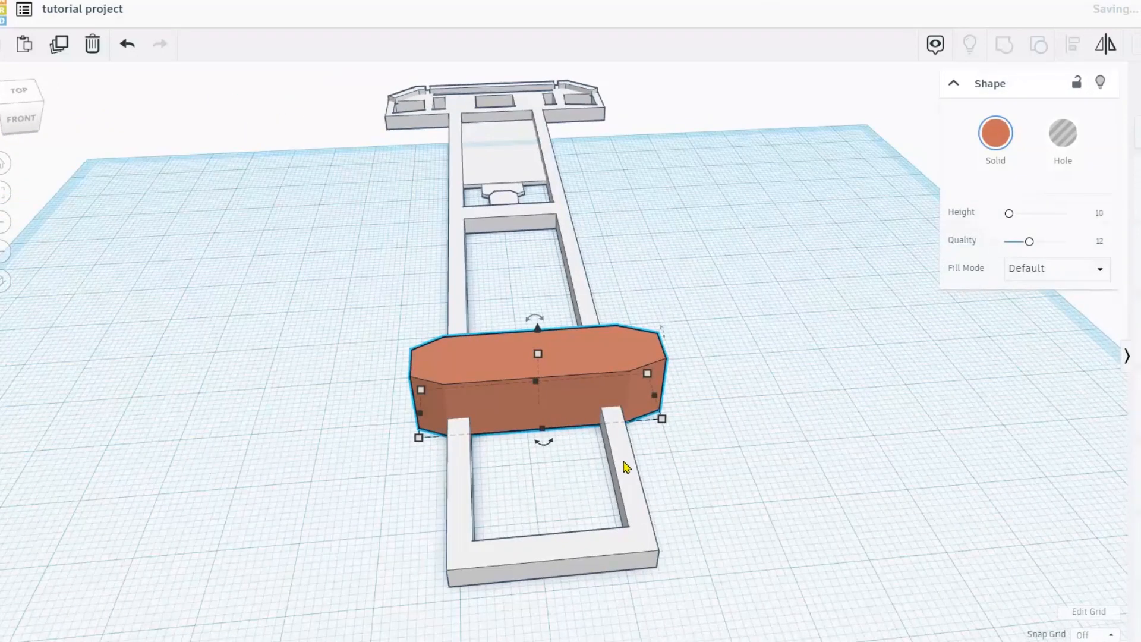
pyautogui.keyDown('shift'); pyautogui.click(626, 468); pyautogui.keyUp('shift')
pyautogui.click(1074, 45)
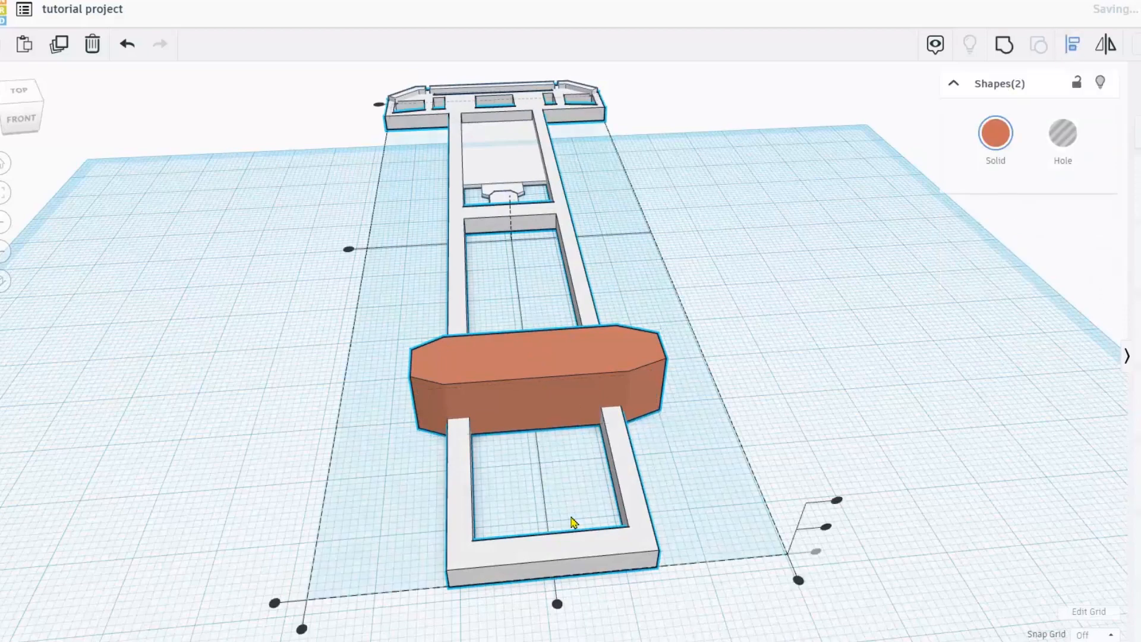
pyautogui.click(558, 604)
pyautogui.moveTo(686, 470); pyautogui.dragTo(642, 494, button='right')
pyautogui.click(529, 382)
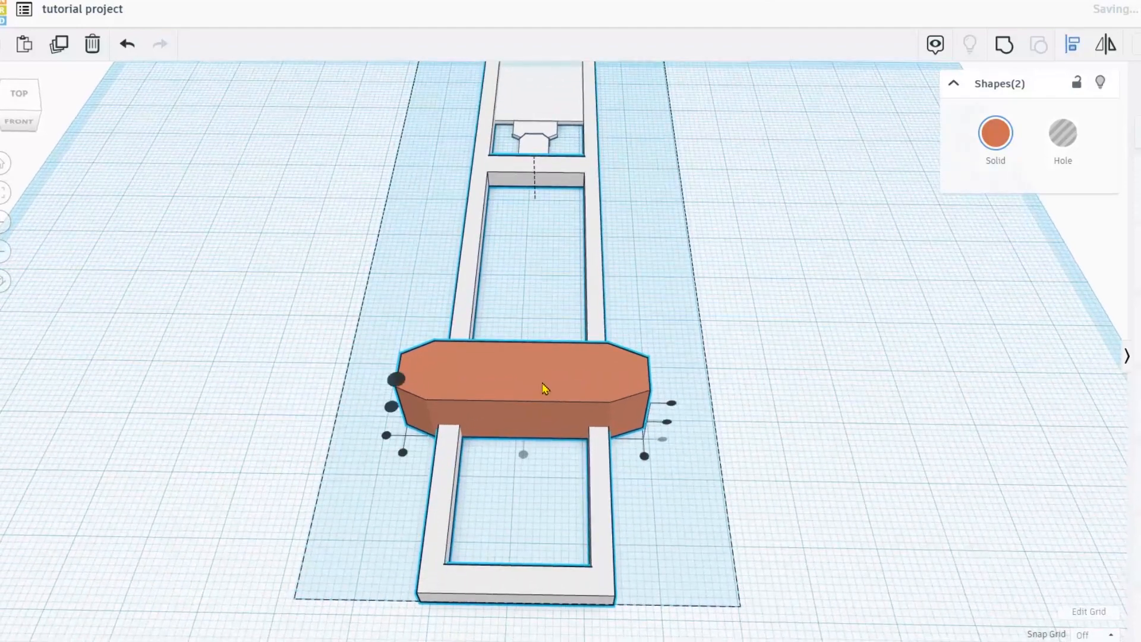
pyautogui.click(730, 432)
# Lower the terracotta shape's height to about 1.67 and colour it white
pyautogui.click(523, 399)
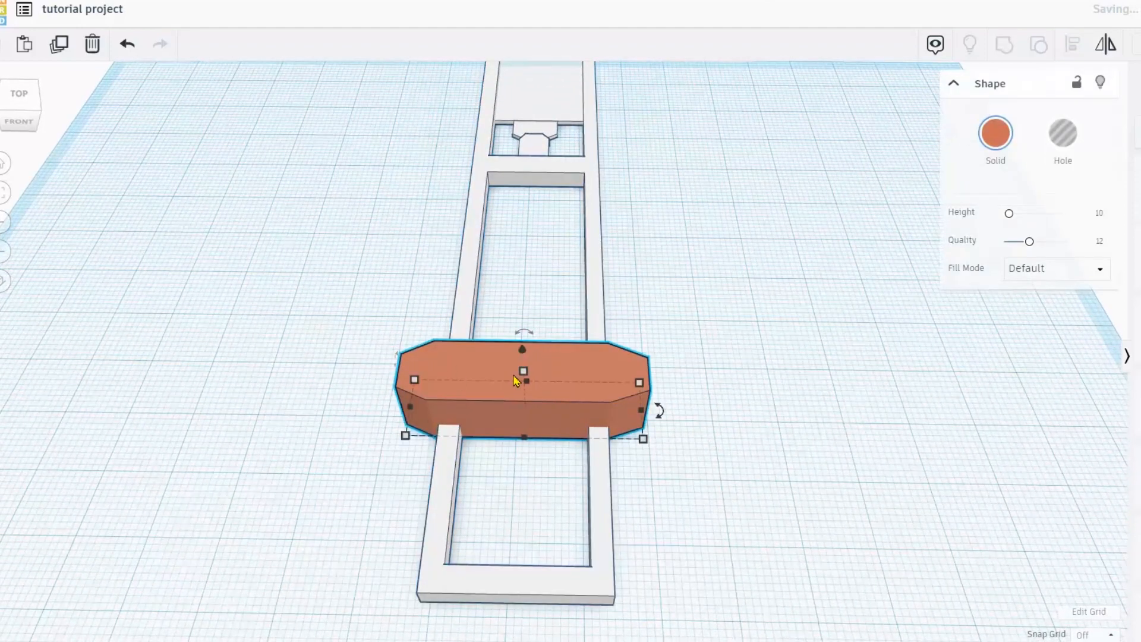
pyautogui.moveTo(524, 374); pyautogui.dragTo(526, 408)
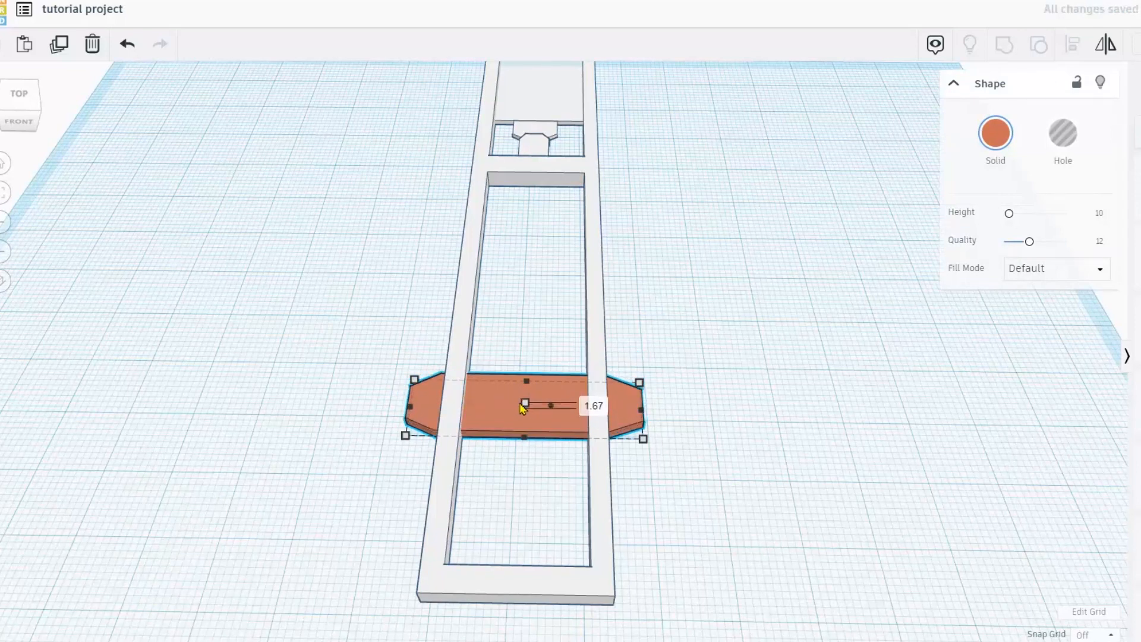
pyautogui.click(997, 136)
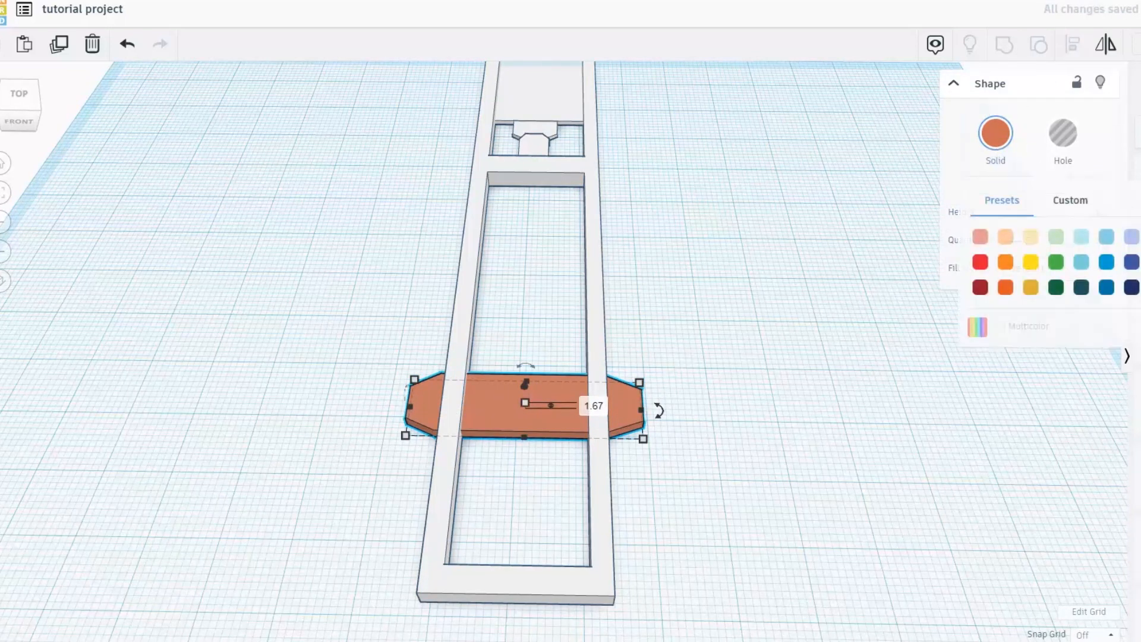
pyautogui.scroll(-7, 584, 410)
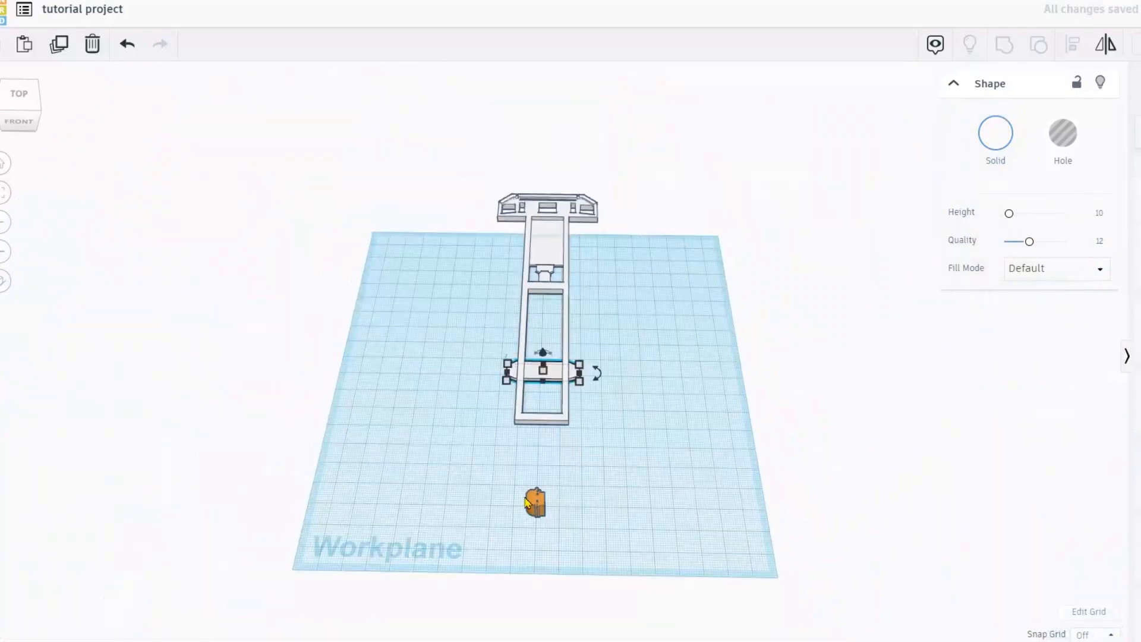
# Move the orange shape from the front of the workplane to the cross plate's outer end, beside the frame rail
pyautogui.click(535, 502)
pyautogui.scroll(3, 530, 559)
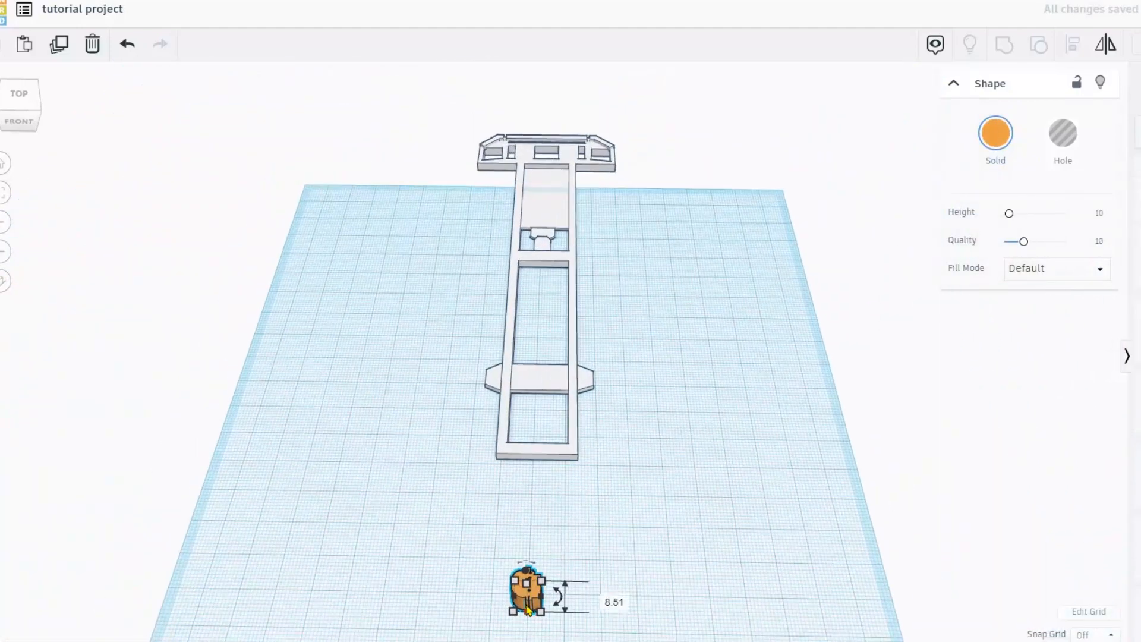
pyautogui.moveTo(525, 602); pyautogui.dragTo(478, 381)
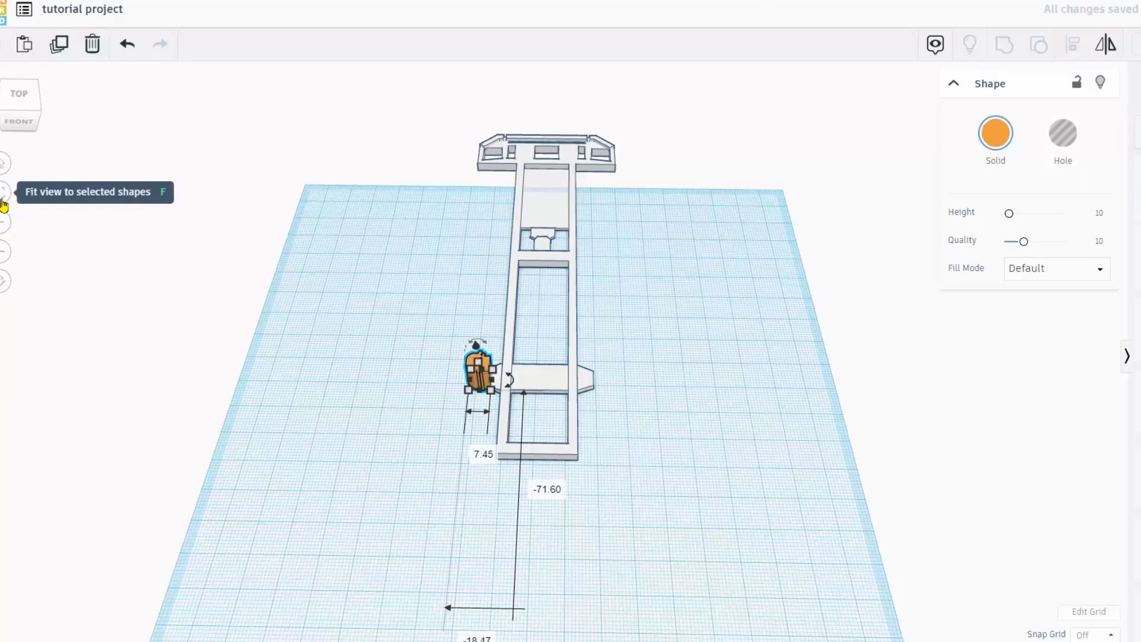
# Flatten the orange shape to a height of about 0.51
pyautogui.click(3, 204)
pyautogui.moveTo(895, 418); pyautogui.dragTo(740, 433, button='middle')
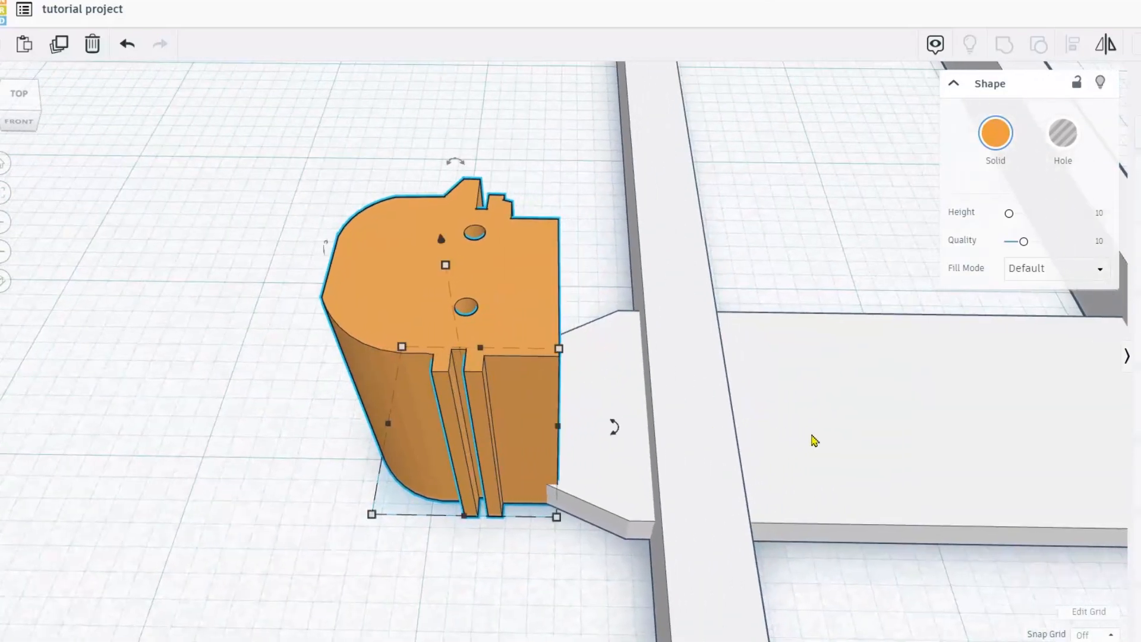
pyautogui.click(815, 440)
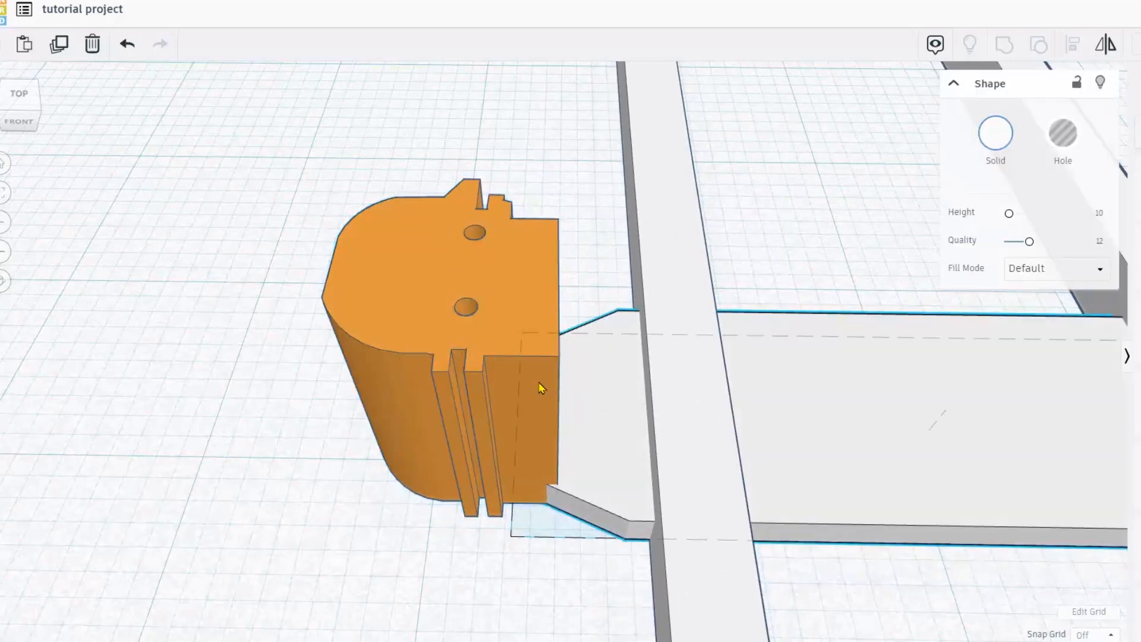
pyautogui.click(476, 310)
pyautogui.moveTo(446, 265); pyautogui.dragTo(474, 425)
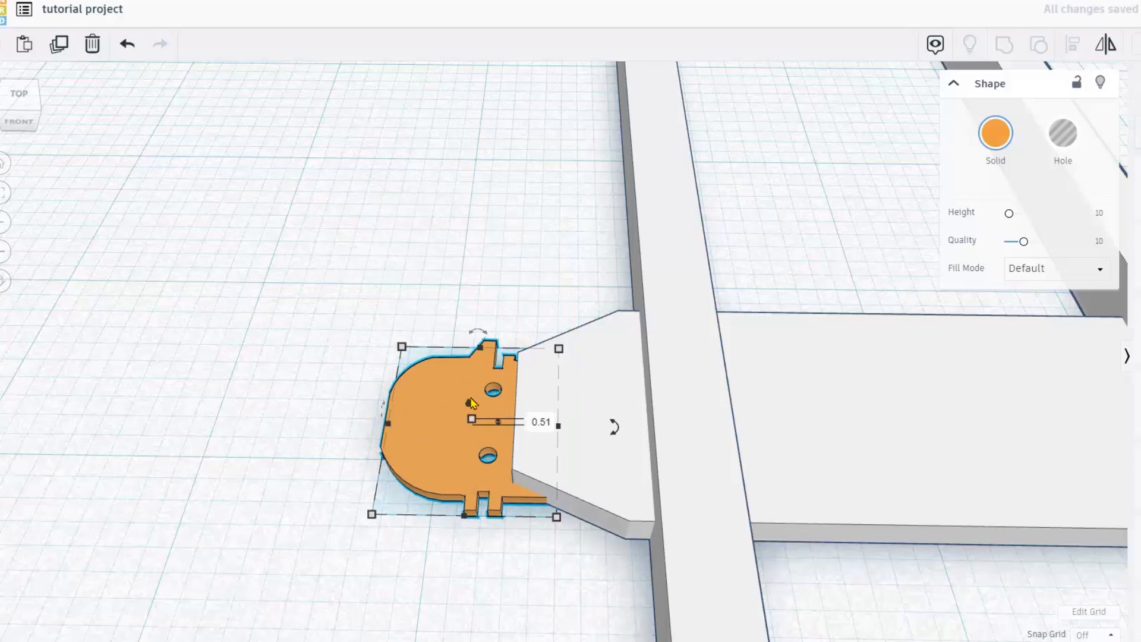
# Lift the orange shape slightly and shift it by about -0.52 and -0.68 at the cross plate's outer end
pyautogui.moveTo(469, 404)
pyautogui.mouseDown()
pyautogui.moveTo(469, 386)
pyautogui.moveTo(467, 397)
pyautogui.mouseUp()
pyautogui.scroll(-1, 467, 397)
pyautogui.moveTo(529, 440); pyautogui.dragTo(521, 433)
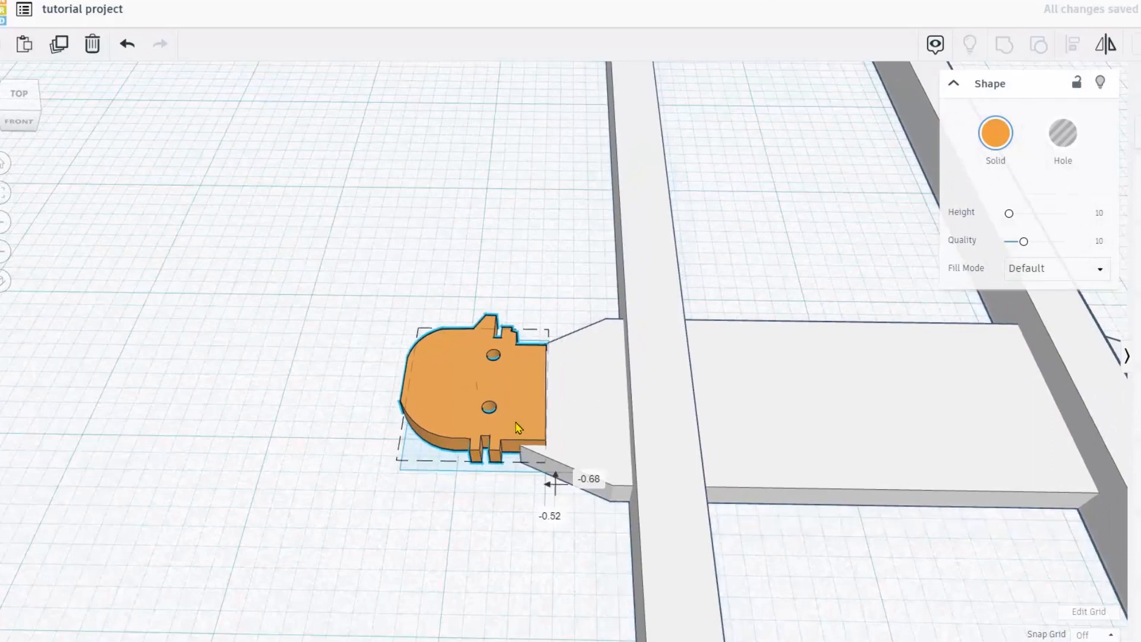
pyautogui.scroll(-5, 721, 504)
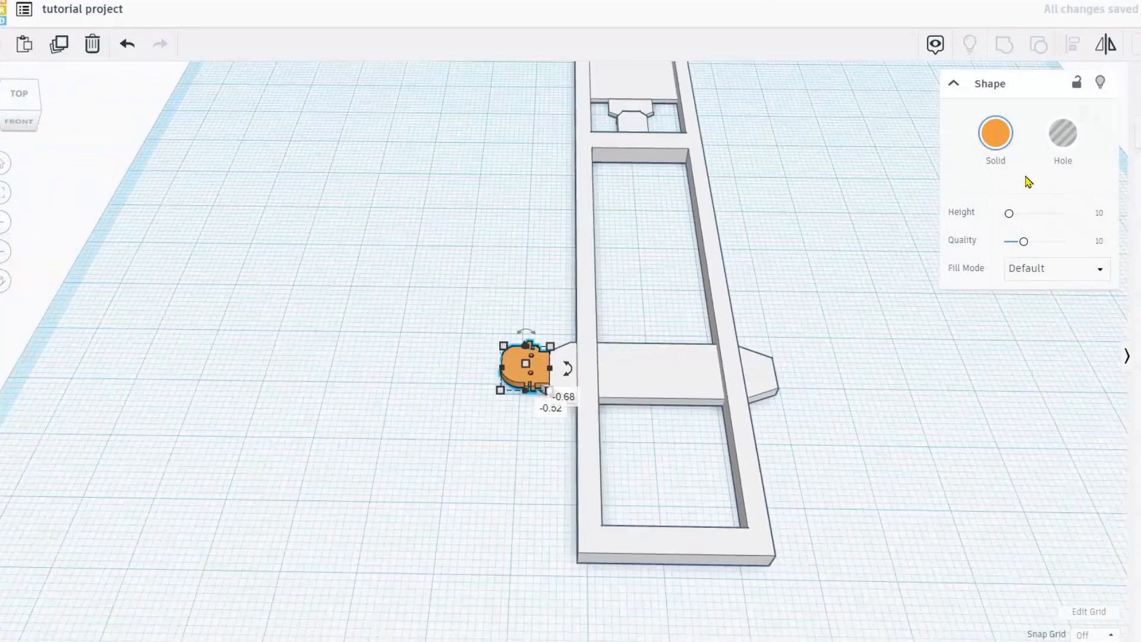
# Colour the orange shape at the cross plate's outer end white
pyautogui.click(997, 134)
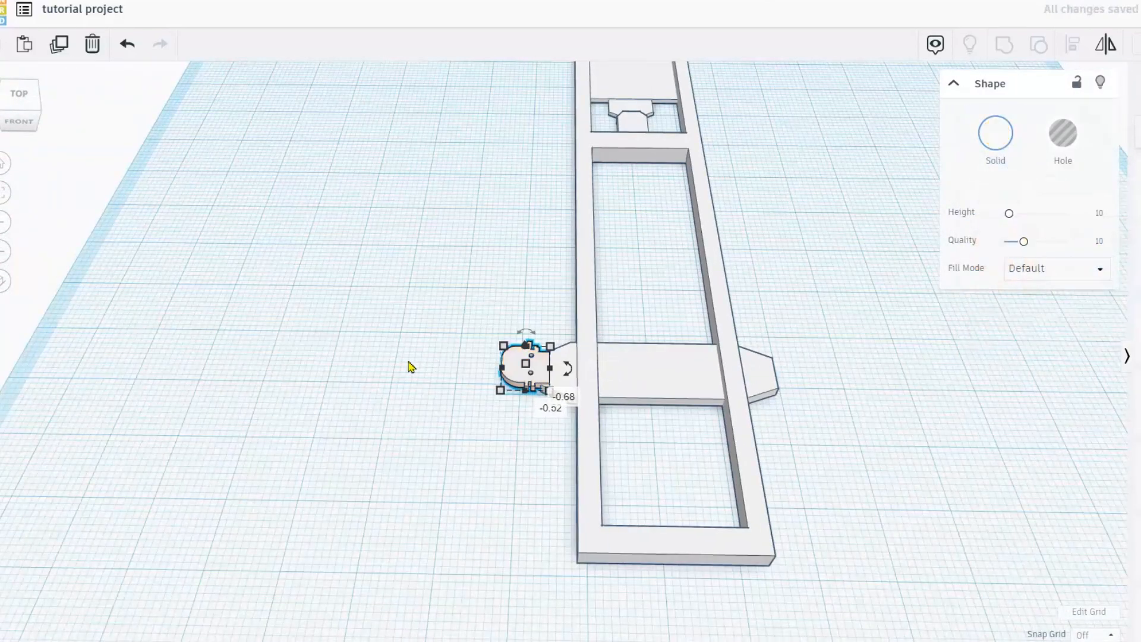
pyautogui.click(438, 361)
# Examine the whole chassis frame from above and from the side, from the rear cross plate to the front bumper
pyautogui.moveTo(384, 364); pyautogui.dragTo(506, 367, button='right')
pyautogui.scroll(-5, 504, 367)
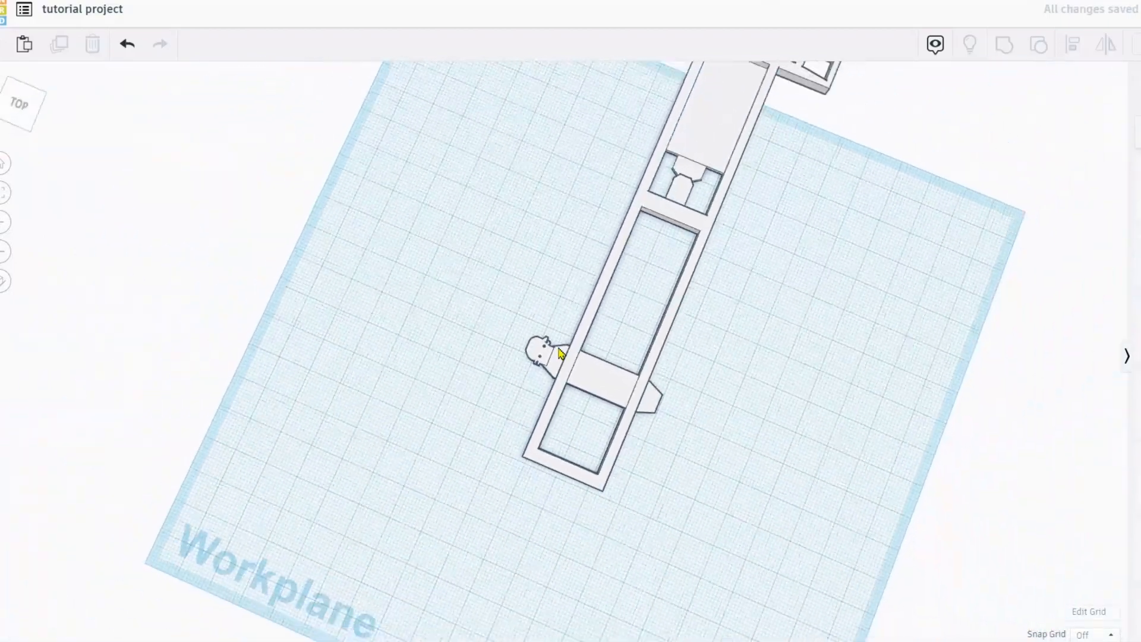
pyautogui.moveTo(570, 304); pyautogui.dragTo(170, 526, button='right')
pyautogui.moveTo(655, 464); pyautogui.dragTo(626, 451, button='right')
pyautogui.scroll(2, 675, 451)
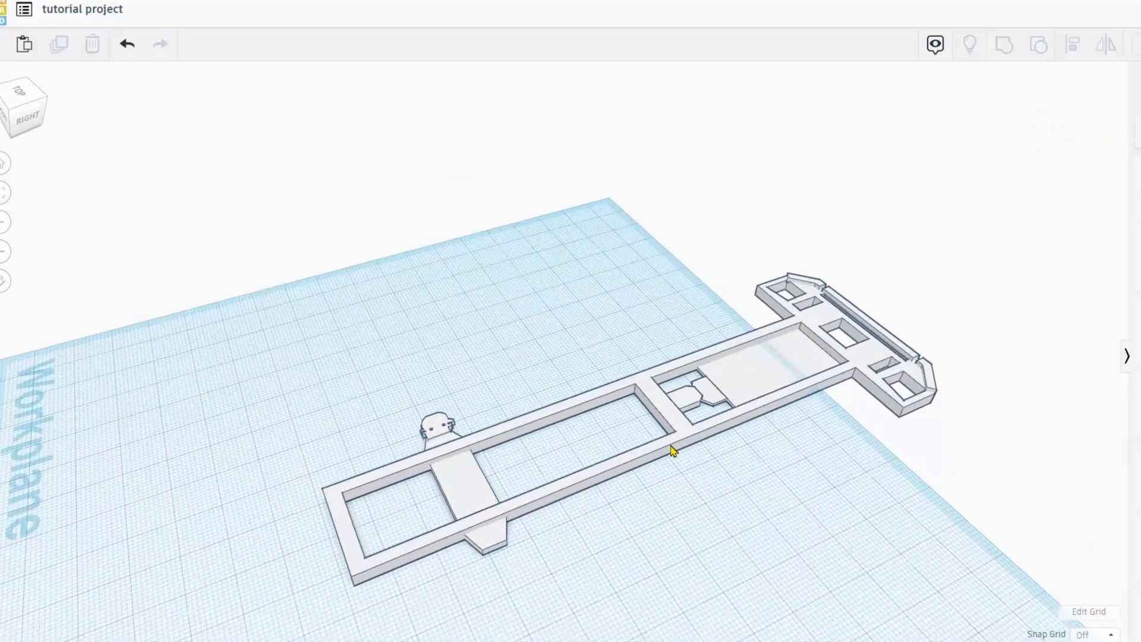
pyautogui.moveTo(674, 451); pyautogui.dragTo(536, 371, button='middle')
pyautogui.moveTo(719, 418); pyautogui.dragTo(640, 434, button='right')
pyautogui.moveTo(589, 461); pyautogui.dragTo(483, 391, button='right')
pyautogui.scroll(5, 494, 383)
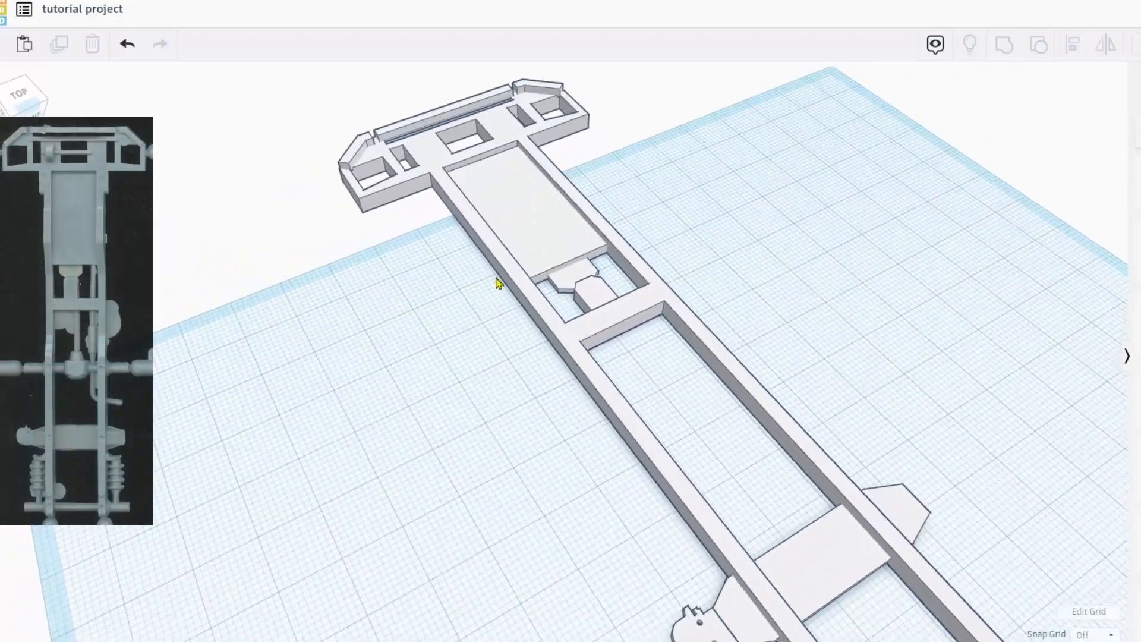
# Duplicate the white chassis frame in place and colour the copy green
pyautogui.click(505, 274)
pyautogui.moveTo(440, 330); pyautogui.dragTo(510, 321, button='right')
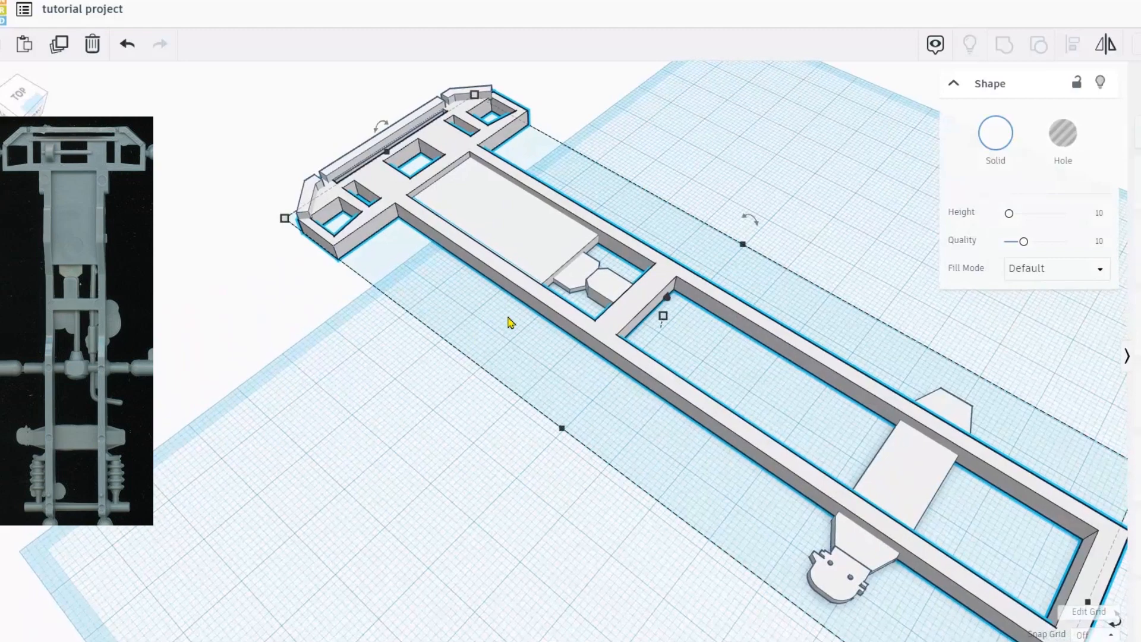
pyautogui.hotkey('ctrl', 'd')
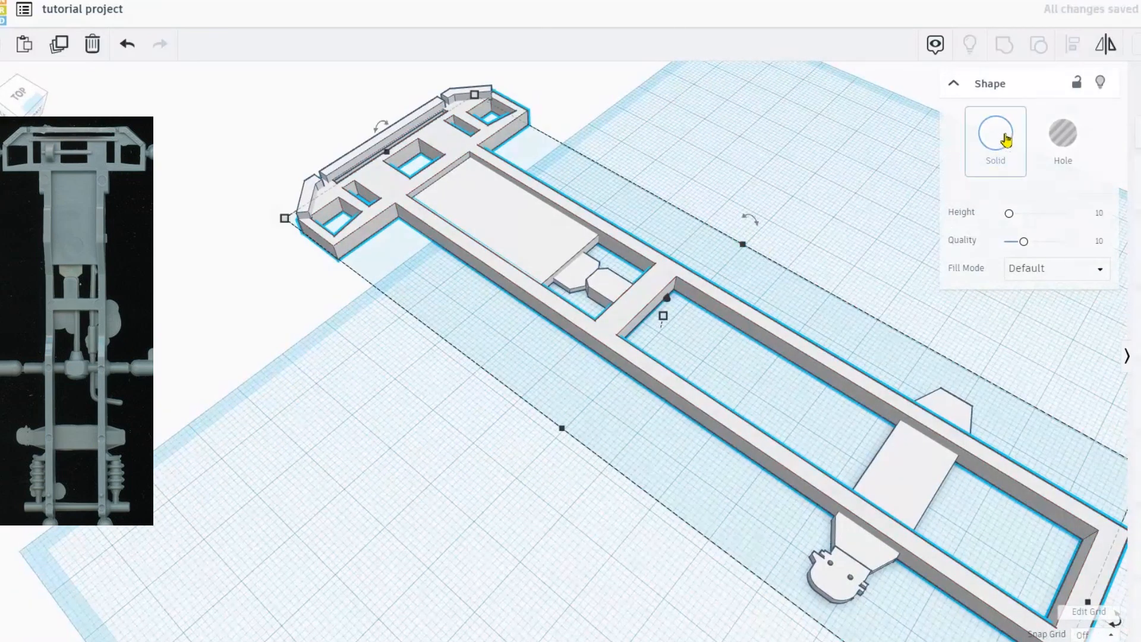
pyautogui.click(1007, 140)
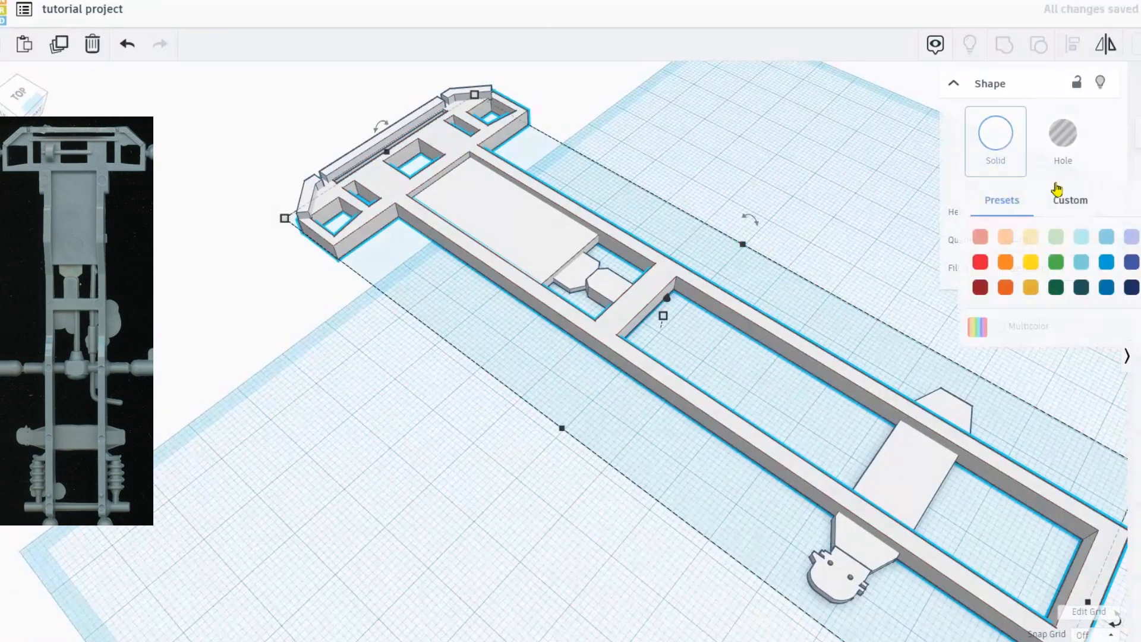
pyautogui.click(1059, 261)
pyautogui.moveTo(443, 437); pyautogui.dragTo(474, 432, button='right')
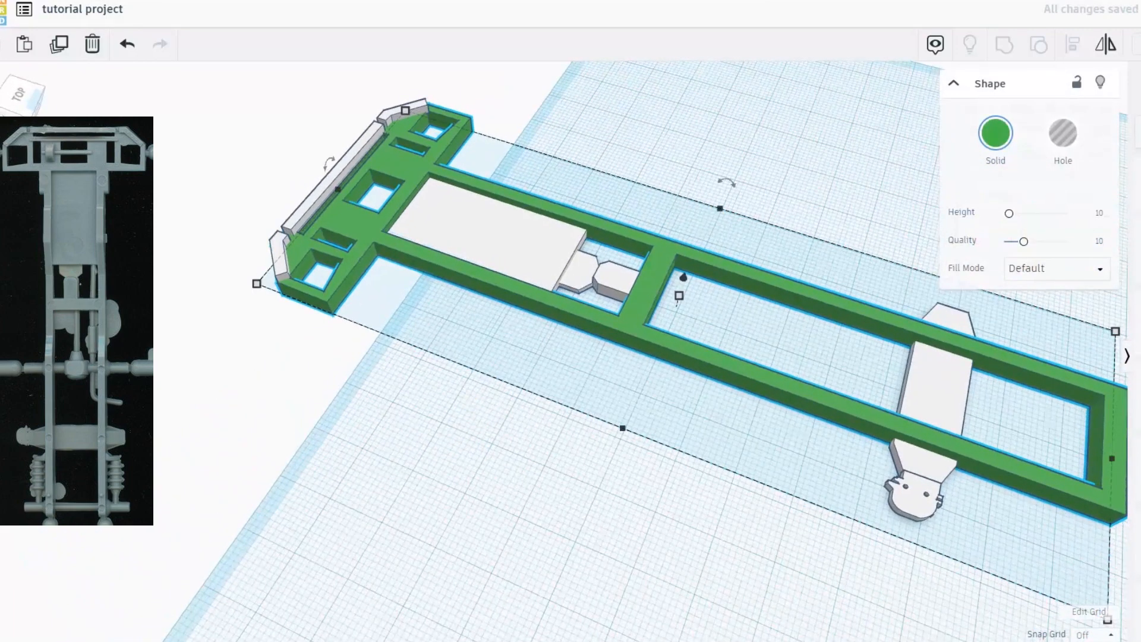
# Place a hole box at the green frame's bumper end, enlarge it across the frame and lower it by about 10.50
pyautogui.hotkey('shift', 'b')
pyautogui.click(357, 387)
pyautogui.moveTo(376, 365); pyautogui.dragTo(422, 136)
pyautogui.scroll(-3, 423, 138)
pyautogui.moveTo(310, 540); pyautogui.dragTo(380, 425)
pyautogui.moveTo(569, 154); pyautogui.dragTo(471, 194)
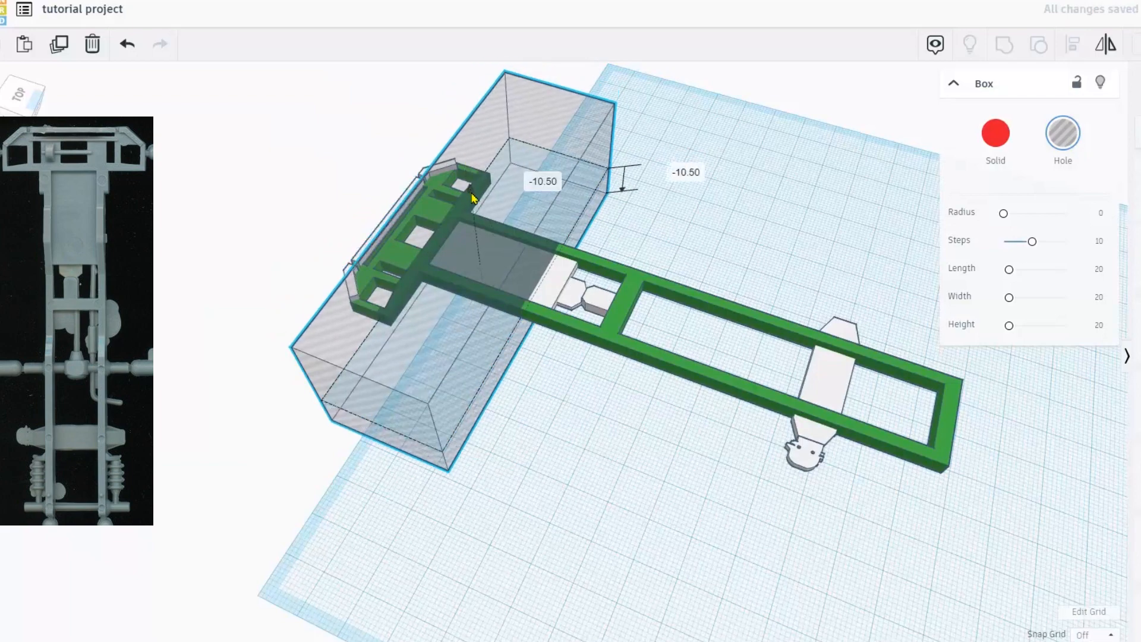
# Shift the hole box forward until it encloses the whole bumper section and the front ends of the rails
pyautogui.moveTo(487, 319); pyautogui.dragTo(536, 320, button='right')
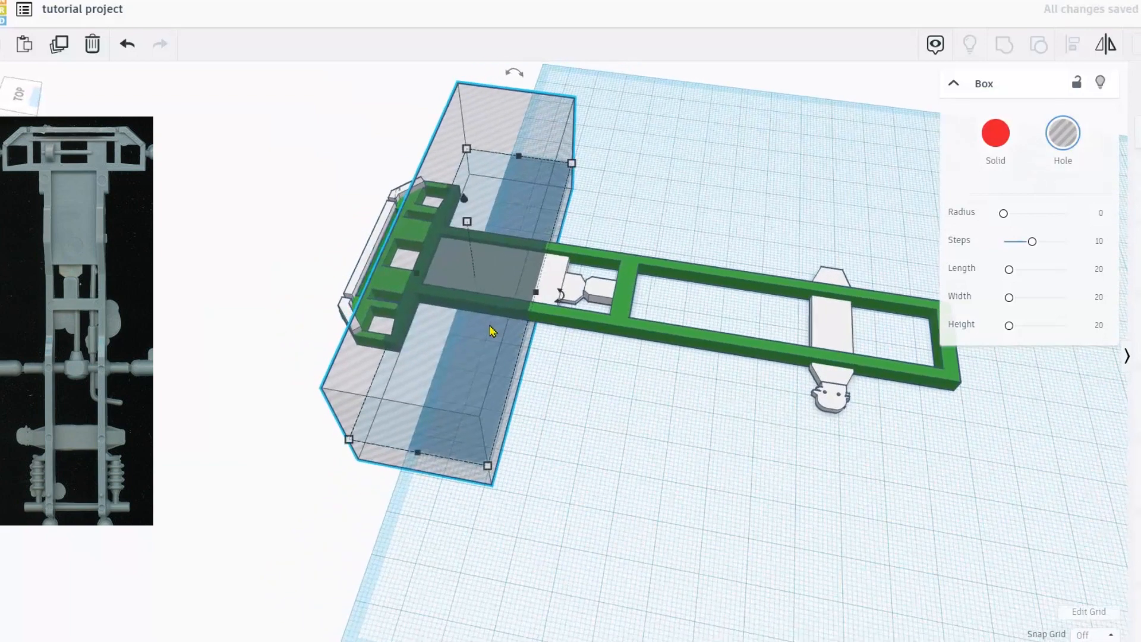
pyautogui.moveTo(483, 332); pyautogui.dragTo(400, 329)
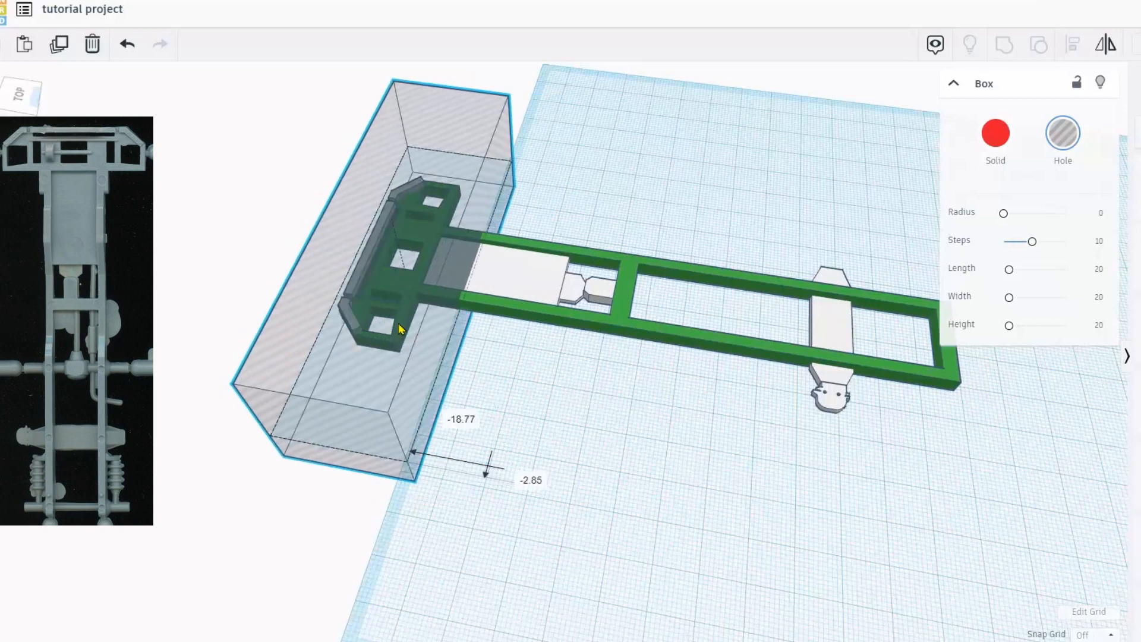
pyautogui.moveTo(400, 328); pyautogui.dragTo(411, 327)
# Group the hole box with the green frame copy to cut away its bumper section
pyautogui.moveTo(499, 374); pyautogui.dragTo(486, 331, button='right')
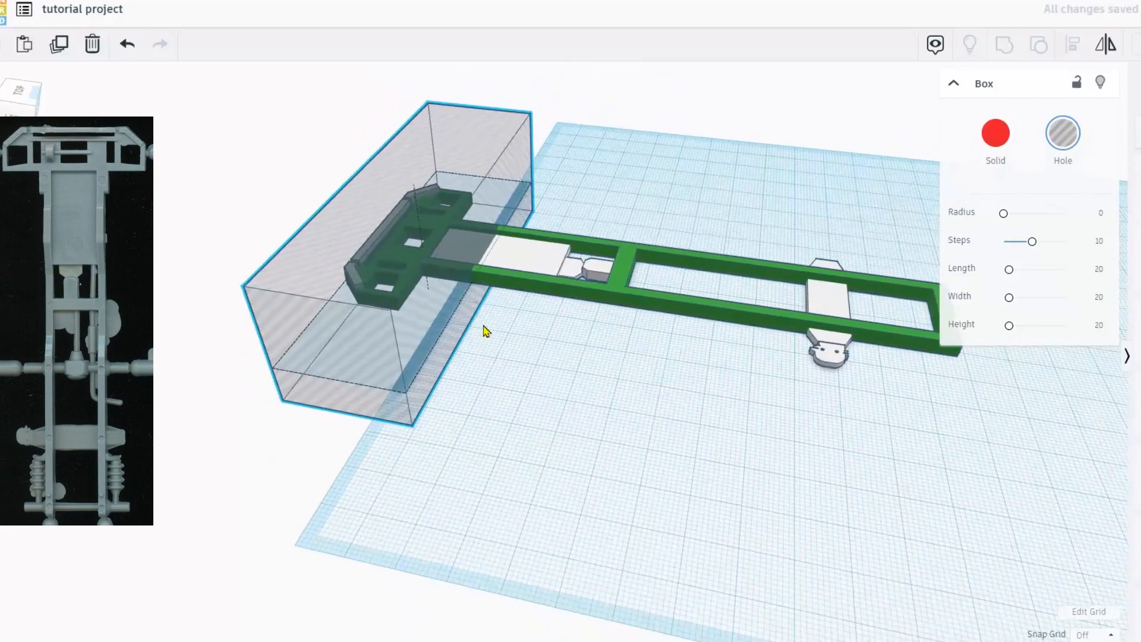
pyautogui.scroll(3, 486, 327)
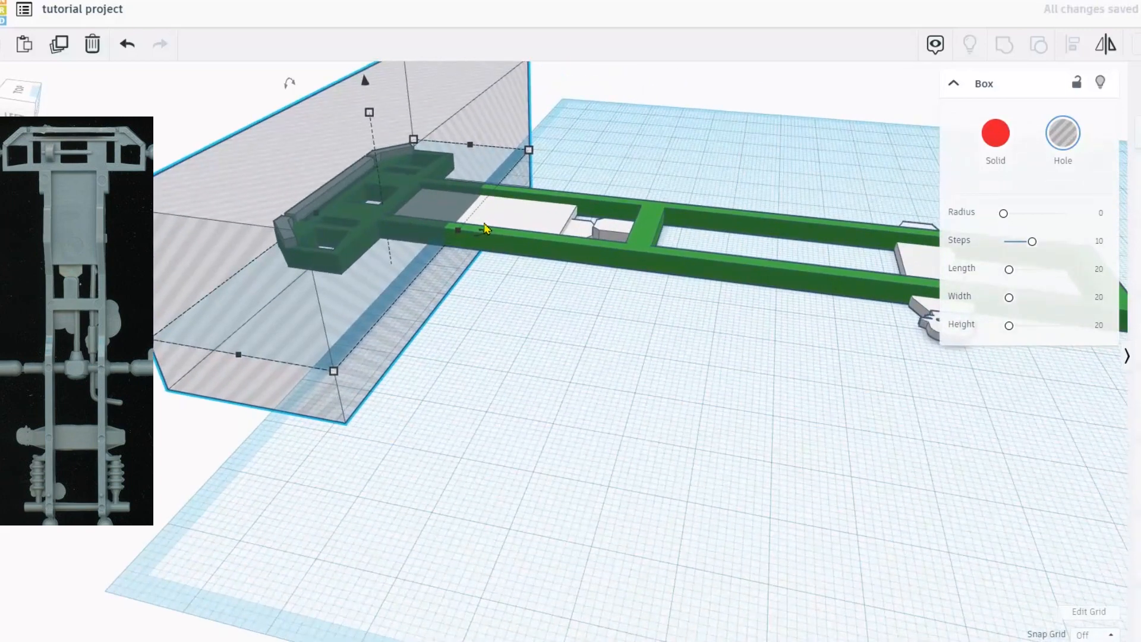
pyautogui.keyDown('shift'); pyautogui.click(525, 251); pyautogui.keyUp('shift')
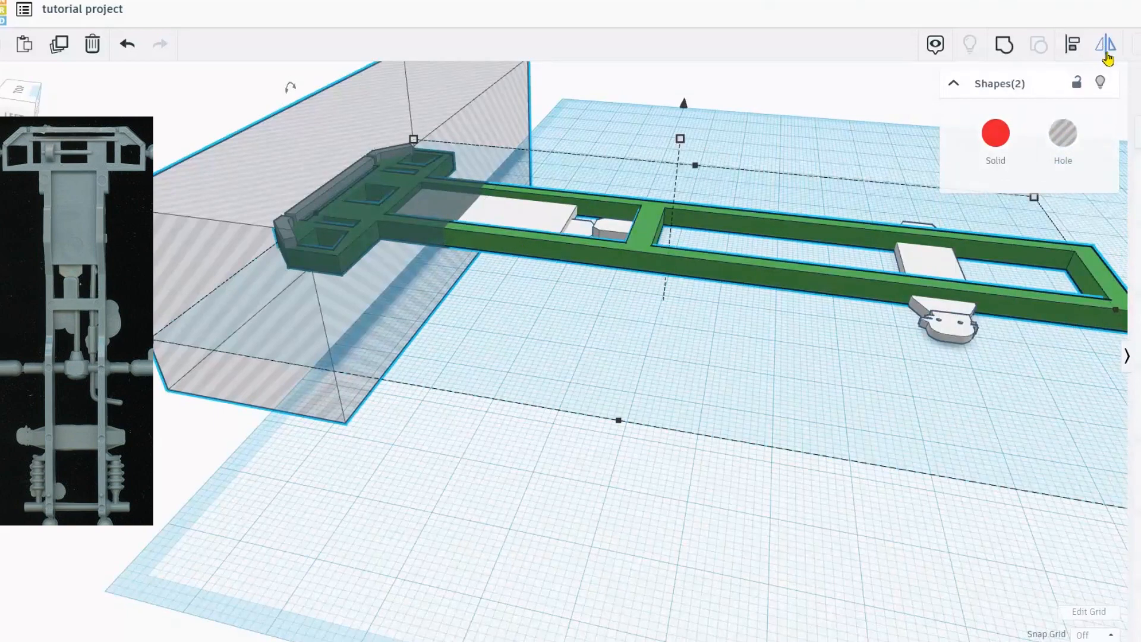
pyautogui.click(1010, 46)
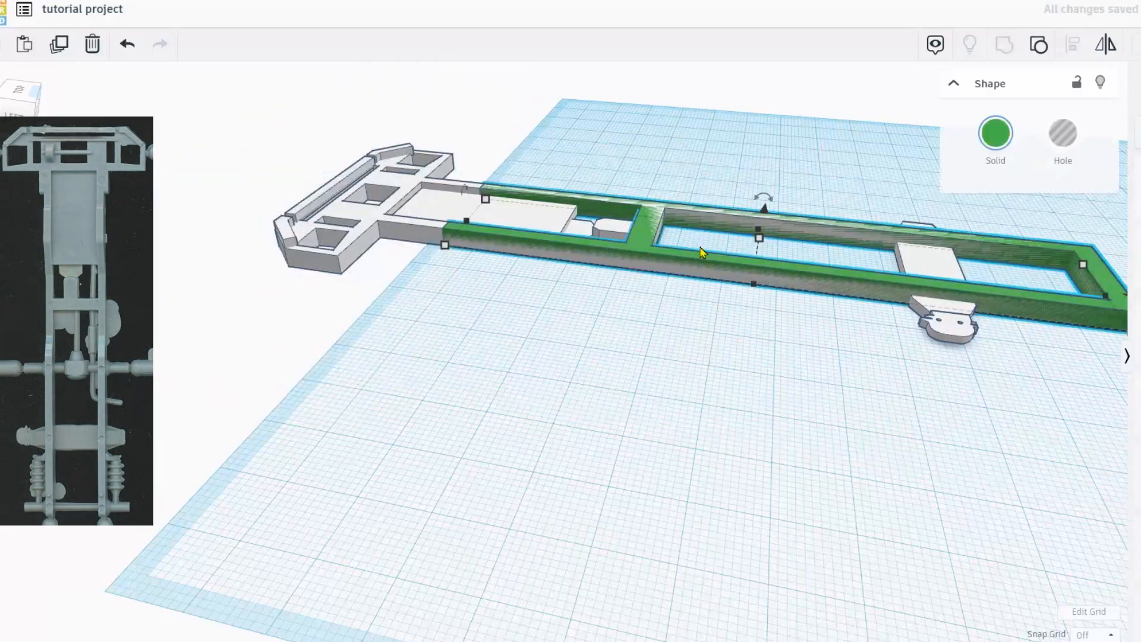
# Raise the trimmed green frame's height to about 7.94
pyautogui.moveTo(760, 237)
pyautogui.moveTo(759, 238); pyautogui.dragTo(763, 223)
pyautogui.moveTo(733, 270); pyautogui.dragTo(308, 277, button='right')
pyautogui.moveTo(273, 256); pyautogui.dragTo(276, 256)
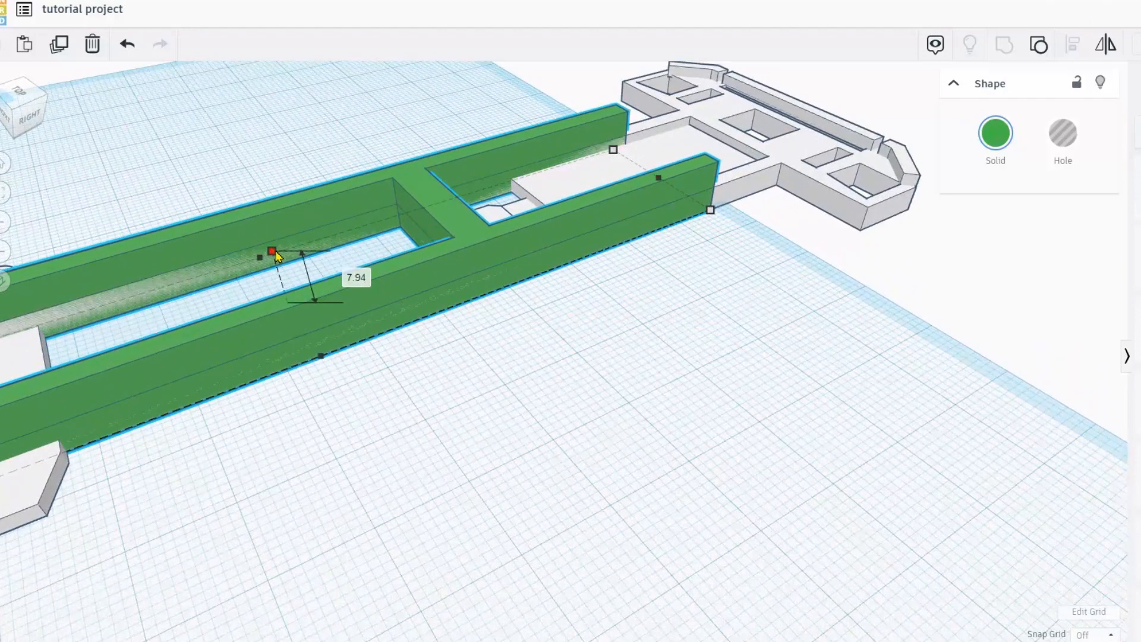
# Add a hole box about 81.04 by 23.94 across both green rails and shift it about 9.91 towards the bumper
pyautogui.moveTo(275, 254); pyautogui.dragTo(892, 285, button='right')
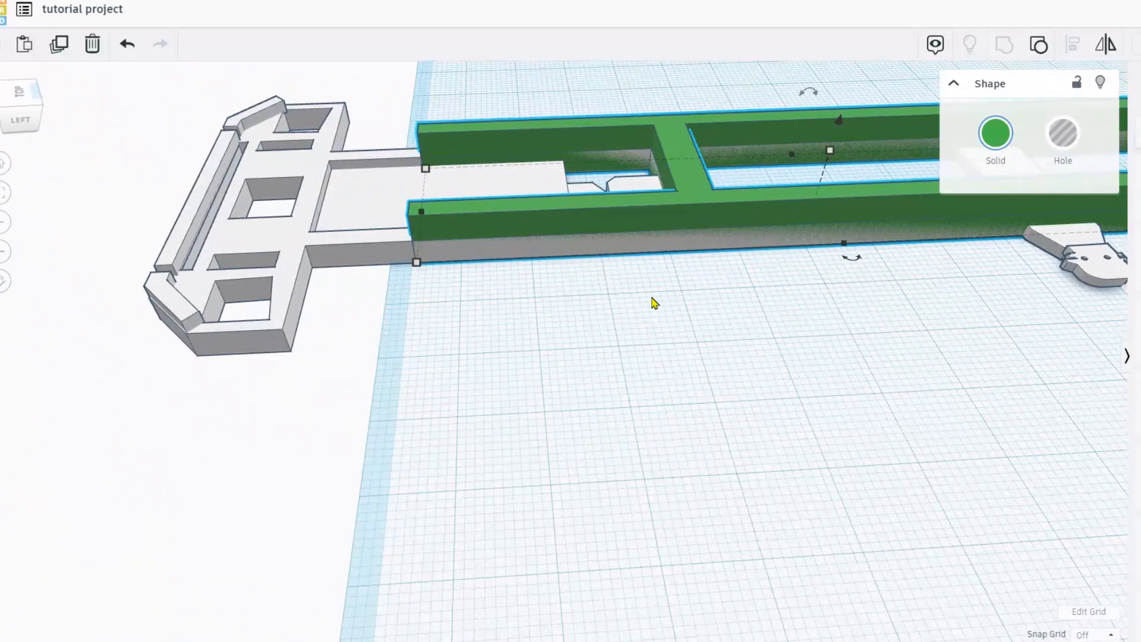
pyautogui.moveTo(648, 311); pyautogui.dragTo(573, 399, button='middle')
pyautogui.moveTo(1139, 196); pyautogui.dragTo(687, 413)
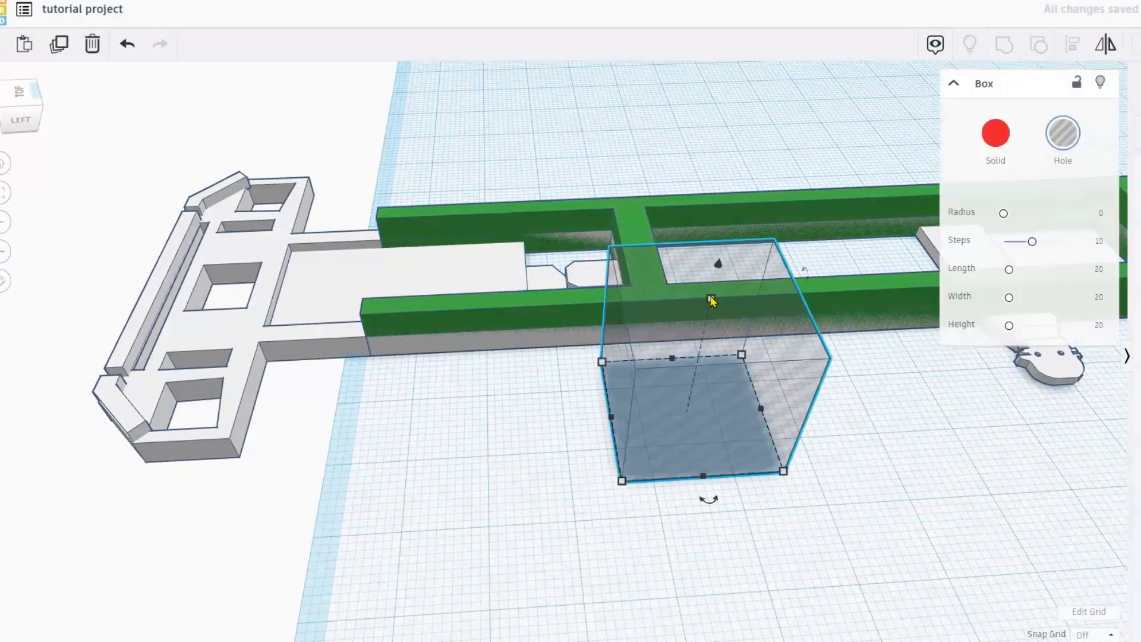
pyautogui.moveTo(712, 303); pyautogui.dragTo(648, 156)
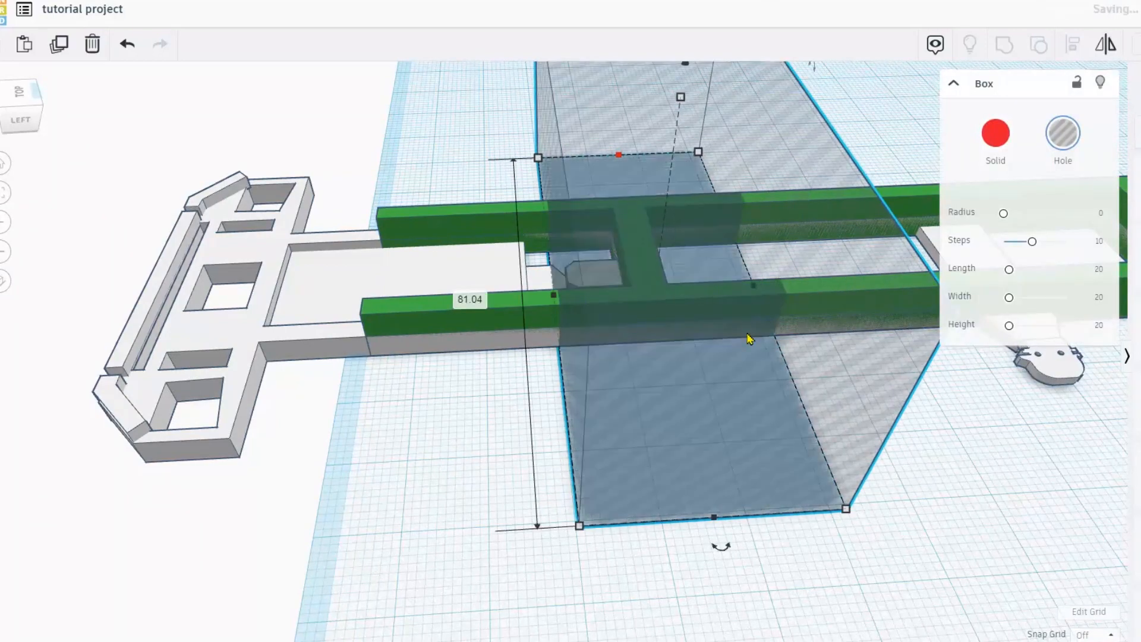
pyautogui.moveTo(754, 296); pyautogui.dragTo(706, 309)
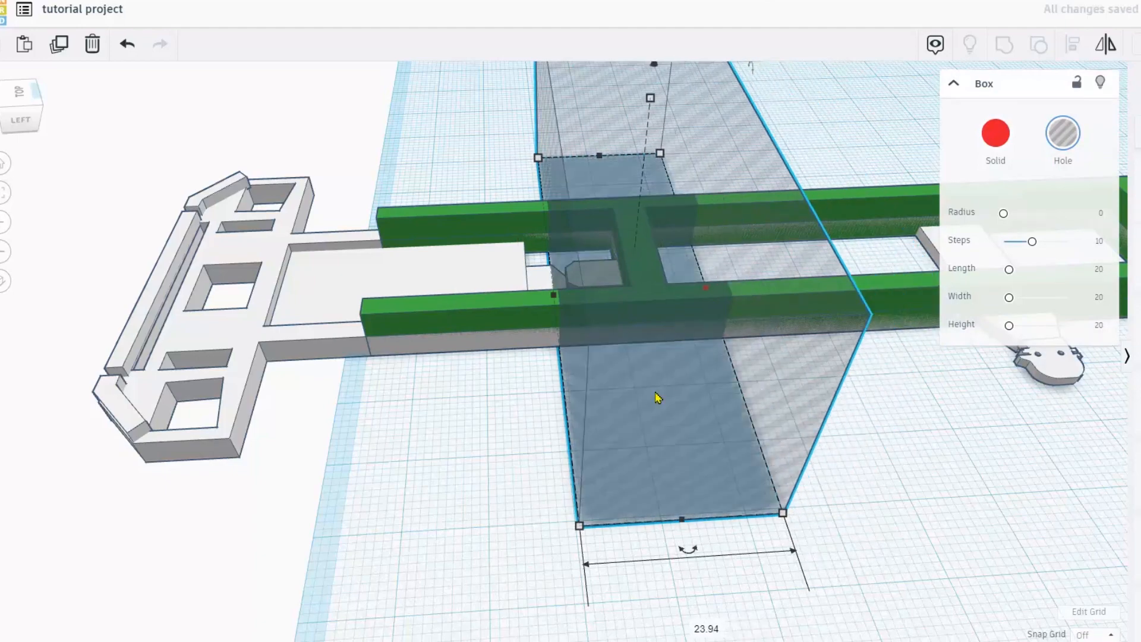
pyautogui.moveTo(652, 382); pyautogui.dragTo(653, 382, button='right')
pyautogui.moveTo(653, 384); pyautogui.dragTo(565, 370)
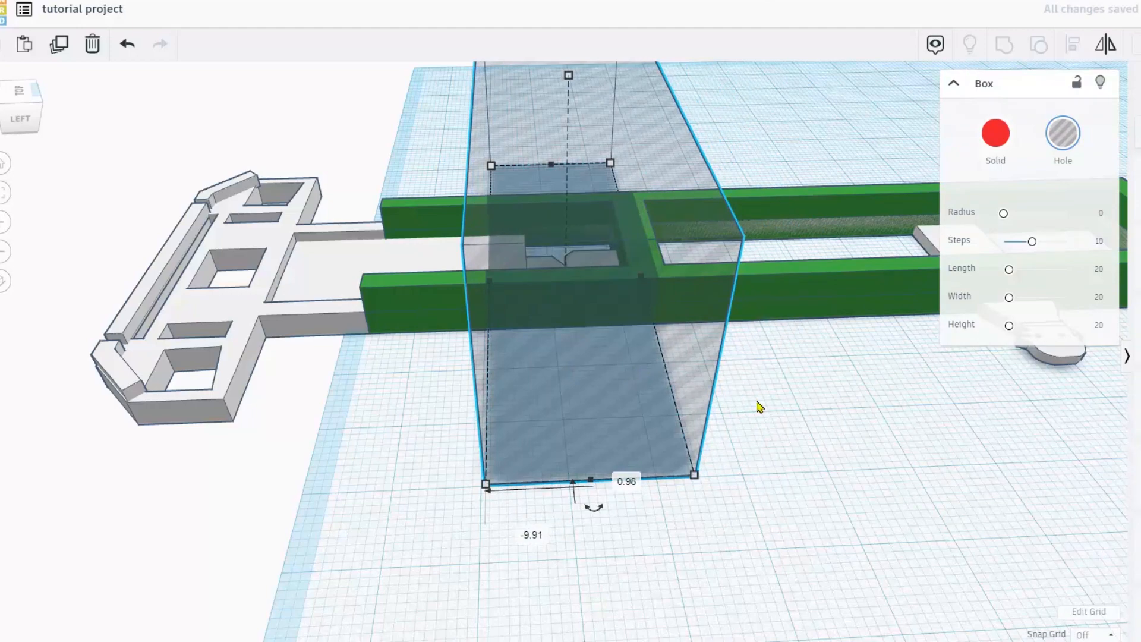
# Duplicate the hole box and move the copy rearward along the rails by about 36.69 and -9.60
pyautogui.click(757, 377)
pyautogui.click(586, 364)
pyautogui.hotkey('ctrl', 'd')
pyautogui.moveTo(595, 363); pyautogui.dragTo(929, 416)
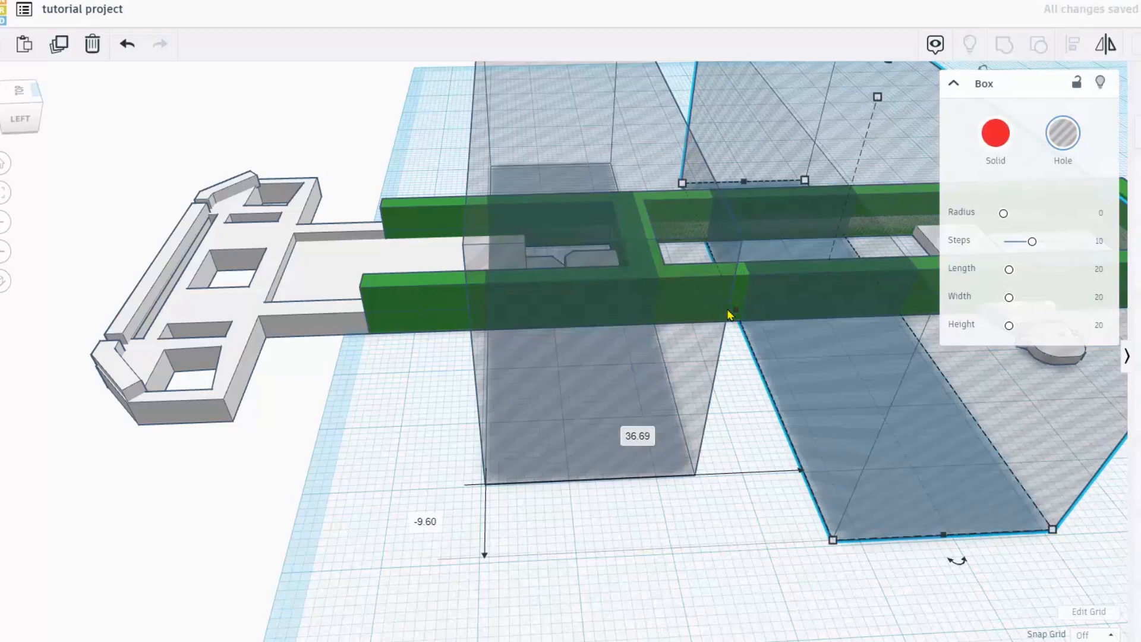
# Narrow the front hole box to about 7.28
pyautogui.click(644, 341)
pyautogui.moveTo(644, 280); pyautogui.dragTo(540, 299)
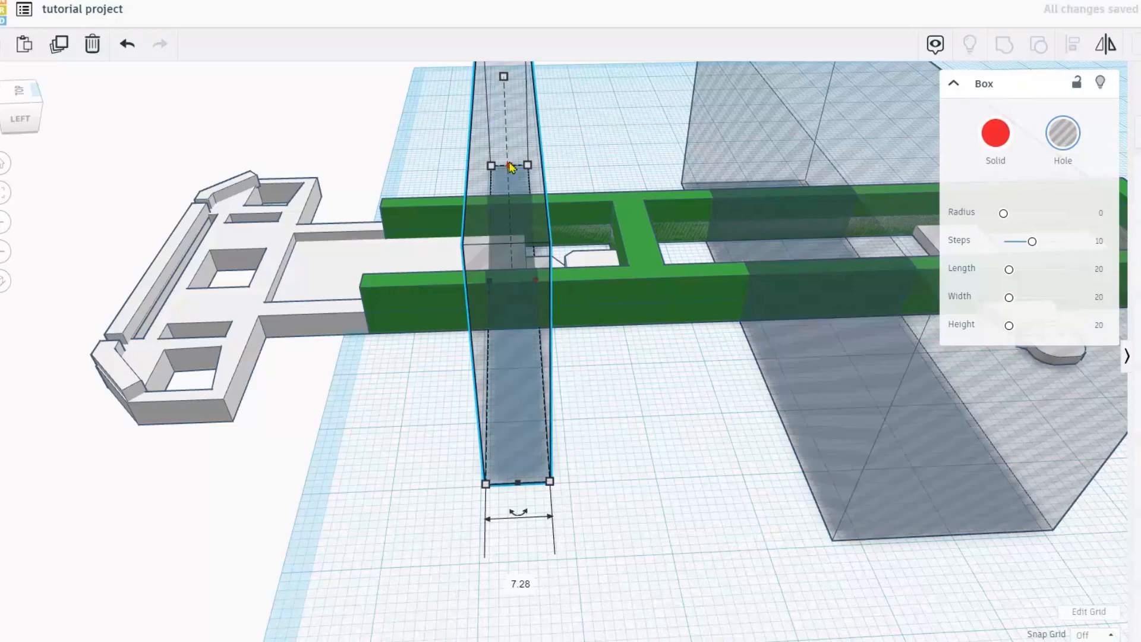
# Try to tilt the narrow hole box over the rails and widen it to about 15.26, and undo these changes
pyautogui.scroll(-4, 510, 150)
pyautogui.moveTo(516, 150); pyautogui.dragTo(598, 129)
pyautogui.moveTo(546, 244); pyautogui.dragTo(595, 248)
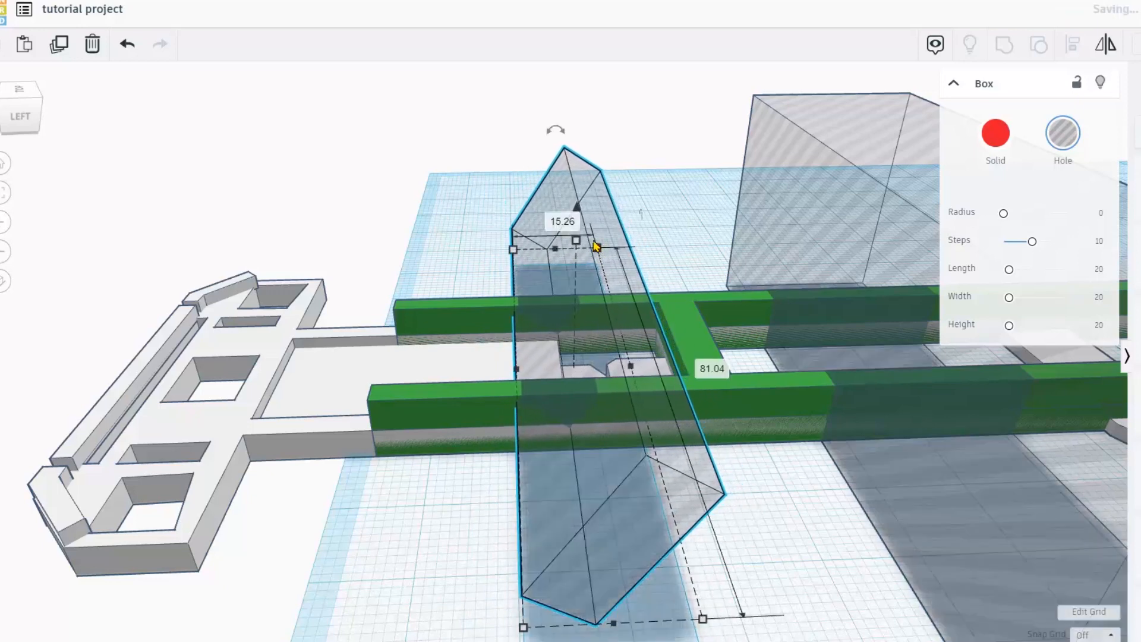
pyautogui.moveTo(554, 144); pyautogui.dragTo(554, 145)
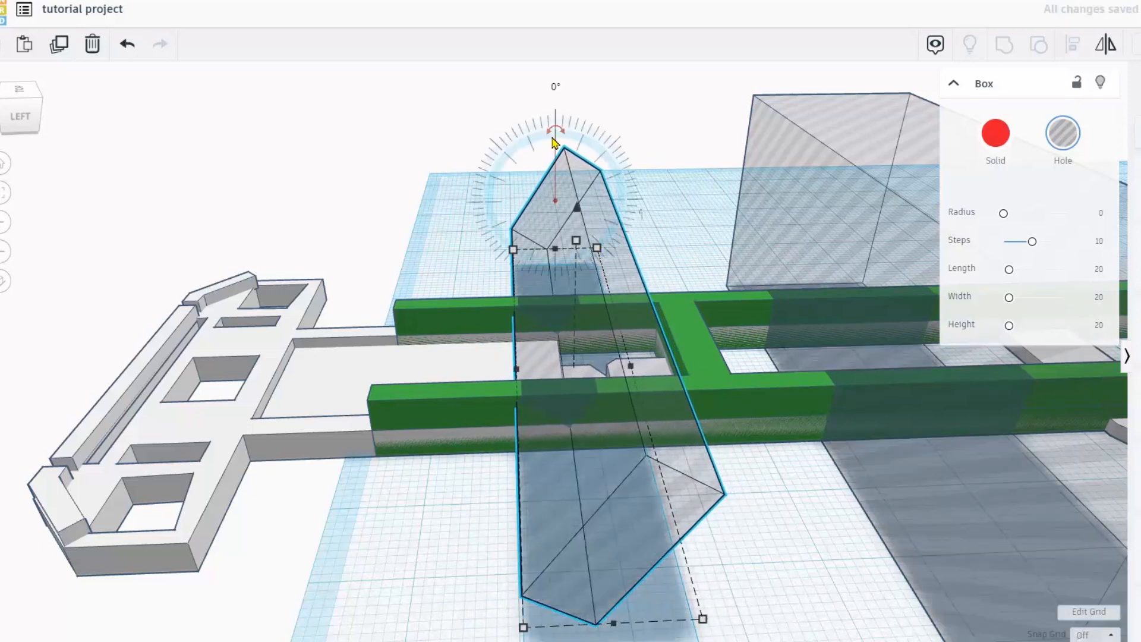
pyautogui.moveTo(554, 133); pyautogui.dragTo(554, 112)
pyautogui.hotkey('ctrl', 'z')
pyautogui.hotkey('ctrl', 'z')
pyautogui.hotkey('ctrl', 'z')
pyautogui.hotkey('ctrl', 'z')
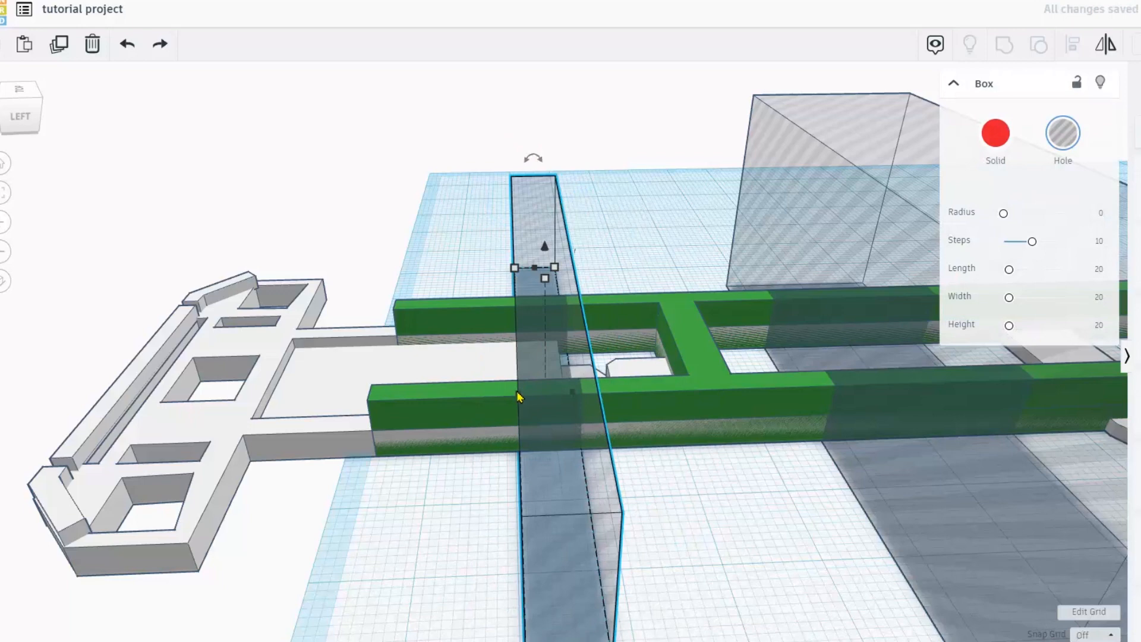
# Widen the narrow hole box slightly, try tilting and raising it by about 2.39, and undo the tilt and raise
pyautogui.moveTo(519, 397); pyautogui.dragTo(502, 397)
pyautogui.moveTo(520, 161)
pyautogui.moveTo(519, 162); pyautogui.dragTo(573, 145)
pyautogui.moveTo(561, 263); pyautogui.dragTo(570, 199)
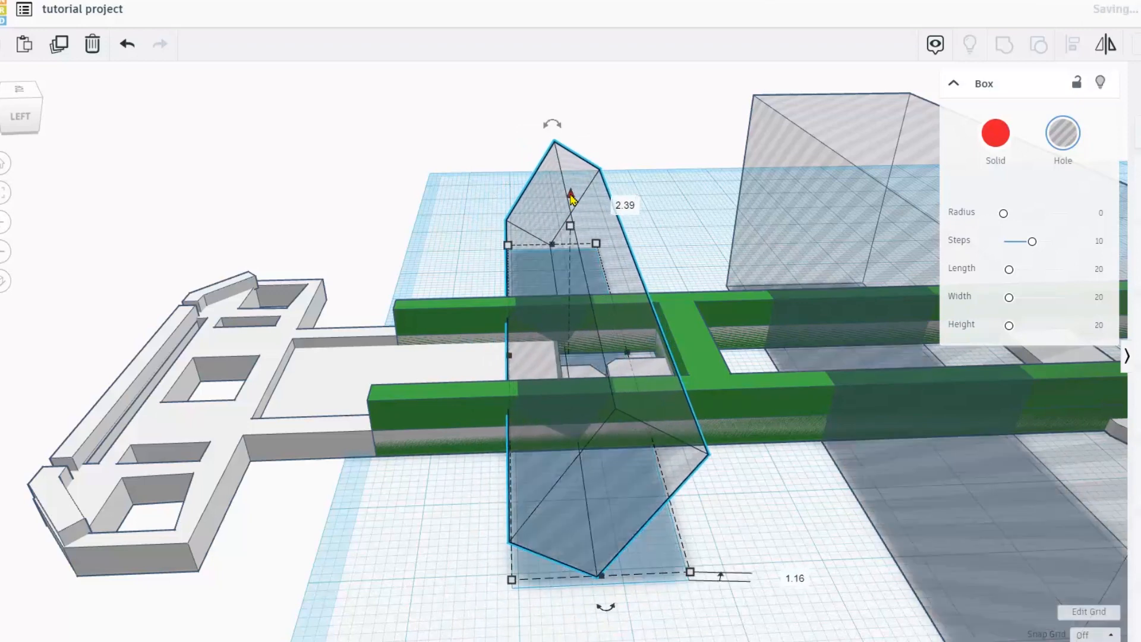
pyautogui.hotkey('ctrl', 'z')
pyautogui.hotkey('ctrl', 'z')
pyautogui.hotkey('ctrl', 'z')
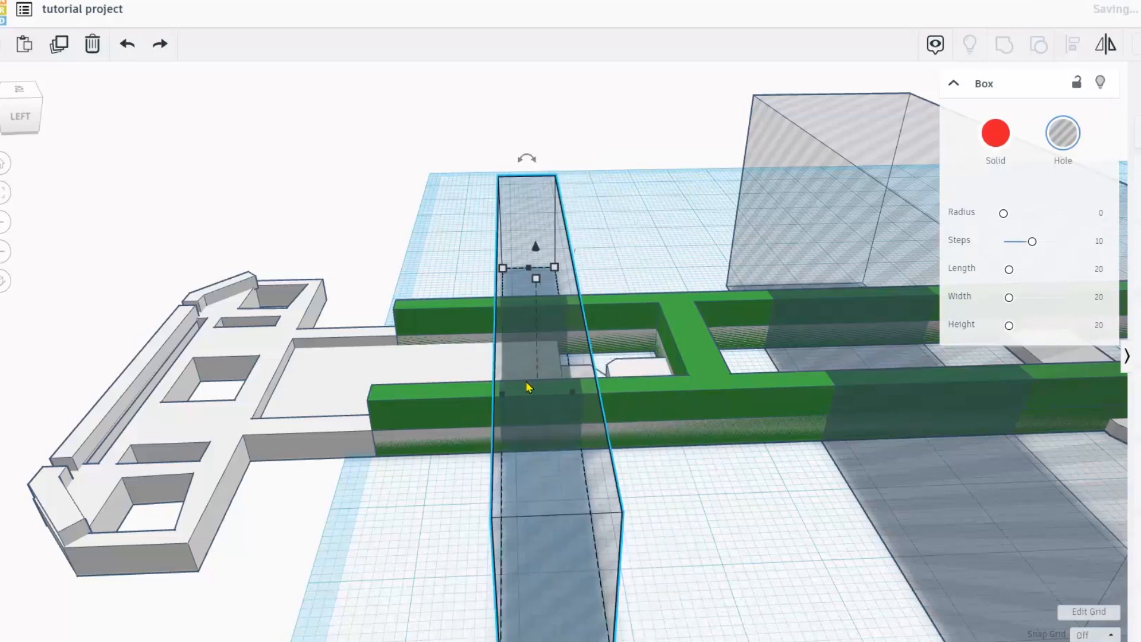
# Widen the front hole box towards the bumper and tilt it edge-down over both green rails
pyautogui.moveTo(504, 397); pyautogui.dragTo(476, 402)
pyautogui.moveTo(519, 166); pyautogui.dragTo(591, 127)
pyautogui.moveTo(589, 219); pyautogui.dragTo(607, 205)
pyautogui.moveTo(607, 206); pyautogui.dragTo(597, 257, button='right')
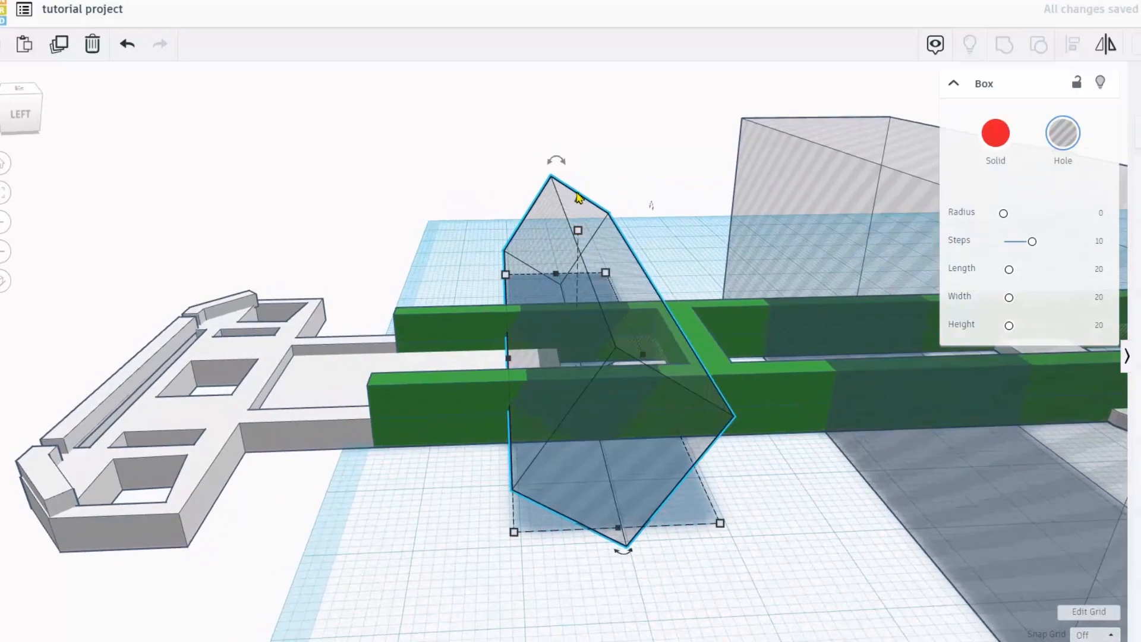
pyautogui.moveTo(580, 203); pyautogui.dragTo(580, 256)
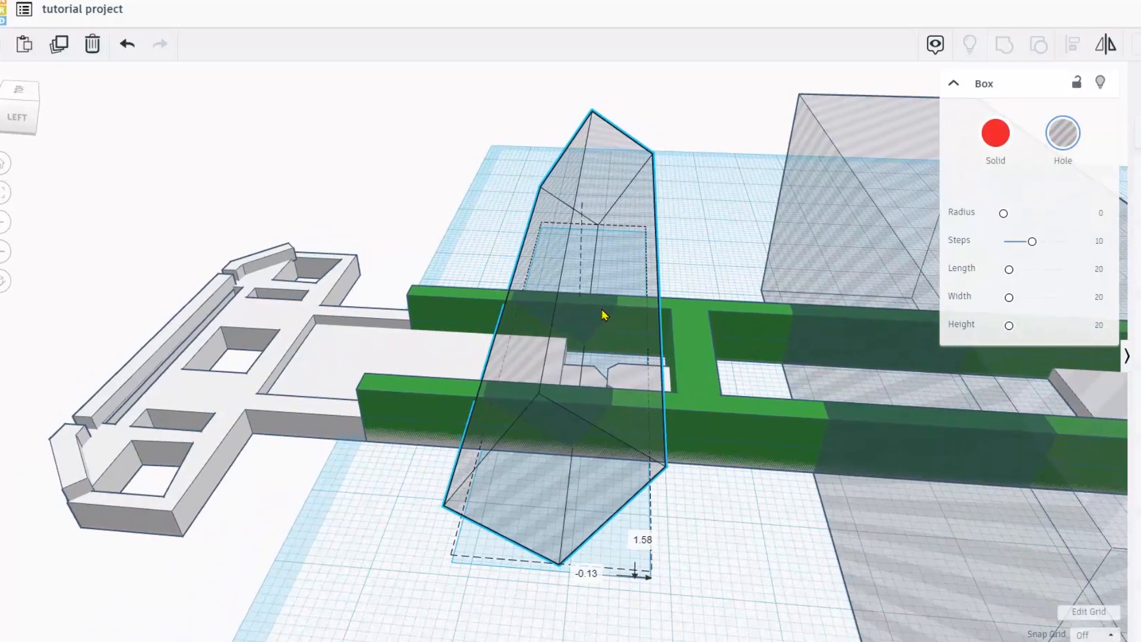
# Group the tilted hole box with the green frame to cut an angled notch into both rails
pyautogui.moveTo(605, 315); pyautogui.dragTo(591, 339, button='right')
pyautogui.scroll(3, 626, 329)
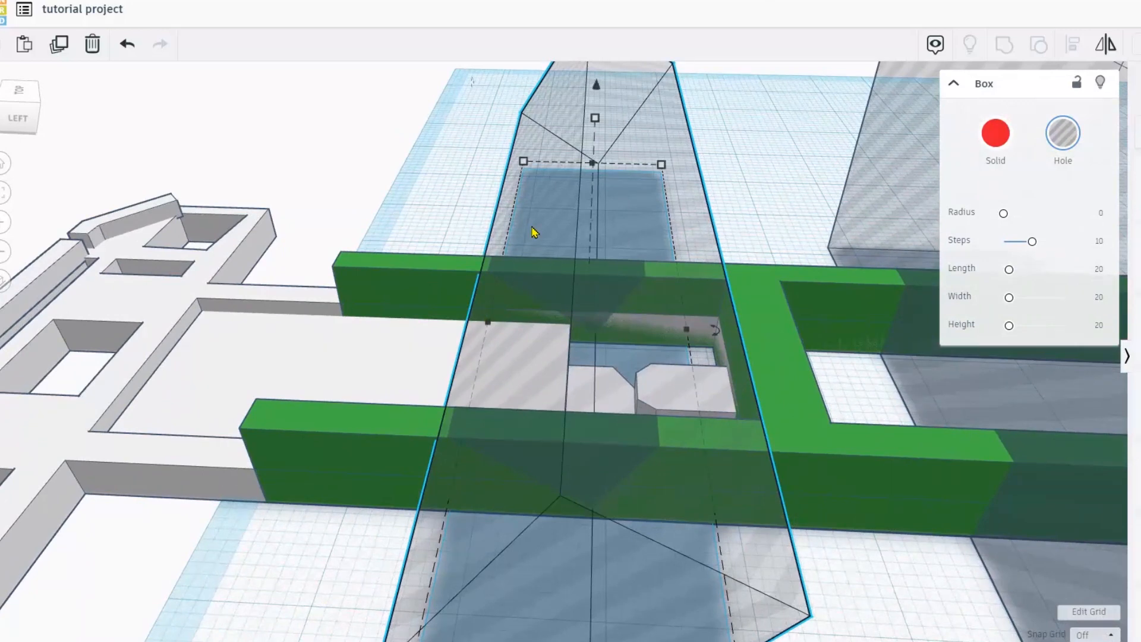
pyautogui.keyDown('shift'); pyautogui.click(413, 283); pyautogui.keyUp('shift')
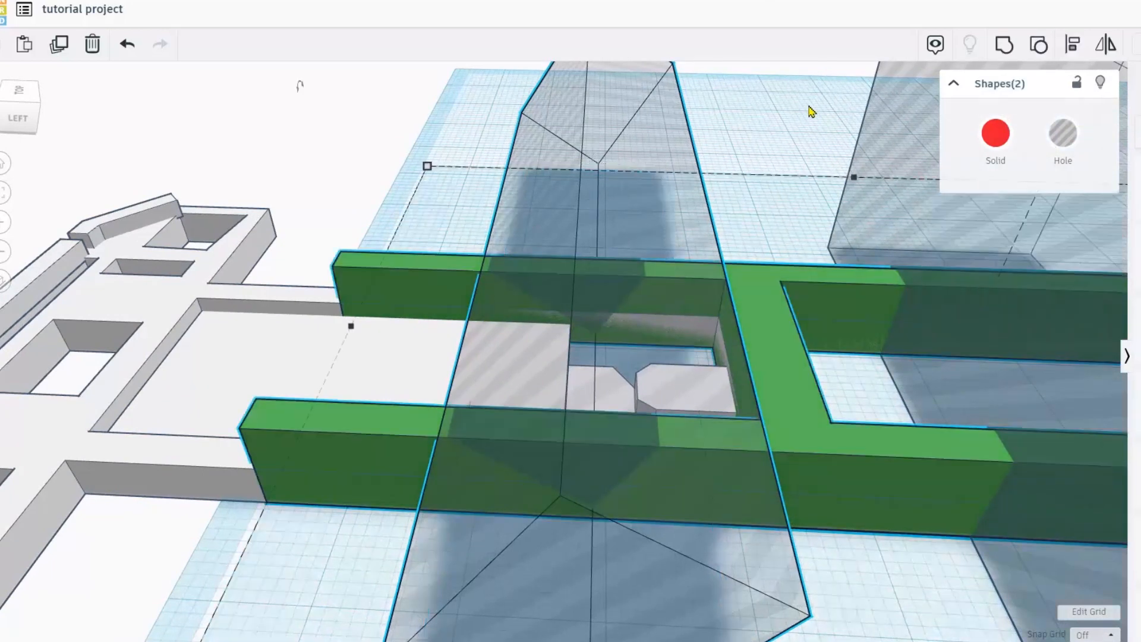
pyautogui.click(1006, 48)
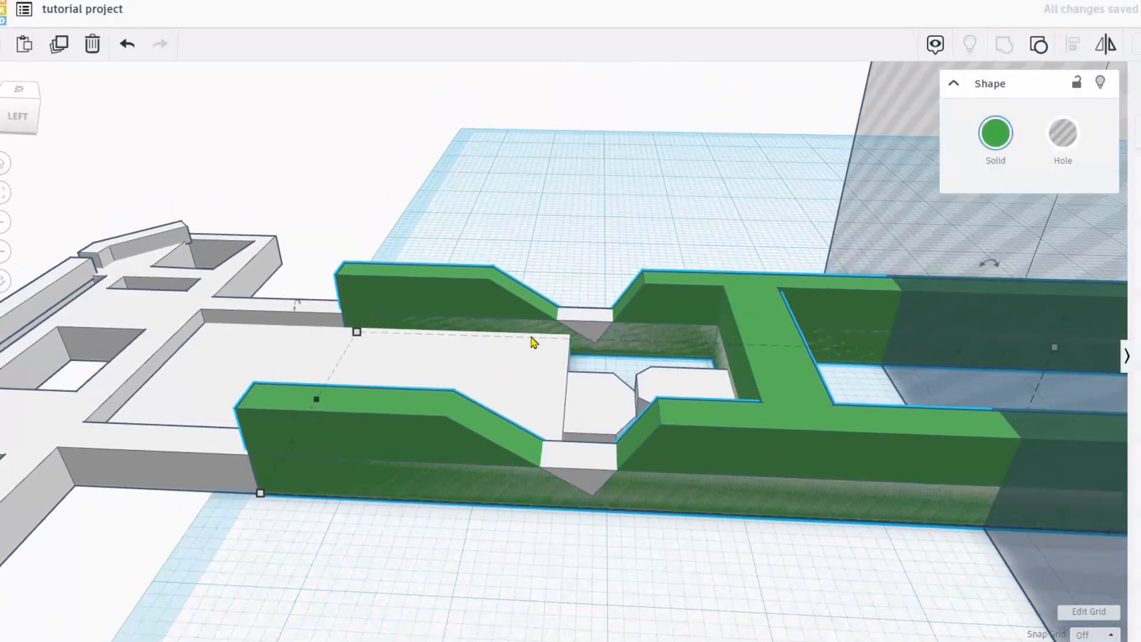
# Try to delete the remaining hole box across the rear part of the rails, and undo the deletion
pyautogui.scroll(-3, 810, 301)
pyautogui.click(916, 303)
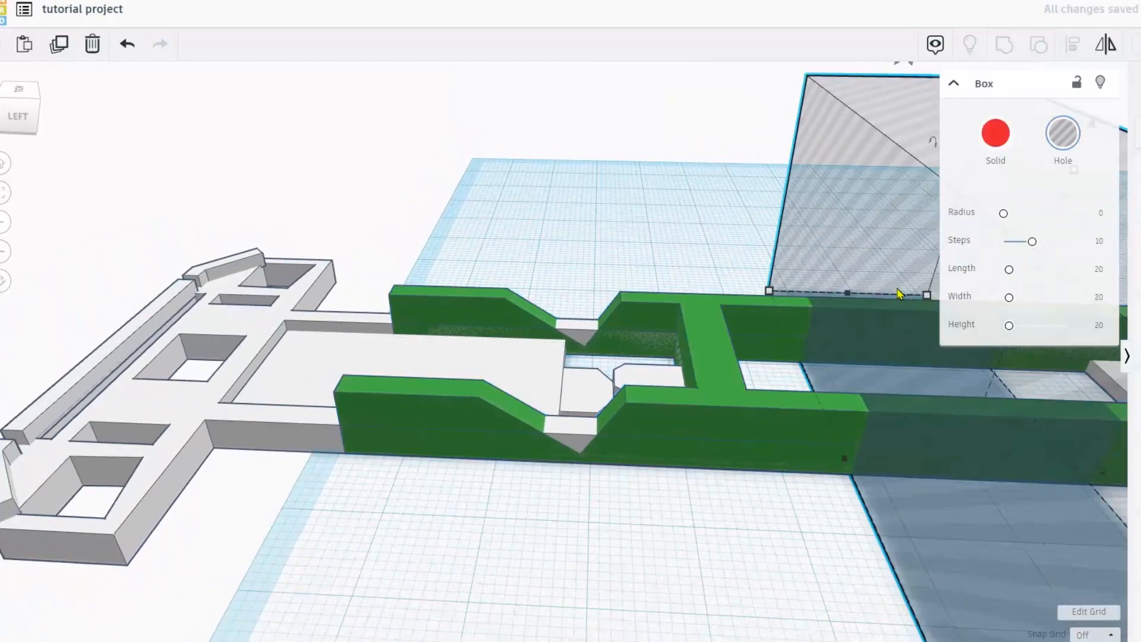
pyautogui.press('Delete')
pyautogui.hotkey('ctrl', 'z')
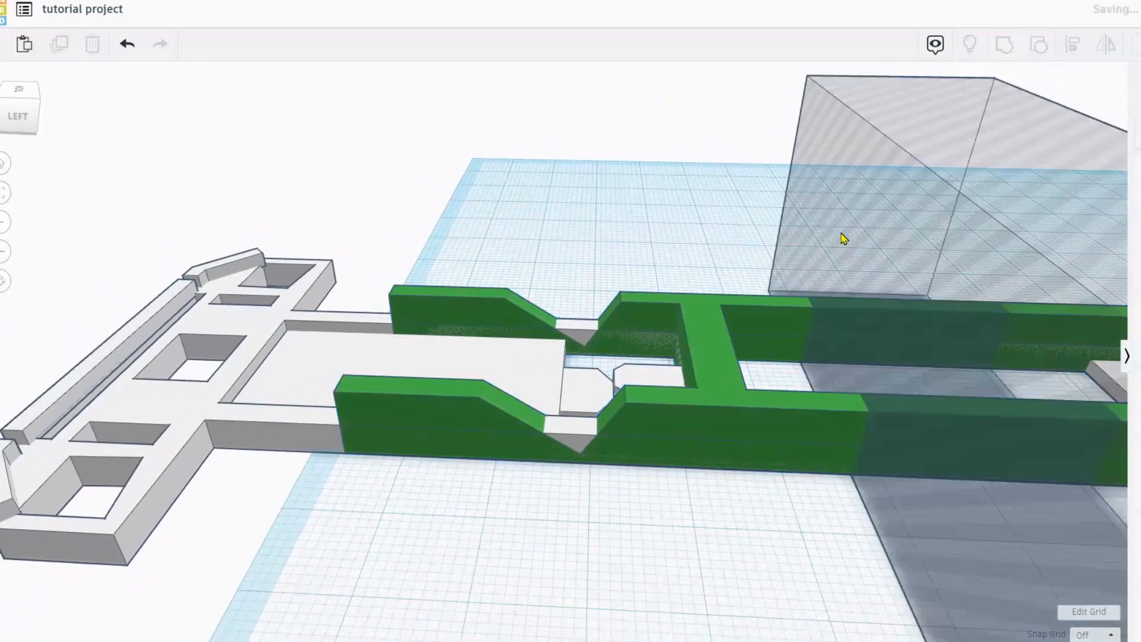
# Duplicate the rear hole box, move the copy over the front crossbar, and size it to reach from the notch to just behind the crossbar
pyautogui.click(838, 238)
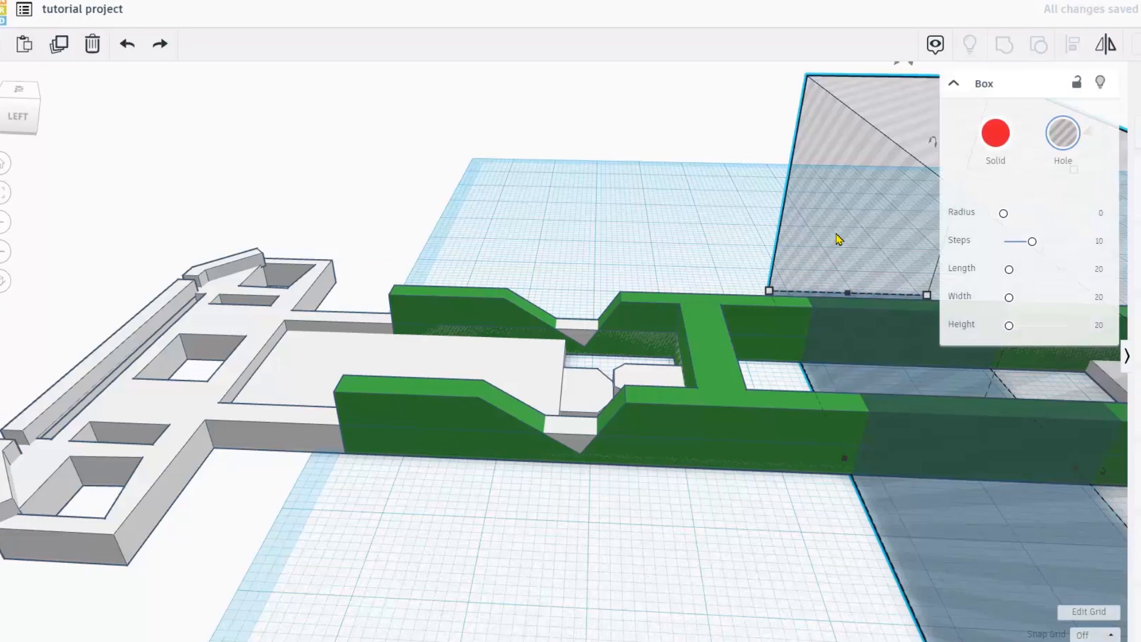
pyautogui.press('Delete')
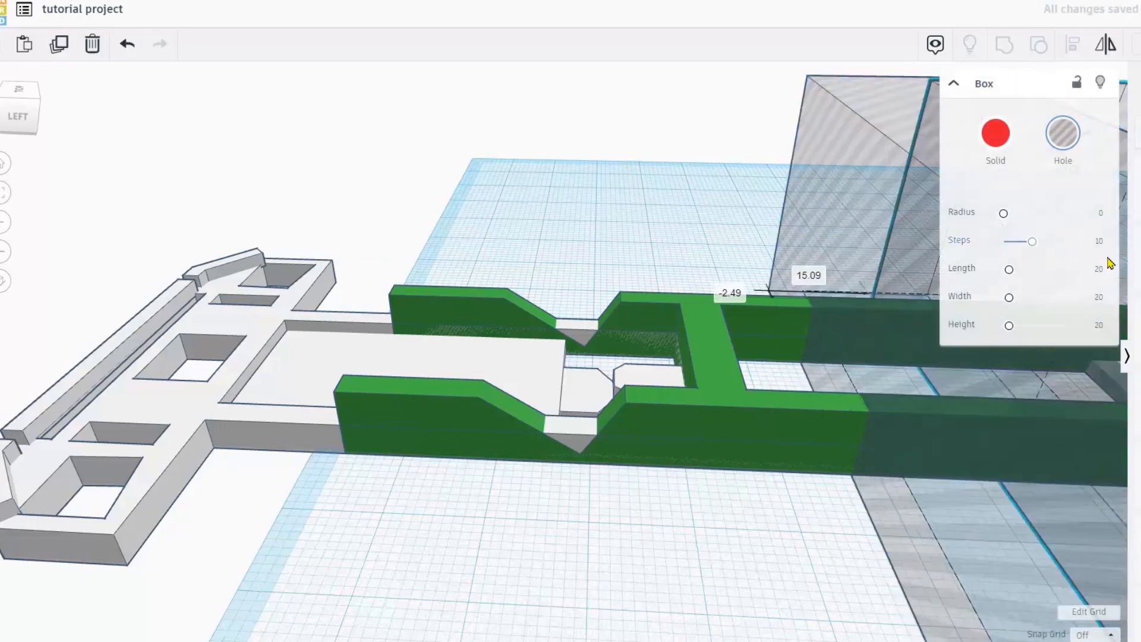
pyautogui.moveTo(859, 237); pyautogui.dragTo(581, 186)
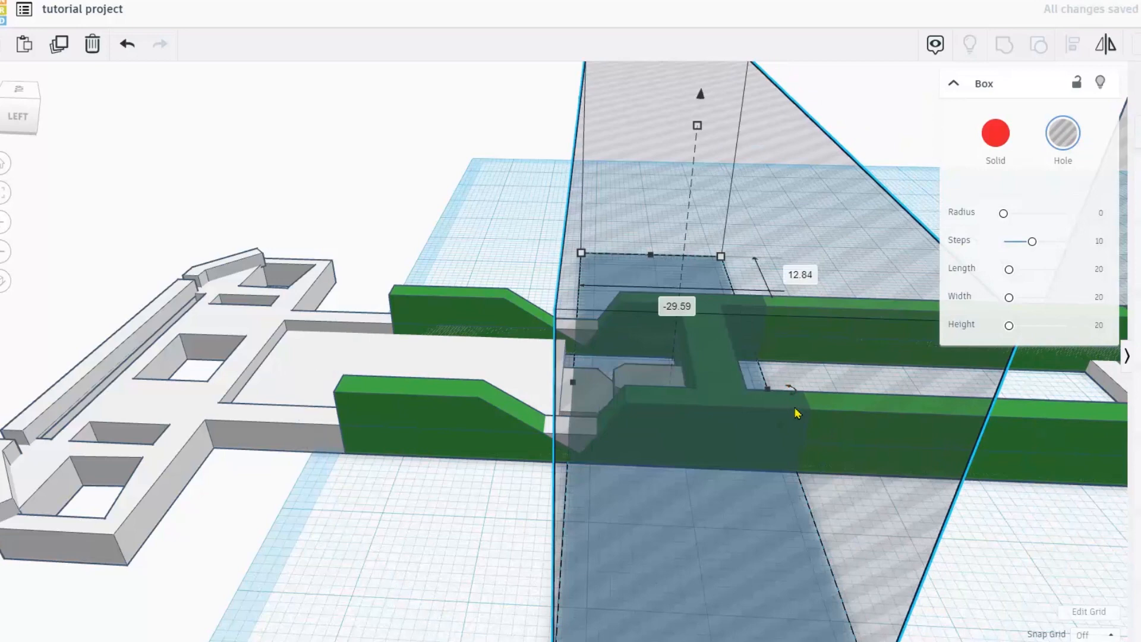
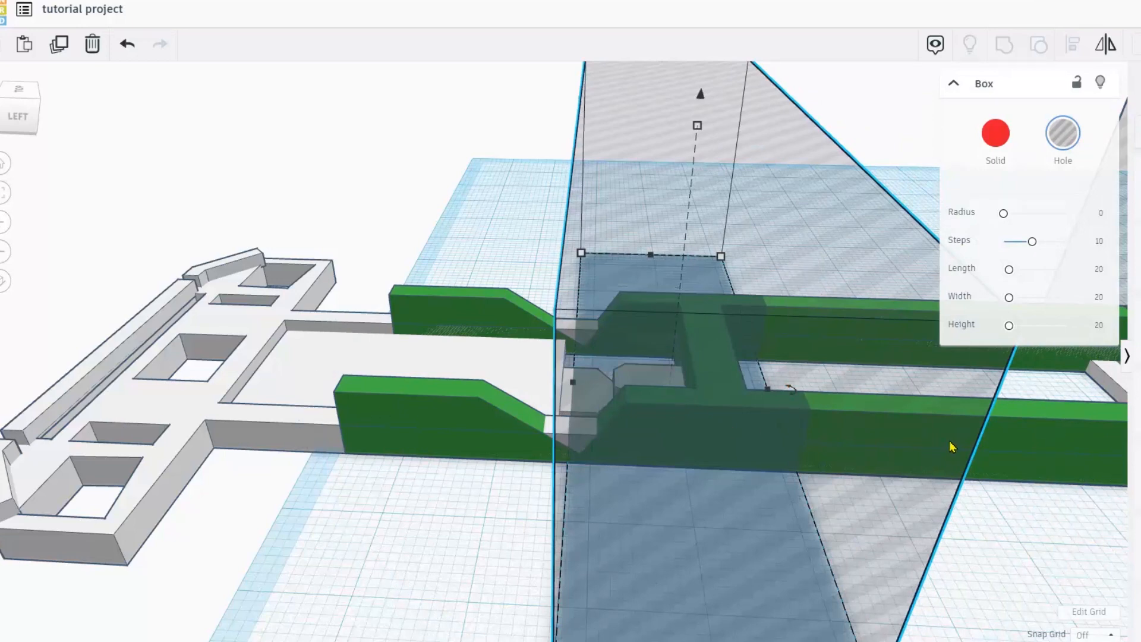
pyautogui.moveTo(767, 388); pyautogui.dragTo(643, 410)
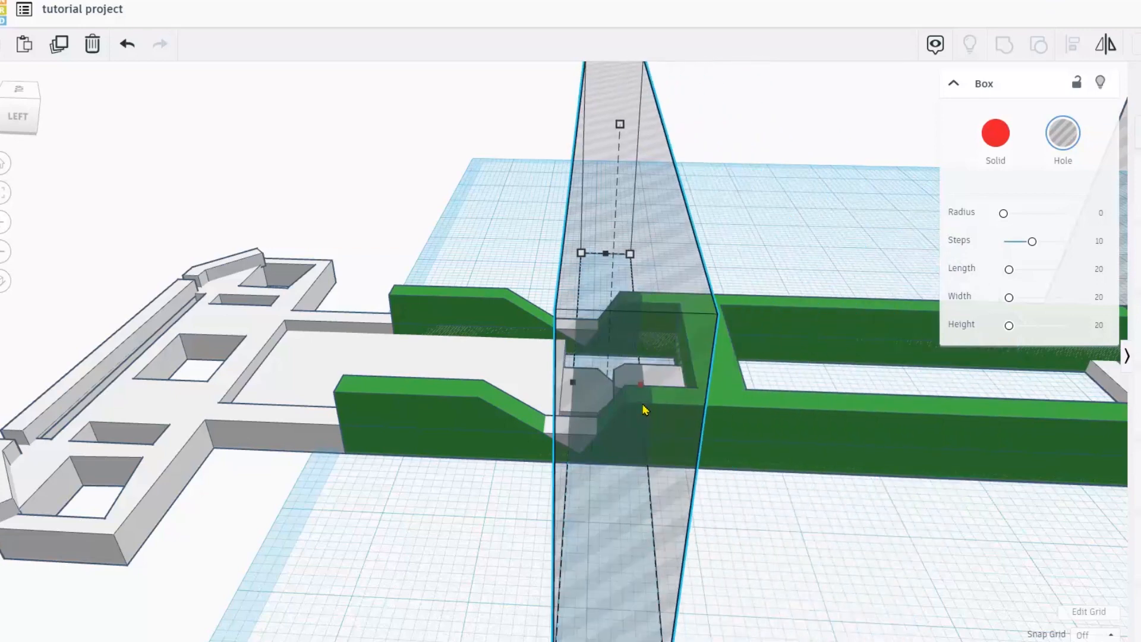
pyautogui.moveTo(644, 410); pyautogui.dragTo(650, 410)
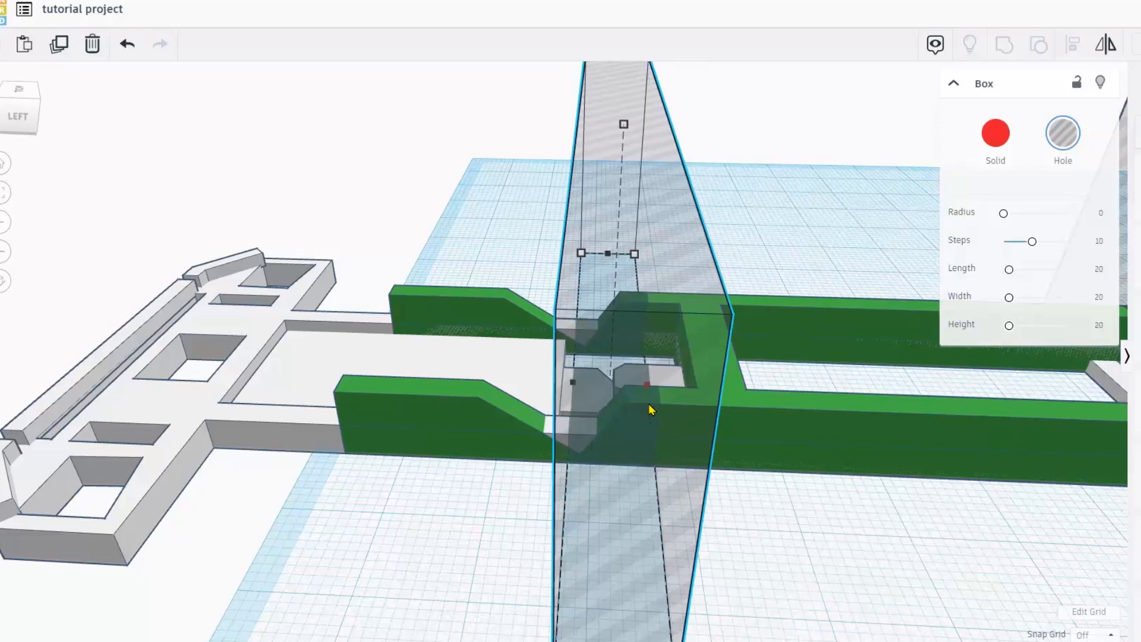
pyautogui.moveTo(651, 409); pyautogui.dragTo(765, 388)
pyautogui.moveTo(752, 433); pyautogui.dragTo(745, 458, button='right')
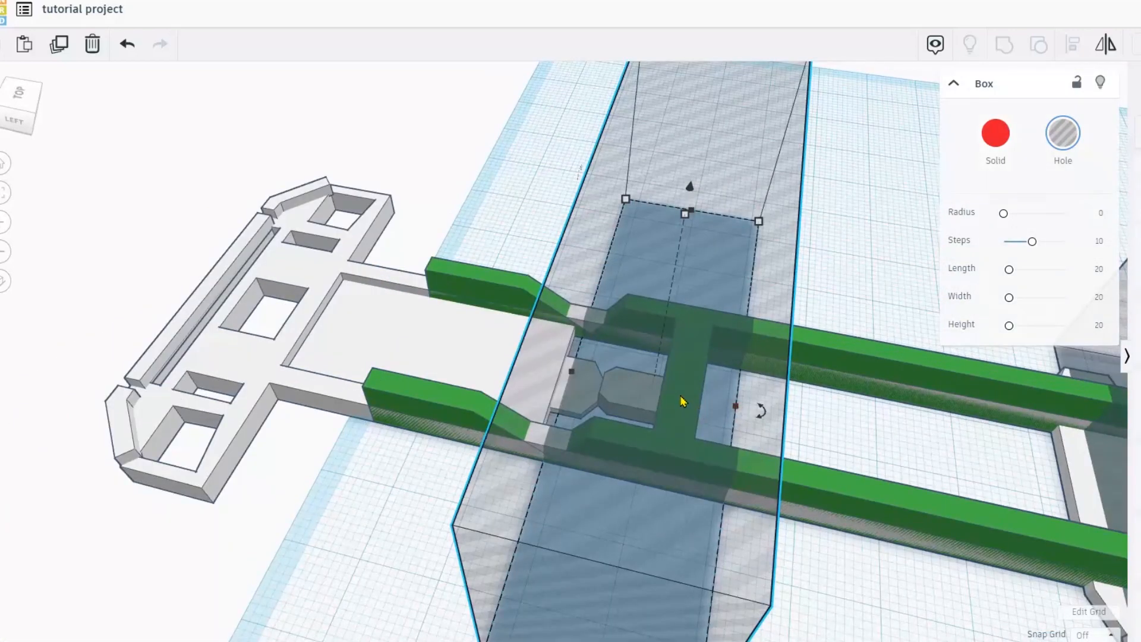
# Group the hole box copy with the green frame to cut away the crossbar and the rails beside it
pyautogui.keyDown('shift'); pyautogui.click(843, 348); pyautogui.keyUp('shift')
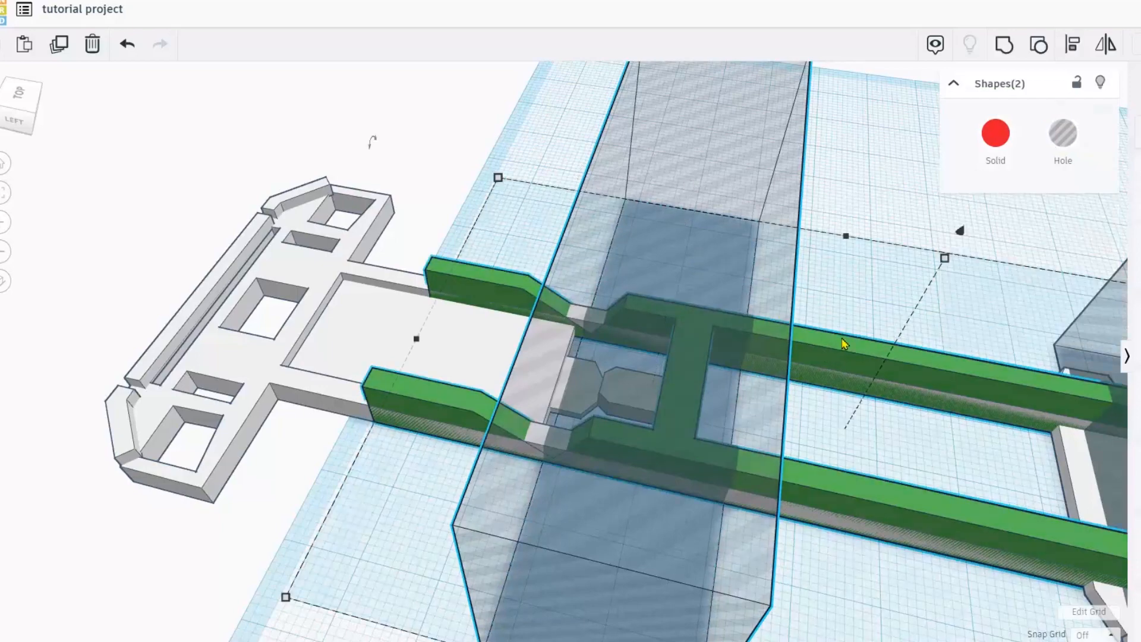
pyautogui.click(1004, 45)
pyautogui.moveTo(823, 268); pyautogui.dragTo(822, 242, button='right')
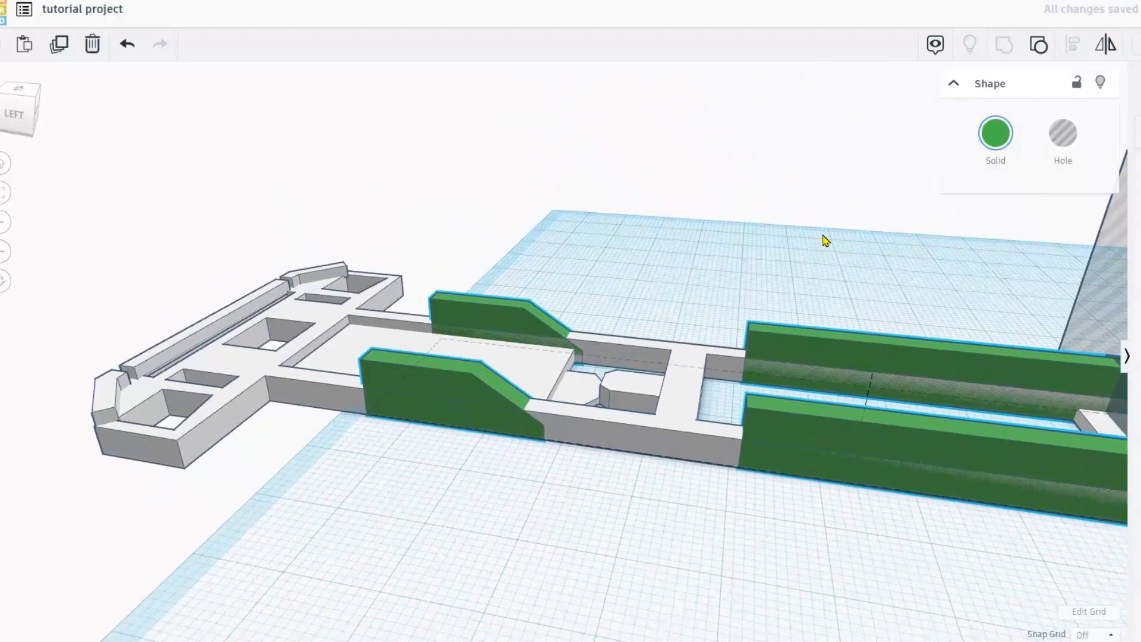
# Place and tilt a hole box at the front ends of the rear green rails to cut them at an angle
pyautogui.moveTo(818, 244); pyautogui.dragTo(663, 271, button='middle')
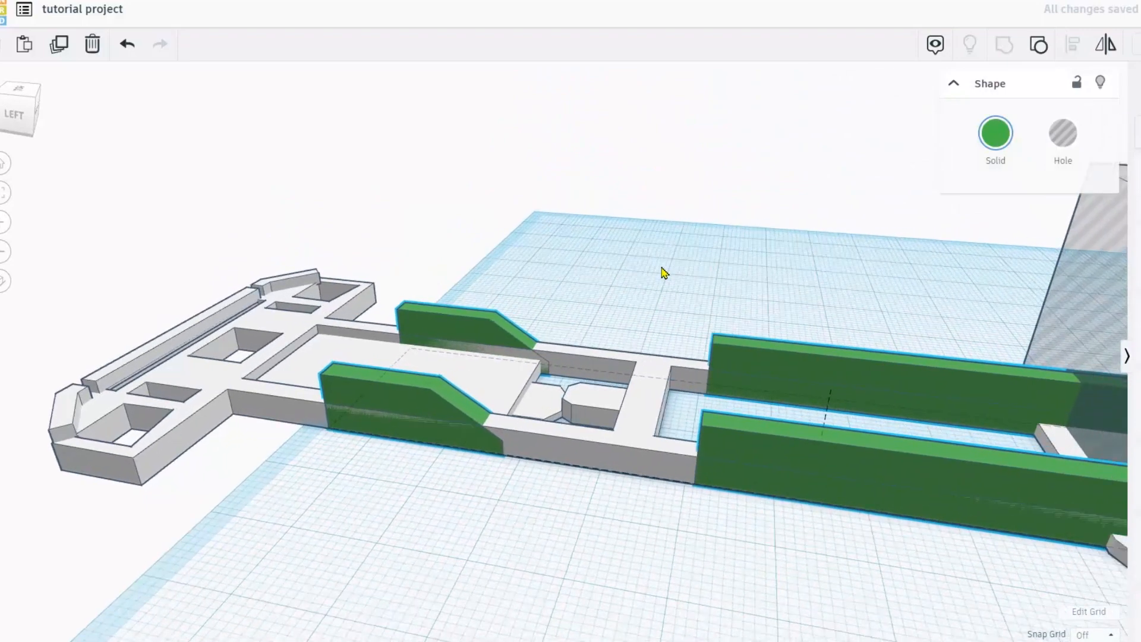
pyautogui.scroll(-2, 664, 270)
pyautogui.click(979, 320)
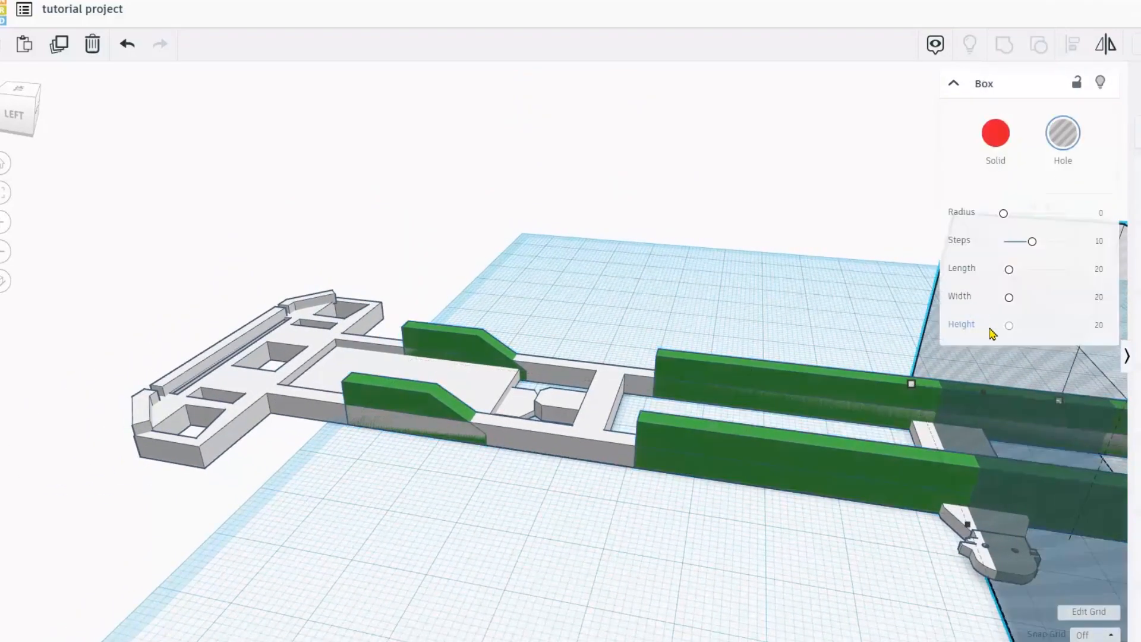
pyautogui.moveTo(1011, 364); pyautogui.dragTo(583, 253)
pyautogui.moveTo(678, 148); pyautogui.dragTo(783, 129)
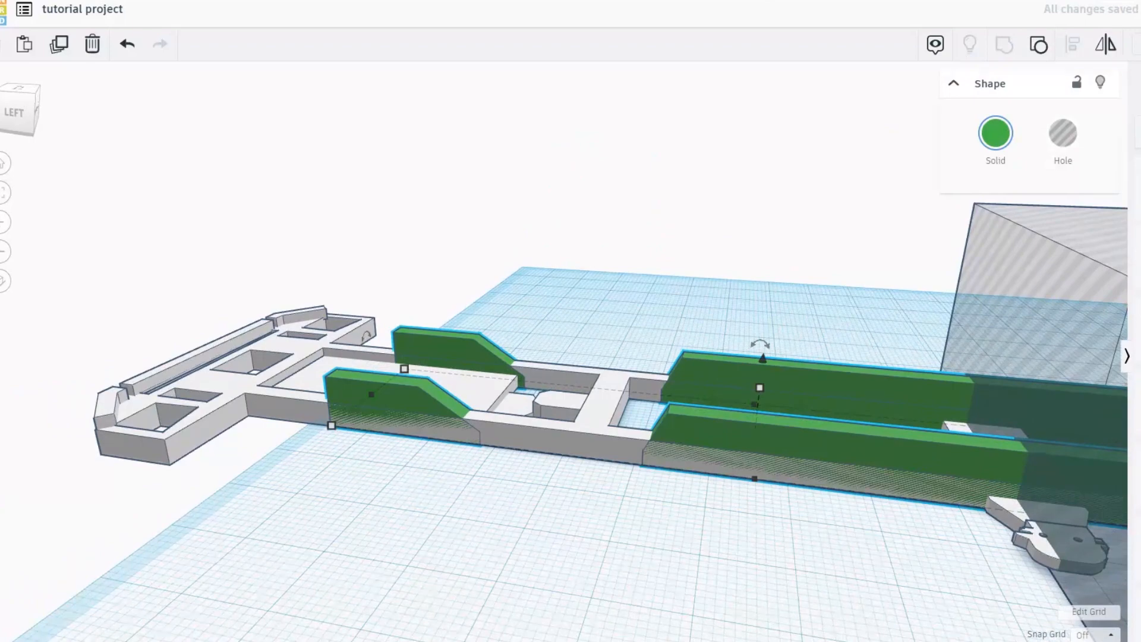
# Increase the height of the rear crosspiece between the green rails to about 6.54
pyautogui.scroll(-3, 248, 418)
pyautogui.moveTo(641, 604); pyautogui.dragTo(616, 606, button='right')
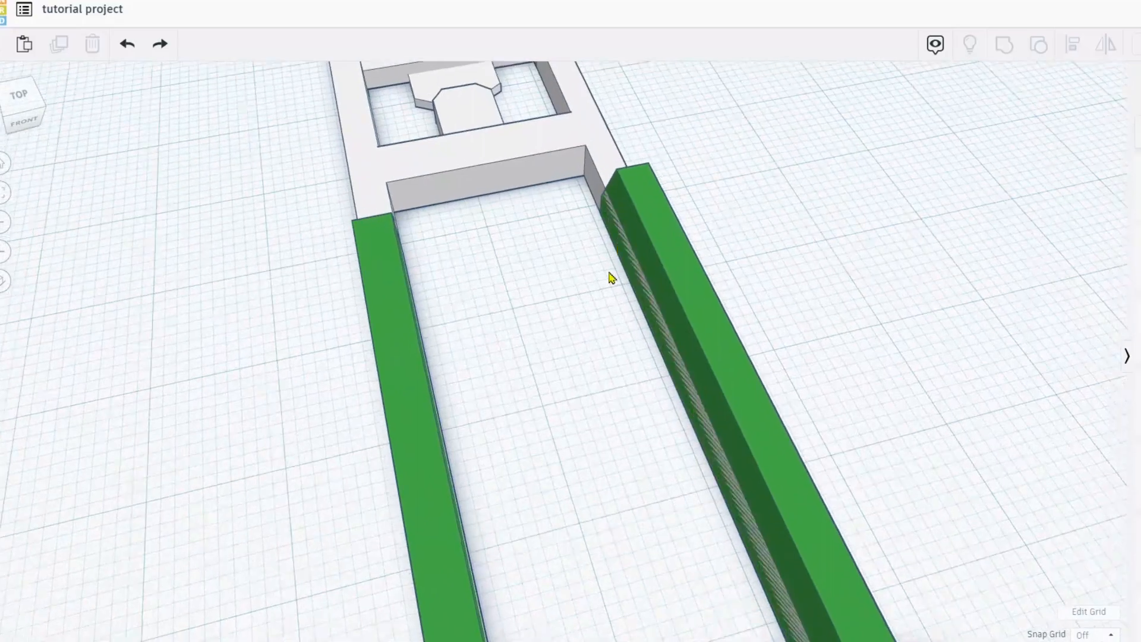
pyautogui.scroll(-3, 654, 333)
pyautogui.moveTo(680, 376); pyautogui.dragTo(561, 443, button='right')
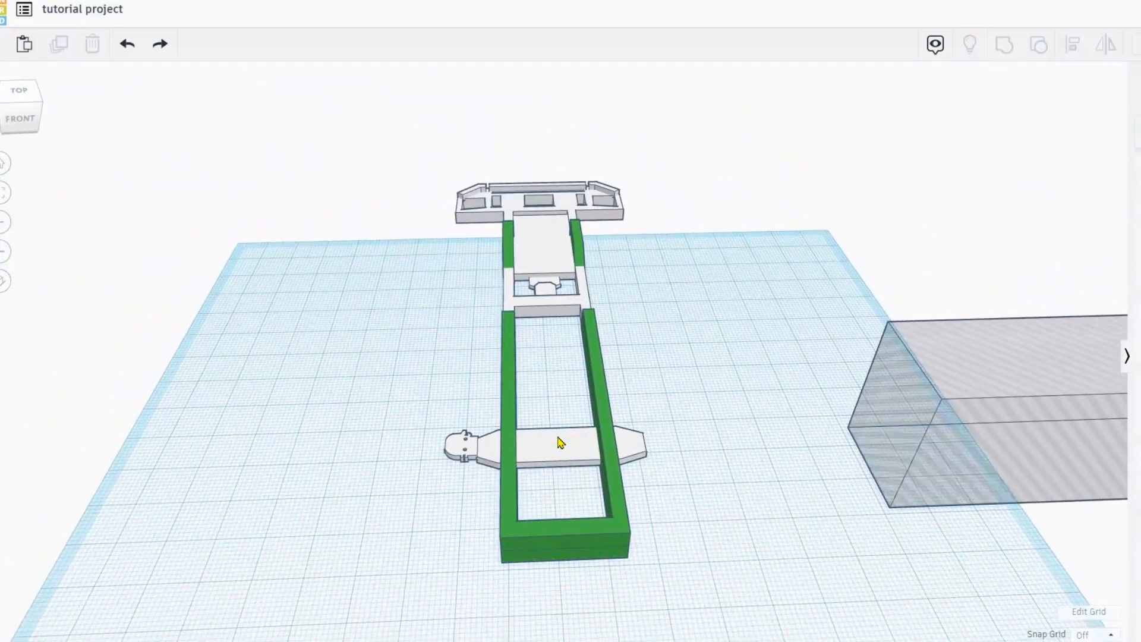
pyautogui.click(561, 441)
pyautogui.scroll(4, 212, 408)
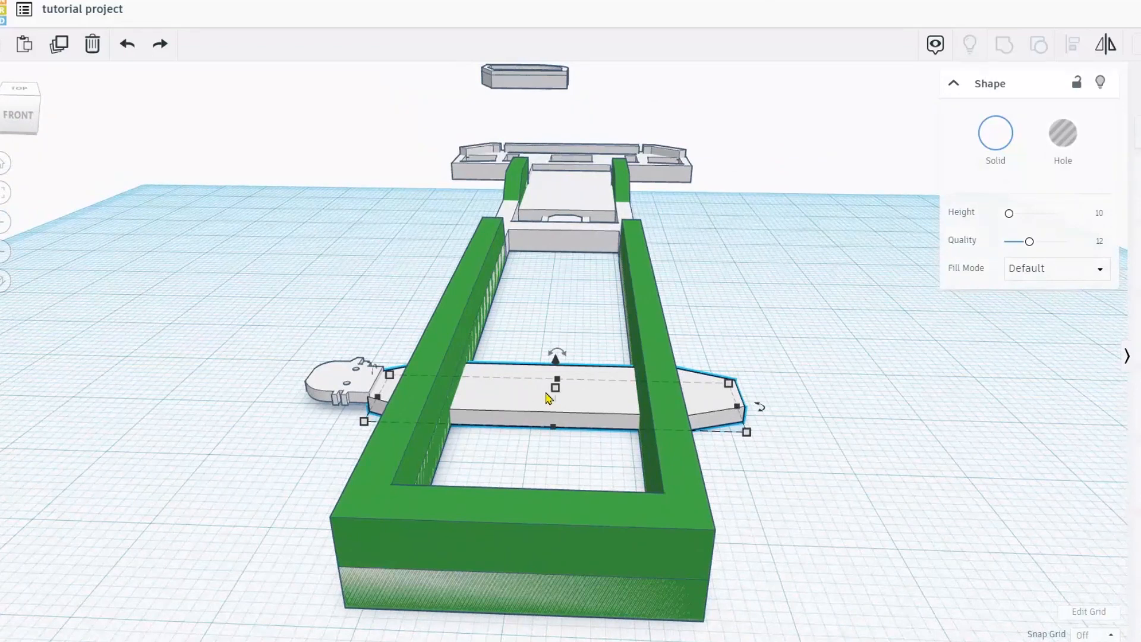
pyautogui.moveTo(555, 389); pyautogui.dragTo(551, 353)
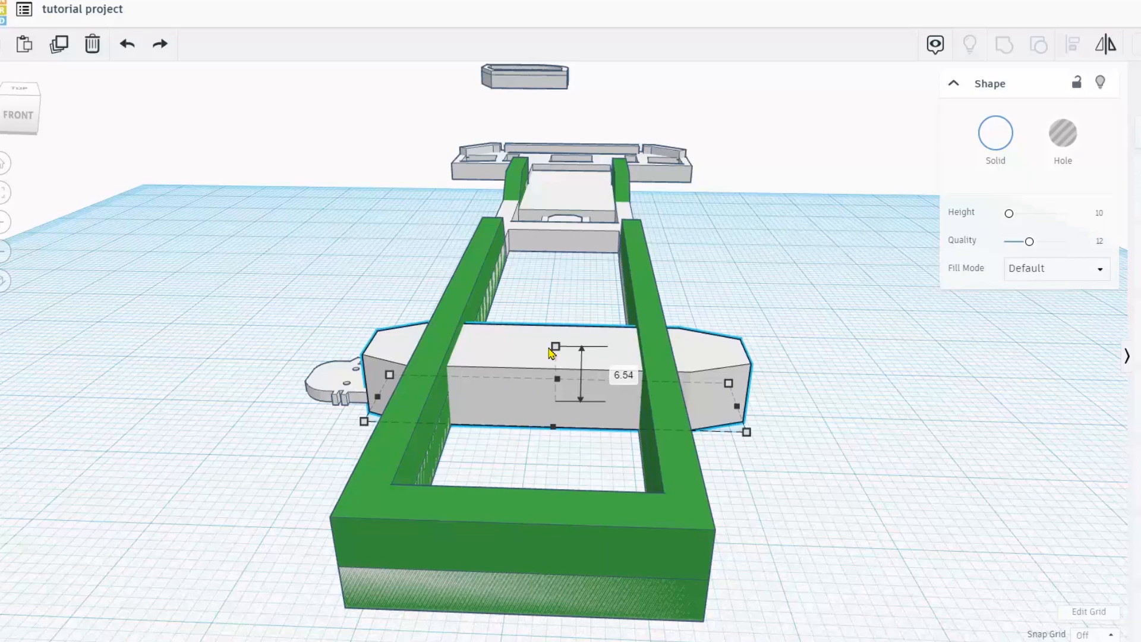
pyautogui.moveTo(550, 378); pyautogui.dragTo(389, 452, button='right')
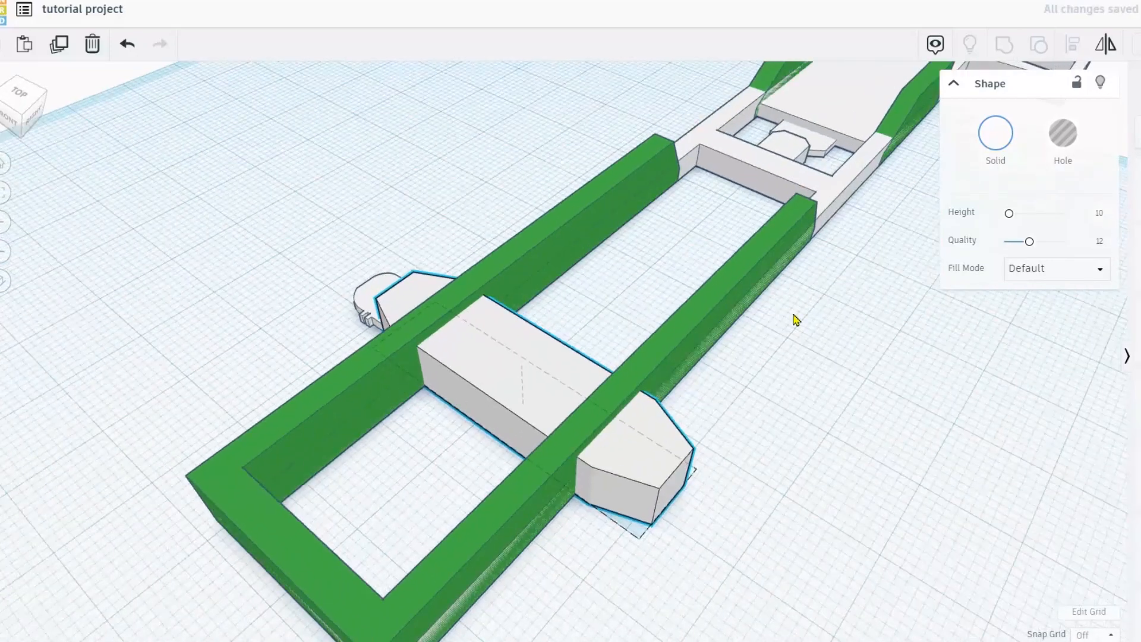
# Move the remaining hole box over the rear of the frame and fit it across both rails behind the rear crosspiece
pyautogui.moveTo(1139, 187); pyautogui.dragTo(400, 495)
pyautogui.moveTo(344, 440); pyautogui.dragTo(240, 342)
pyautogui.moveTo(509, 605); pyautogui.dragTo(605, 632)
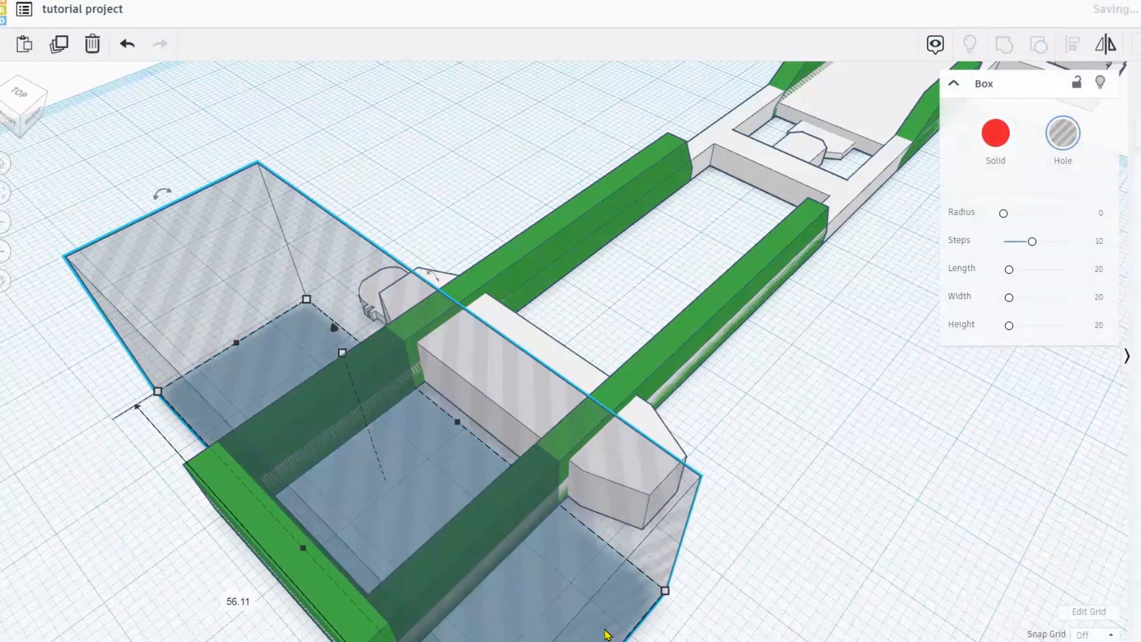
pyautogui.moveTo(606, 631); pyautogui.dragTo(373, 294, button='right')
# Tilt the rear hole box slightly and shift it so its slanted face cuts through the rear side of the crosspiece
pyautogui.moveTo(401, 263); pyautogui.dragTo(392, 291)
pyautogui.moveTo(362, 297); pyautogui.dragTo(388, 341, button='right')
pyautogui.moveTo(453, 123); pyautogui.dragTo(517, 84)
pyautogui.moveTo(418, 174); pyautogui.dragTo(449, 172, button='right')
pyautogui.moveTo(416, 101); pyautogui.dragTo(397, 45)
pyautogui.moveTo(402, 95); pyautogui.dragTo(399, 98)
pyautogui.moveTo(395, 165); pyautogui.dragTo(470, 171)
pyautogui.moveTo(440, 117); pyautogui.dragTo(419, 63)
pyautogui.moveTo(452, 173); pyautogui.dragTo(435, 168)
pyautogui.moveTo(466, 227)
pyautogui.mouseDown(button='right')
pyautogui.moveTo(479, 191)
pyautogui.moveTo(485, 236)
pyautogui.mouseUp(button='right')
pyautogui.moveTo(390, 119); pyautogui.dragTo(369, 76)
pyautogui.moveTo(436, 132); pyautogui.dragTo(376, 287, button='right')
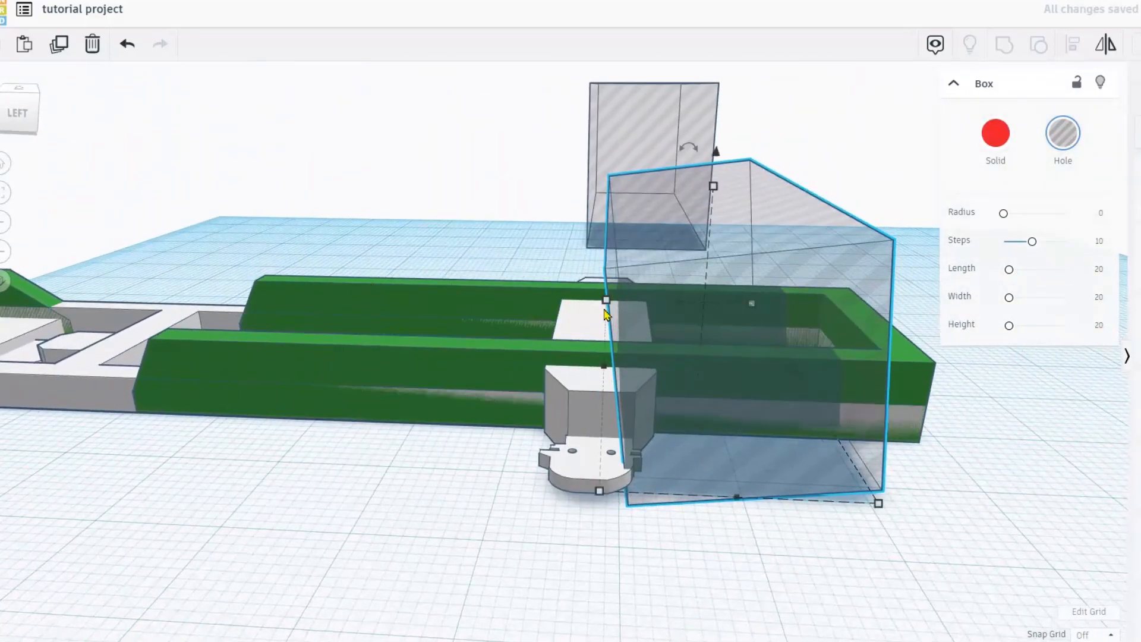
pyautogui.moveTo(695, 311)
pyautogui.mouseDown()
pyautogui.moveTo(729, 316)
pyautogui.moveTo(705, 316)
pyautogui.mouseUp()
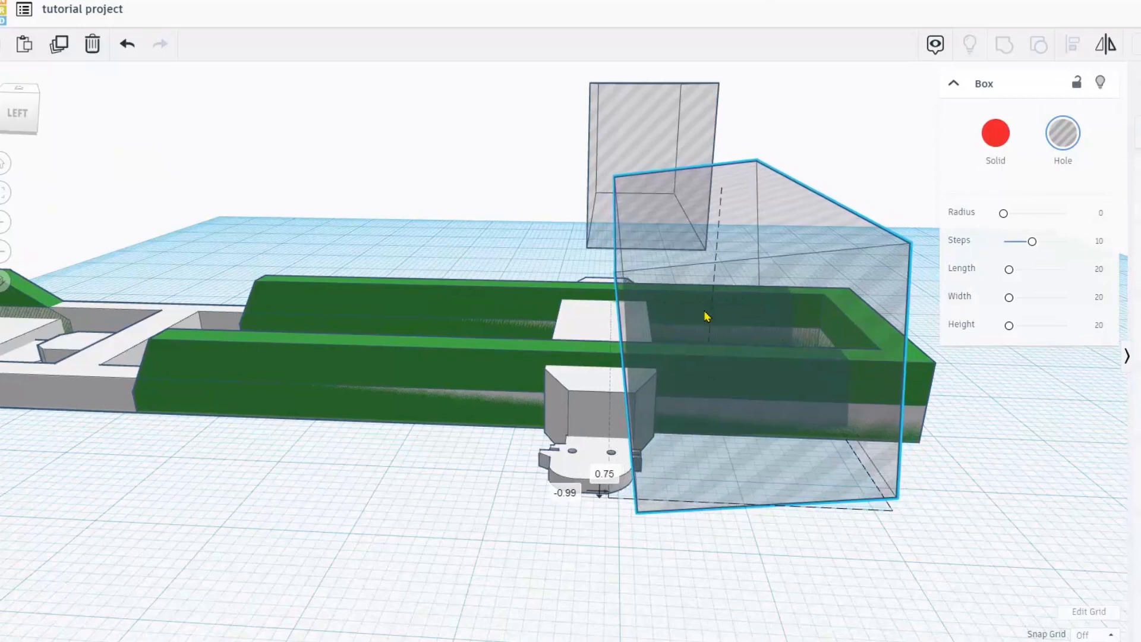
# Examine from both sides of the frame how the tilted hole box overlaps the rear crosspiece
pyautogui.moveTo(270, 411); pyautogui.dragTo(271, 412, button='right')
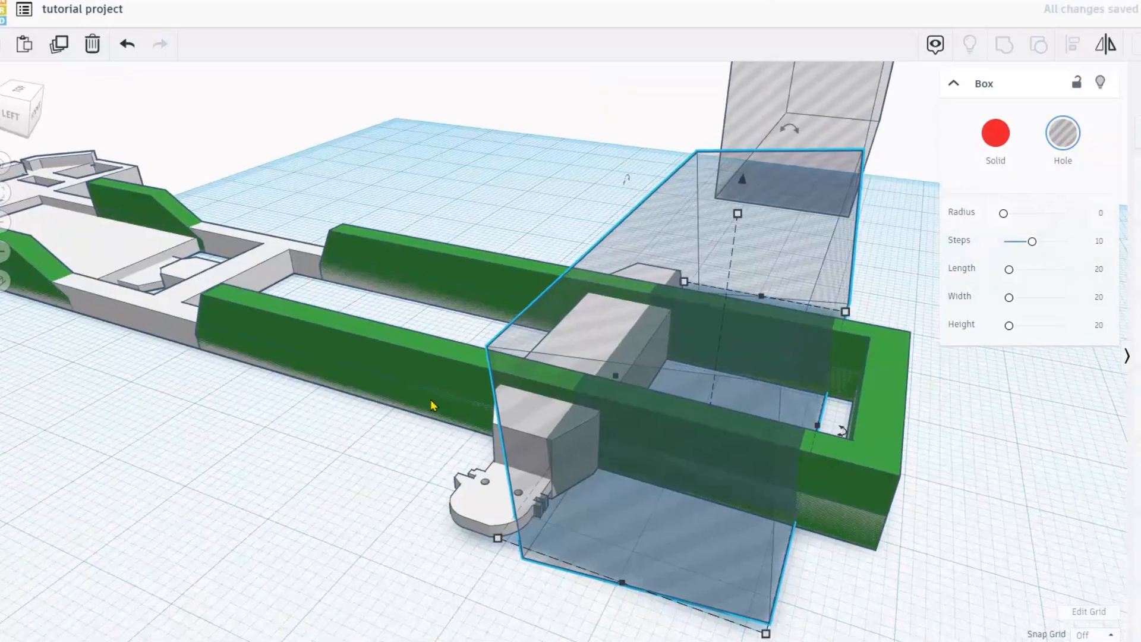
pyautogui.scroll(5, 516, 481)
pyautogui.moveTo(516, 485); pyautogui.dragTo(568, 568, button='right')
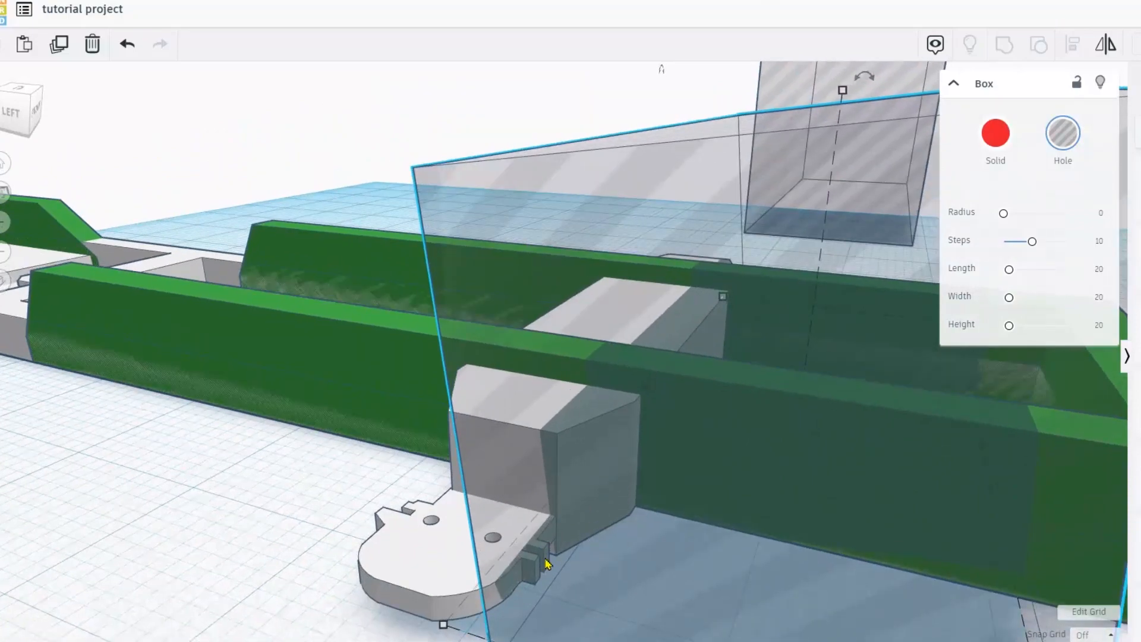
pyautogui.scroll(-4, 515, 570)
pyautogui.moveTo(477, 560); pyautogui.dragTo(568, 560, button='right')
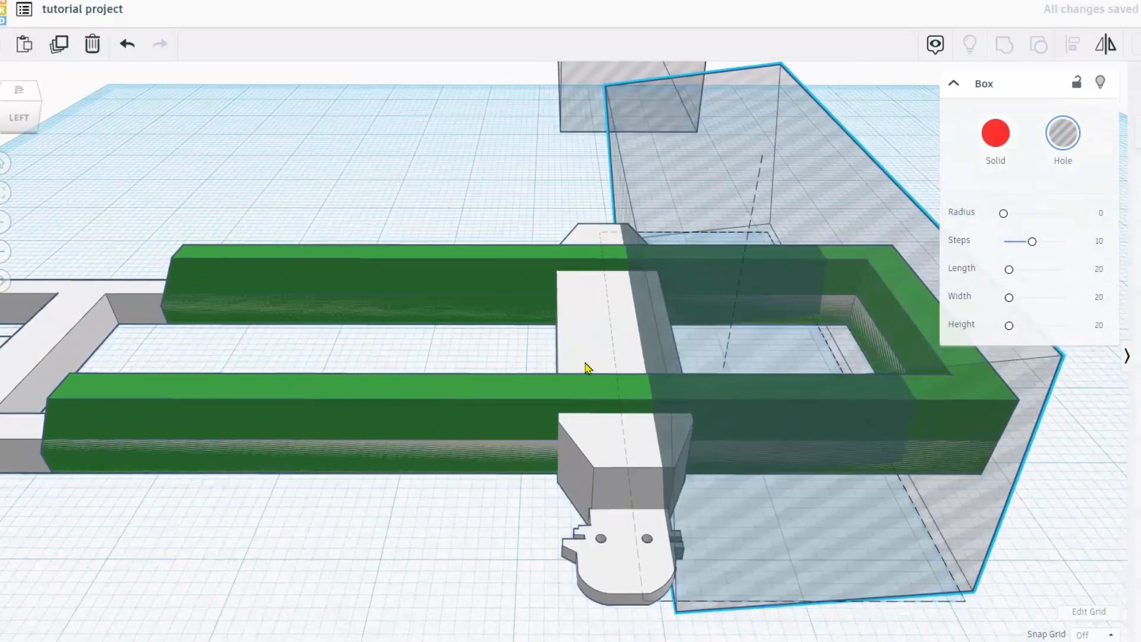
pyautogui.click(590, 367)
pyautogui.moveTo(401, 432); pyautogui.dragTo(590, 167, button='right')
pyautogui.click(590, 167)
pyautogui.moveTo(391, 282); pyautogui.dragTo(358, 277, button='right')
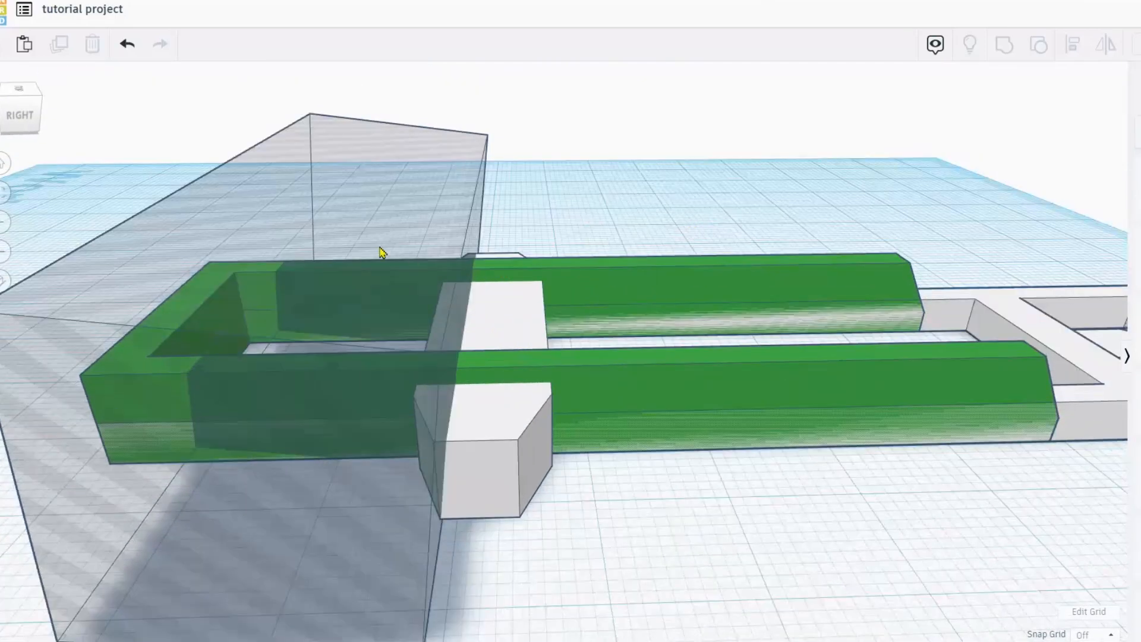
# Duplicate the tilted hole box and nudge the copy forward along the rails to the front side of the rear crosspiece
pyautogui.click(381, 253)
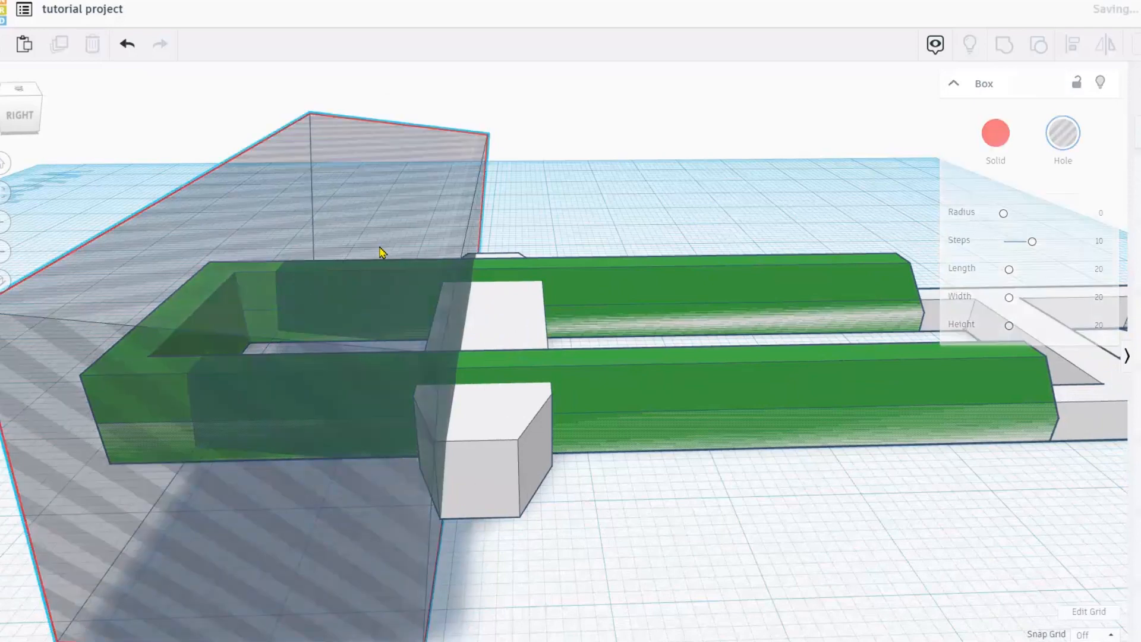
pyautogui.press('Right')
pyautogui.press('Right')
pyautogui.press('Right')
pyautogui.press('Right')
pyautogui.press('Right')
pyautogui.press('Right')
pyautogui.press('Right')
pyautogui.press('Right')
pyautogui.press('Right')
pyautogui.press('Right')
pyautogui.press('Right')
pyautogui.press('Right')
pyautogui.press('Right')
pyautogui.press('Right')
pyautogui.press('Right')
pyautogui.press('Right')
pyautogui.press('Right')
pyautogui.press('Right')
pyautogui.press('Right')
pyautogui.press('Right')
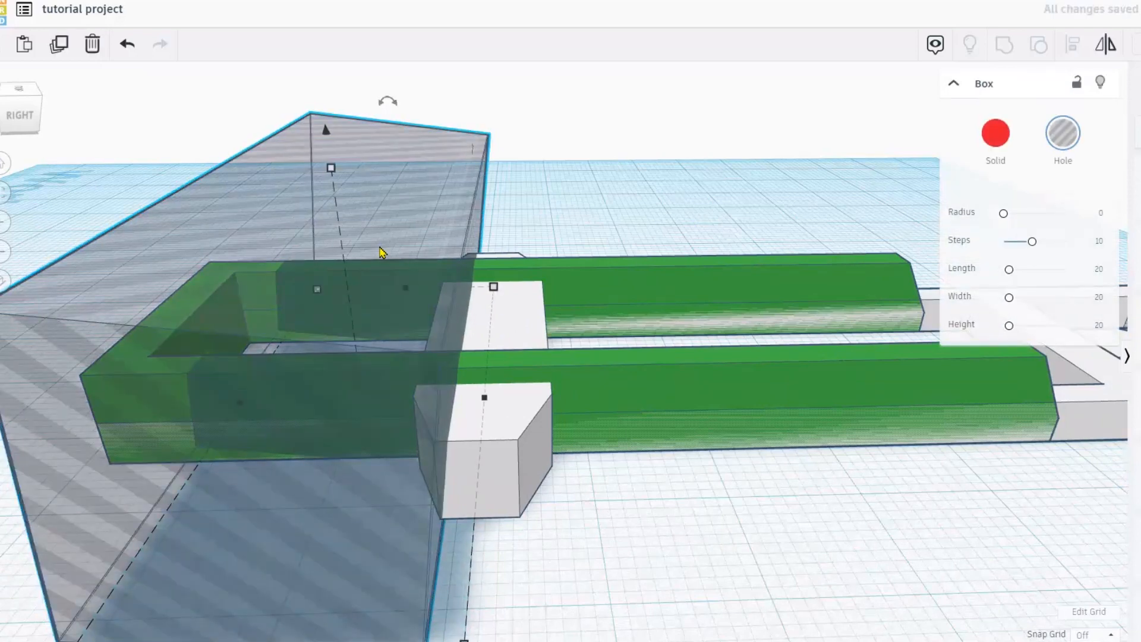
pyautogui.press('Right')
pyautogui.press('Right')
pyautogui.press('Right')
pyautogui.press('Right')
pyautogui.press('Right')
pyautogui.press('Right')
pyautogui.press('Right')
pyautogui.press('Right')
pyautogui.press('Right')
pyautogui.press('Right')
pyautogui.press('Right')
pyautogui.press('Right')
pyautogui.press('Right')
pyautogui.press('Right')
pyautogui.press('Right')
pyautogui.press('Right')
pyautogui.press('Right')
pyautogui.press('Right')
pyautogui.press('Right')
pyautogui.press('Right')
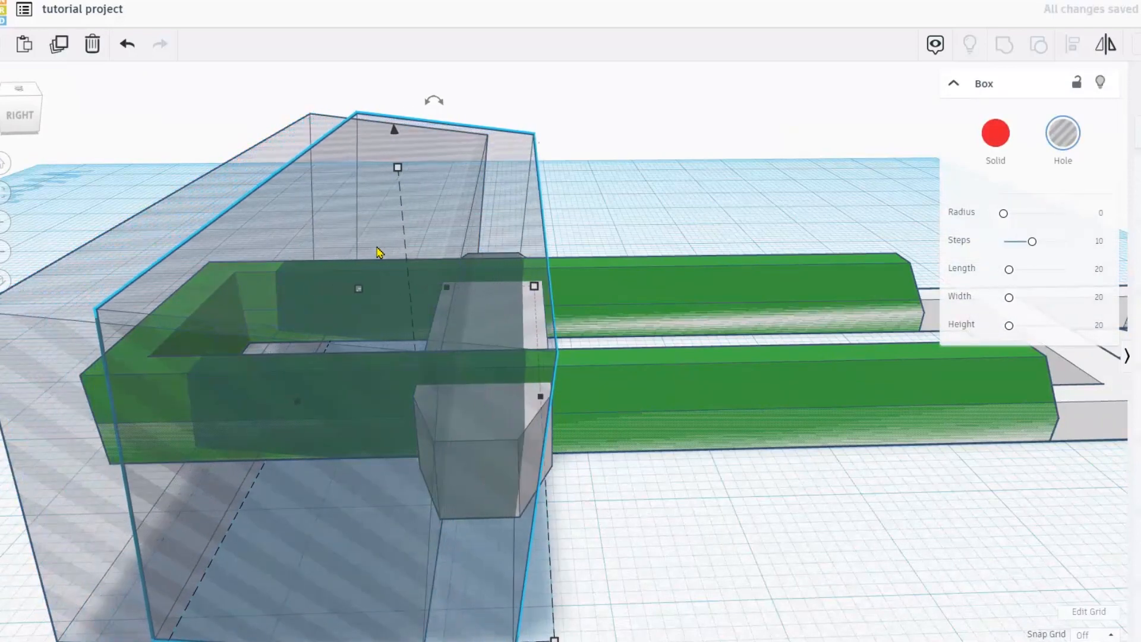
pyautogui.press('Right')
pyautogui.press('Right')
pyautogui.press('Right')
pyautogui.press('Right')
pyautogui.press('Right')
pyautogui.press('Right')
pyautogui.press('Right')
pyautogui.press('Right')
pyautogui.press('Right')
pyautogui.press('Right')
pyautogui.press('Right')
pyautogui.press('Right')
pyautogui.press('Right')
pyautogui.press('Right')
pyautogui.press('Right')
pyautogui.press('Right')
pyautogui.press('Right')
pyautogui.press('Right')
pyautogui.press('Right')
pyautogui.press('Right')
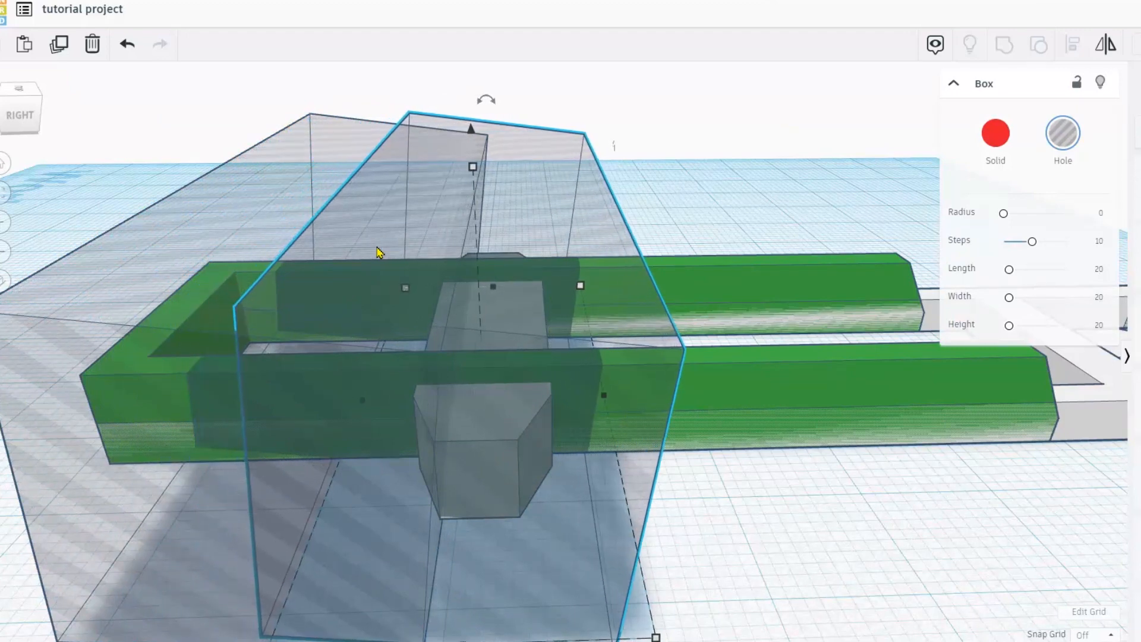
pyautogui.press('Right')
pyautogui.press('Right')
pyautogui.press('Right')
pyautogui.press('Right')
pyautogui.press('Right')
pyautogui.press('Right')
pyautogui.press('Right')
pyautogui.press('Right')
pyautogui.press('Right')
pyautogui.press('Right')
pyautogui.press('Right')
pyautogui.press('Right')
pyautogui.press('Right')
pyautogui.press('Right')
pyautogui.press('Right')
pyautogui.press('Right')
pyautogui.press('Right')
pyautogui.press('Right')
pyautogui.press('Right')
pyautogui.press('Right')
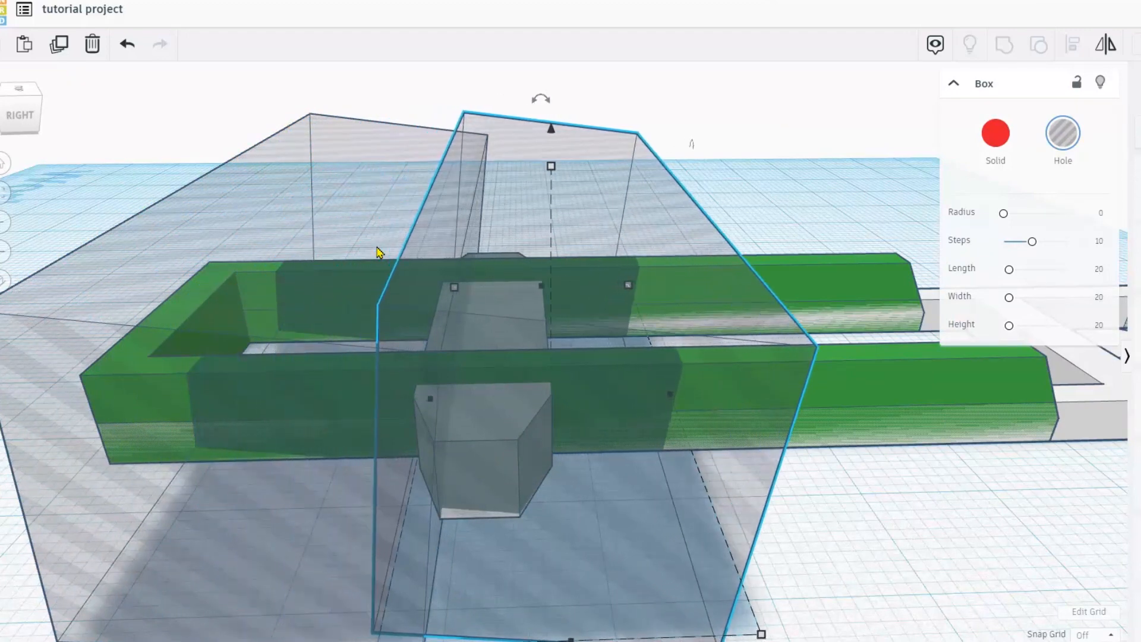
pyautogui.press('Right')
pyautogui.press('Right')
pyautogui.press('Right')
pyautogui.press('Right')
pyautogui.press('Right')
pyautogui.press('Right')
pyautogui.press('Right')
pyautogui.press('Right')
pyautogui.press('Right')
pyautogui.press('Right')
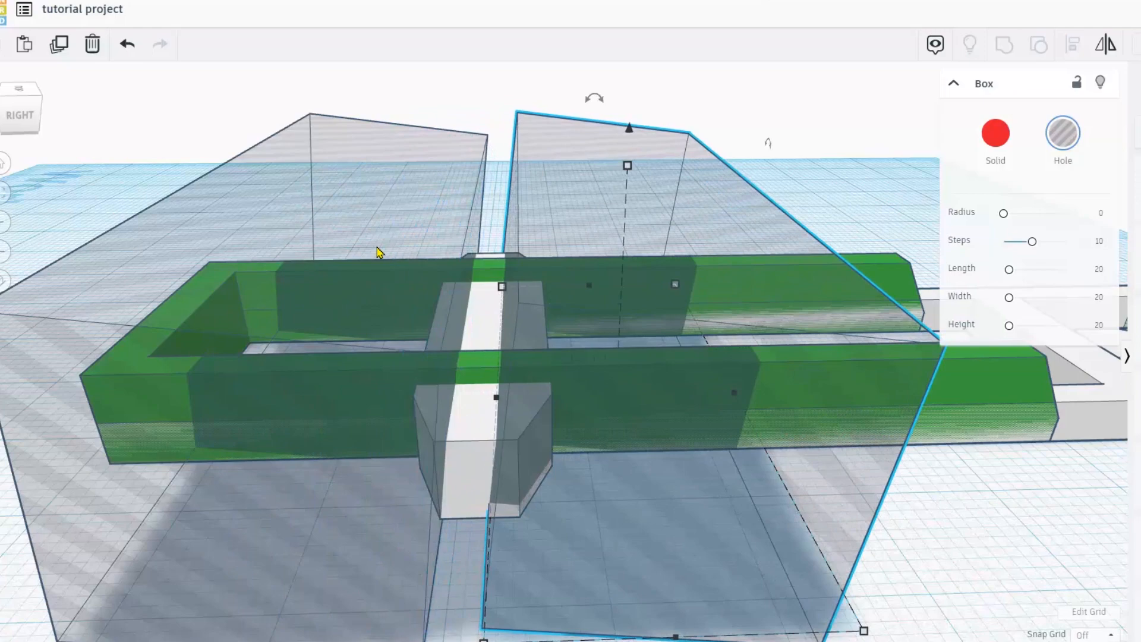
# Mirror the hole box copy along the frame's length and nudge it rearward over the front side of the crosspiece
pyautogui.click(1098, 45)
pyautogui.click(602, 284)
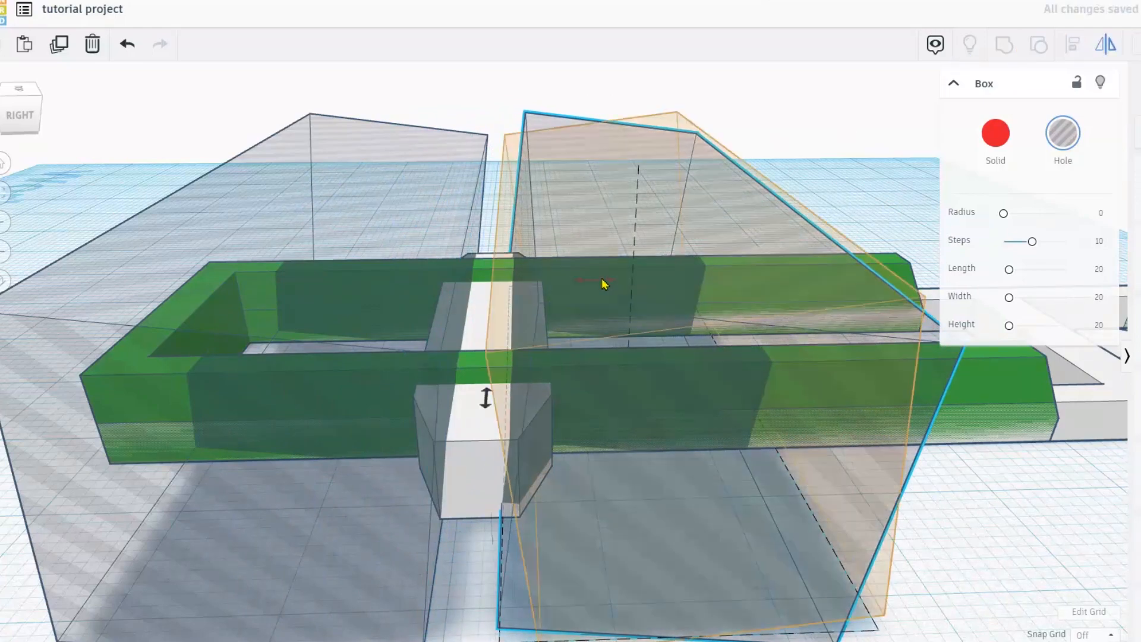
pyautogui.scroll(2, 544, 327)
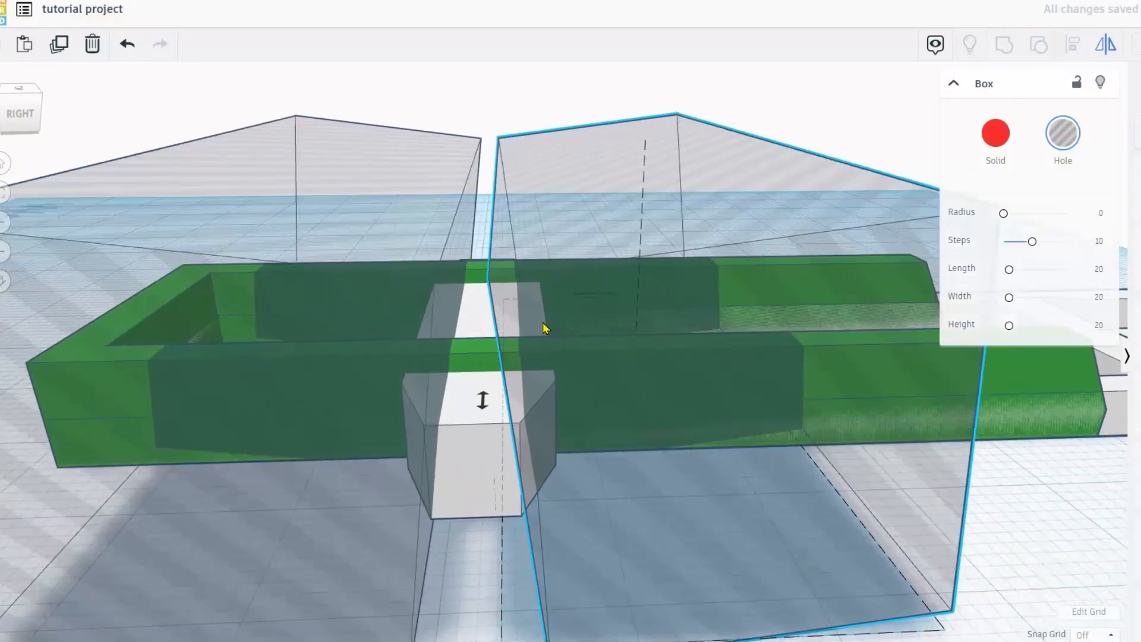
pyautogui.press('Left')
pyautogui.press('Left')
pyautogui.press('Left')
pyautogui.press('Left')
pyautogui.press('Left')
pyautogui.press('Left')
pyautogui.press('Left')
pyautogui.press('Left')
pyautogui.press('Left')
pyautogui.press('Left')
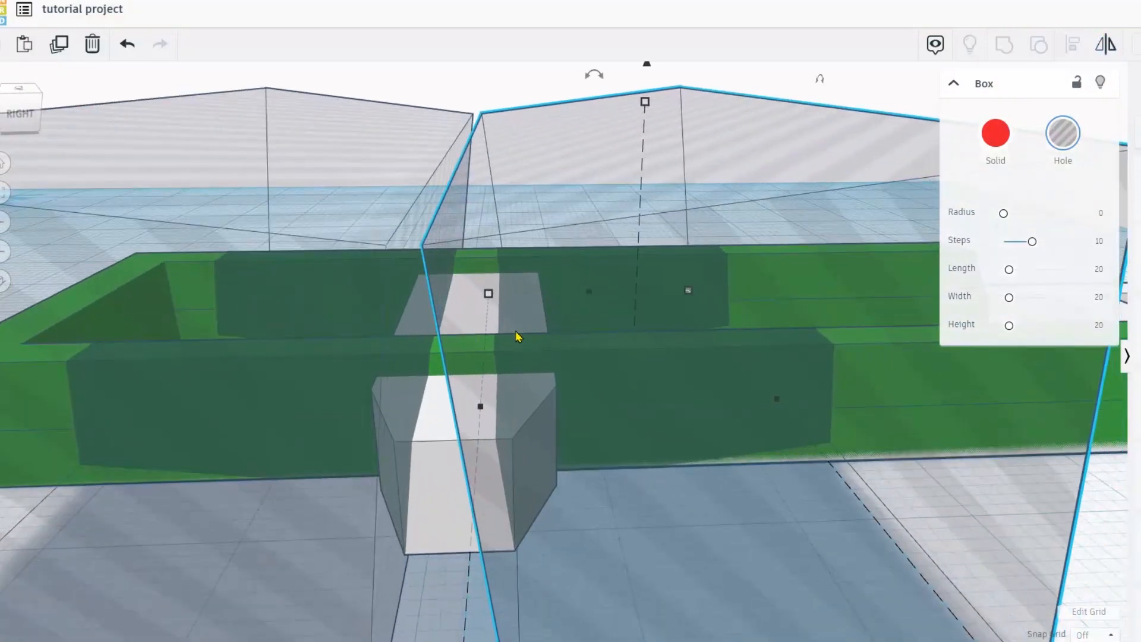
# Group the rear crosspiece with both tilted hole boxes to cut its front and rear sides at a slant
pyautogui.scroll(2, 530, 483)
pyautogui.scroll(-4, 530, 483)
pyautogui.moveTo(533, 494); pyautogui.dragTo(526, 502, button='right')
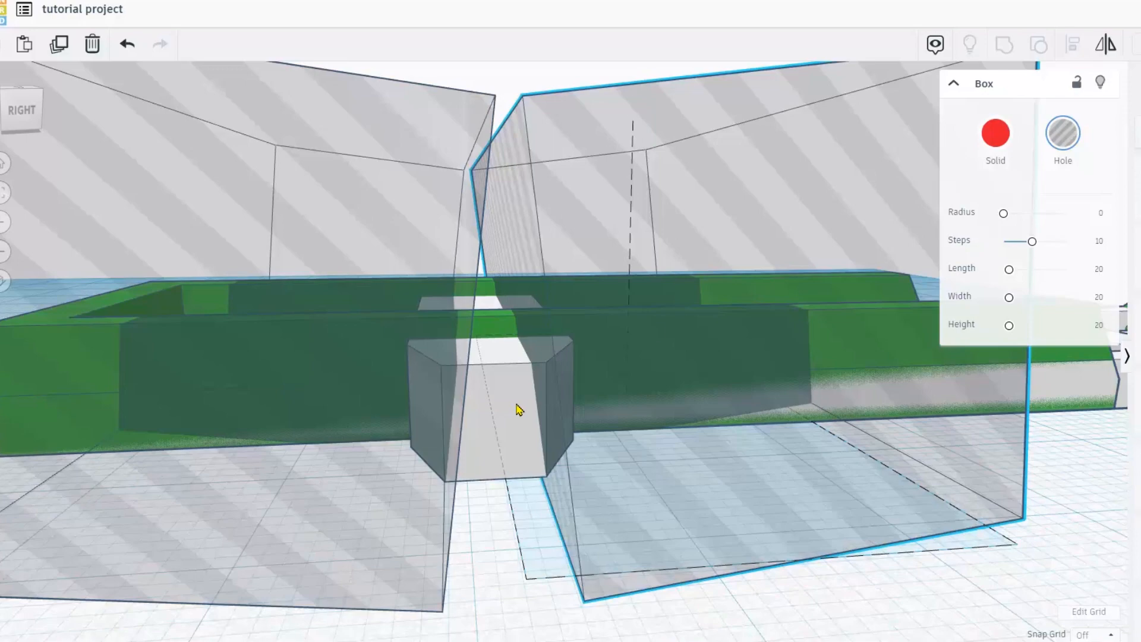
pyautogui.keyDown('shift'); pyautogui.click(517, 410); pyautogui.keyUp('shift')
pyautogui.keyDown('shift'); pyautogui.click(271, 518); pyautogui.keyUp('shift')
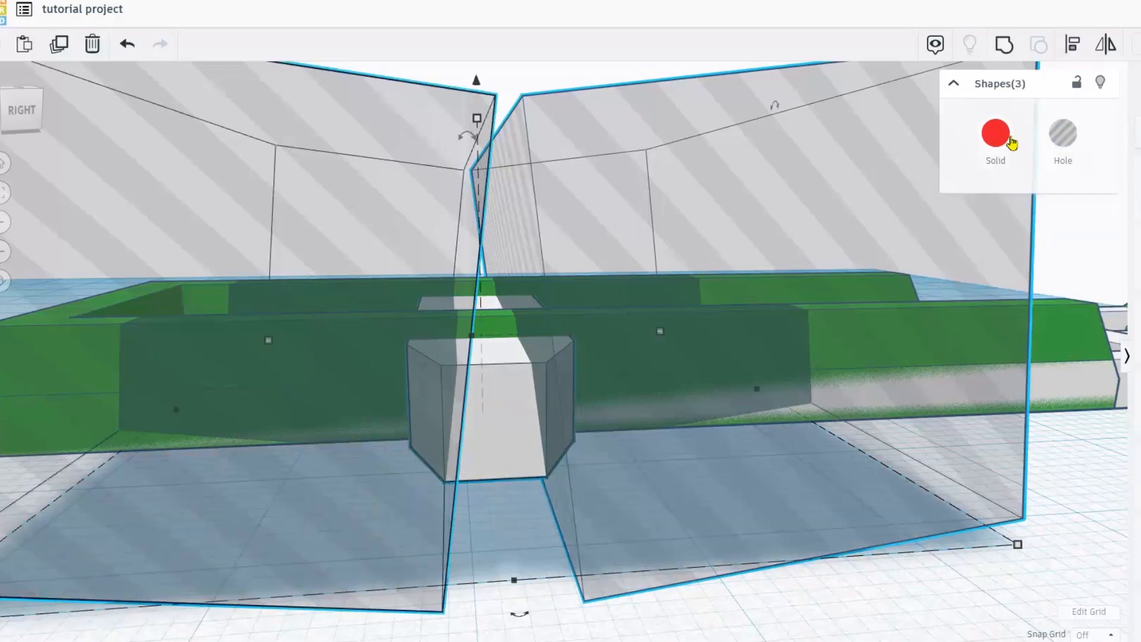
pyautogui.click(996, 55)
pyautogui.moveTo(275, 242); pyautogui.dragTo(352, 316, button='right')
pyautogui.scroll(3, 567, 357)
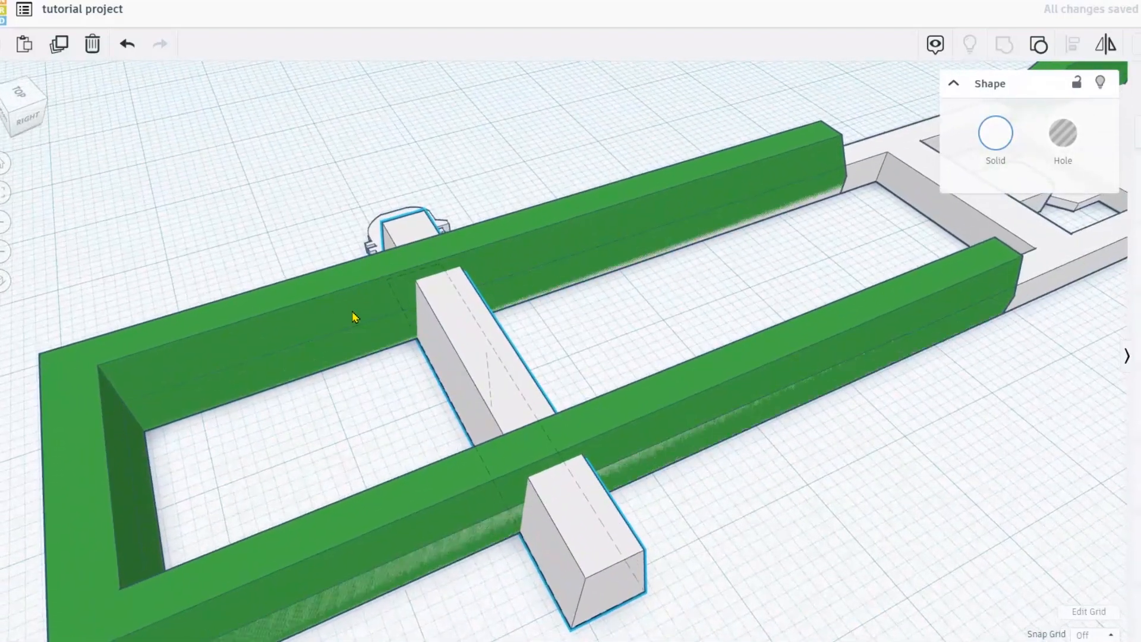
pyautogui.moveTo(404, 361); pyautogui.dragTo(827, 366, button='right')
pyautogui.click(1009, 253)
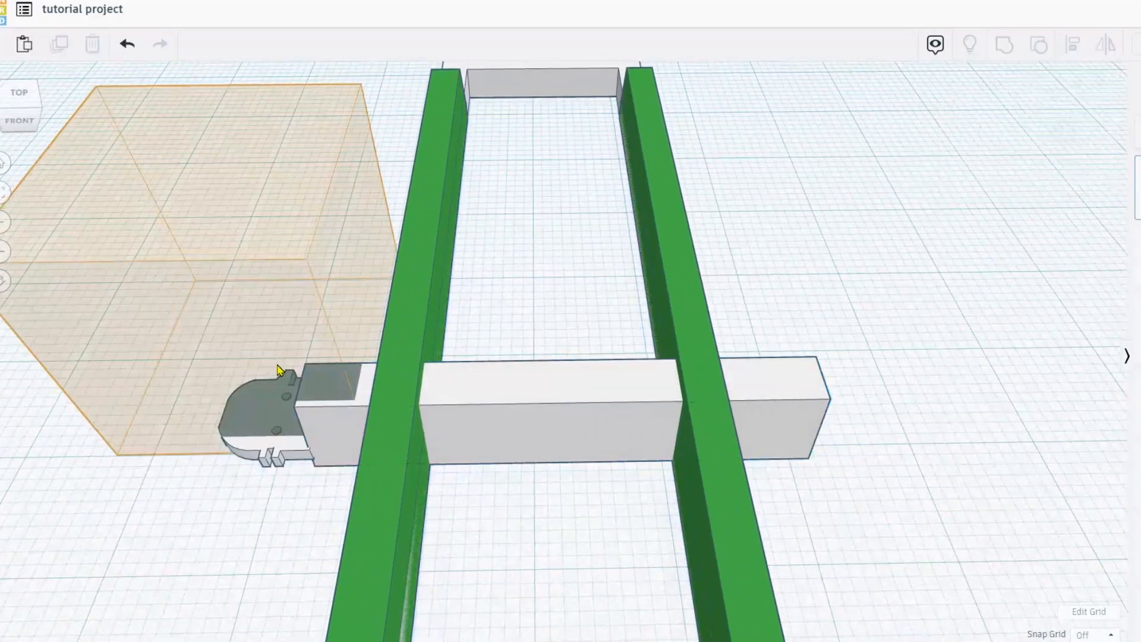
pyautogui.click(271, 390)
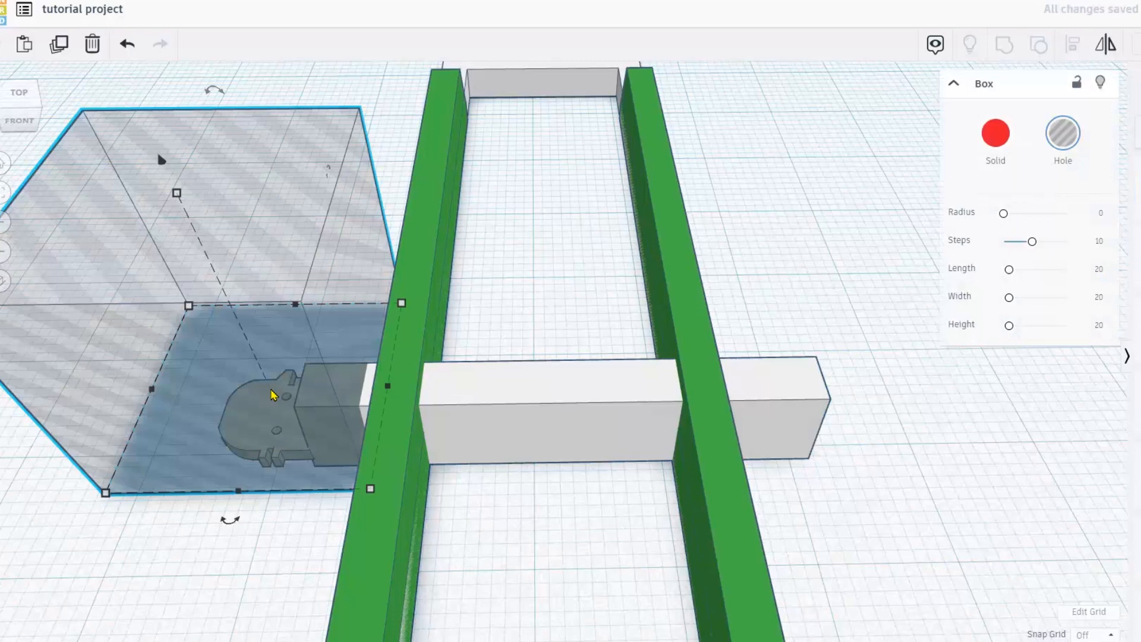
pyautogui.press('Delete')
pyautogui.click(452, 427)
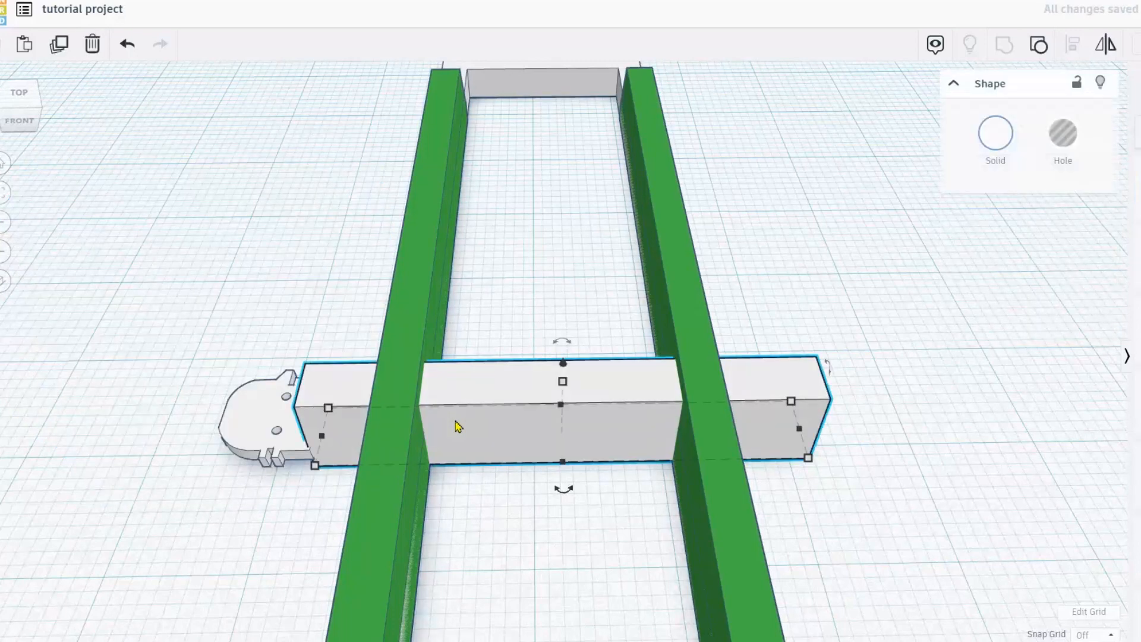
pyautogui.hotkey('ctrl', 'z')
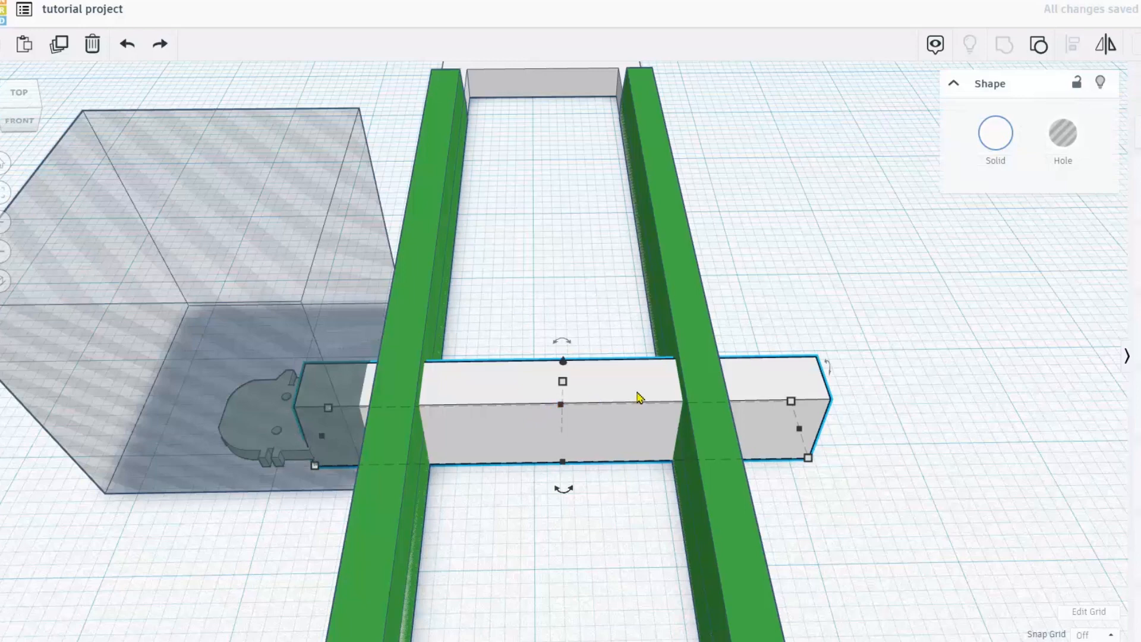
pyautogui.hotkey('ctrl', 'z')
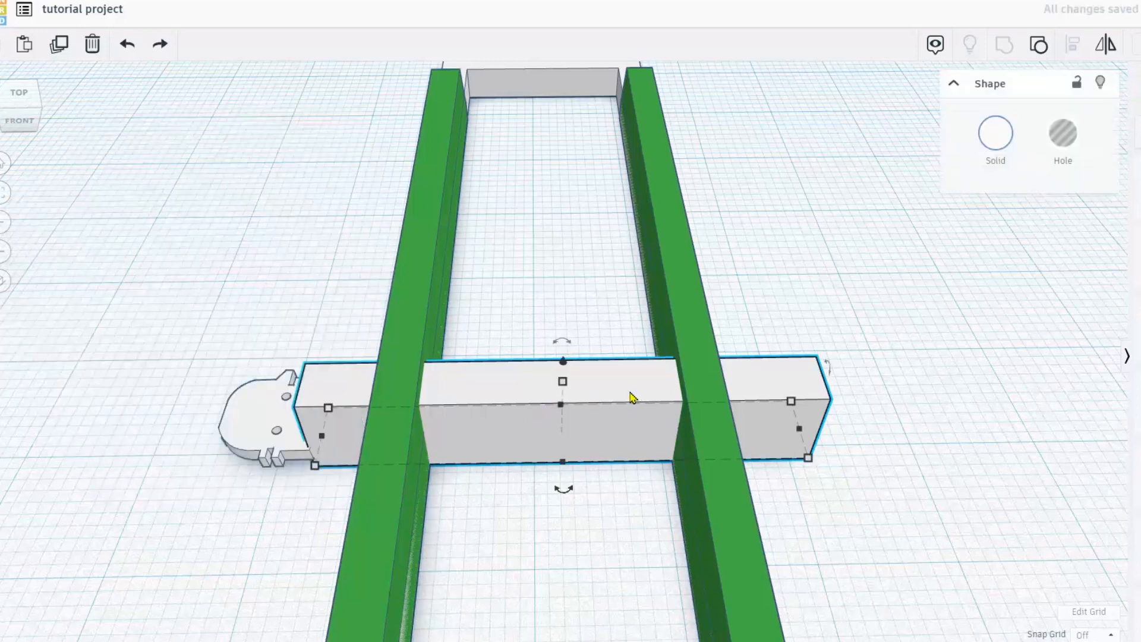
# Ungroup the rear crosspiece from its cutters and delete the hole box on its rear side
pyautogui.click(1037, 45)
pyautogui.moveTo(925, 357); pyautogui.dragTo(425, 315, button='right')
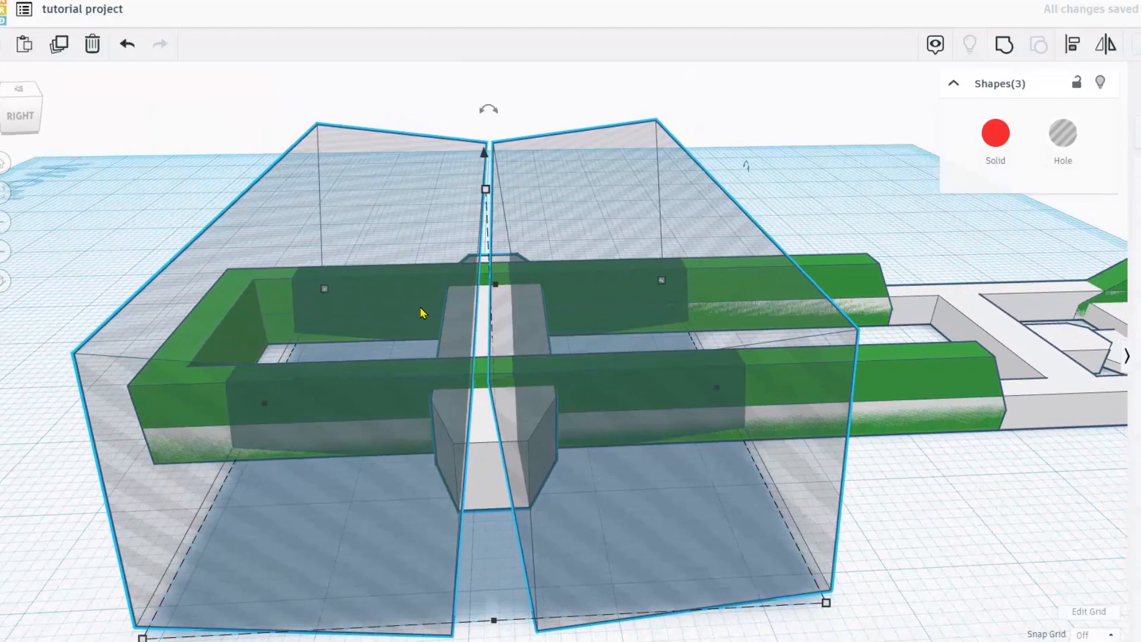
pyautogui.click(285, 111)
pyautogui.click(387, 194)
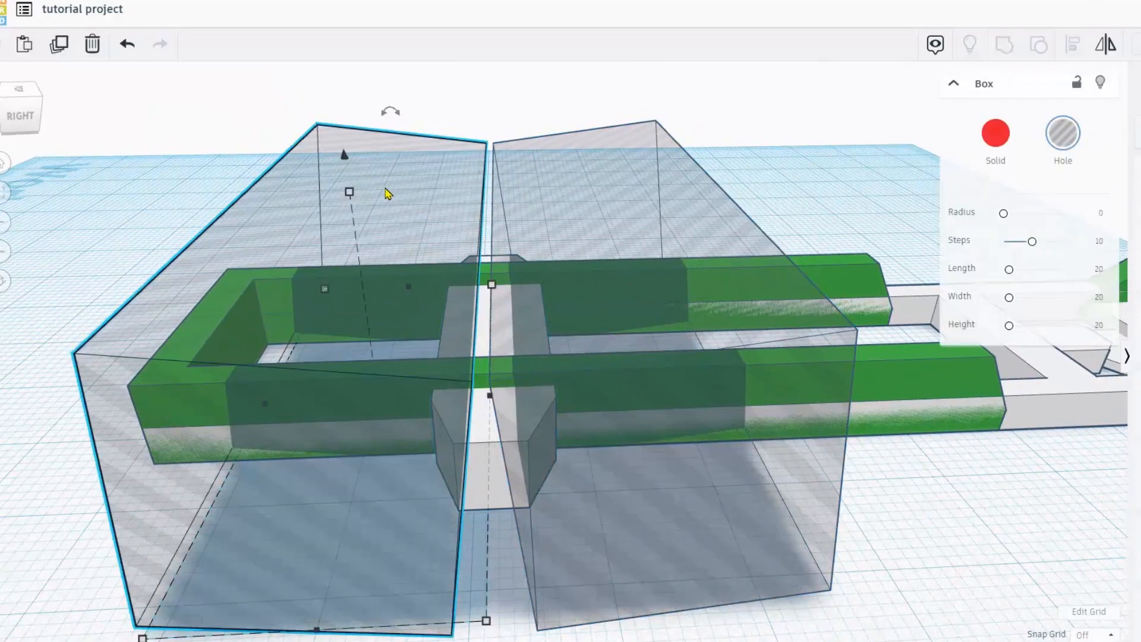
pyautogui.press('Delete')
# Tilt the remaining hole box more steeply against the front side of the rear crosspiece
pyautogui.click(586, 183)
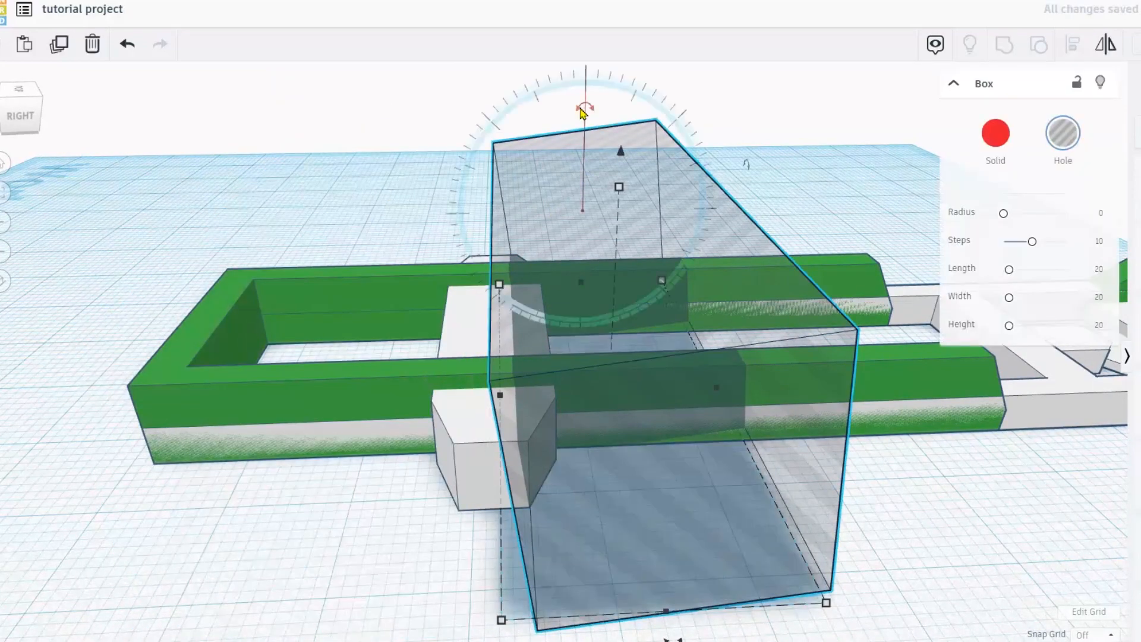
pyautogui.moveTo(582, 94); pyautogui.dragTo(560, 67)
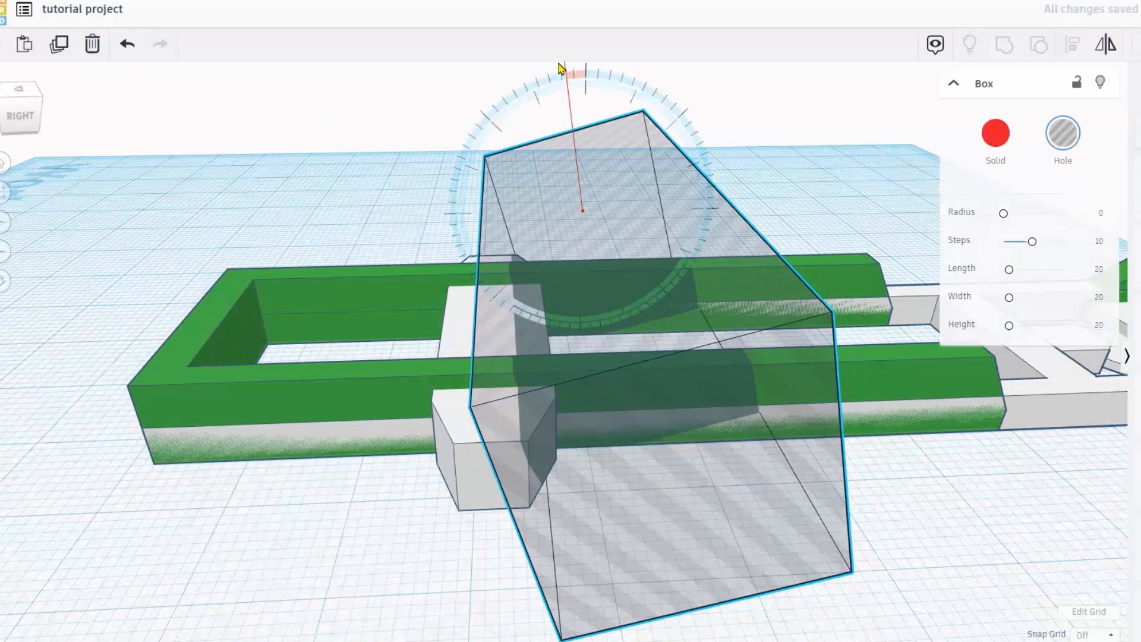
pyautogui.moveTo(504, 199)
pyautogui.mouseDown(button='right')
pyautogui.moveTo(507, 159)
pyautogui.moveTo(503, 203)
pyautogui.mouseUp(button='right')
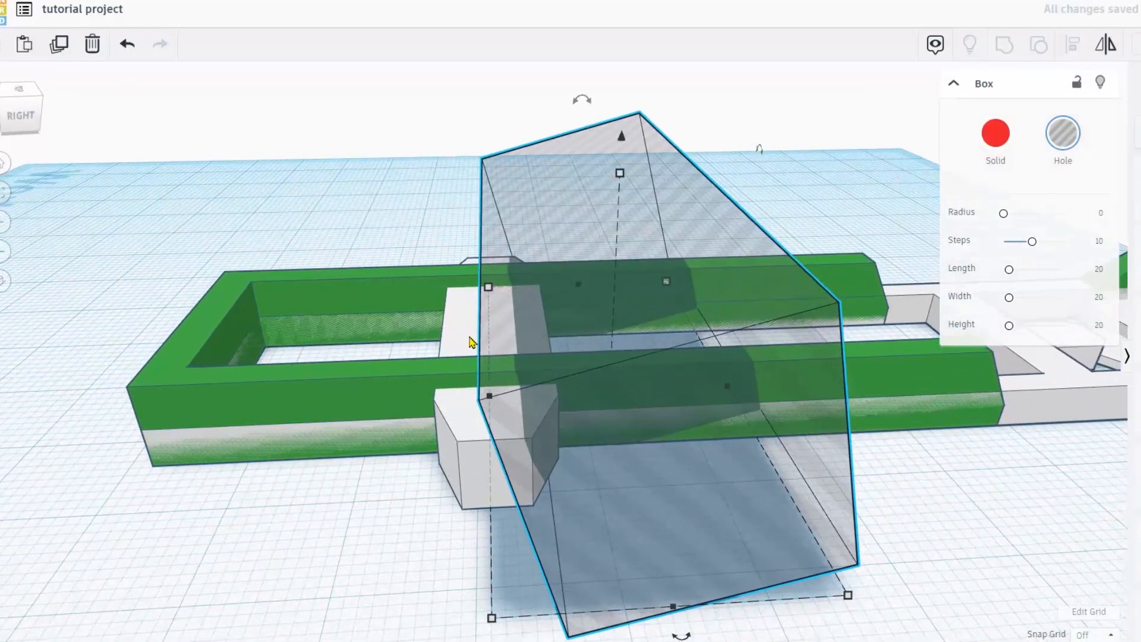
# Widen the rear crosspiece along the rails on both its rear and front sides
pyautogui.click(461, 337)
pyautogui.moveTo(448, 381); pyautogui.dragTo(431, 390)
pyautogui.moveTo(546, 387); pyautogui.dragTo(572, 384)
pyautogui.click(359, 186)
# Duplicate the steeper hole box and move the copy rearward along the rails to the crosspiece's rear side
pyautogui.click(580, 251)
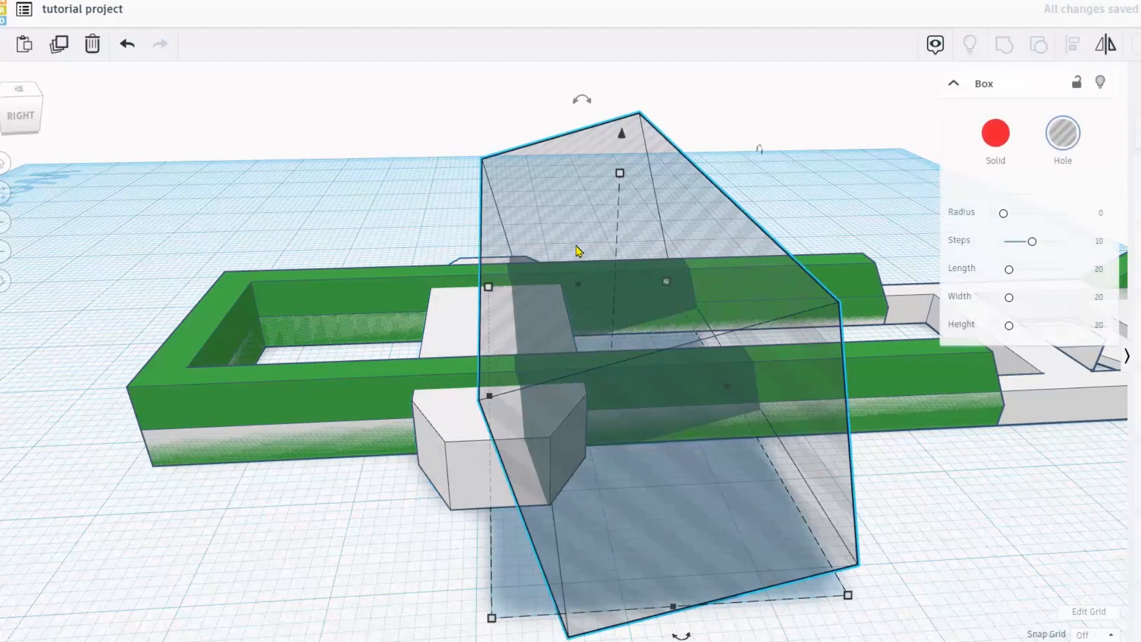
pyautogui.hotkey('ctrl', 'd')
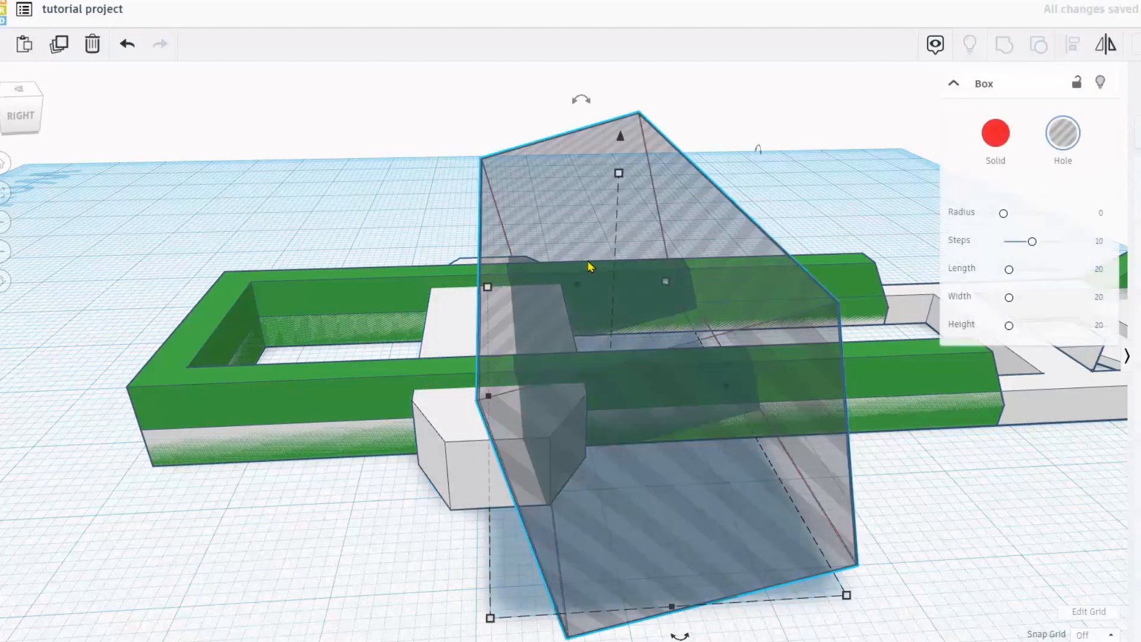
pyautogui.press('Left')
pyautogui.press('Left')
pyautogui.press('Left')
pyautogui.press('Left')
pyautogui.press('Left')
pyautogui.press('Left')
pyautogui.press('Left')
pyautogui.press('Left')
pyautogui.press('Left')
pyautogui.press('Left')
pyautogui.press('Left')
pyautogui.press('Left')
pyautogui.press('Left')
pyautogui.press('Left')
pyautogui.press('Left')
pyautogui.press('Left')
pyautogui.press('Left')
pyautogui.press('Left')
pyautogui.press('Left')
pyautogui.press('Left')
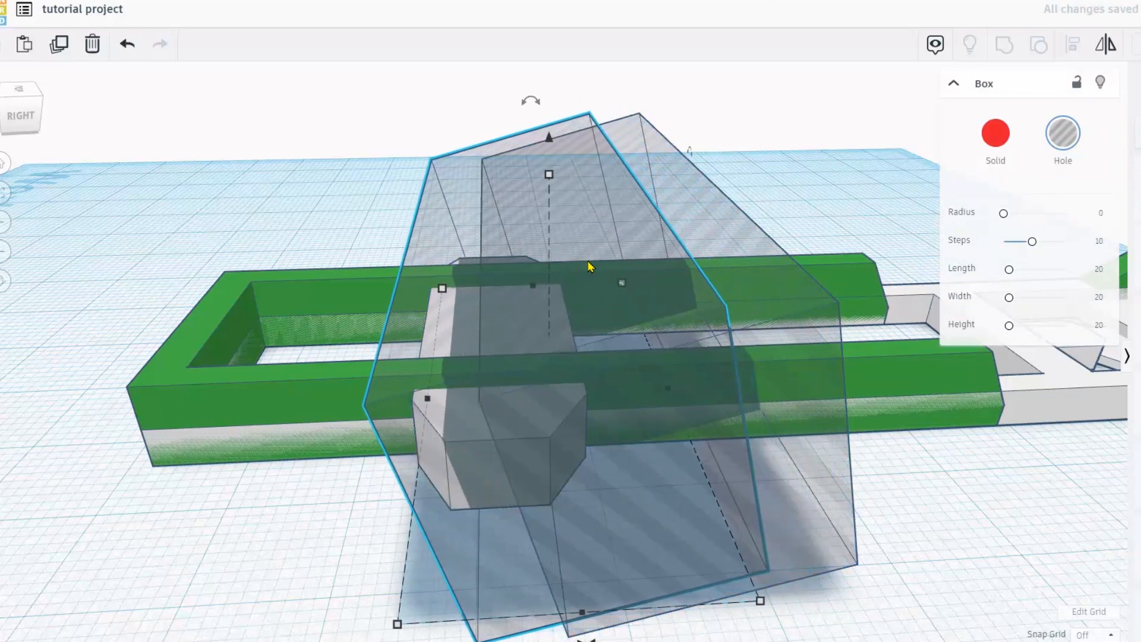
pyautogui.press('Left')
pyautogui.press('Left')
pyautogui.press('Left')
pyautogui.press('Left')
pyautogui.press('Left')
pyautogui.press('Left')
pyautogui.press('Left')
pyautogui.press('Left')
pyautogui.press('Left')
pyautogui.press('Left')
pyautogui.press('Left')
pyautogui.press('Left')
pyautogui.press('Left')
pyautogui.press('Left')
pyautogui.press('Left')
pyautogui.press('Left')
pyautogui.press('Left')
pyautogui.press('Left')
pyautogui.press('Left')
pyautogui.press('Left')
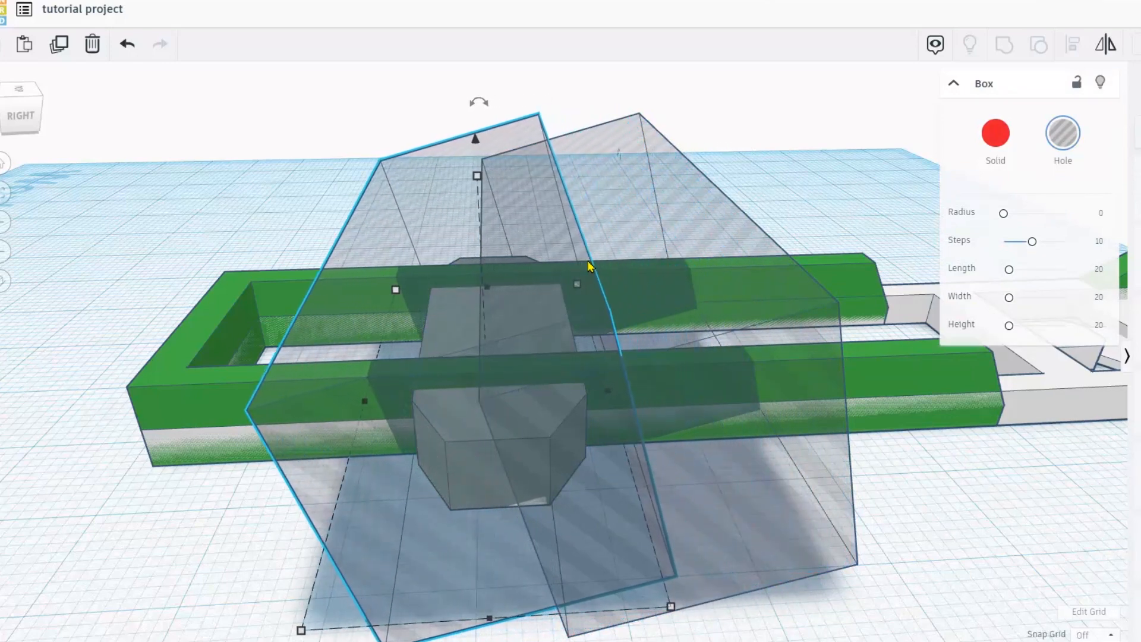
pyautogui.press('Left')
pyautogui.press('Left')
pyautogui.press('Left')
pyautogui.press('Left')
pyautogui.press('Left')
pyautogui.press('Left')
pyautogui.press('Left')
pyautogui.press('Left')
pyautogui.press('Left')
pyautogui.press('Left')
pyautogui.press('Left')
pyautogui.press('Left')
pyautogui.press('Left')
pyautogui.press('Left')
pyautogui.press('Left')
pyautogui.press('Left')
pyautogui.press('Left')
pyautogui.press('Left')
pyautogui.press('Left')
pyautogui.press('Left')
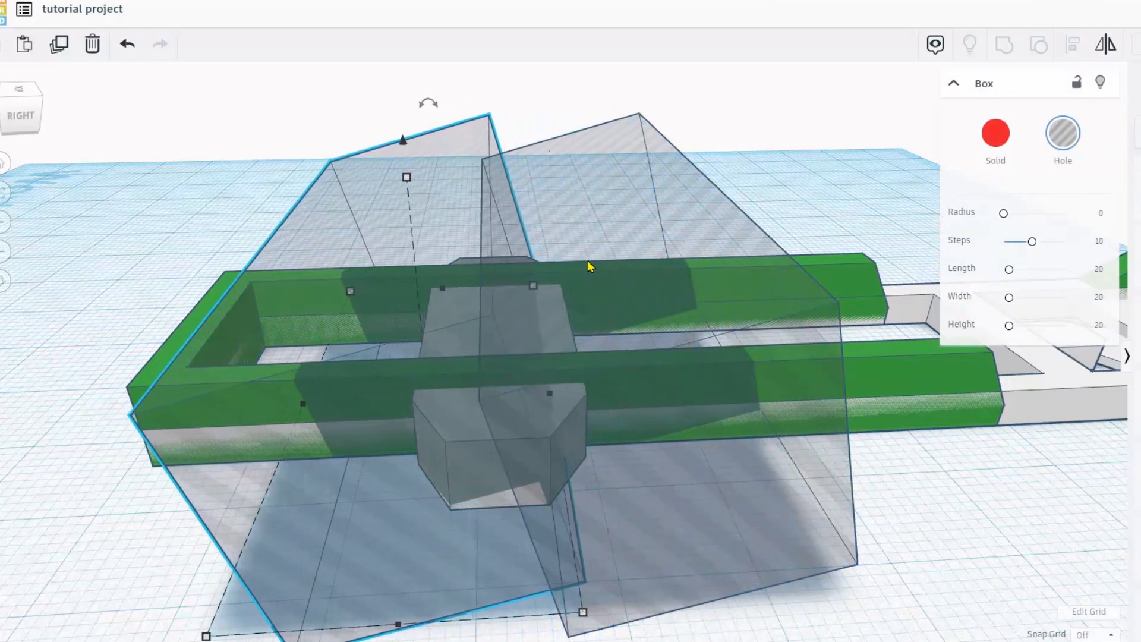
pyautogui.press('Left')
pyautogui.press('Left')
pyautogui.press('Left')
pyautogui.press('Left')
pyautogui.press('Left')
pyautogui.press('Left')
pyautogui.press('Left')
pyautogui.press('Left')
pyautogui.press('Left')
pyautogui.press('Left')
pyautogui.press('Left')
pyautogui.press('Left')
pyautogui.press('Left')
pyautogui.press('Left')
pyautogui.press('Left')
pyautogui.press('Left')
pyautogui.press('Left')
pyautogui.press('Left')
pyautogui.press('Left')
pyautogui.press('Left')
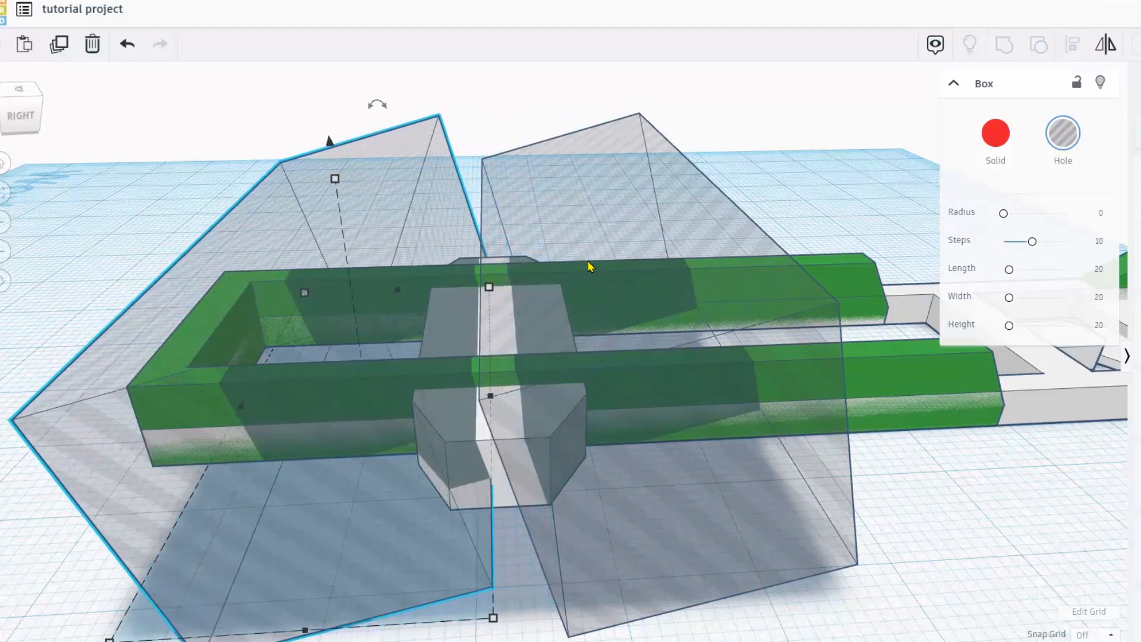
pyautogui.press('Left')
pyautogui.press('Left')
pyautogui.press('Left')
pyautogui.press('Left')
pyautogui.press('Left')
pyautogui.press('Left')
pyautogui.press('Left')
pyautogui.press('Left')
pyautogui.press('Left')
pyautogui.press('Left')
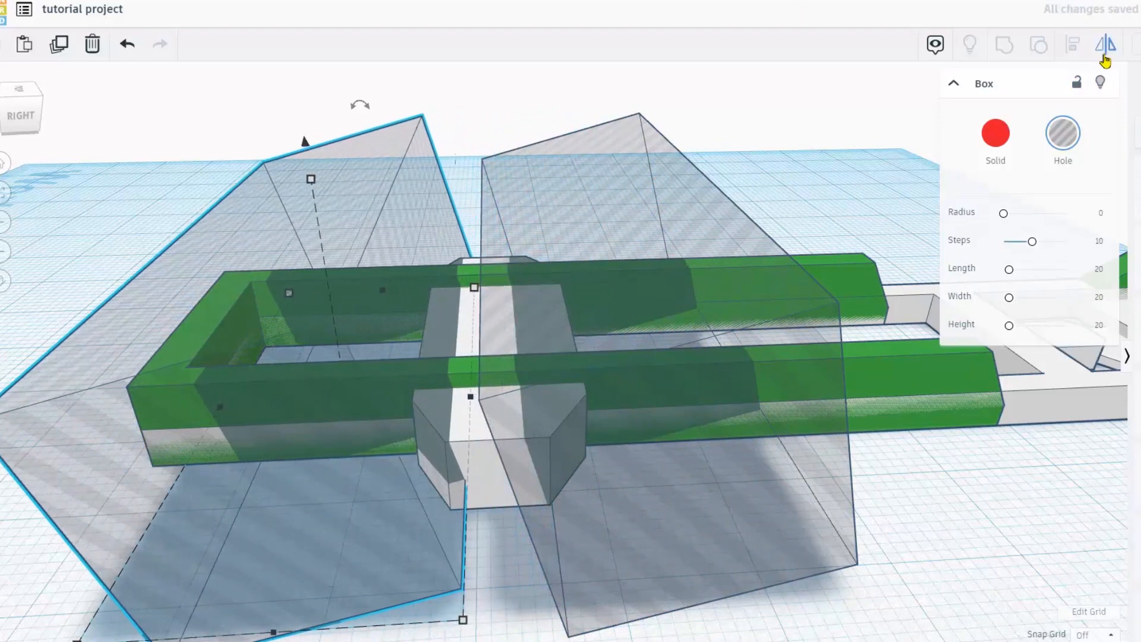
# Mirror the hole box copy along the frame's length and nudge it forward over the crosspiece's rear side
pyautogui.click(404, 286)
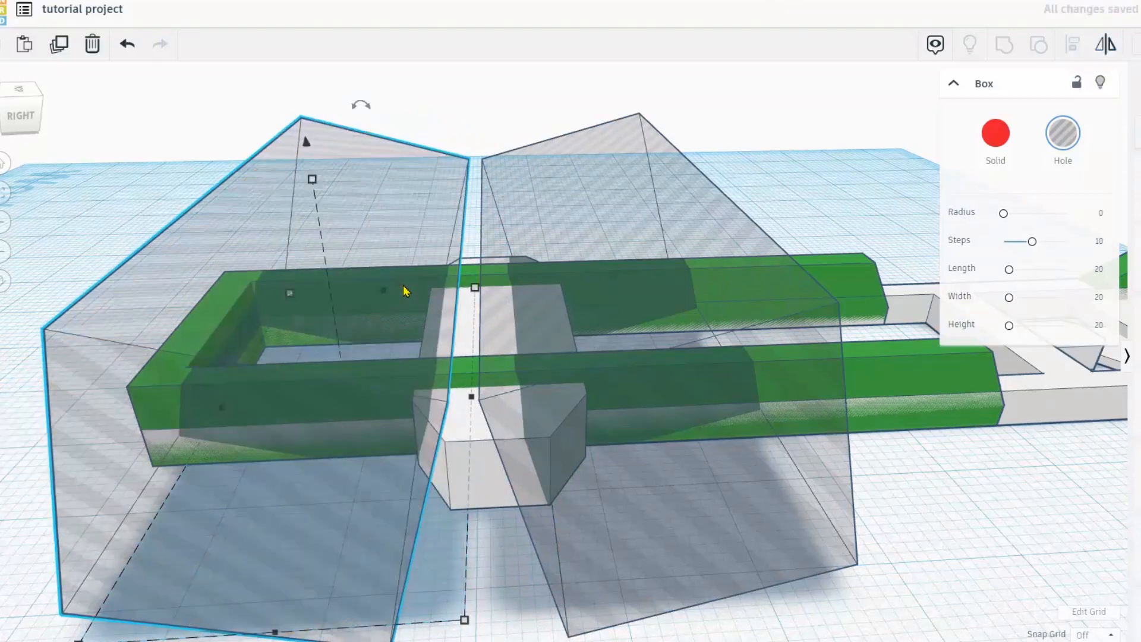
pyautogui.press('Right')
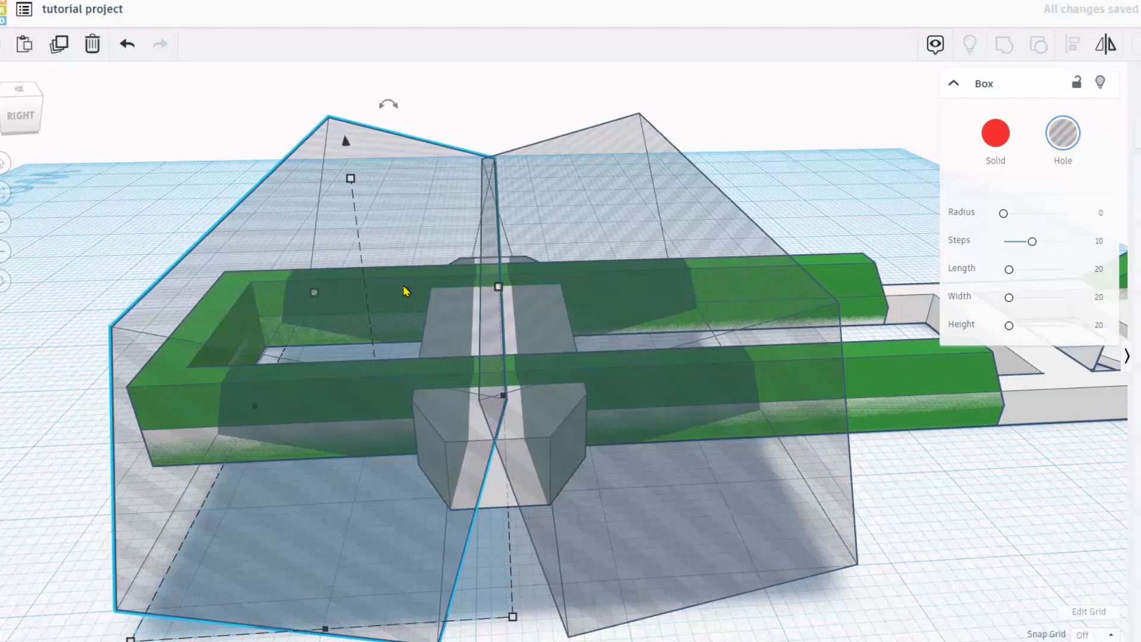
pyautogui.moveTo(491, 397); pyautogui.dragTo(516, 428, button='right')
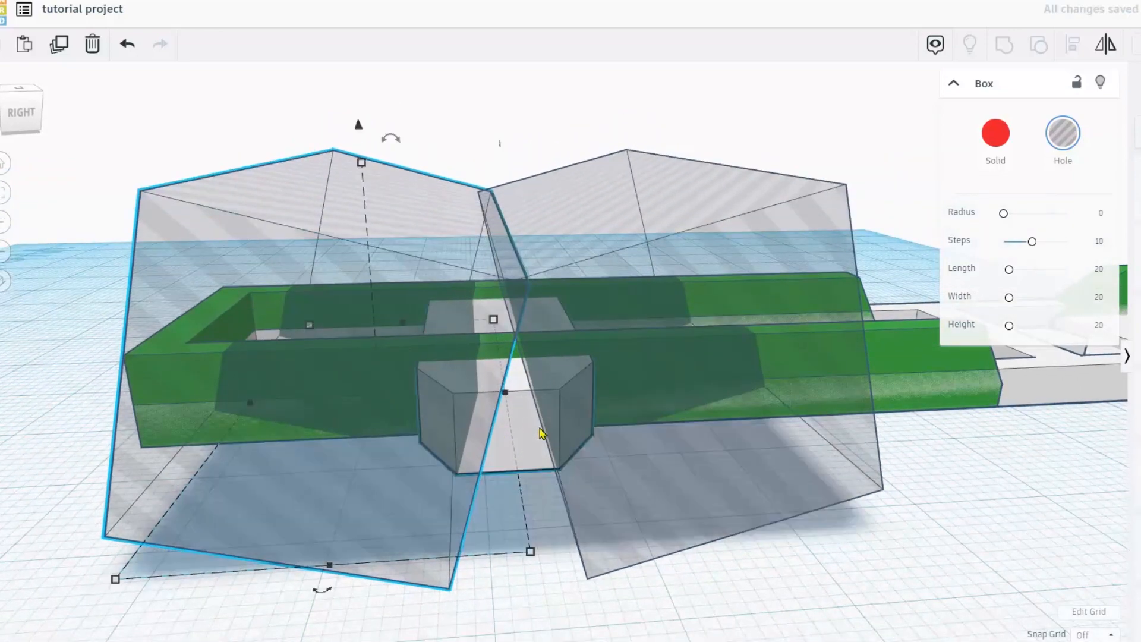
# Group the widened crosspiece with both tilted hole boxes to cut steeper slants into its sides
pyautogui.keyDown('shift'); pyautogui.click(621, 483); pyautogui.keyUp('shift')
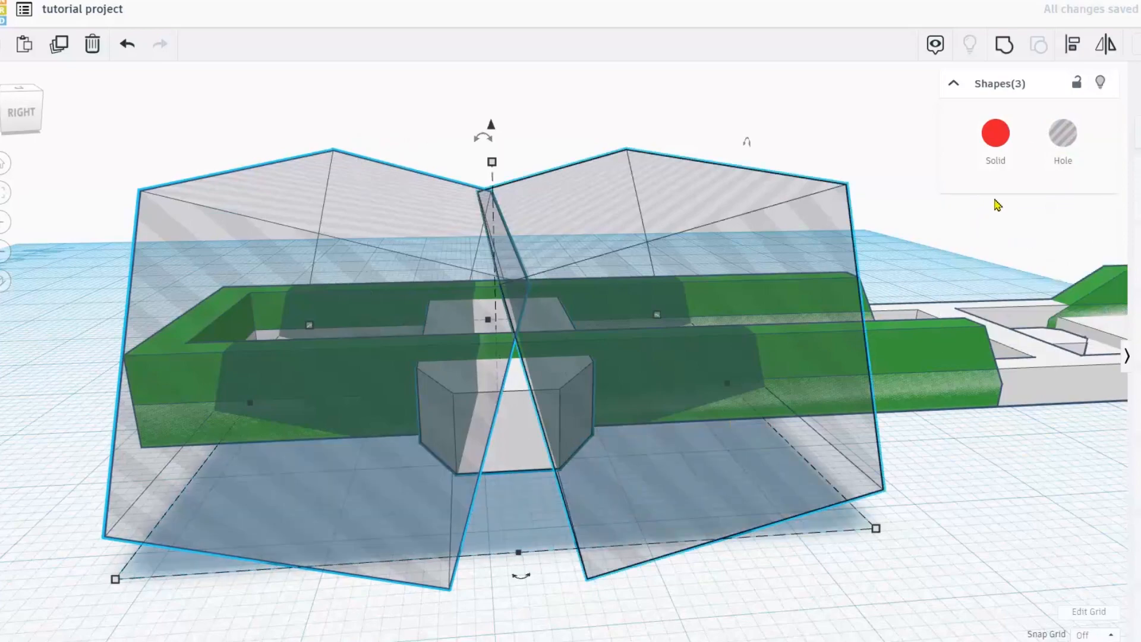
pyautogui.click(997, 51)
pyautogui.moveTo(487, 429); pyautogui.dragTo(825, 471, button='right')
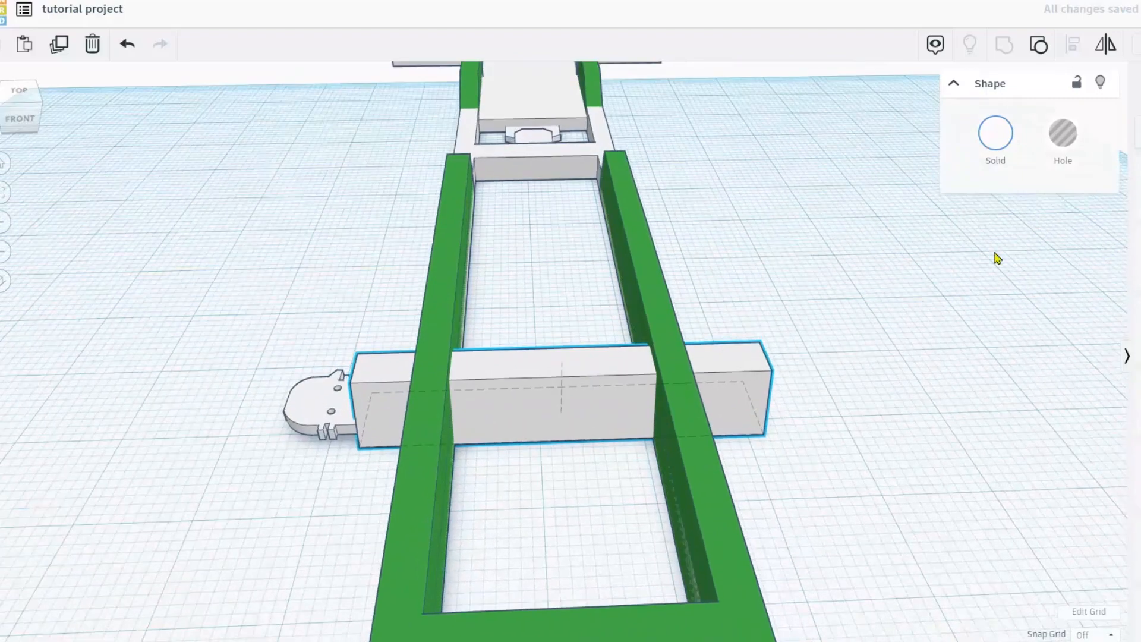
# Add a hole box, stretch it to about 65.5 mm across the rear crosspiece and raise it over the crosspiece's upper part
pyautogui.click(1138, 188)
pyautogui.click(272, 421)
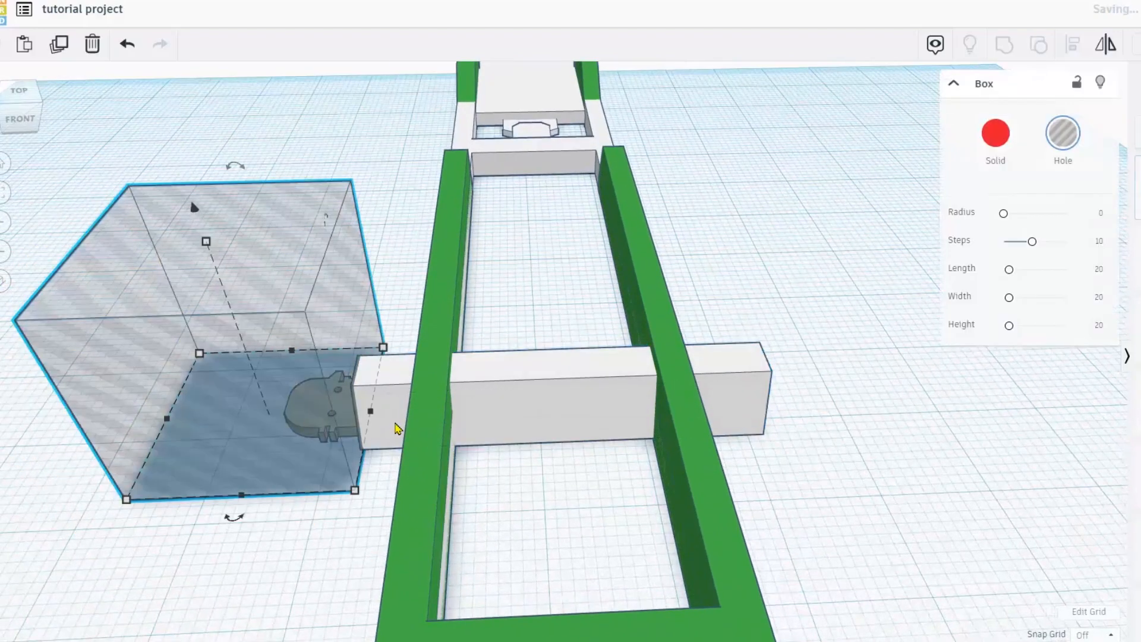
pyautogui.moveTo(376, 422); pyautogui.dragTo(817, 398)
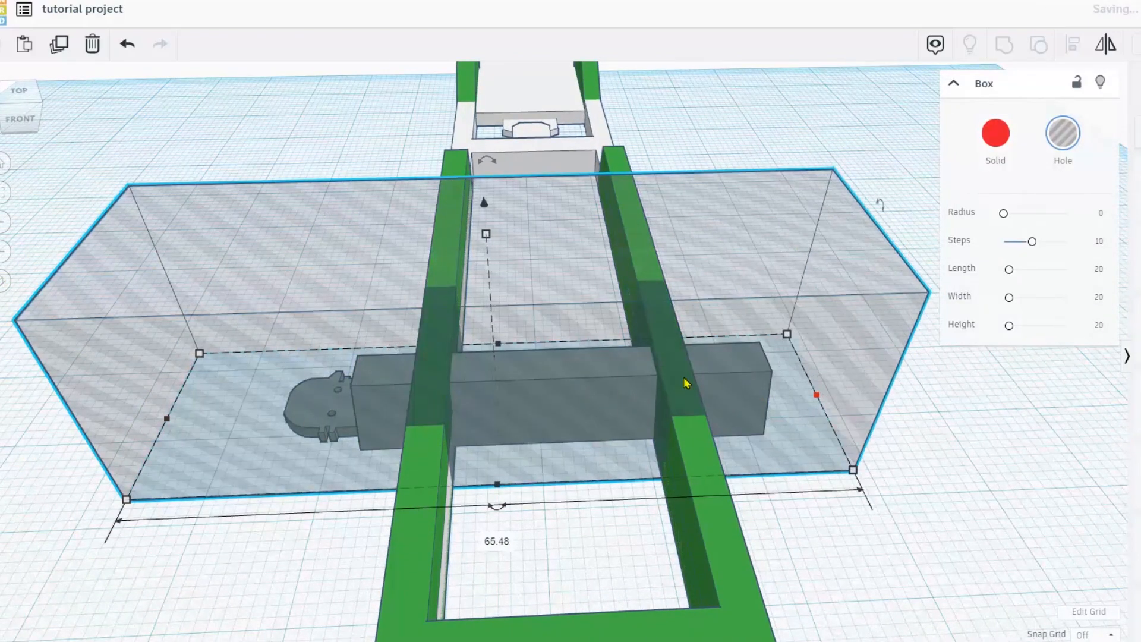
pyautogui.moveTo(484, 205); pyautogui.dragTo(482, 143)
pyautogui.moveTo(526, 292); pyautogui.dragTo(492, 377, button='right')
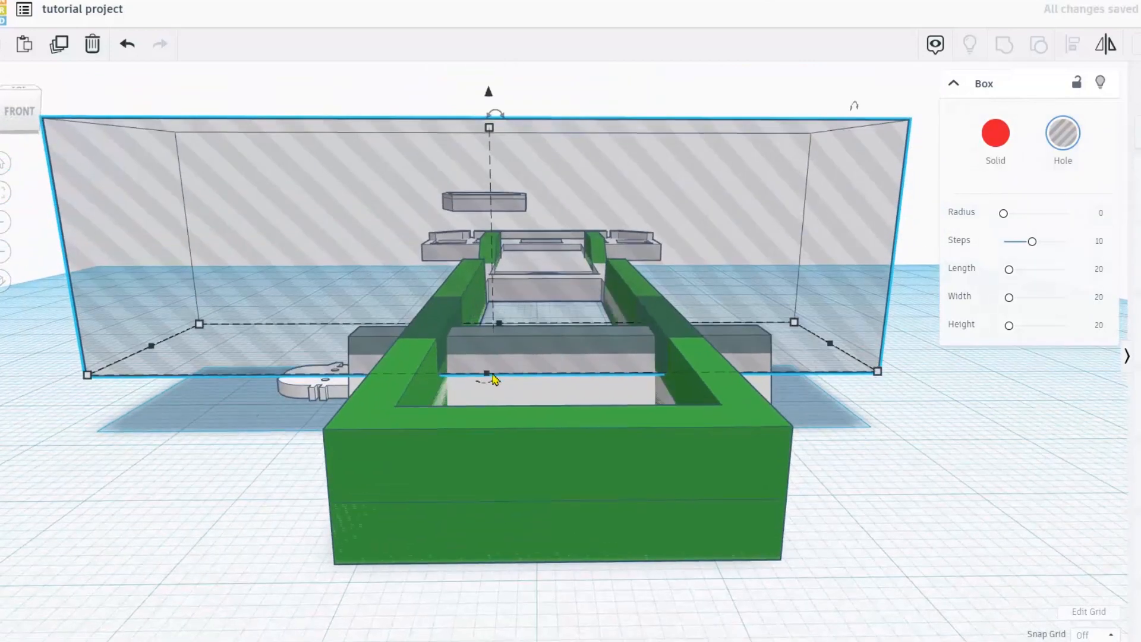
# Group the wide hole box with the rear crosspiece to cut off the crosspiece's upper part
pyautogui.keyDown('shift'); pyautogui.click(522, 397); pyautogui.keyUp('shift')
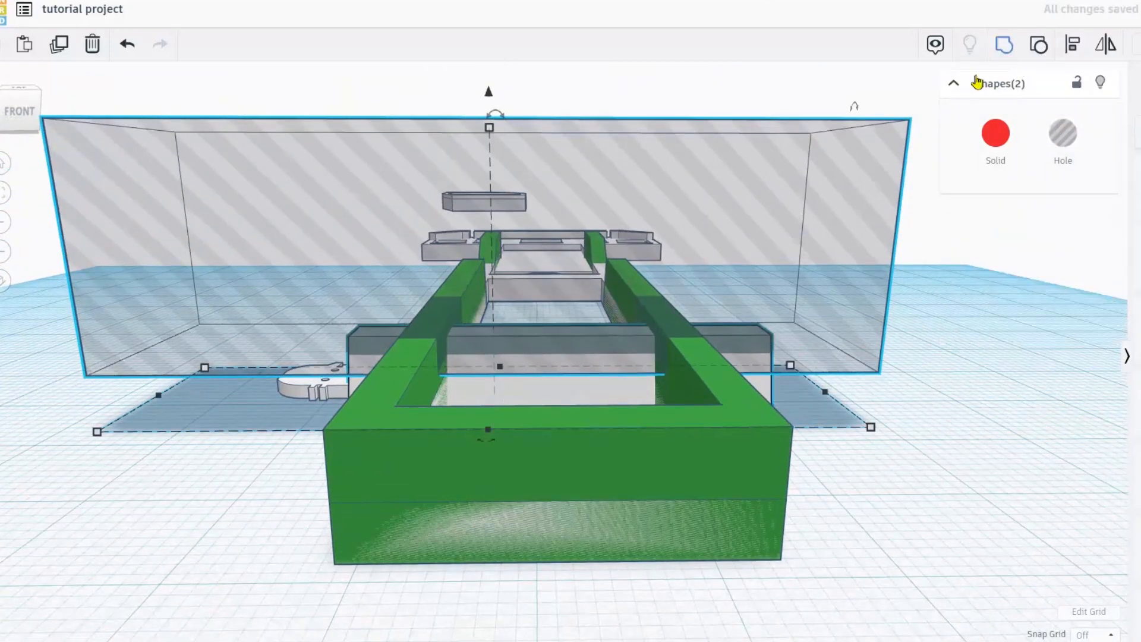
pyautogui.hotkey('ctrl', 'g')
pyautogui.moveTo(841, 293); pyautogui.dragTo(731, 206, button='right')
pyautogui.moveTo(565, 355); pyautogui.dragTo(649, 570, button='right')
pyautogui.moveTo(567, 445); pyautogui.dragTo(576, 425, button='right')
# Flatten the rear crosspiece to a height of about 1.48 mm
pyautogui.scroll(4, 554, 401)
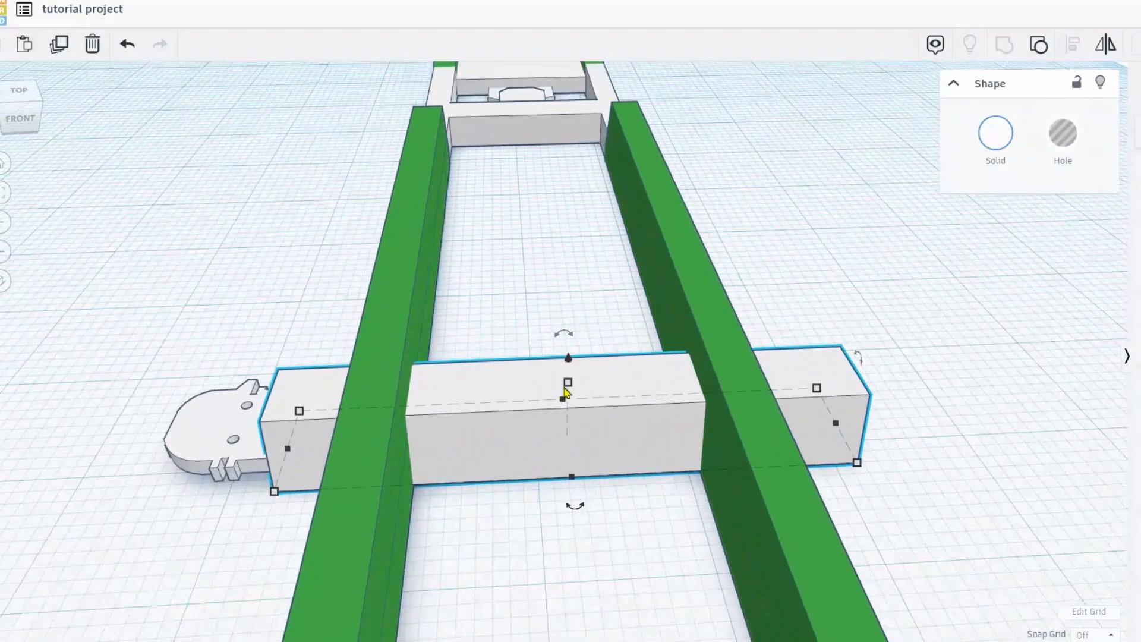
pyautogui.scroll(2, 566, 393)
pyautogui.moveTo(571, 390); pyautogui.dragTo(573, 417)
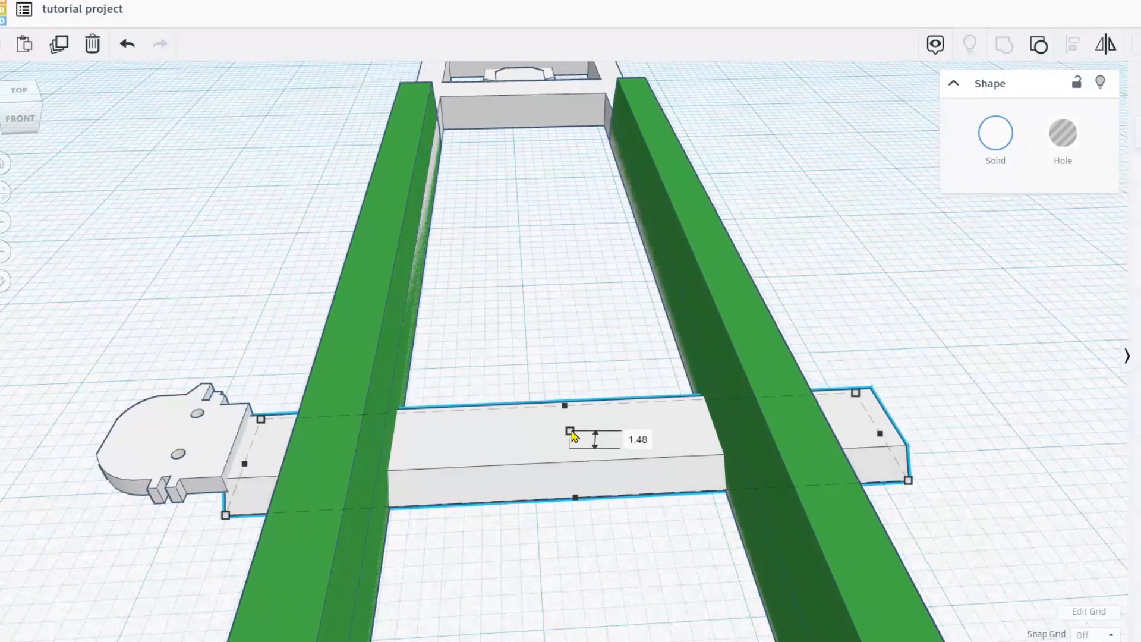
pyautogui.moveTo(574, 435); pyautogui.dragTo(566, 384, button='right')
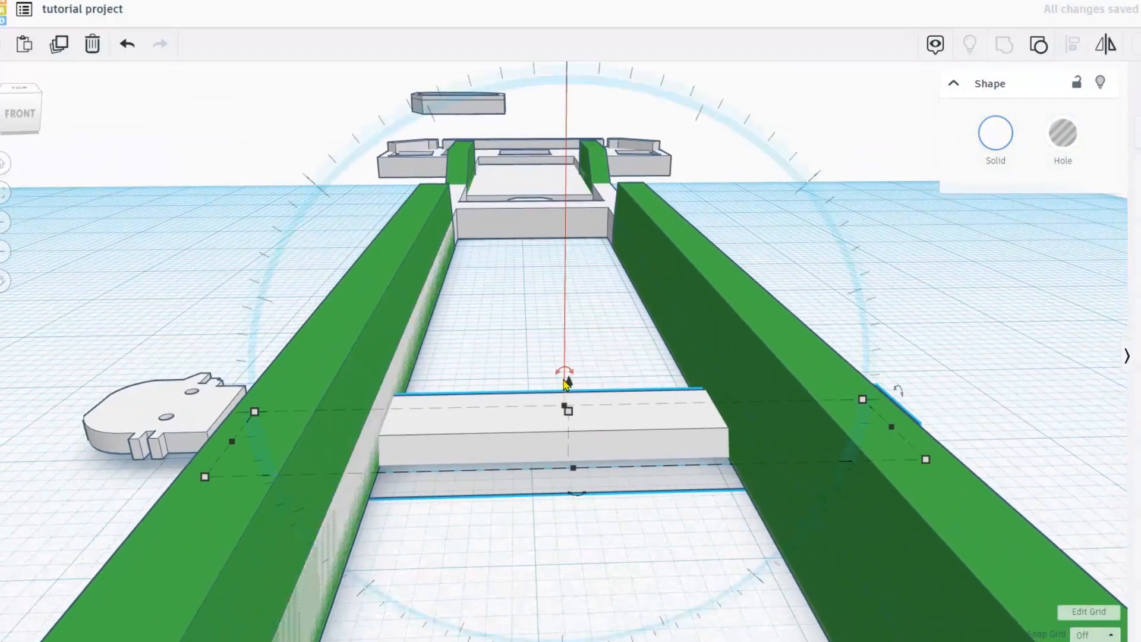
# Raise the rear crosspiece about 2 mm and stretch its underside downward to a height of about 5.11 mm
pyautogui.moveTo(569, 382); pyautogui.dragTo(567, 322)
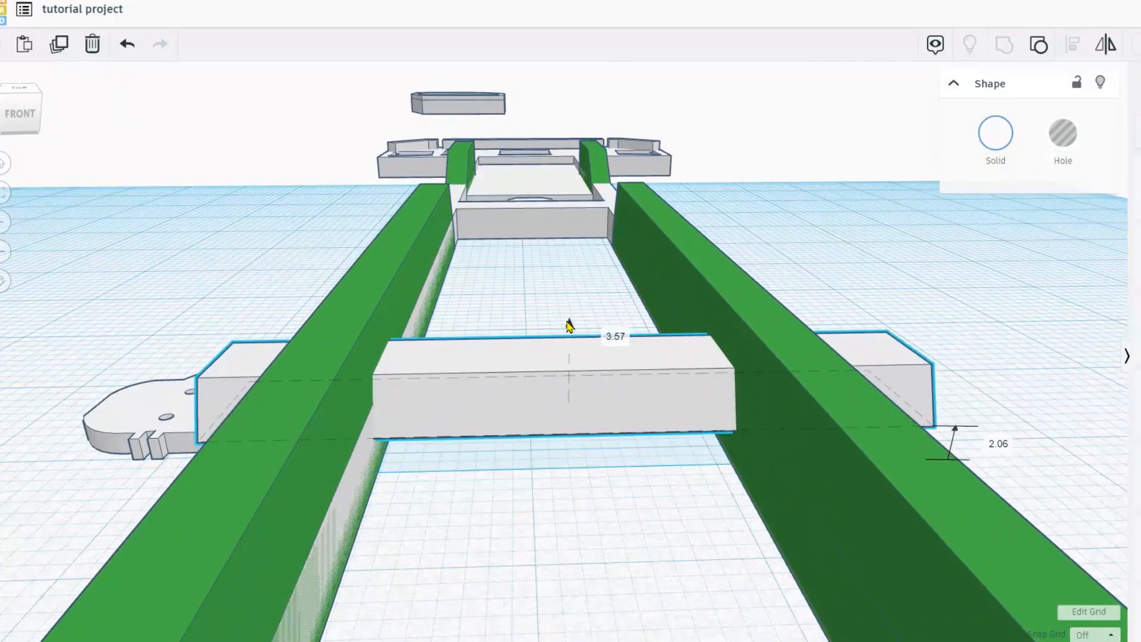
pyautogui.moveTo(569, 322); pyautogui.dragTo(564, 324)
pyautogui.moveTo(564, 324); pyautogui.dragTo(577, 303, button='right')
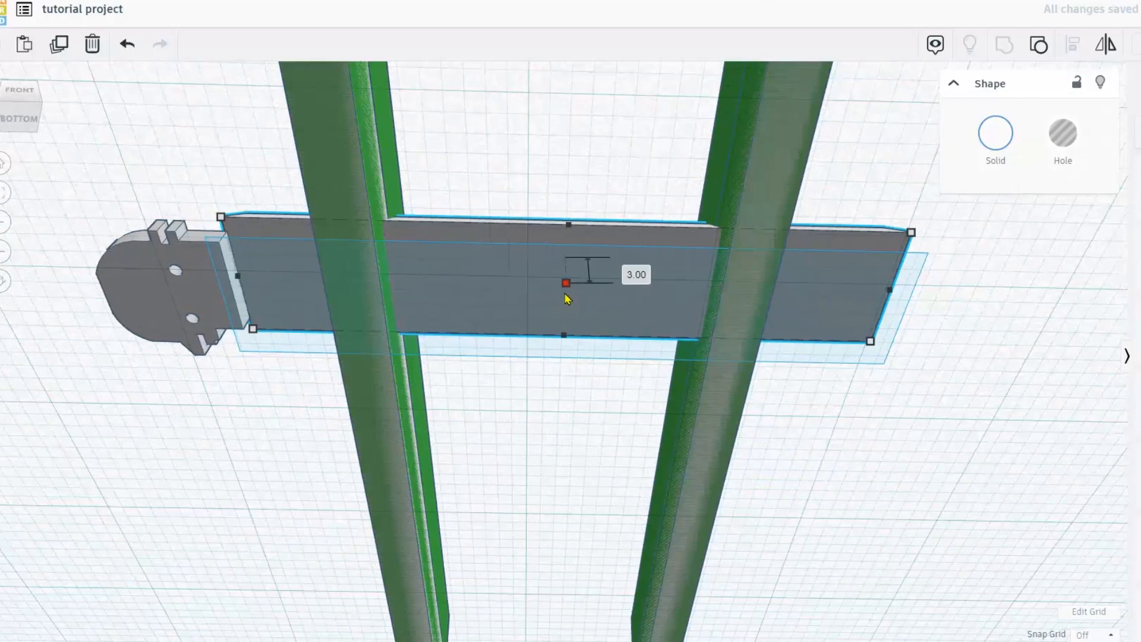
pyautogui.moveTo(565, 293); pyautogui.dragTo(565, 297)
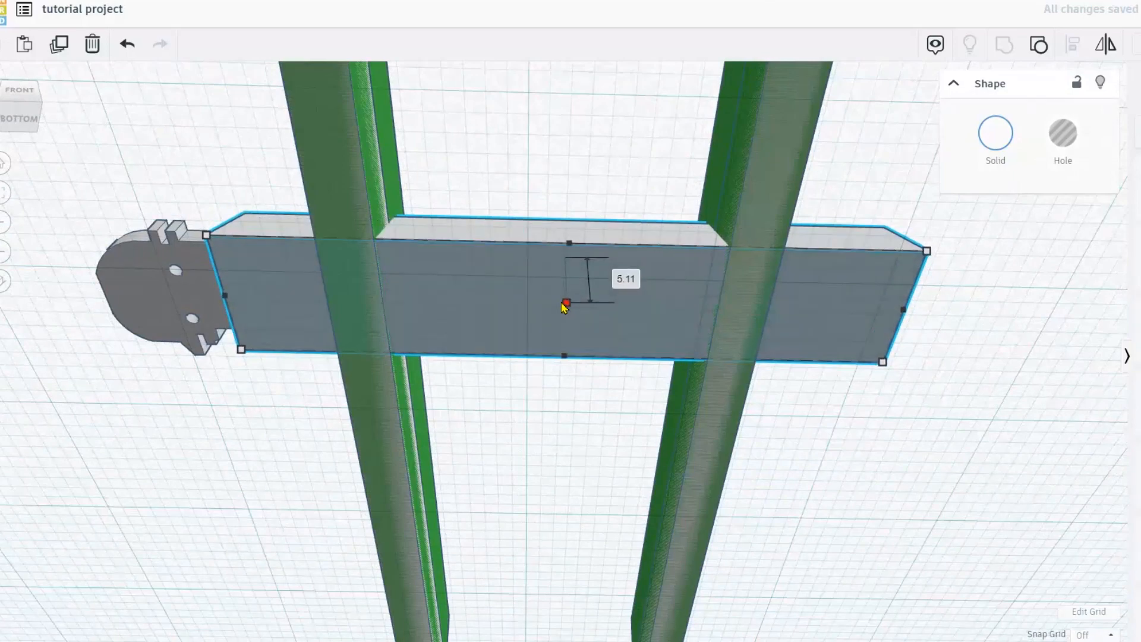
# Raise the rounded bracket beside the rear crosspiece to about 4.61 mm above the workplane
pyautogui.moveTo(557, 293); pyautogui.dragTo(232, 451, button='right')
pyautogui.click(268, 447)
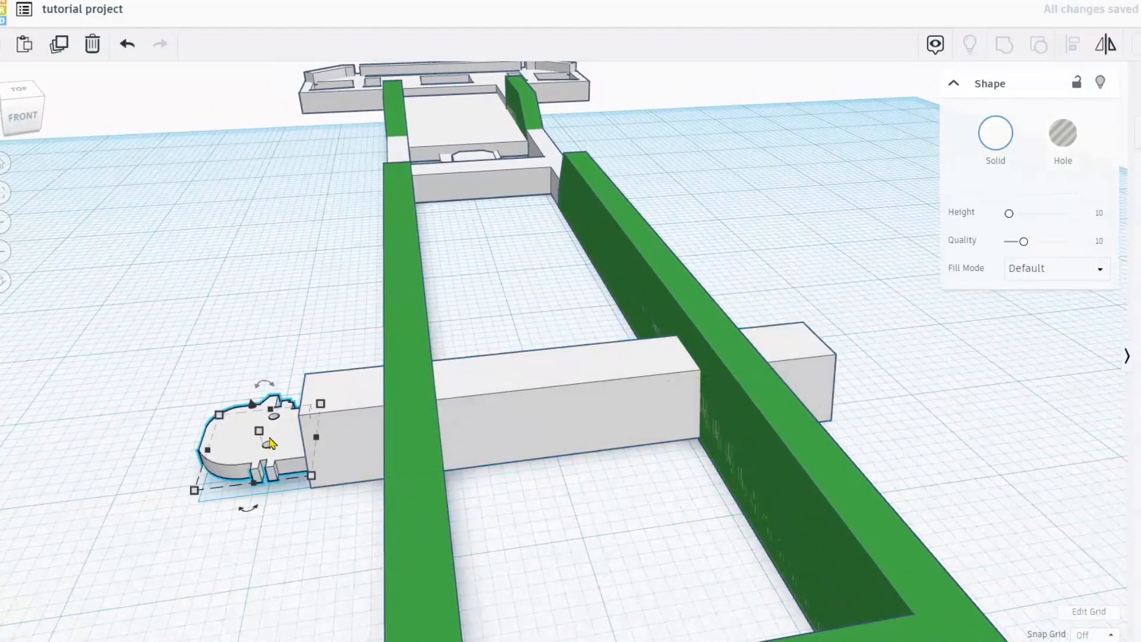
pyautogui.moveTo(256, 411); pyautogui.dragTo(253, 398)
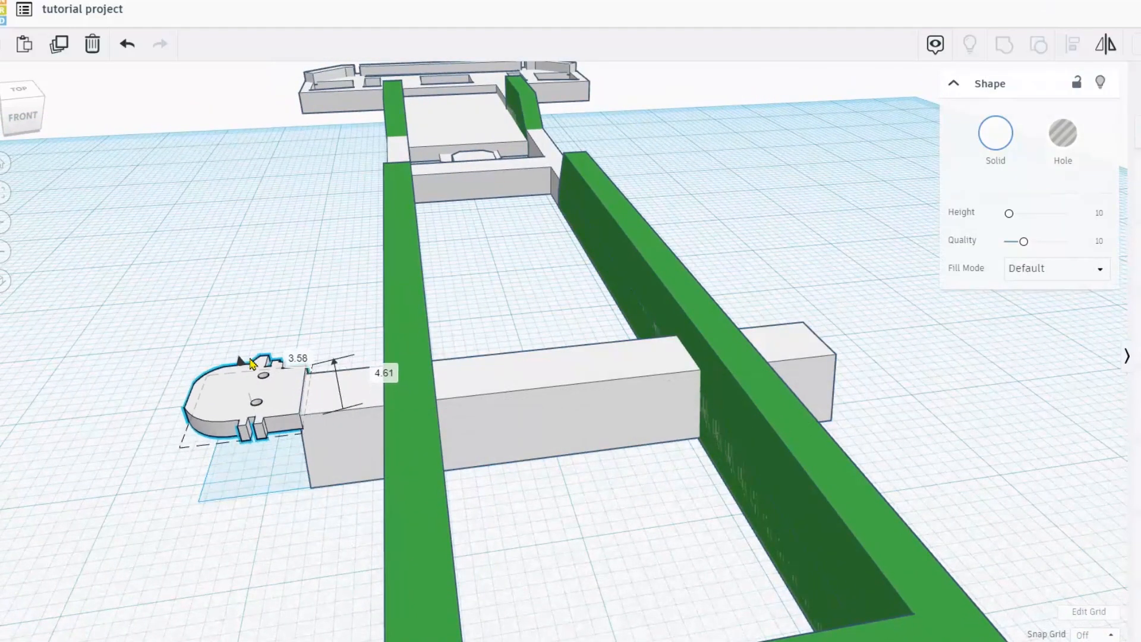
pyautogui.moveTo(249, 371); pyautogui.dragTo(249, 371)
# Place a tilted hole box over the rear crosspiece's end opposite the rounded bracket and adjust its tilt for a diagonal cut
pyautogui.moveTo(336, 373); pyautogui.dragTo(297, 441, button='right')
pyautogui.scroll(-3, 347, 419)
pyautogui.scroll(-3, 706, 520)
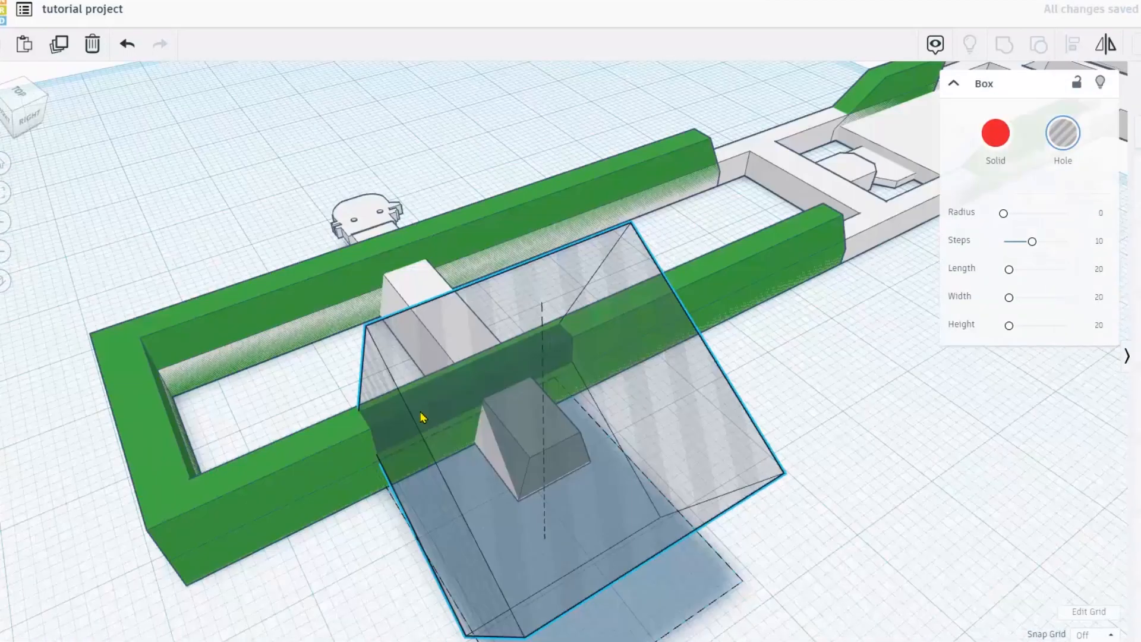
pyautogui.scroll(3, 492, 405)
pyautogui.moveTo(492, 405); pyautogui.dragTo(505, 388, button='right')
pyautogui.moveTo(675, 166); pyautogui.dragTo(693, 127)
pyautogui.moveTo(627, 318); pyautogui.dragTo(667, 270, button='right')
pyautogui.moveTo(616, 205); pyautogui.dragTo(616, 199)
pyautogui.moveTo(671, 172); pyautogui.dragTo(685, 107)
pyautogui.moveTo(616, 199); pyautogui.dragTo(617, 206)
pyautogui.moveTo(476, 438); pyautogui.dragTo(514, 443, button='right')
pyautogui.scroll(-2, 565, 474)
pyautogui.moveTo(927, 639); pyautogui.dragTo(687, 463, button='right')
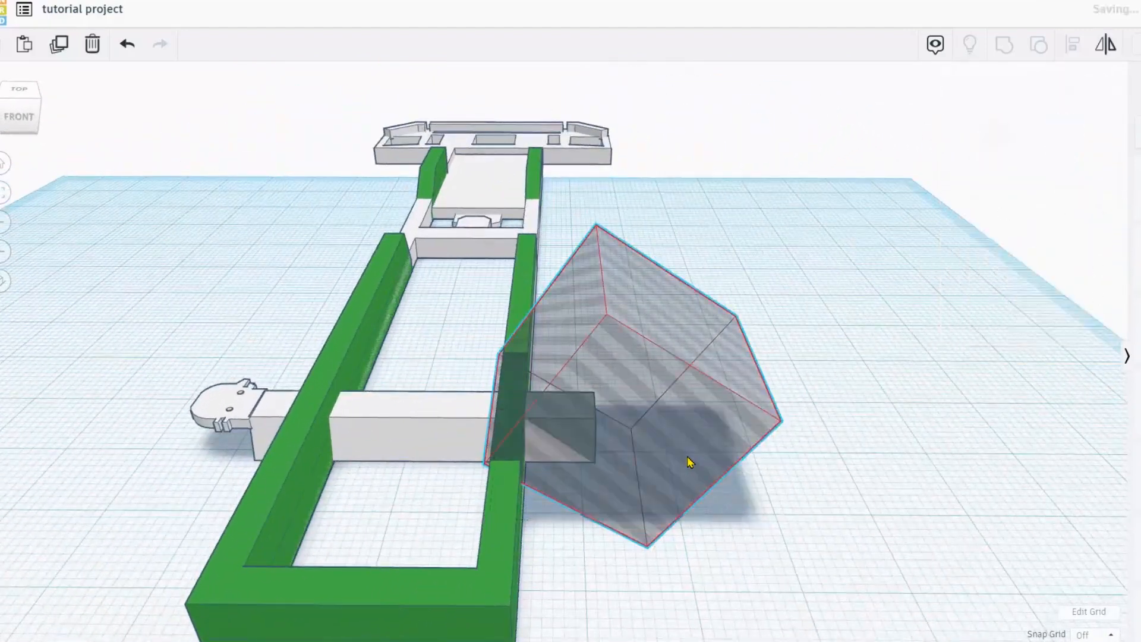
# Duplicate the tilted hole box and move the copy across the frame over the crosspiece's bracket end
pyautogui.press('Left')
pyautogui.press('Left')
pyautogui.press('Left')
pyautogui.press('Left')
pyautogui.press('Left')
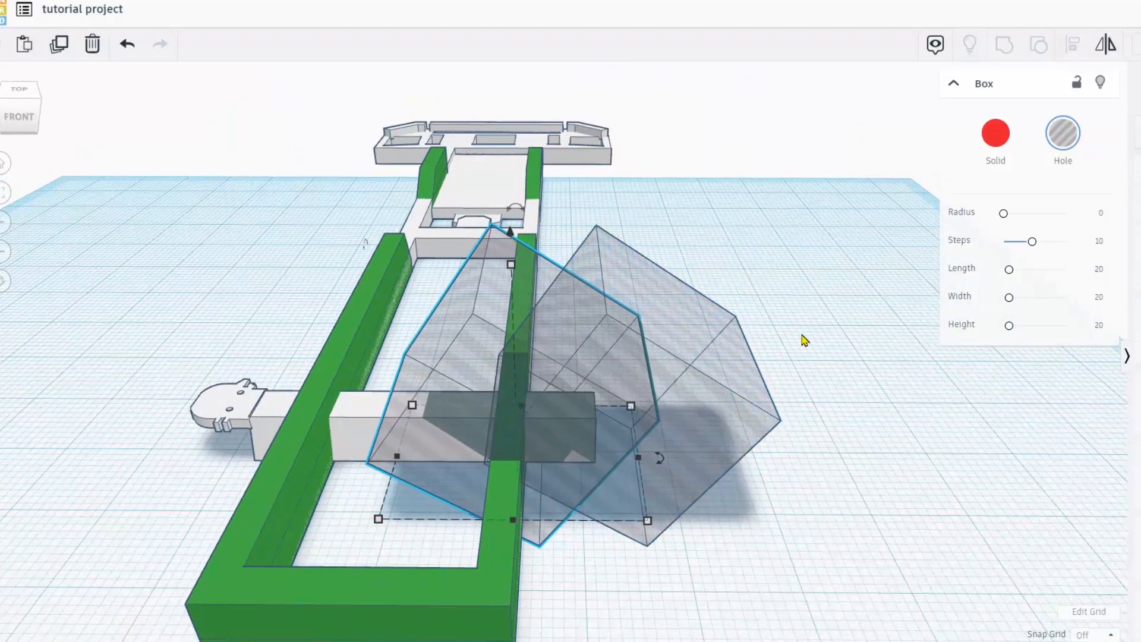
pyautogui.press('Left')
pyautogui.press('Left')
pyautogui.press('Left')
pyautogui.press('Left')
pyautogui.press('Left')
pyautogui.press('Left')
pyautogui.press('Left')
pyautogui.press('Left')
pyautogui.press('Left')
pyautogui.press('Left')
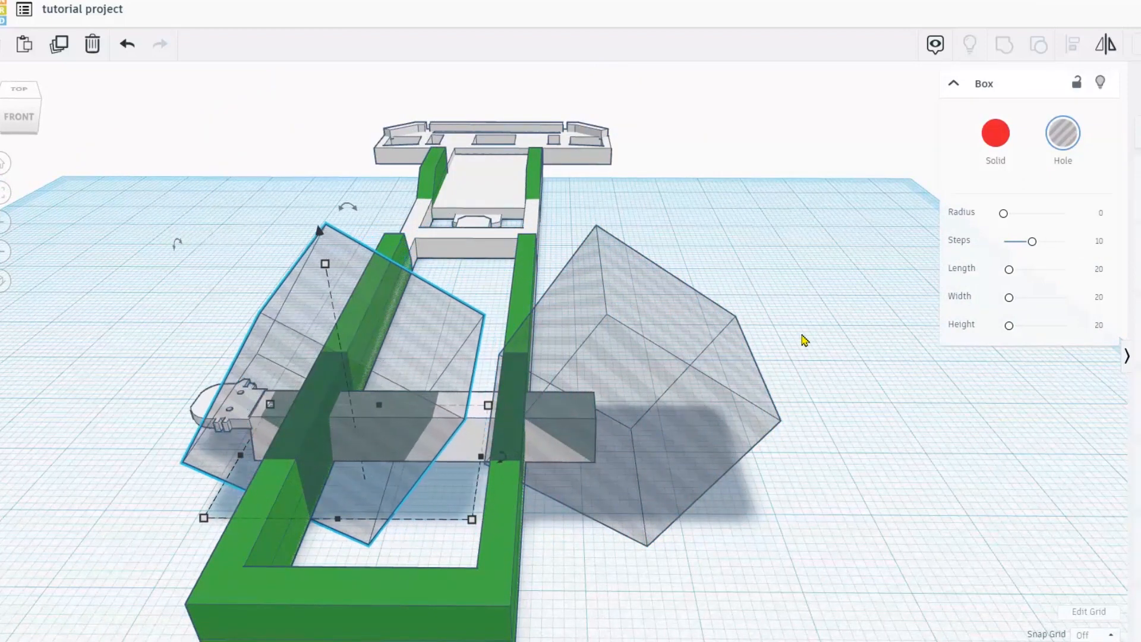
pyautogui.press('Left')
pyautogui.press('Left')
pyautogui.press('Left')
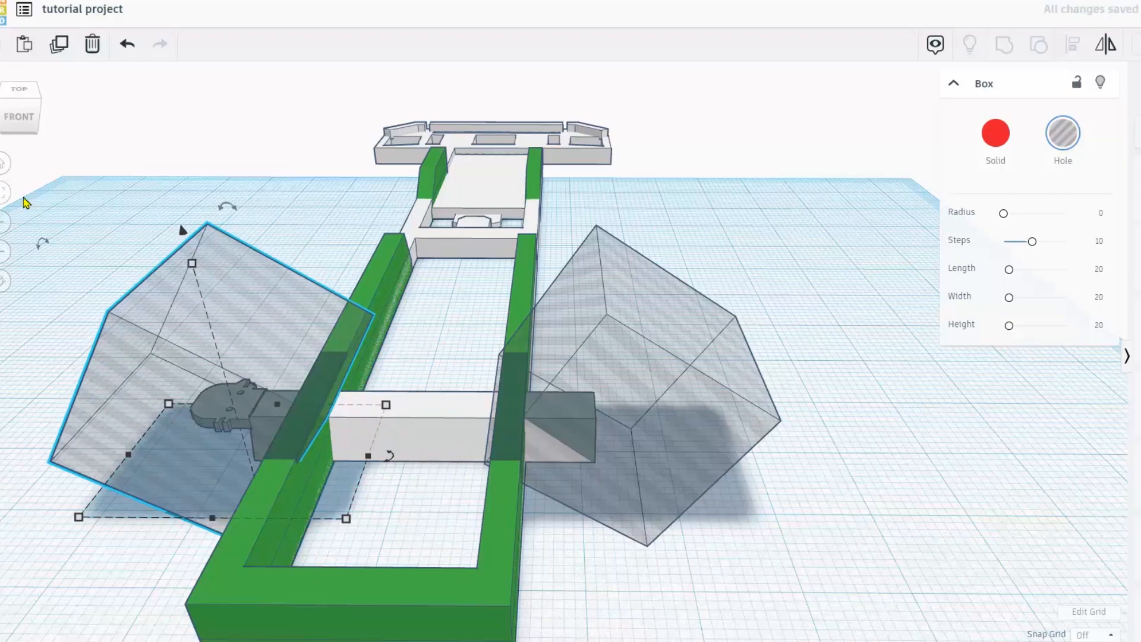
# Mirror and turn the copied hole box to match, and group both holes with the crosspiece to bevel its ends
pyautogui.press('f')
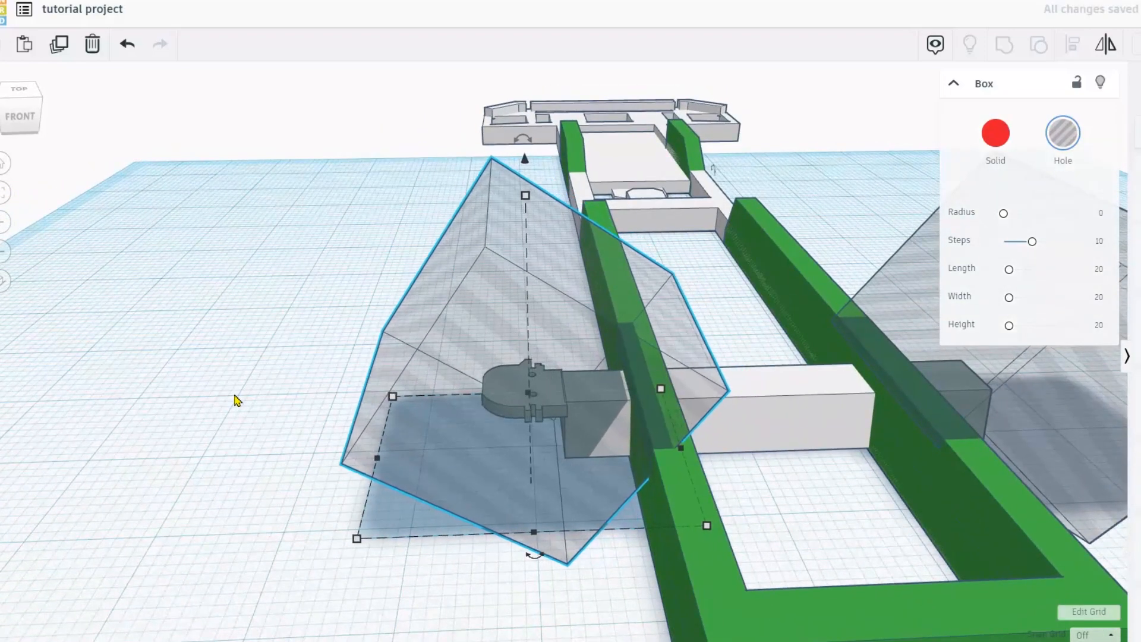
pyautogui.click(1105, 44)
pyautogui.click(535, 554)
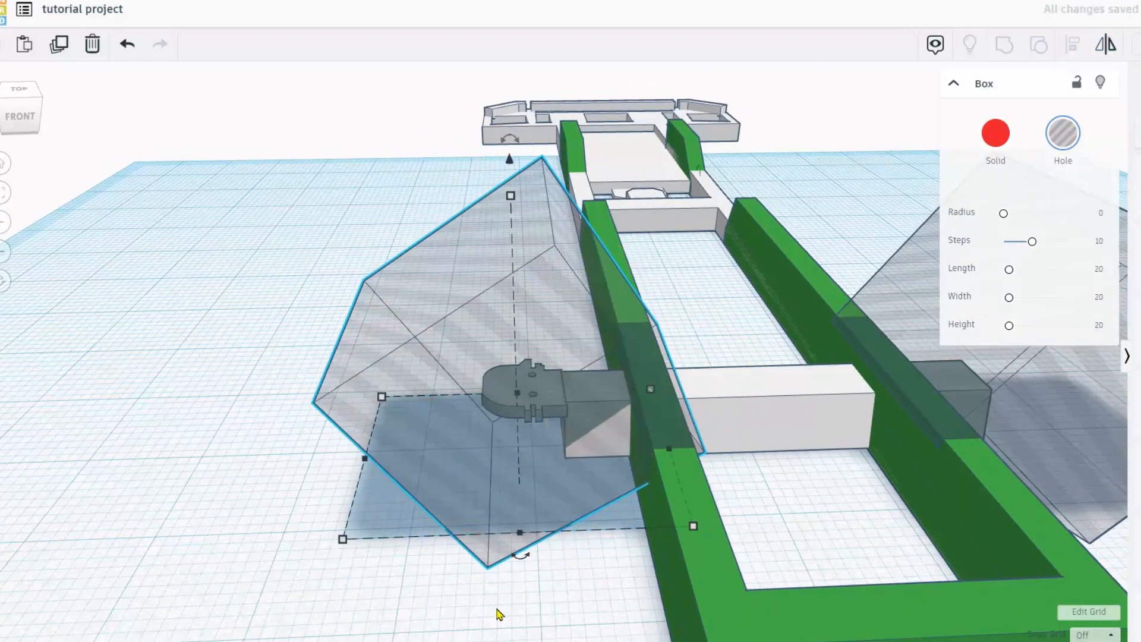
pyautogui.moveTo(511, 138); pyautogui.dragTo(505, 66)
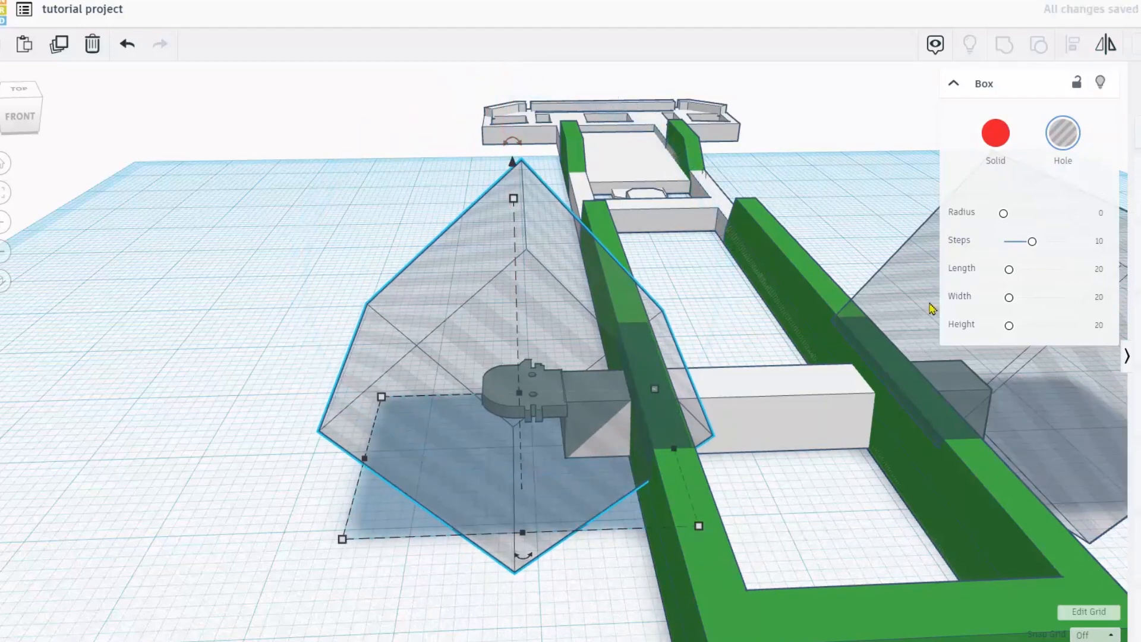
pyautogui.keyDown('shift'); pyautogui.click(782, 414); pyautogui.keyUp('shift')
pyautogui.click(993, 50)
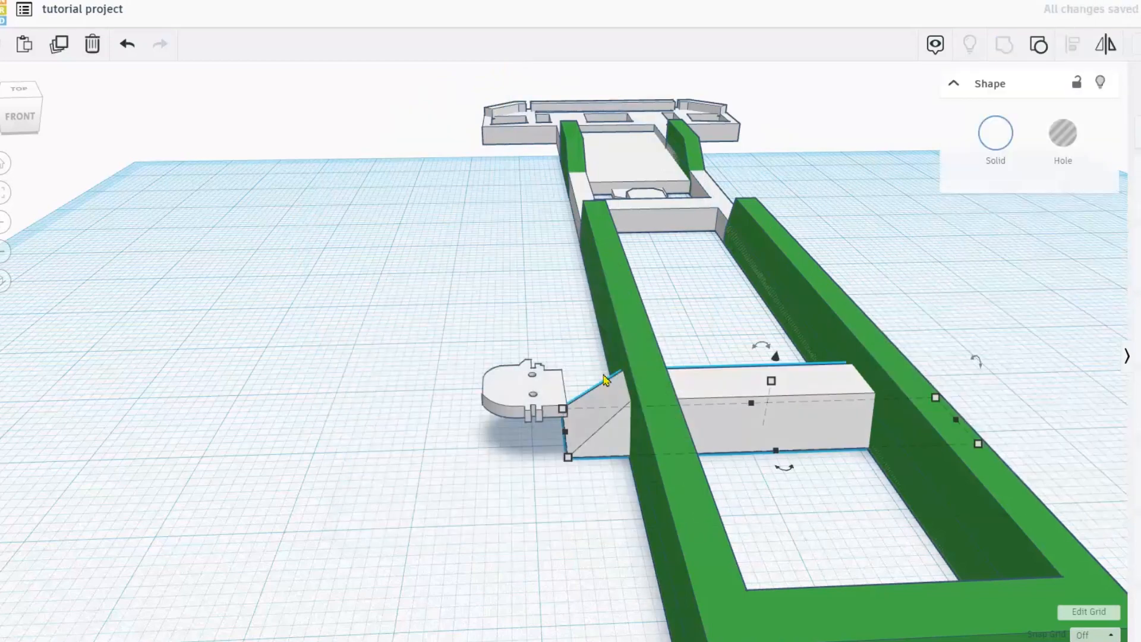
# Lower the rounded bracket about 4.87 mm to the foot of the crosspiece's beveled end
pyautogui.click(541, 404)
pyautogui.moveTo(540, 403); pyautogui.dragTo(526, 398)
pyautogui.click(541, 407)
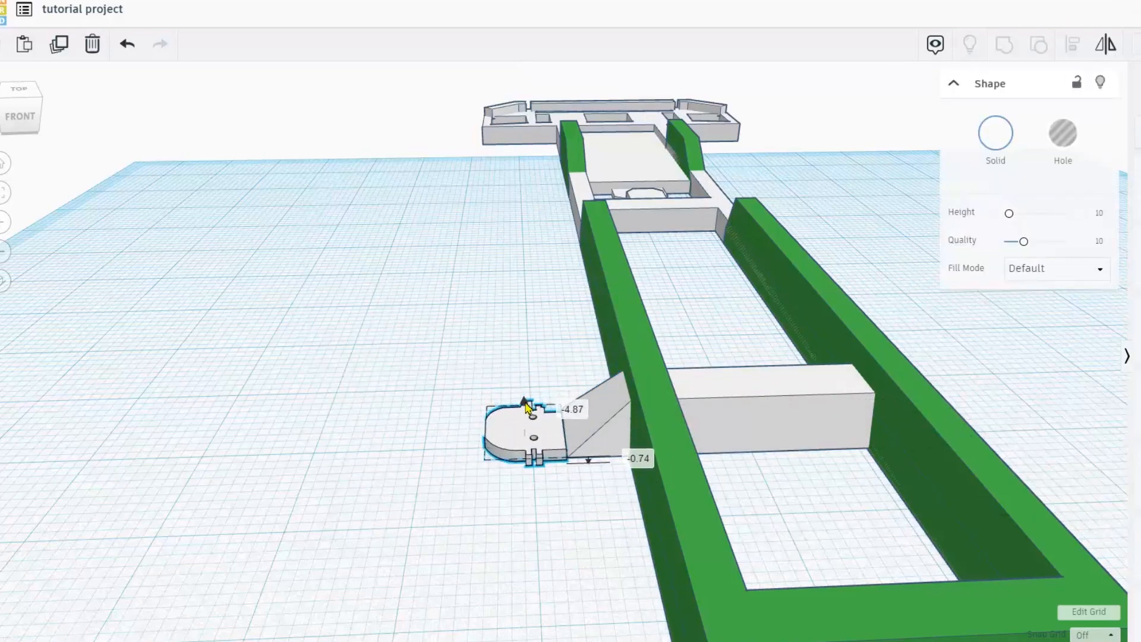
pyautogui.moveTo(527, 404); pyautogui.dragTo(528, 407)
pyautogui.scroll(2, 530, 410)
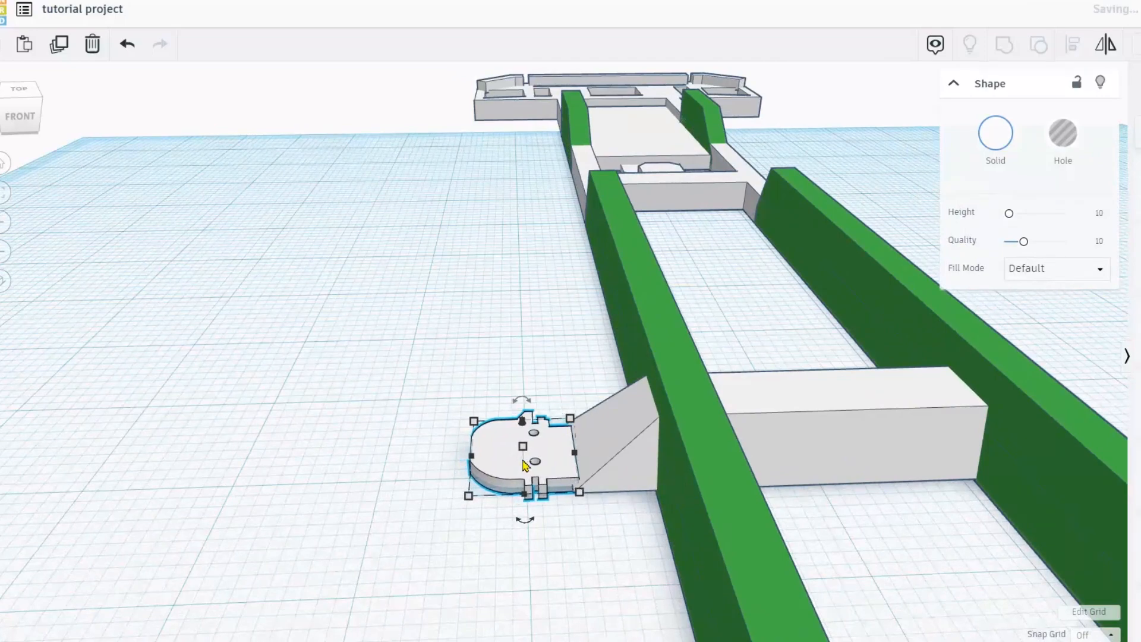
pyautogui.scroll(-5, 526, 464)
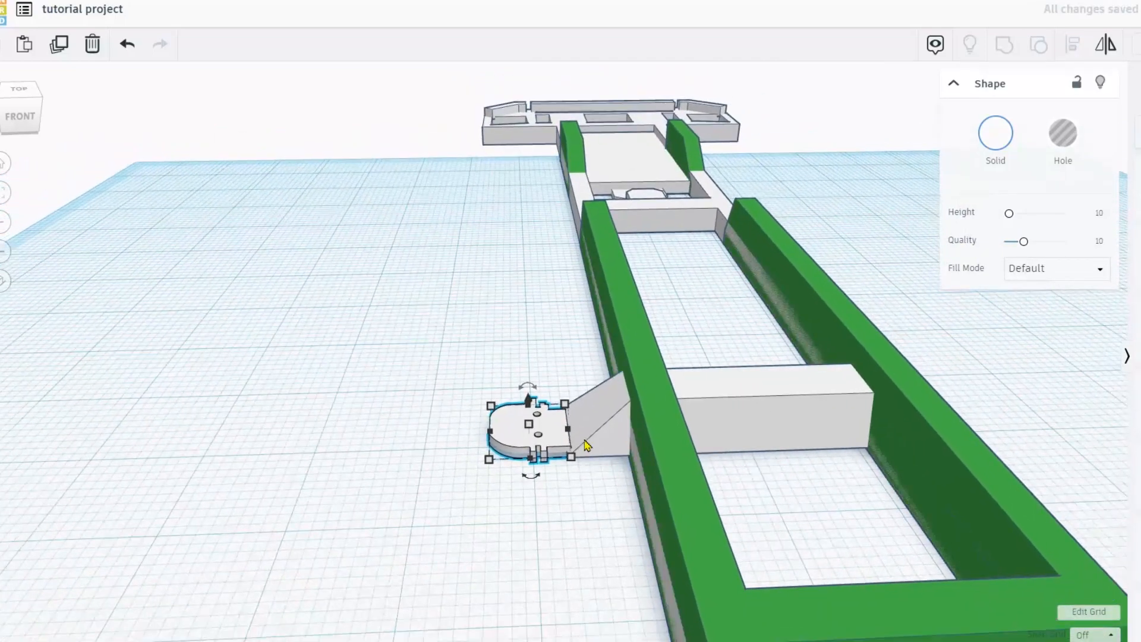
# Add a cylinder with 64 sides at the frame's rear corner, scale it down and stretch its height to about 37.61 mm
pyautogui.moveTo(603, 463); pyautogui.dragTo(665, 500, button='right')
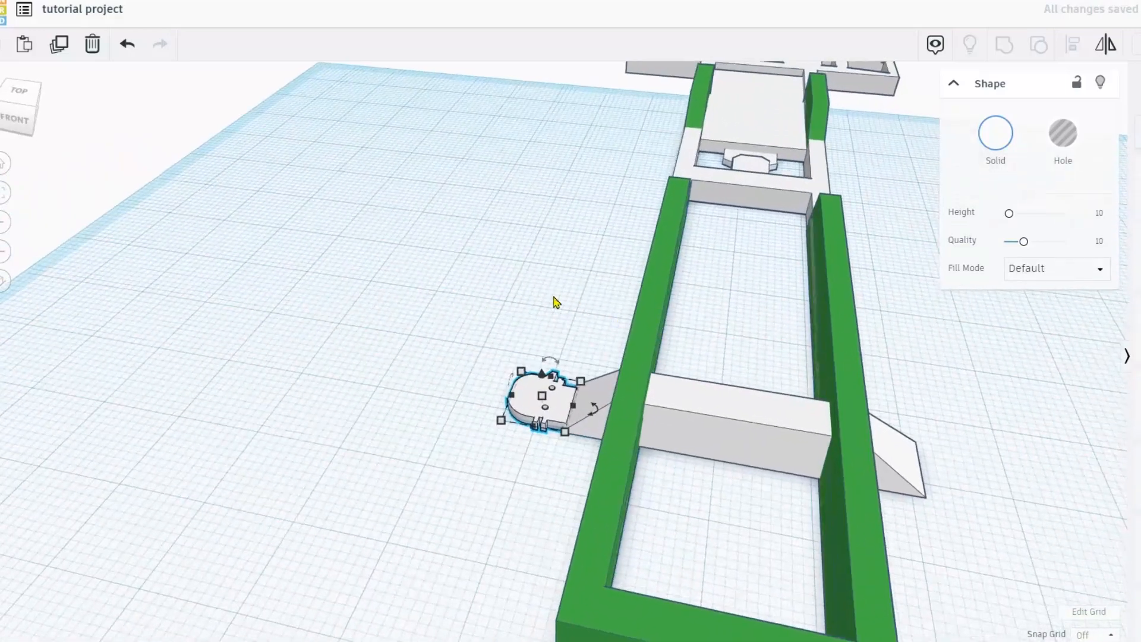
pyautogui.moveTo(321, 282); pyautogui.dragTo(164, 211, button='middle')
pyautogui.moveTo(425, 374); pyautogui.dragTo(505, 374, button='right')
pyautogui.moveTo(1138, 257); pyautogui.dragTo(523, 547)
pyautogui.moveTo(1021, 213); pyautogui.dragTo(1065, 213)
pyautogui.keyDown('alt'); pyautogui.keyDown('shift'); pyautogui.moveTo(654, 634); pyautogui.dragTo(563, 573); pyautogui.keyUp('shift'); pyautogui.keyUp('alt')
pyautogui.moveTo(515, 497); pyautogui.dragTo(506, 201)
pyautogui.scroll(-2, 502, 228)
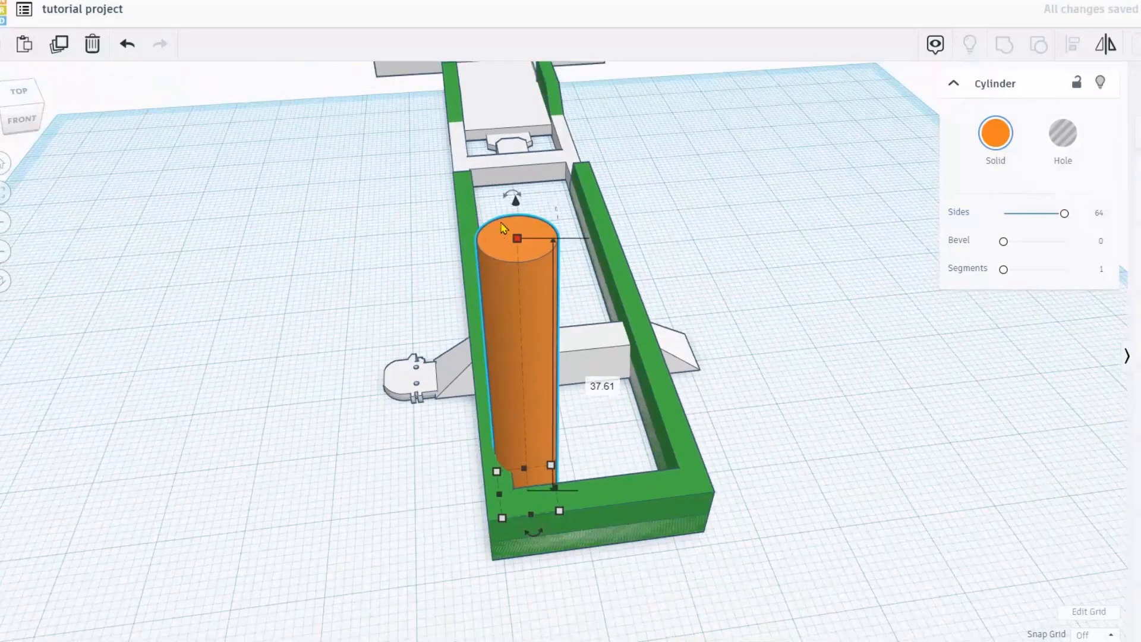
# Stretch the cylinder longer and rotate it 90° to lie across the frame
pyautogui.moveTo(517, 240); pyautogui.dragTo(512, 92)
pyautogui.moveTo(586, 262); pyautogui.dragTo(554, 363, button='middle')
pyautogui.moveTo(457, 171); pyautogui.dragTo(899, 396)
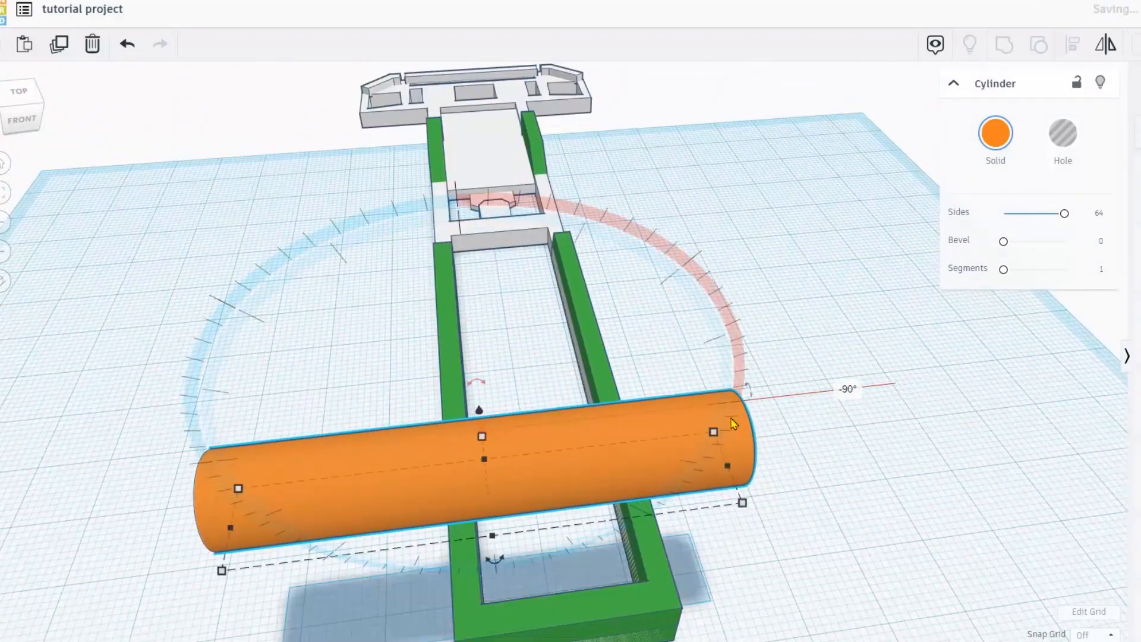
# Scale the lying cylinder down and move it into the rear end of the green frame
pyautogui.keyDown('alt'); pyautogui.keyDown('shift'); pyautogui.moveTo(743, 503); pyautogui.dragTo(602, 496); pyautogui.keyUp('shift'); pyautogui.keyUp('alt')
pyautogui.moveTo(486, 471); pyautogui.dragTo(486, 441)
pyautogui.moveTo(681, 526); pyautogui.dragTo(606, 463, button='right')
pyautogui.moveTo(601, 407); pyautogui.dragTo(772, 405)
pyautogui.moveTo(557, 336); pyautogui.dragTo(557, 399)
pyautogui.moveTo(452, 529); pyautogui.dragTo(585, 570, button='right')
pyautogui.scroll(2, 586, 570)
pyautogui.moveTo(630, 433); pyautogui.dragTo(677, 502)
pyautogui.moveTo(751, 516); pyautogui.dragTo(802, 510, button='right')
pyautogui.moveTo(743, 414); pyautogui.dragTo(737, 437)
pyautogui.moveTo(764, 524); pyautogui.dragTo(672, 410, button='right')
pyautogui.keyDown('alt'); pyautogui.moveTo(834, 420); pyautogui.dragTo(902, 408); pyautogui.keyUp('alt')
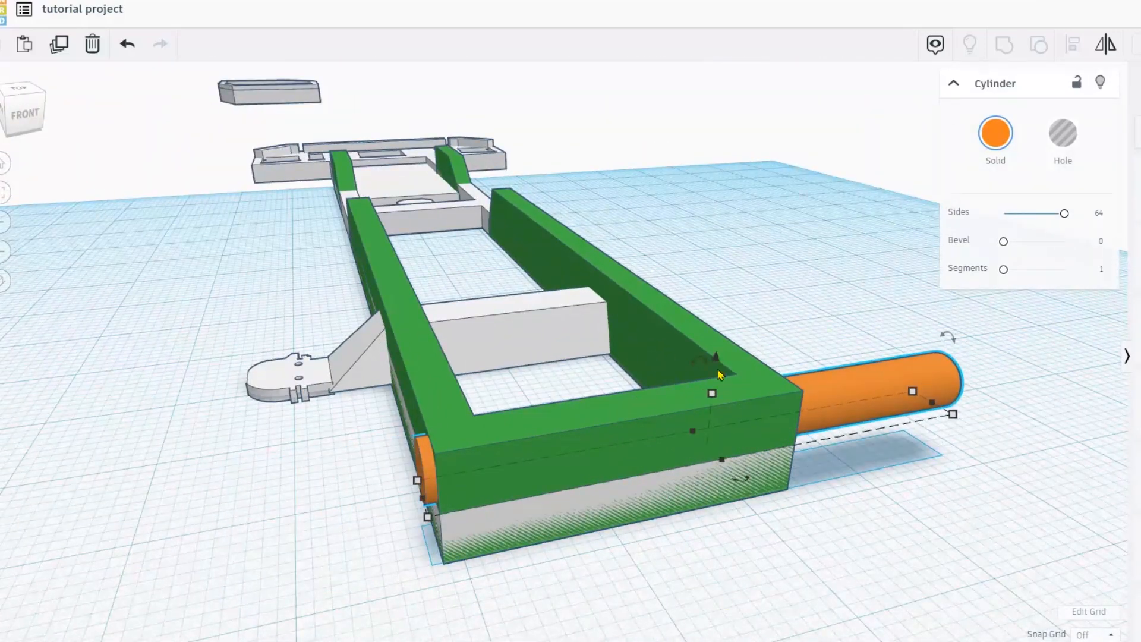
# Center the cylinder across the frame's rear end and adjust its height and length so it protrudes on both sides
pyautogui.moveTo(700, 386); pyautogui.dragTo(487, 504, button='right')
pyautogui.moveTo(767, 586); pyautogui.dragTo(684, 585)
pyautogui.moveTo(595, 559); pyautogui.dragTo(570, 470, button='right')
pyautogui.moveTo(556, 461); pyautogui.dragTo(555, 440)
pyautogui.moveTo(555, 410); pyautogui.dragTo(553, 505, button='right')
pyautogui.scroll(3, 553, 446)
pyautogui.moveTo(551, 381); pyautogui.dragTo(551, 354)
pyautogui.moveTo(551, 404); pyautogui.dragTo(559, 351, button='right')
pyautogui.scroll(-3, 594, 368)
pyautogui.keyDown('alt'); pyautogui.moveTo(932, 443); pyautogui.dragTo(940, 443); pyautogui.keyUp('alt')
pyautogui.keyDown('shift'); pyautogui.click(874, 381); pyautogui.keyUp('shift')
pyautogui.click(946, 407)
pyautogui.moveTo(832, 381); pyautogui.dragTo(758, 418, button='right')
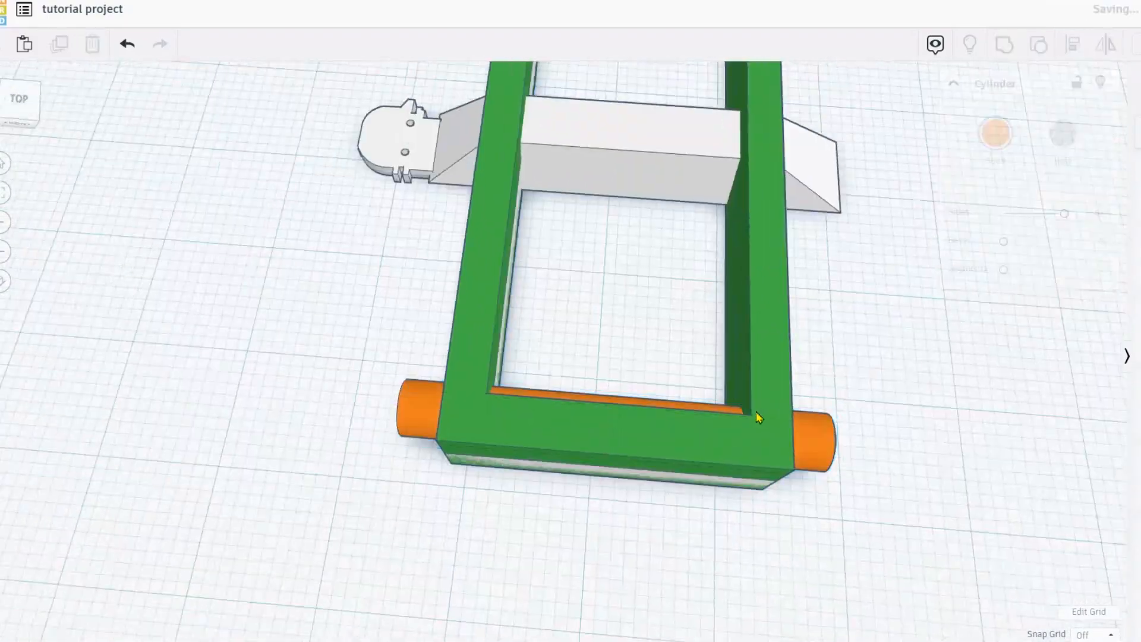
# Move the cylinder forward along the chassis toward the front bumper
pyautogui.press('Up')
pyautogui.press('Up')
pyautogui.press('Up')
pyautogui.press('Up')
pyautogui.press('Up')
pyautogui.press('Up')
pyautogui.press('Up')
pyautogui.press('Up')
pyautogui.press('Up')
pyautogui.press('Up')
pyautogui.press('Up')
pyautogui.press('Up')
pyautogui.press('Up')
pyautogui.press('Up')
pyautogui.press('Up')
pyautogui.press('Up')
pyautogui.press('Up')
pyautogui.press('Up')
pyautogui.press('Up')
pyautogui.press('Up')
pyautogui.scroll(-2, 879, 498)
# Set the snap grid to 0.1 mm and bring the cylinder into the front bumper, shrunk to about 14.26 mm by 1.91 mm
pyautogui.click(1095, 634)
pyautogui.click(1090, 525)
pyautogui.press('Up')
pyautogui.press('Up')
pyautogui.press('Up')
pyautogui.press('Up')
pyautogui.press('Up')
pyautogui.press('Up')
pyautogui.press('Up')
pyautogui.press('Up')
pyautogui.press('Up')
pyautogui.press('Up')
pyautogui.scroll(-5, 680, 336)
pyautogui.moveTo(680, 336); pyautogui.dragTo(700, 344, button='right')
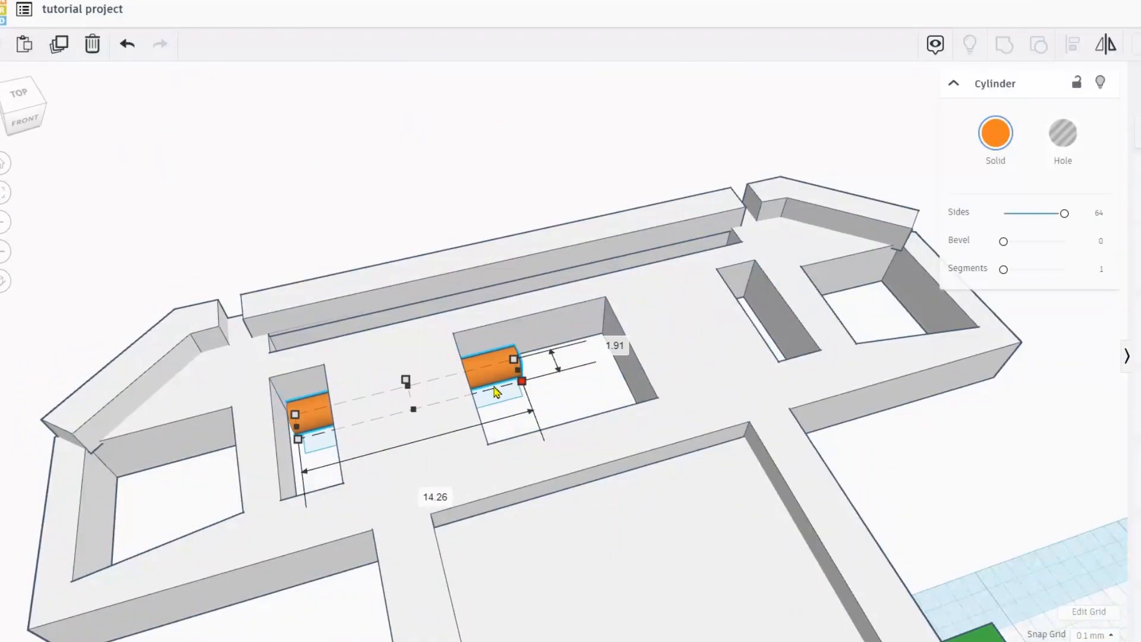
# Reduce the cylinder's height to about 1.30 mm and lengthen it into a thin rod across the bumper's middle opening
pyautogui.scroll(3, 497, 392)
pyautogui.moveTo(272, 342); pyautogui.dragTo(273, 355)
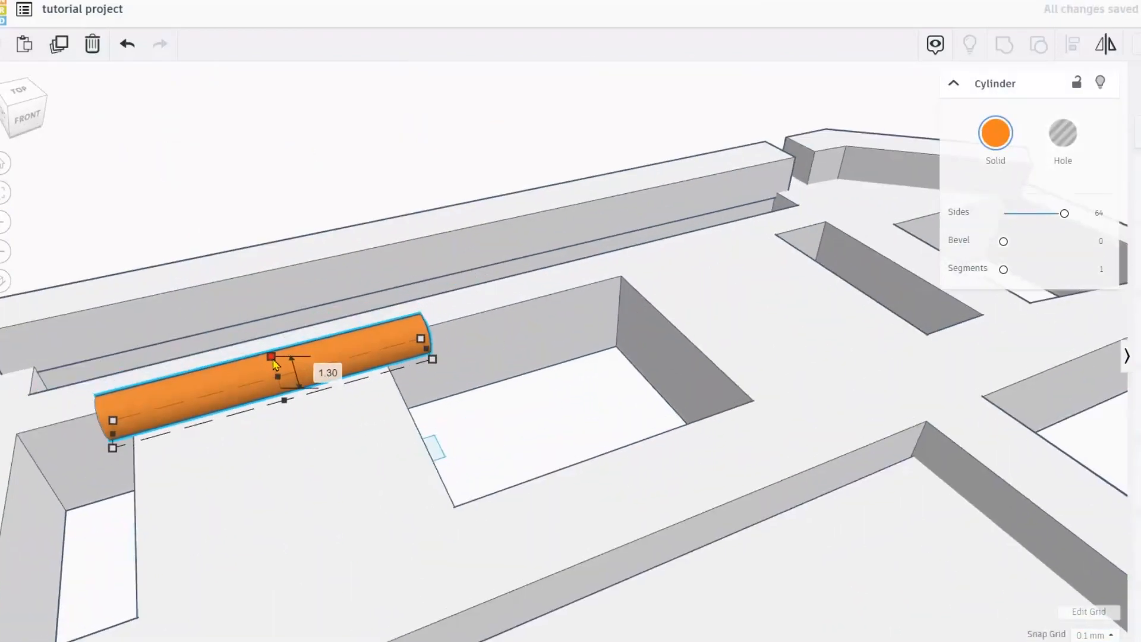
pyautogui.moveTo(309, 380); pyautogui.dragTo(333, 440, button='right')
pyautogui.moveTo(346, 445); pyautogui.dragTo(377, 446)
pyautogui.moveTo(478, 398); pyautogui.dragTo(574, 357)
pyautogui.moveTo(535, 428); pyautogui.dragTo(511, 369, button='right')
pyautogui.scroll(3, 405, 372)
pyautogui.scroll(-5, 405, 372)
pyautogui.moveTo(334, 417); pyautogui.dragTo(316, 421)
pyautogui.moveTo(416, 428); pyautogui.dragTo(492, 359, button='right')
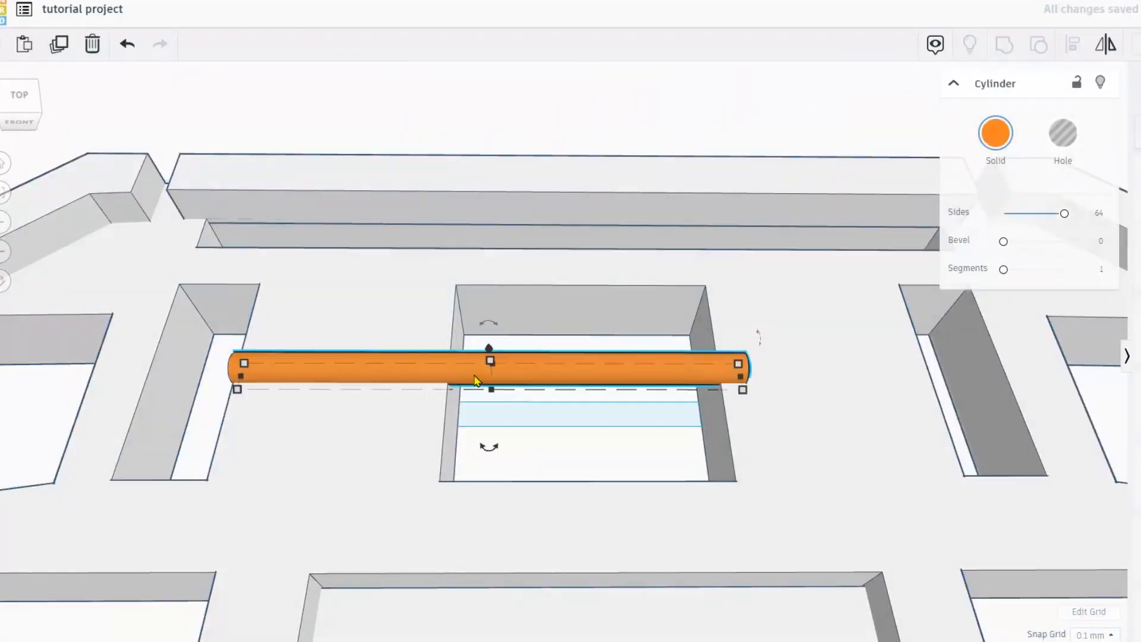
# Duplicate the thin rod and move the copy forward toward the bumper's long front slot
pyautogui.hotkey('ctrl', 'd')
pyautogui.press('Up')
pyautogui.press('Up')
pyautogui.press('Up')
pyautogui.press('Up')
pyautogui.press('Up')
pyautogui.press('Up')
pyautogui.press('Up')
pyautogui.press('Up')
pyautogui.press('Up')
pyautogui.press('Up')
# Stretch the copied thin rod at both ends so it runs along the bumper's long front slot
pyautogui.scroll(4, 527, 209)
pyautogui.moveTo(529, 309)
pyautogui.mouseDown(button='right')
pyautogui.moveTo(555, 359)
pyautogui.moveTo(547, 321)
pyautogui.mouseUp(button='right')
pyautogui.hotkey('ctrl', 'z')
pyautogui.scroll(-4, 534, 209)
pyautogui.moveTo(372, 260); pyautogui.dragTo(145, 271)
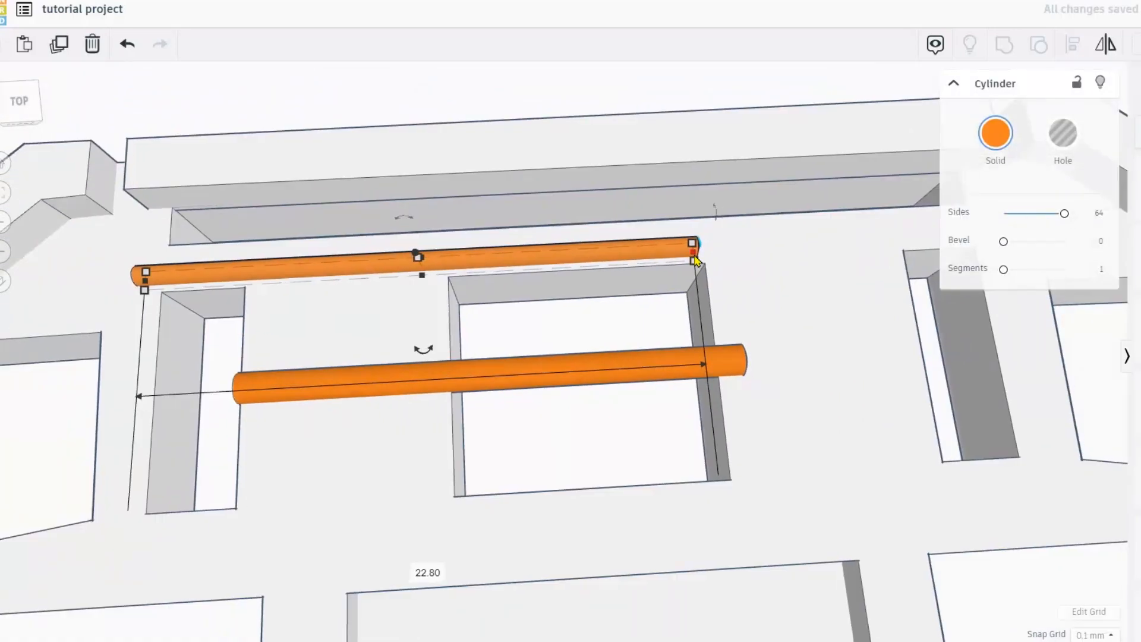
pyautogui.moveTo(619, 289); pyautogui.dragTo(824, 277)
pyautogui.click(433, 388)
# Place a duplicate of the bumper rod lengthwise between the chassis side rails, running through the middle crossmember
pyautogui.scroll(-4, 535, 332)
pyautogui.moveTo(535, 332); pyautogui.dragTo(614, 242, button='right')
pyautogui.hotkey('ctrl', 'd')
pyautogui.moveTo(509, 375); pyautogui.dragTo(618, 511)
pyautogui.moveTo(577, 415); pyautogui.dragTo(369, 440)
pyautogui.scroll(-4, 553, 357)
pyautogui.moveTo(556, 362); pyautogui.dragTo(654, 470)
pyautogui.moveTo(178, 381); pyautogui.dragTo(309, 309, button='right')
pyautogui.moveTo(571, 404); pyautogui.dragTo(543, 413)
pyautogui.scroll(-4, 543, 412)
pyautogui.moveTo(666, 428); pyautogui.dragTo(952, 547)
pyautogui.scroll(-3, 902, 520)
pyautogui.moveTo(743, 454); pyautogui.dragTo(798, 483)
pyautogui.moveTo(119, 262); pyautogui.dragTo(60, 261, button='right')
# Make a thicker copy of the lengthwise rod, 2.20 mm high, with its front end shortened to the crossmember
pyautogui.hotkey('ctrl', 'd')
pyautogui.moveTo(479, 346); pyautogui.dragTo(452, 398)
pyautogui.moveTo(535, 238); pyautogui.dragTo(594, 226, button='right')
pyautogui.moveTo(862, 453); pyautogui.dragTo(864, 465)
pyautogui.moveTo(594, 250); pyautogui.dragTo(571, 232, button='right')
pyautogui.moveTo(548, 410); pyautogui.dragTo(547, 398)
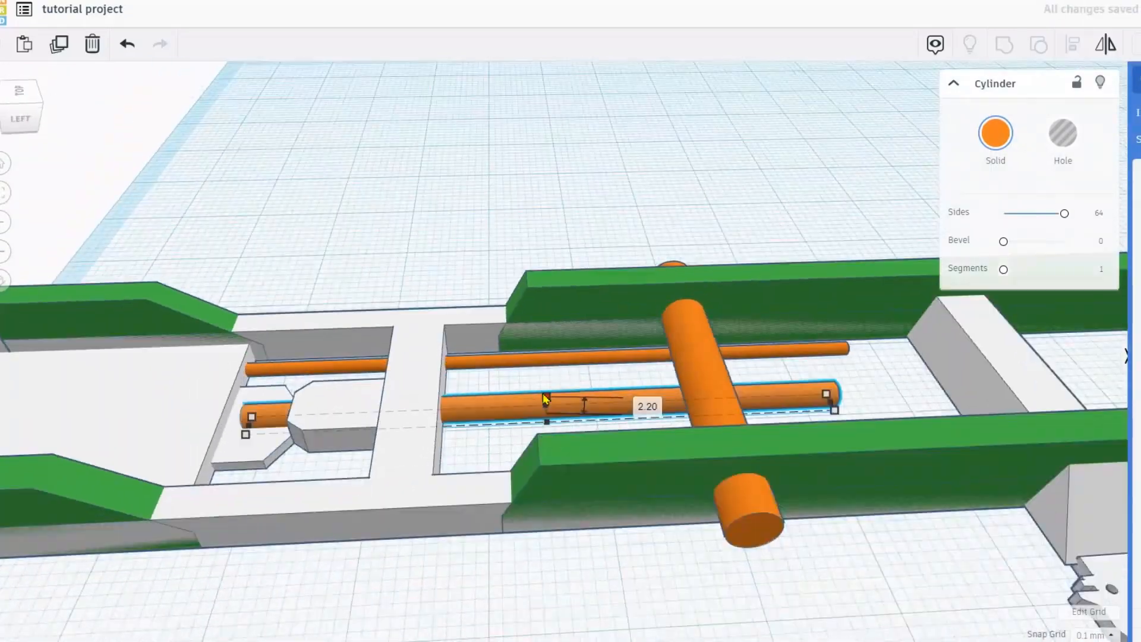
pyautogui.moveTo(248, 420); pyautogui.dragTo(449, 410)
# Move the large cross axle vertically to 0.70 mm above the workplane
pyautogui.moveTo(594, 392); pyautogui.dragTo(477, 408, button='right')
pyautogui.moveTo(654, 404); pyautogui.dragTo(535, 416, button='right')
pyautogui.click(421, 416)
pyautogui.moveTo(458, 369); pyautogui.dragTo(458, 362)
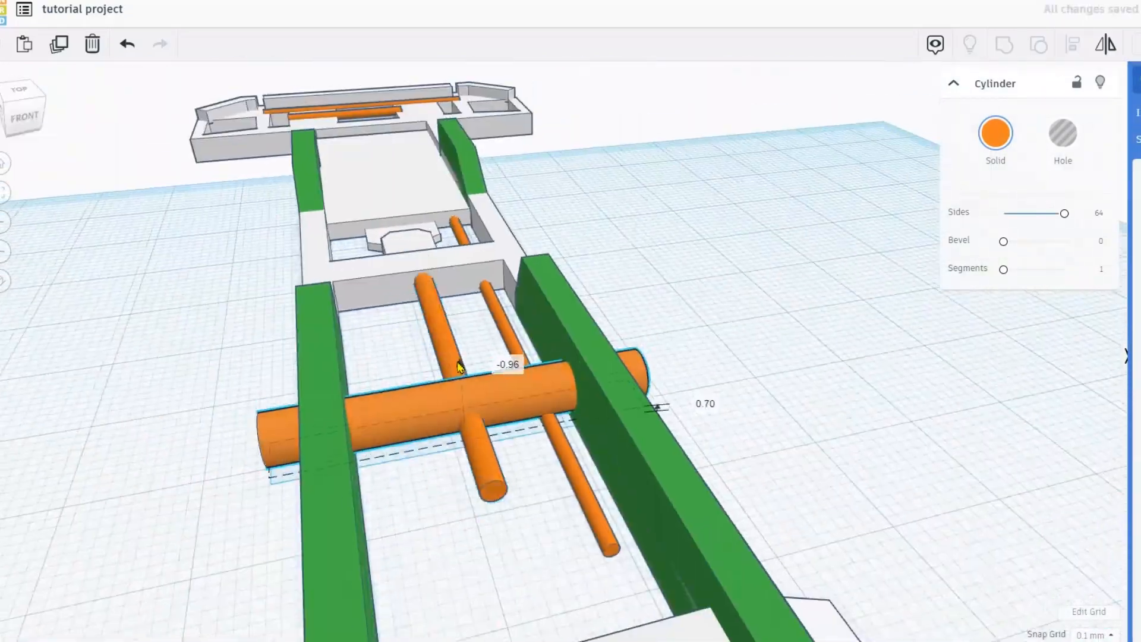
pyautogui.moveTo(535, 369); pyautogui.dragTo(565, 393, button='right')
# Shorten the rear end of the thicker lengthwise rod so it stops at the cross axle
pyautogui.click(463, 333)
pyautogui.moveTo(502, 491); pyautogui.dragTo(489, 438)
pyautogui.moveTo(490, 438); pyautogui.dragTo(684, 452, button='right')
pyautogui.moveTo(506, 418); pyautogui.dragTo(417, 488)
pyautogui.moveTo(155, 357); pyautogui.dragTo(107, 319, button='right')
pyautogui.moveTo(525, 471); pyautogui.dragTo(503, 431)
# Enlarge and widen the round roof piece straddling the shorter rod on the front bumper
pyautogui.scroll(8, 466, 428)
pyautogui.moveTo(535, 451); pyautogui.dragTo(327, 398, button='right')
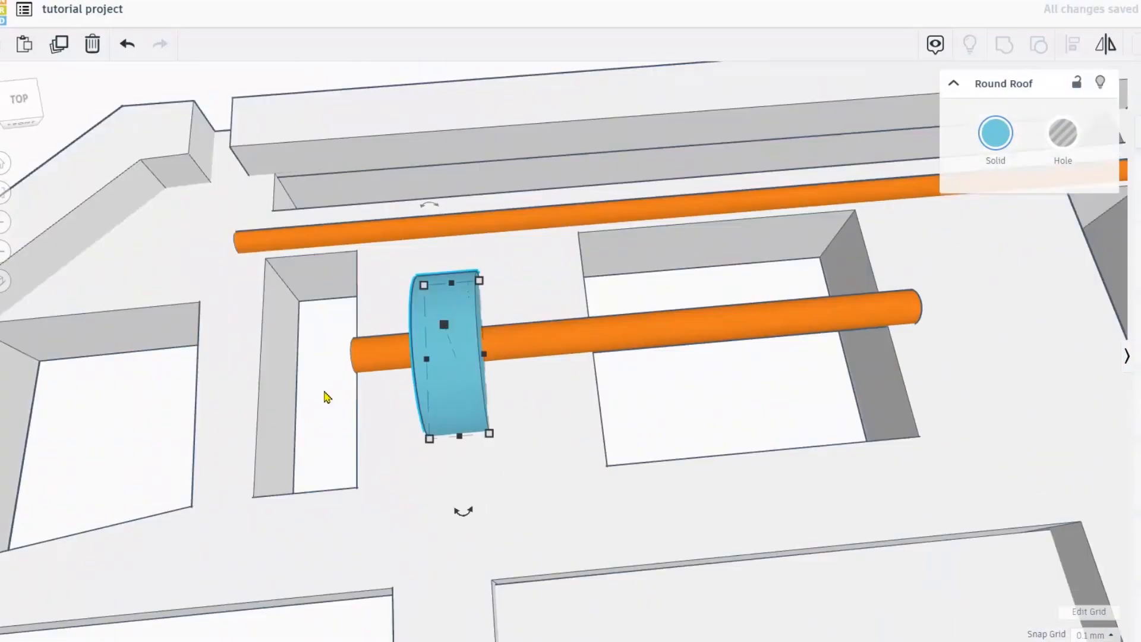
pyautogui.moveTo(479, 280); pyautogui.dragTo(510, 261)
pyautogui.moveTo(509, 286); pyautogui.dragTo(571, 255, button='right')
pyautogui.scroll(3, 594, 321)
pyautogui.click(665, 333)
pyautogui.moveTo(672, 321); pyautogui.dragTo(416, 440, button='right')
pyautogui.click(422, 440)
pyautogui.moveTo(475, 450); pyautogui.dragTo(484, 451)
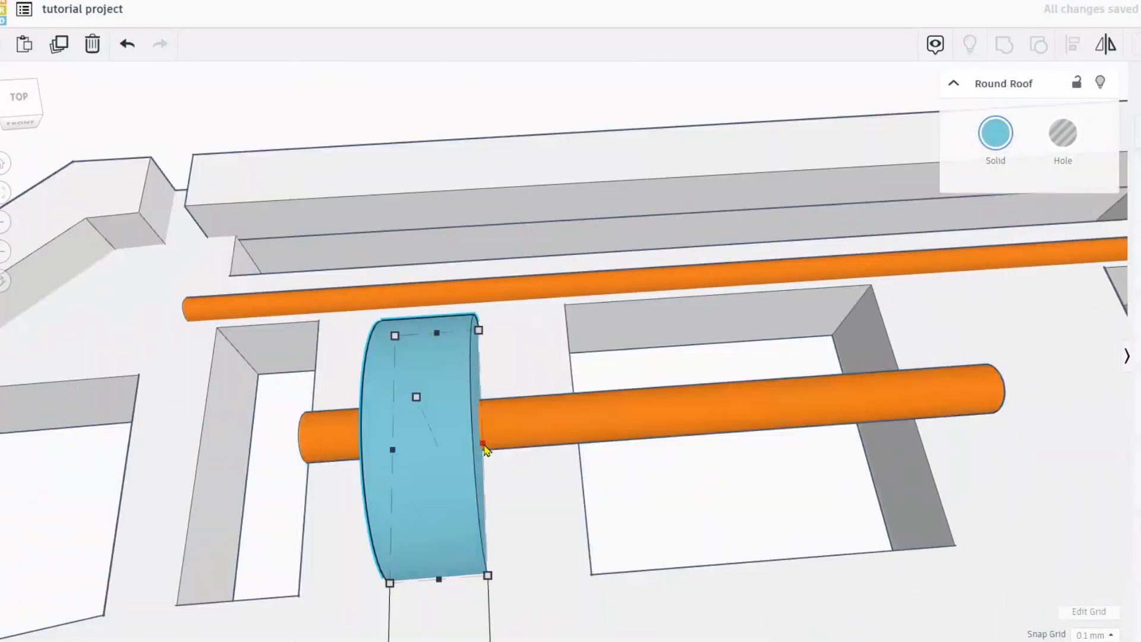
# Select the chassis parts together and recolour them white
pyautogui.scroll(-10, 327, 280)
pyautogui.moveTo(326, 280); pyautogui.dragTo(713, 588)
pyautogui.click(996, 133)
# Examine from the side how the orange tube sits around the rear crosspiece and its protruding cylinder
pyautogui.scroll(8, 570, 356)
pyautogui.moveTo(535, 380); pyautogui.dragTo(492, 342)
pyautogui.moveTo(493, 342); pyautogui.dragTo(535, 250, button='right')
pyautogui.click(459, 423)
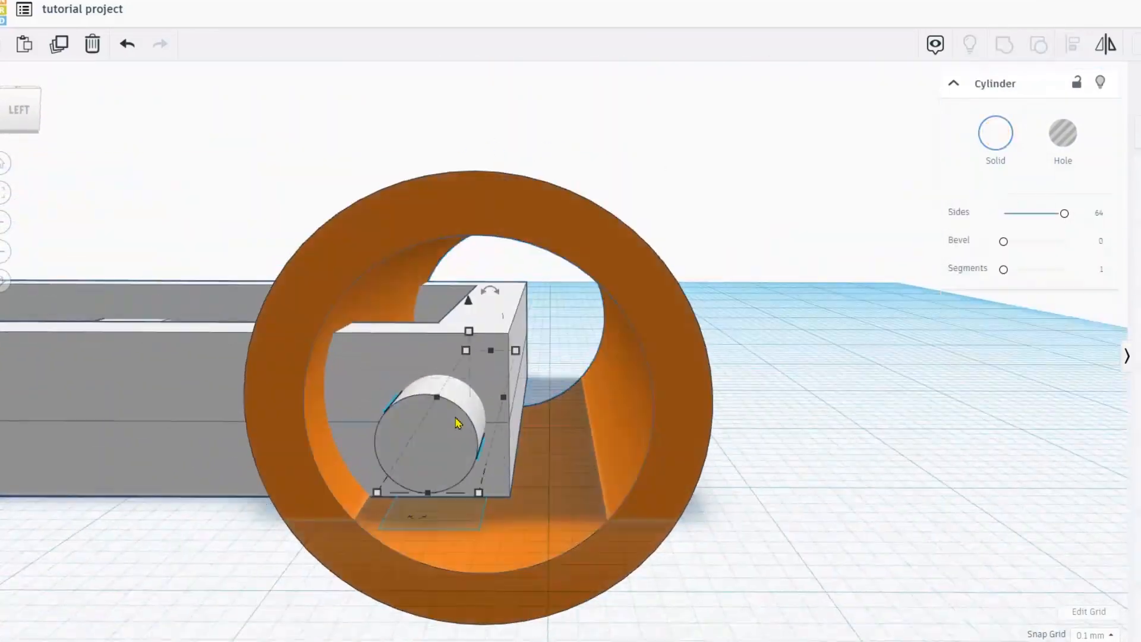
pyautogui.scroll(4, 458, 423)
pyautogui.click(405, 264)
pyautogui.scroll(-4, 410, 267)
pyautogui.click(691, 374)
pyautogui.moveTo(690, 374); pyautogui.dragTo(613, 411, button='right')
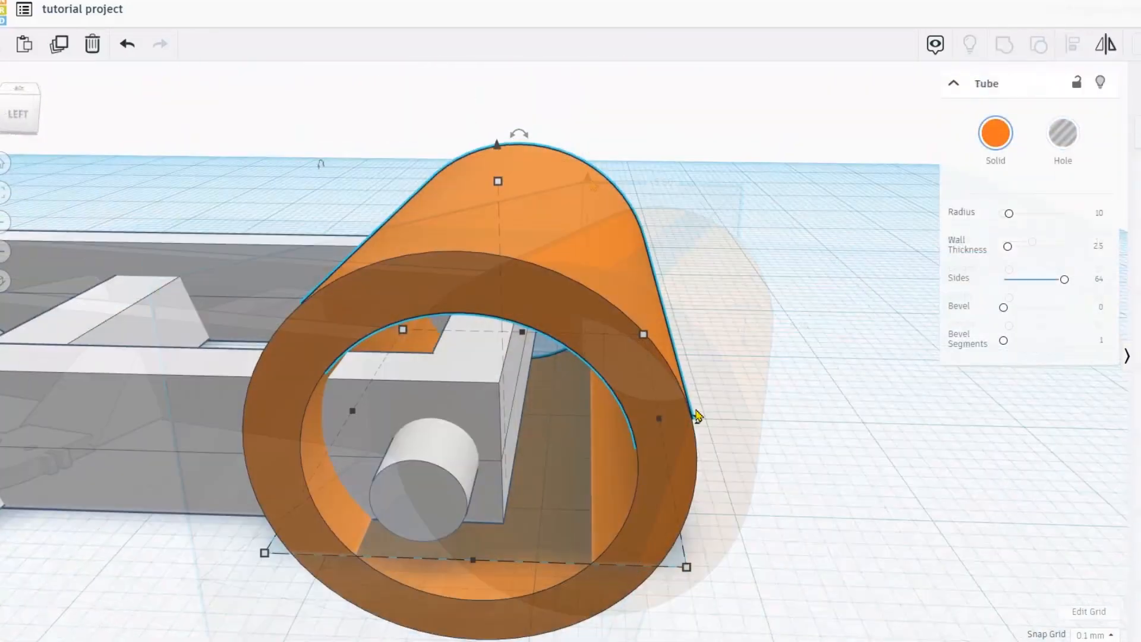
pyautogui.moveTo(535, 381); pyautogui.dragTo(493, 353, button='right')
pyautogui.click(459, 422)
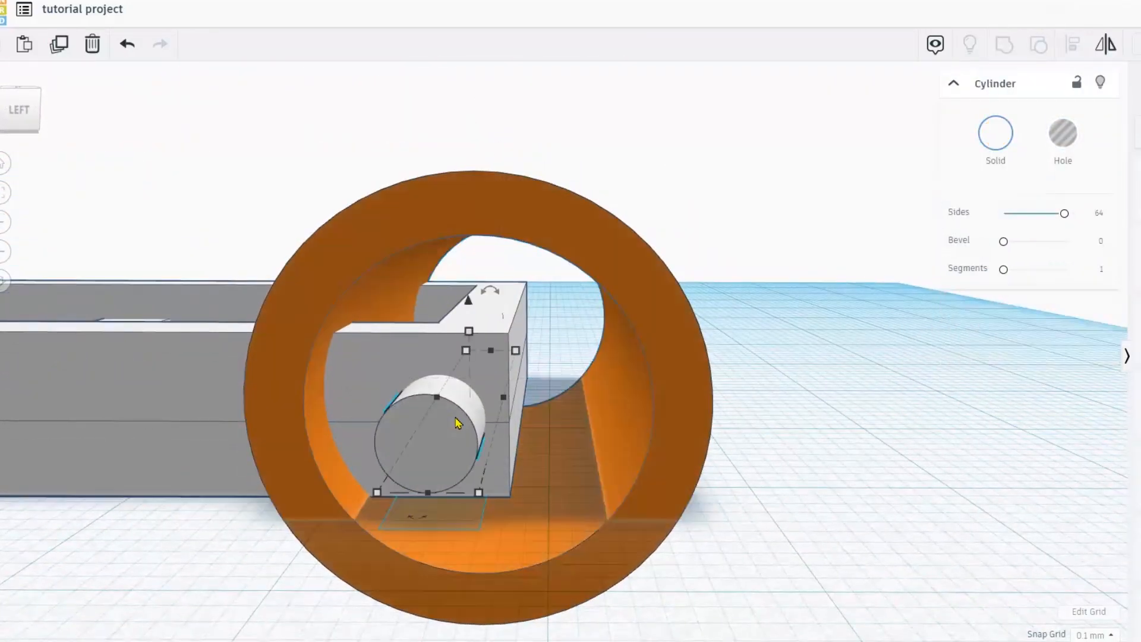
pyautogui.moveTo(517, 418); pyautogui.dragTo(531, 418, button='right')
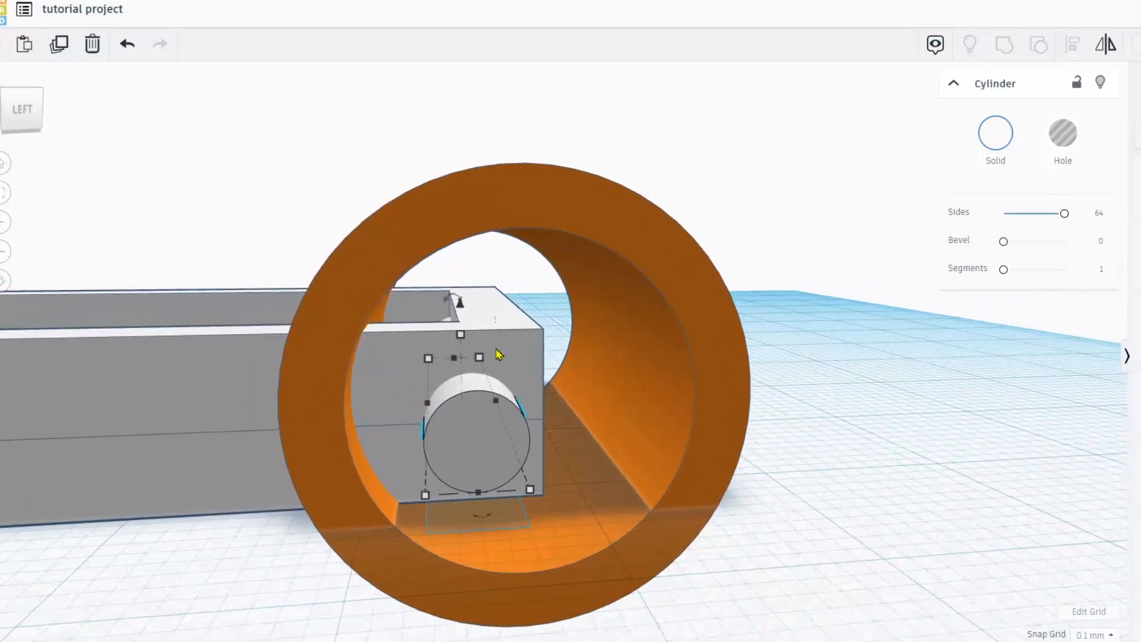
pyautogui.moveTo(511, 407); pyautogui.dragTo(472, 367, button='right')
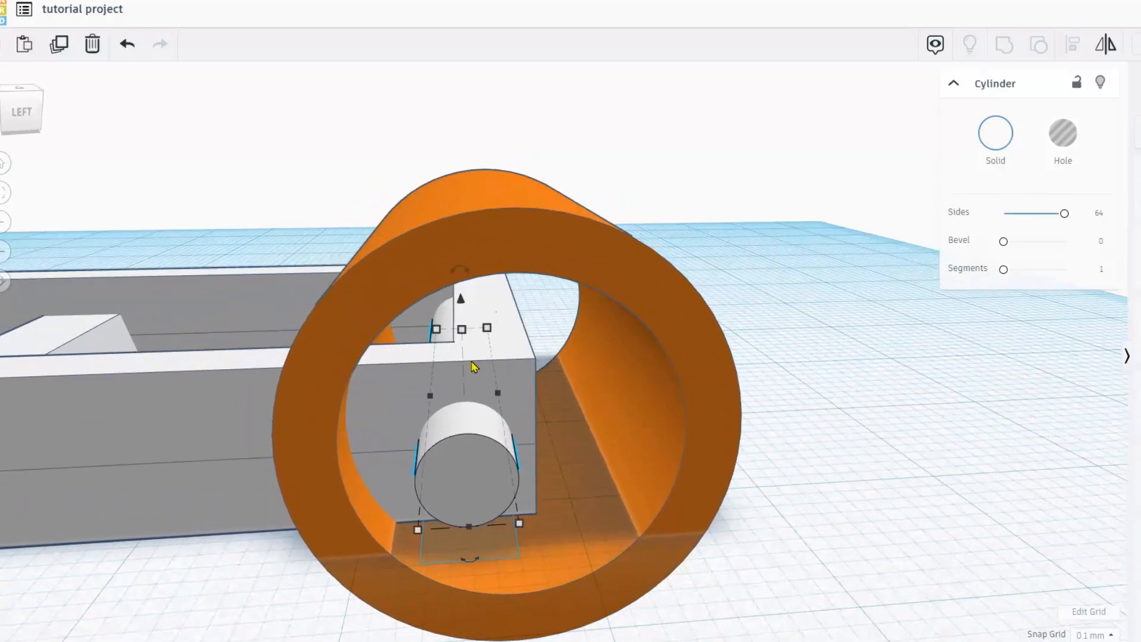
pyautogui.scroll(5, 515, 413)
pyautogui.click(499, 371)
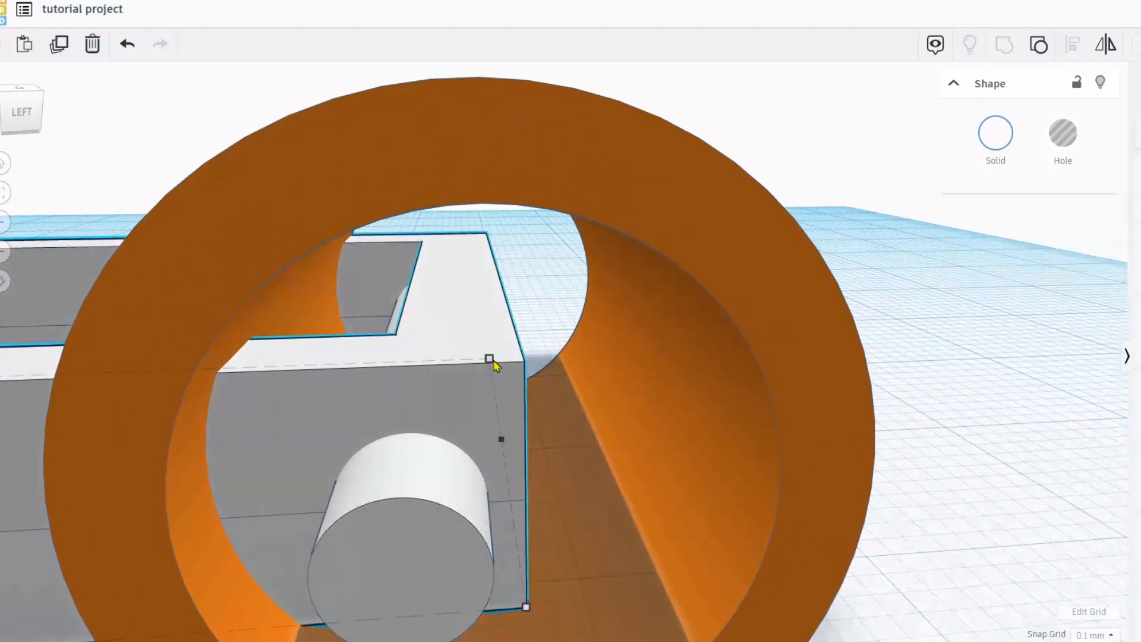
pyautogui.moveTo(431, 418); pyautogui.dragTo(431, 324, button='right')
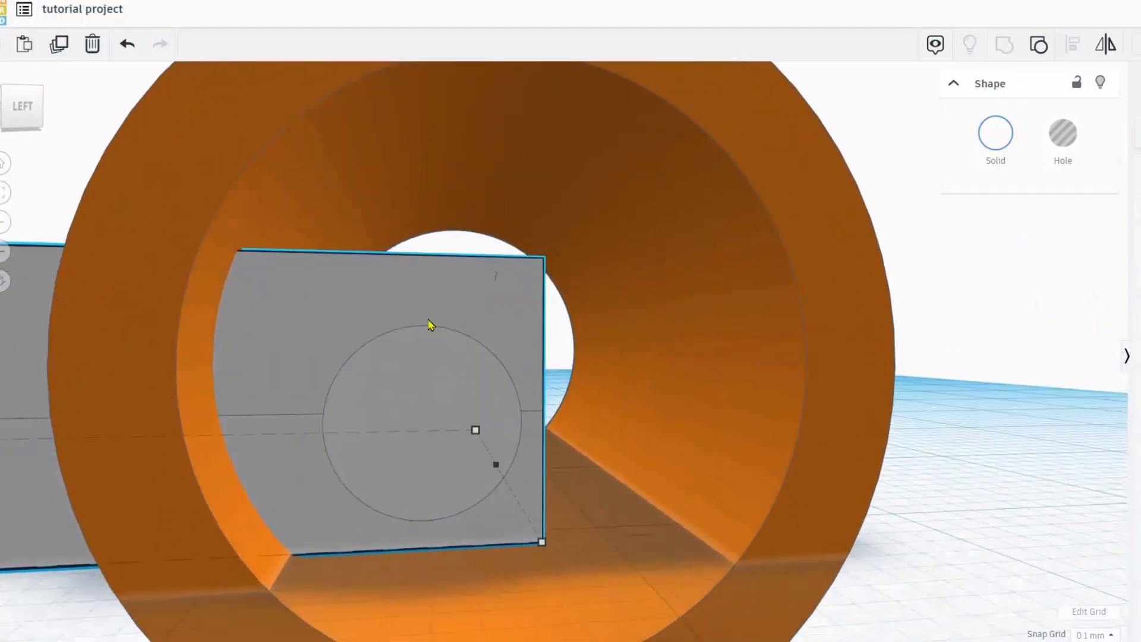
pyautogui.moveTo(430, 286); pyautogui.dragTo(472, 324, button='right')
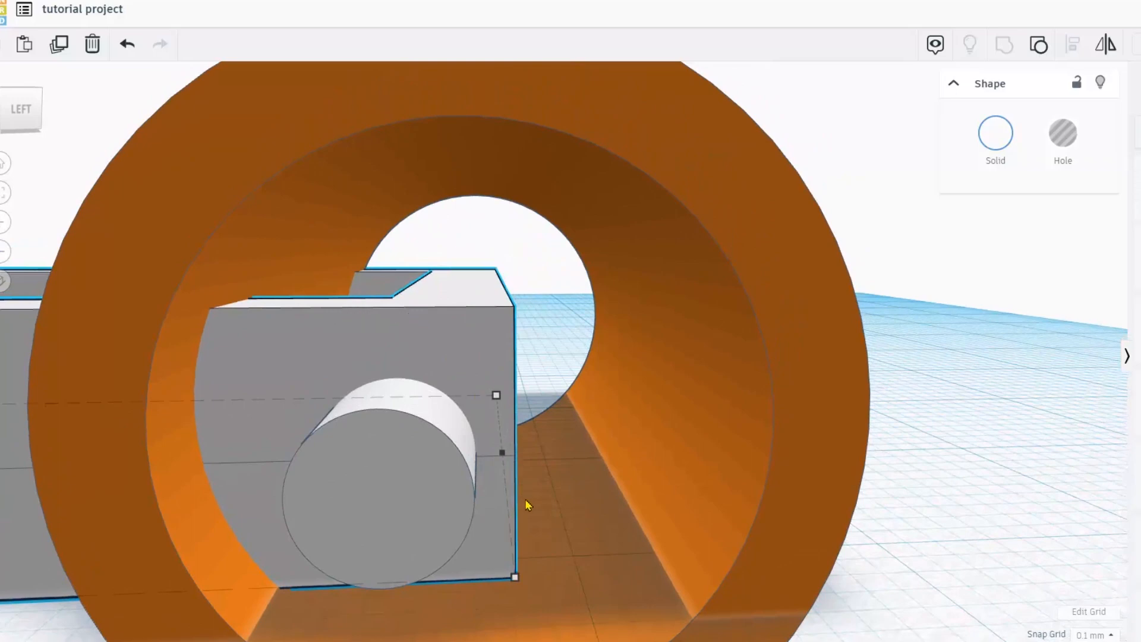
# Shift the orange tube 10.10 mm rearward and 2.50 mm sideways, clear of the rear crosspiece's end
pyautogui.scroll(-3, 491, 365)
pyautogui.click(683, 373)
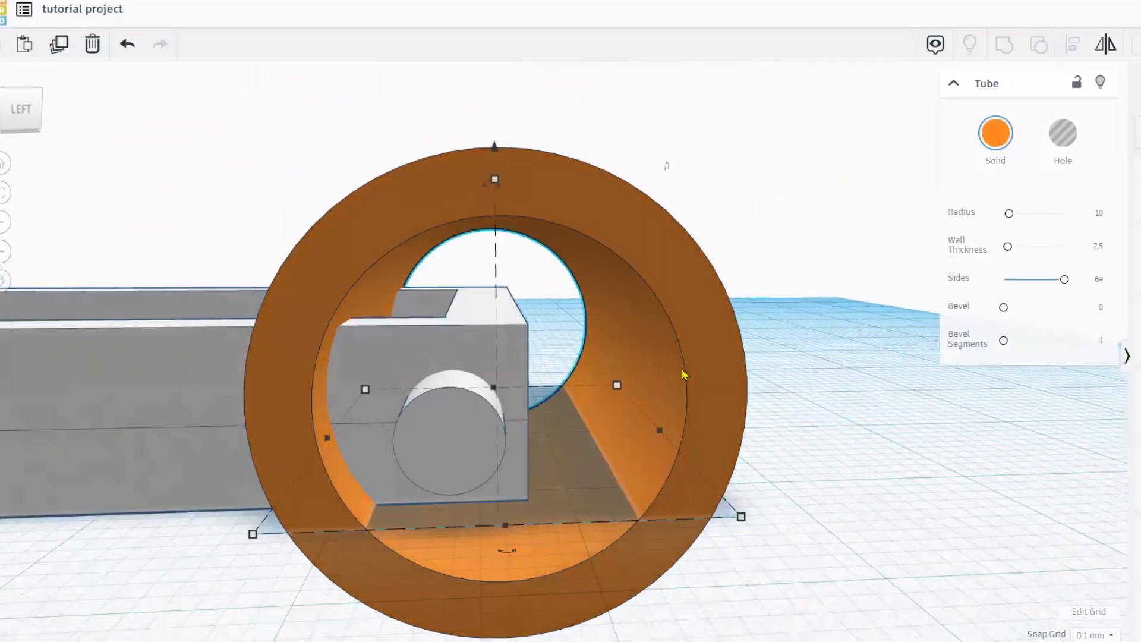
pyautogui.moveTo(690, 372); pyautogui.dragTo(559, 386, button='right')
pyautogui.scroll(-2, 559, 386)
pyautogui.moveTo(592, 348); pyautogui.dragTo(738, 356)
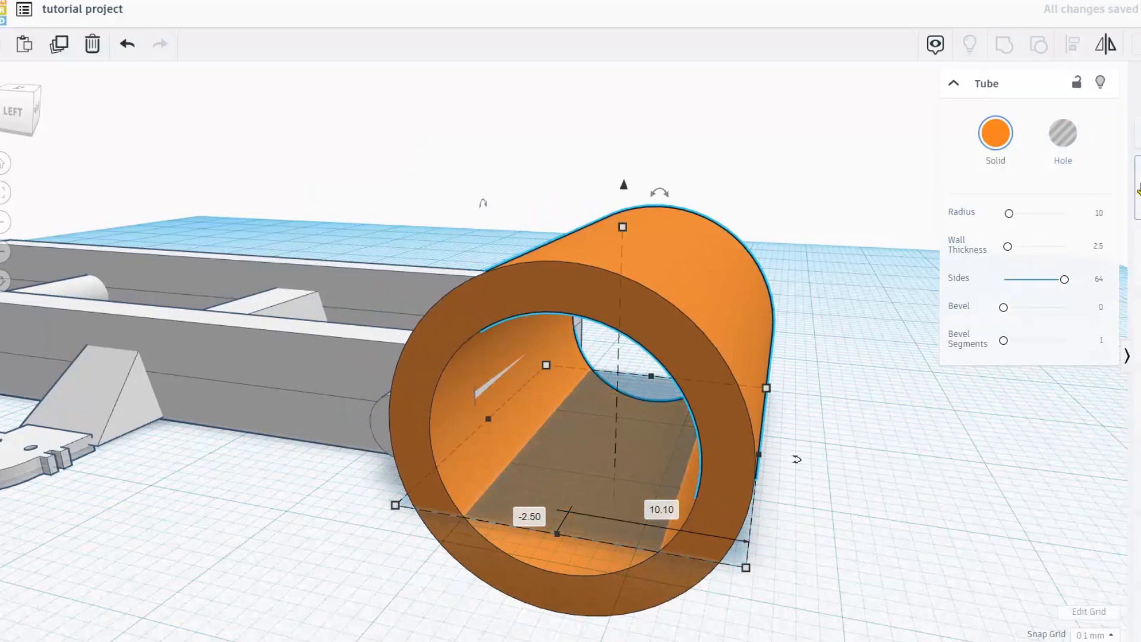
# Place a box hole about 22.20 mm high over the tube, leaving only the tube's rear side uncovered
pyautogui.click(493, 524)
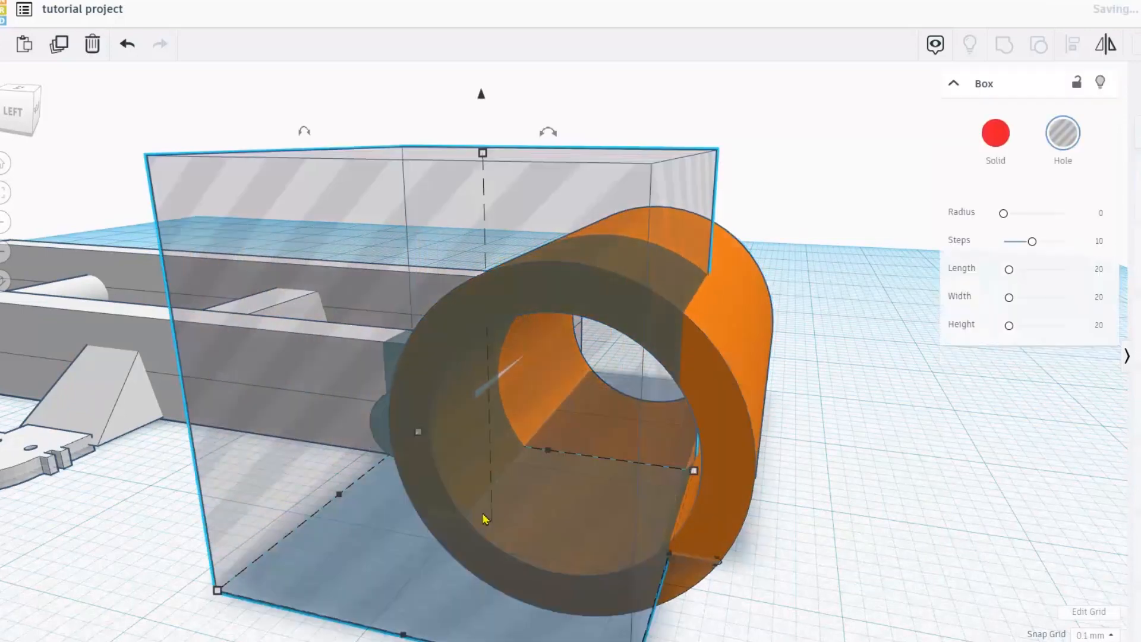
pyautogui.moveTo(548, 452); pyautogui.dragTo(661, 303)
pyautogui.moveTo(588, 364); pyautogui.dragTo(558, 357)
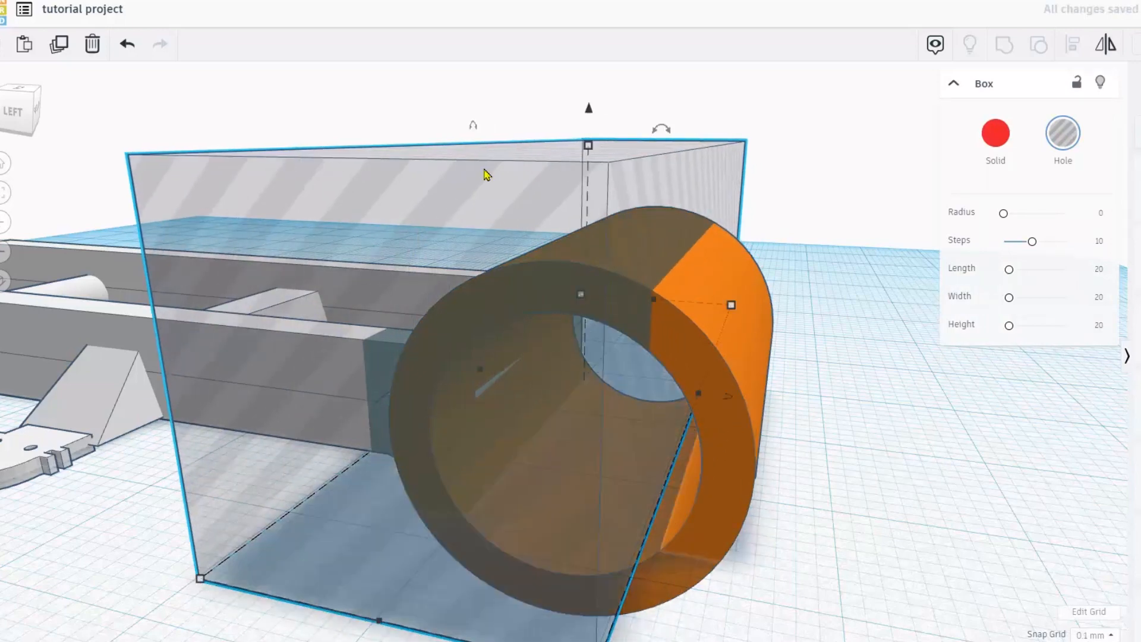
pyautogui.moveTo(587, 113); pyautogui.dragTo(592, 195)
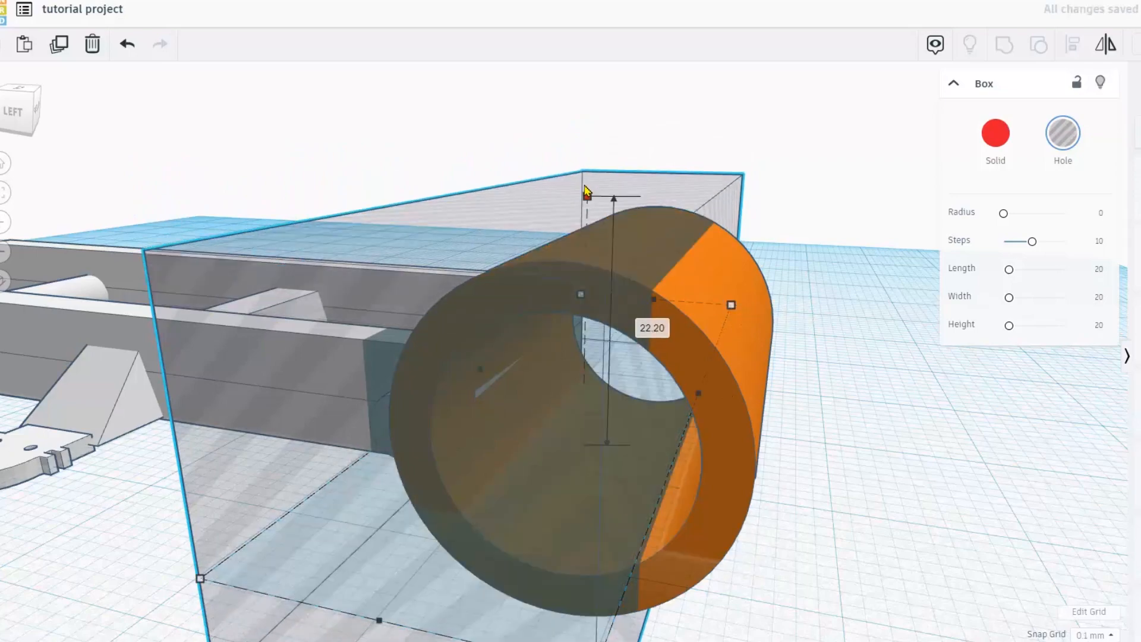
pyautogui.moveTo(587, 223); pyautogui.dragTo(194, 315, button='right')
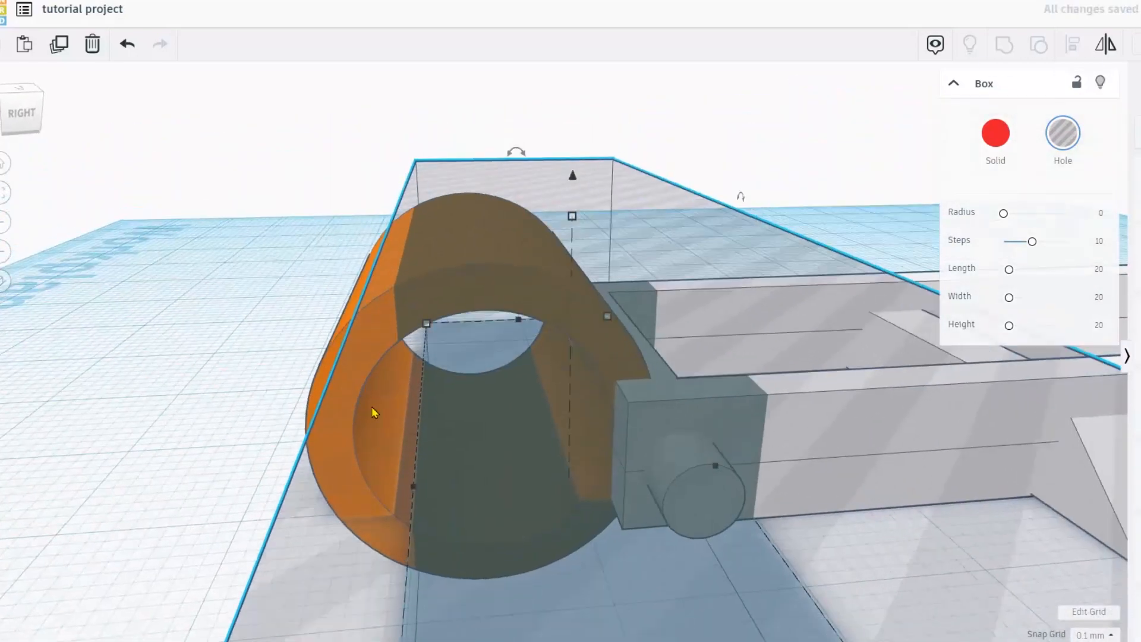
pyautogui.moveTo(446, 479); pyautogui.dragTo(523, 490)
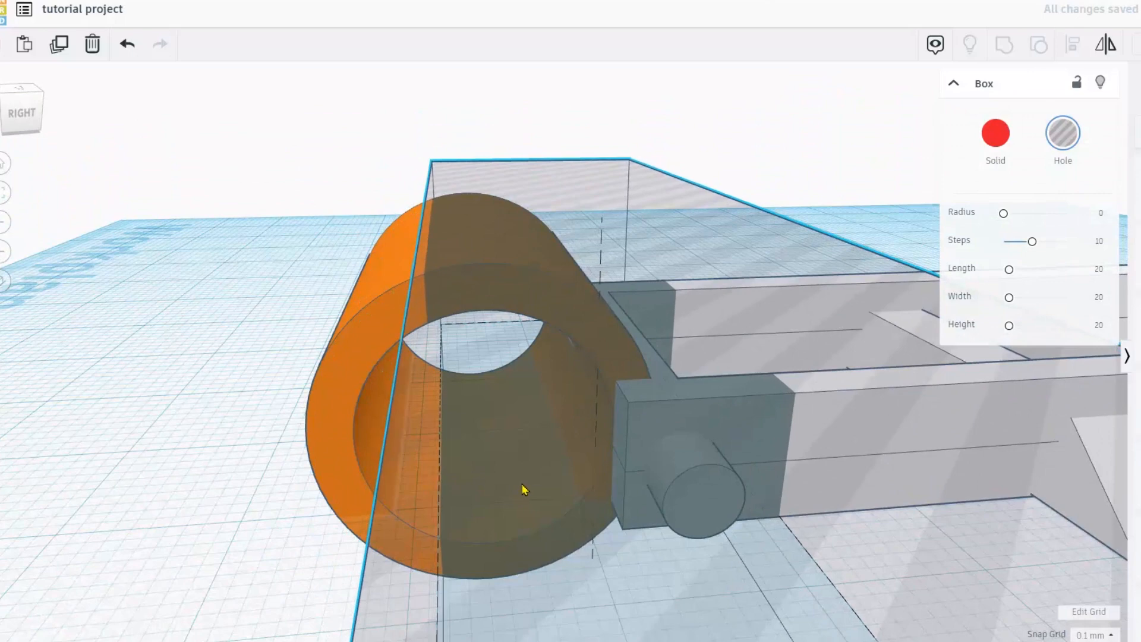
# Group the box hole with the tube to cut the tube down to a curved segment
pyautogui.keyDown('shift'); pyautogui.click(374, 359); pyautogui.keyUp('shift')
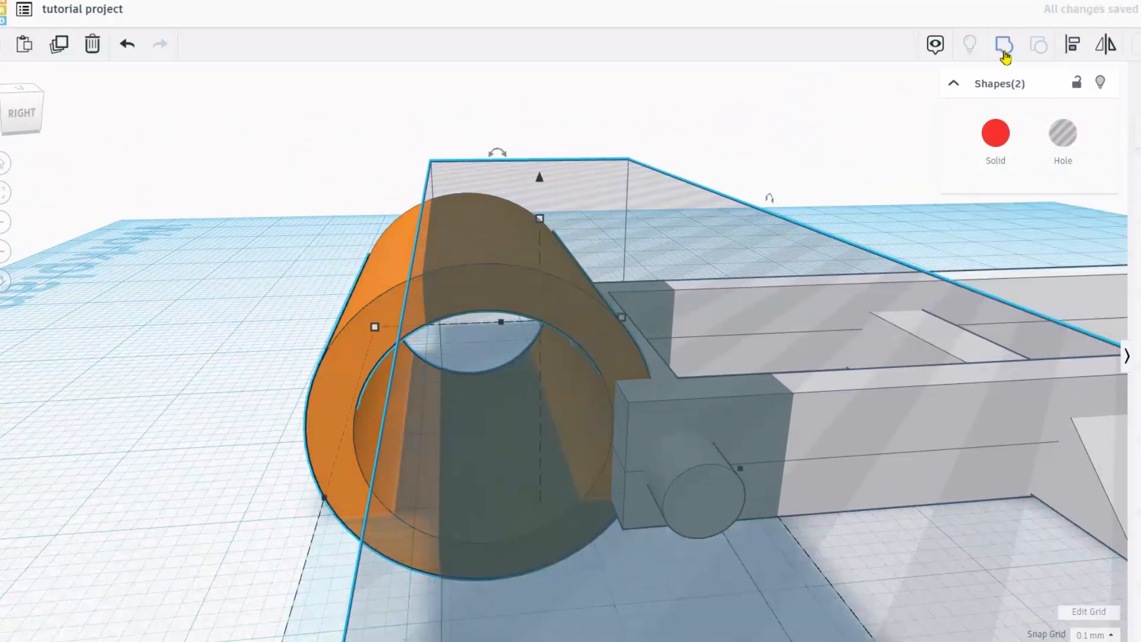
pyautogui.click(1005, 53)
pyautogui.scroll(-3, 366, 279)
pyautogui.moveTo(366, 280); pyautogui.dragTo(886, 391, button='right')
# Turn the curved segment into a hole and tilt it about 31° over the chassis's rear crosspiece
pyautogui.click(759, 393)
pyautogui.click(670, 388)
pyautogui.click(1064, 130)
pyautogui.moveTo(775, 242); pyautogui.dragTo(770, 360, button='right')
pyautogui.moveTo(768, 361); pyautogui.dragTo(520, 334)
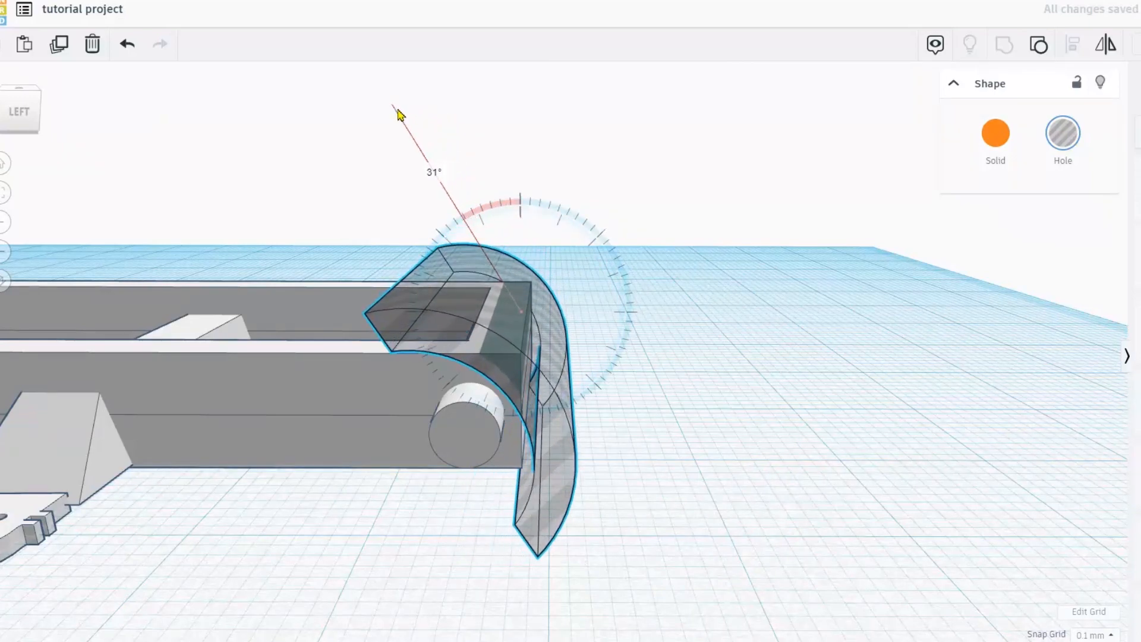
# Lower the curved hole about 1.02 mm so its base sits 5.90 mm below the workplane
pyautogui.moveTo(578, 351)
pyautogui.mouseDown(button='right')
pyautogui.moveTo(575, 290)
pyautogui.moveTo(589, 366)
pyautogui.mouseUp(button='right')
pyautogui.scroll(3, 587, 365)
pyautogui.moveTo(469, 210)
pyautogui.mouseDown()
pyautogui.moveTo(469, 196)
pyautogui.moveTo(471, 209)
pyautogui.mouseUp()
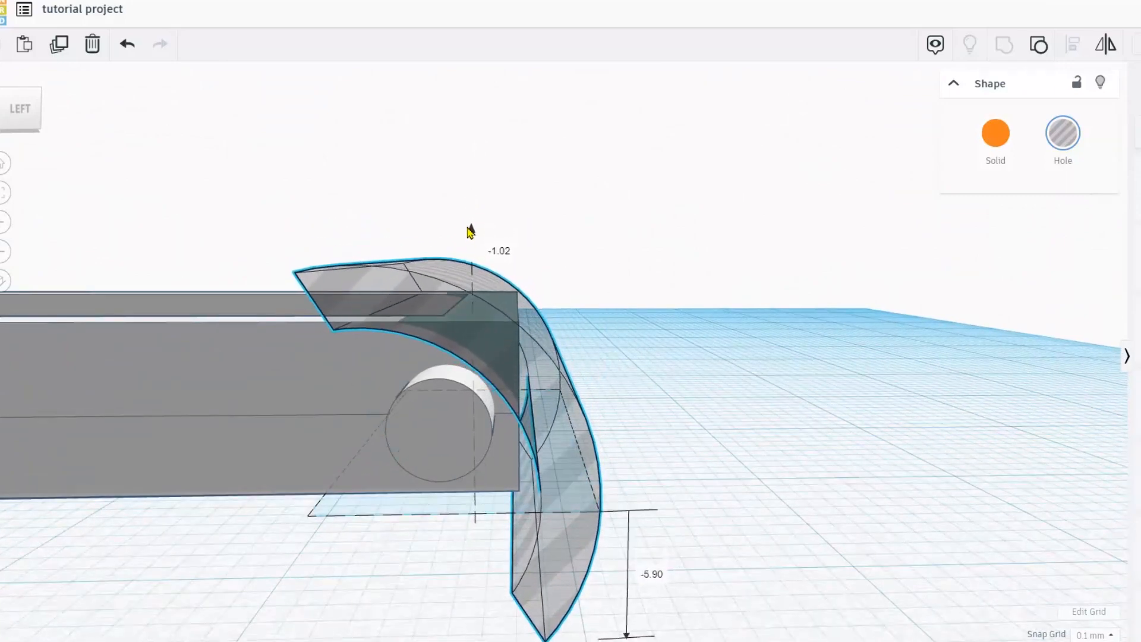
# Fine-tune the curved hole's tilt over the rear crosspiece by 2°
pyautogui.moveTo(560, 271); pyautogui.dragTo(7, 317, button='right')
pyautogui.moveTo(578, 428); pyautogui.dragTo(110, 456, button='right')
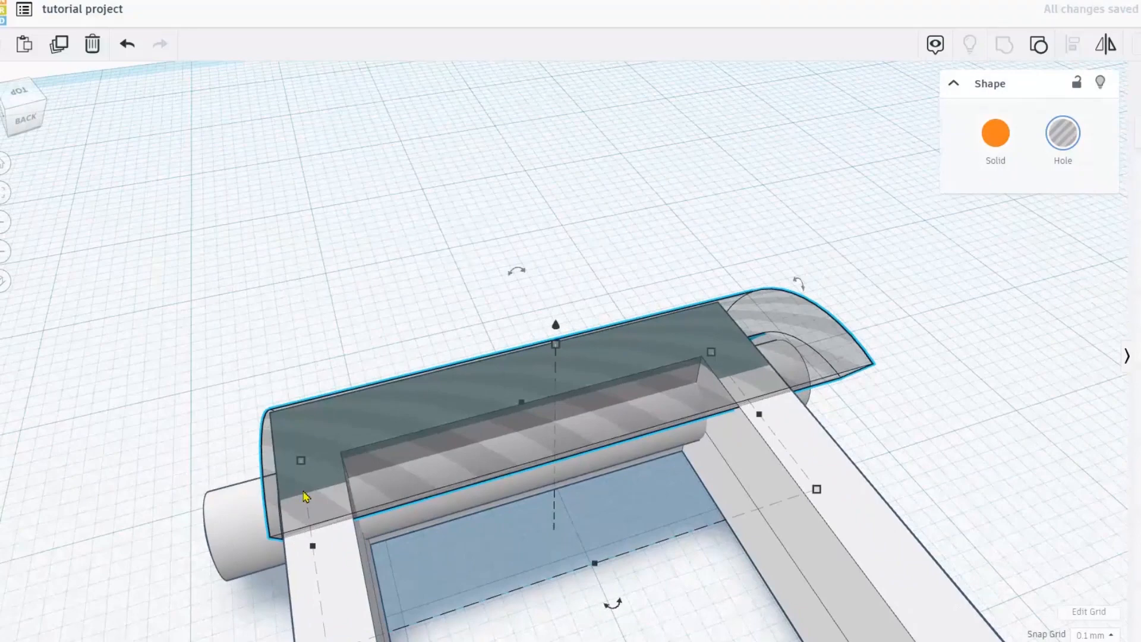
pyautogui.moveTo(145, 530); pyautogui.dragTo(400, 446, button='right')
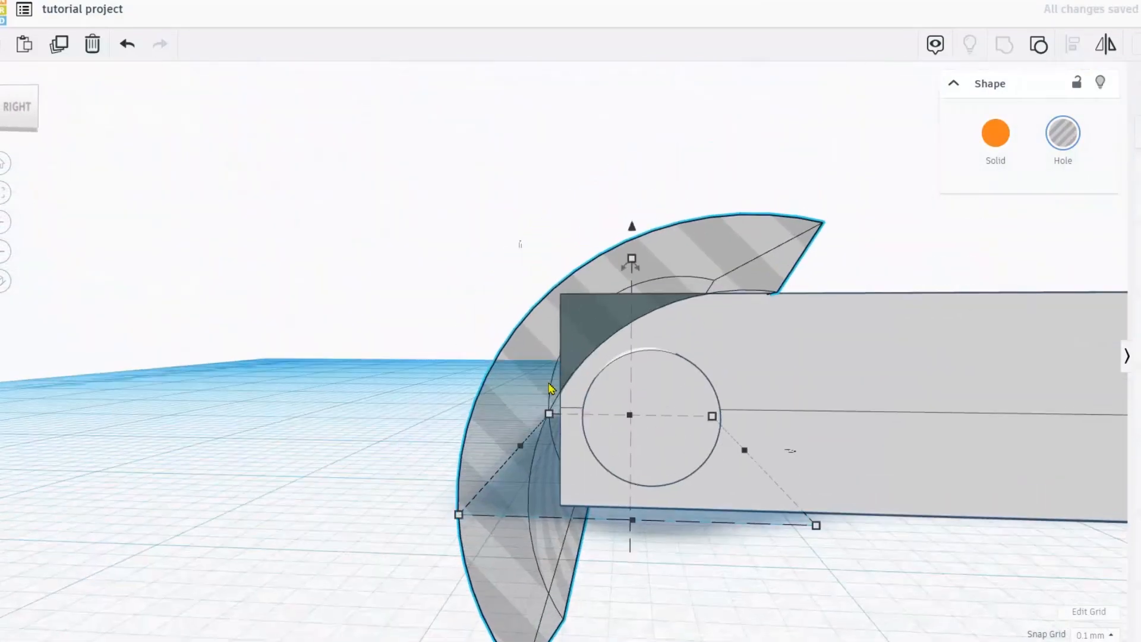
pyautogui.moveTo(562, 249); pyautogui.dragTo(603, 266, button='right')
pyautogui.moveTo(618, 260); pyautogui.dragTo(615, 233)
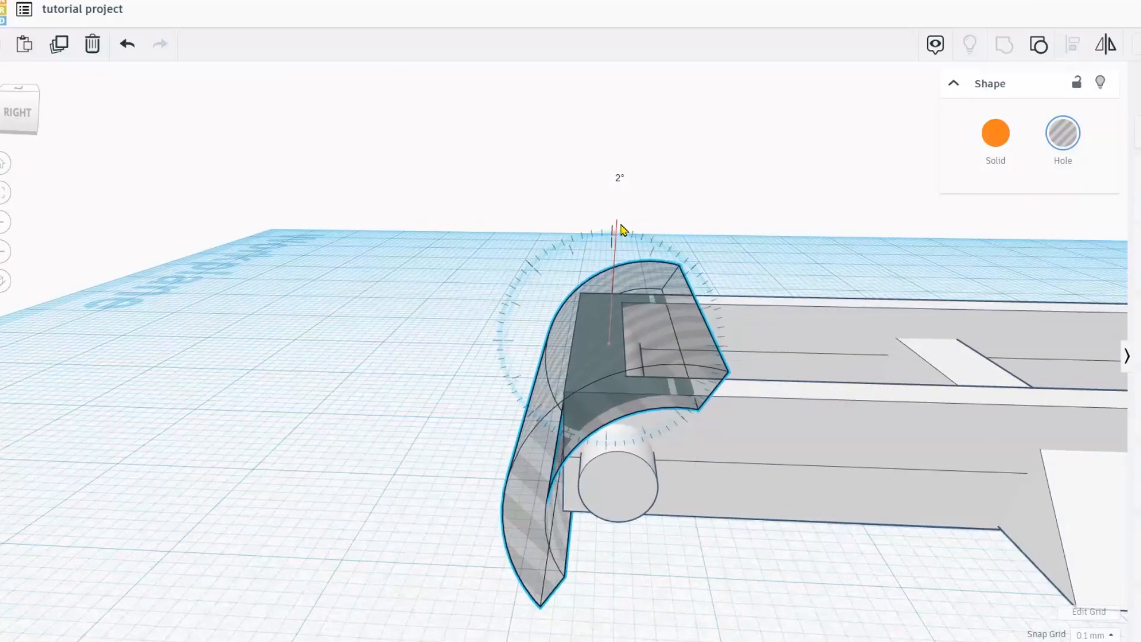
pyautogui.moveTo(620, 230); pyautogui.dragTo(619, 231)
# Group the curved hole with the chassis frame to round off the rear crosspiece's upper edge
pyautogui.scroll(-3, 544, 296)
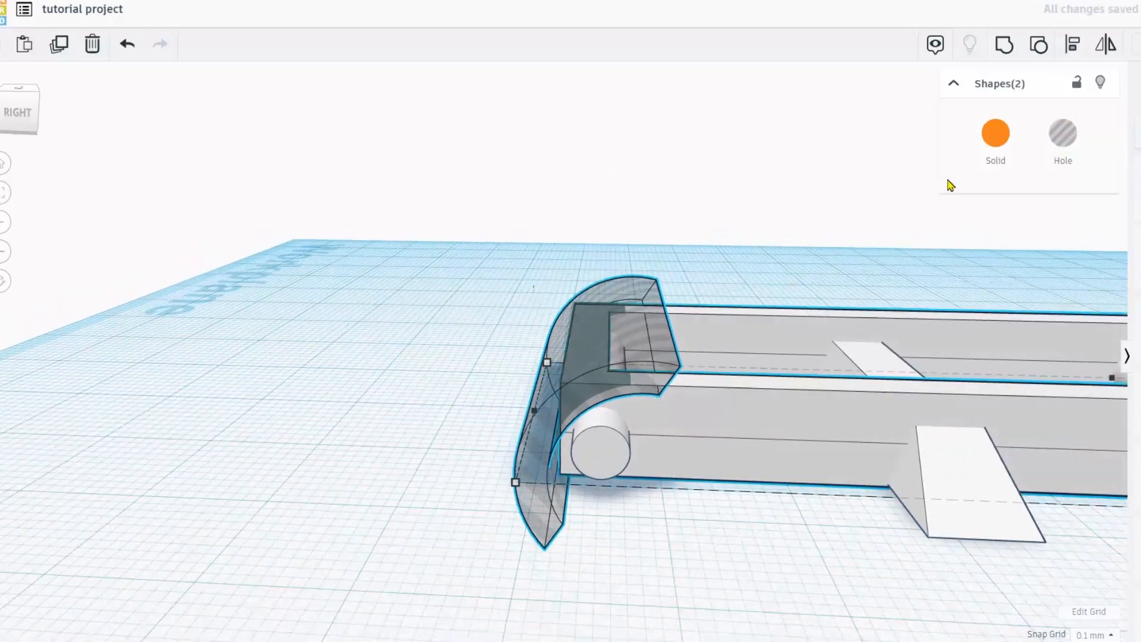
pyautogui.click(1004, 45)
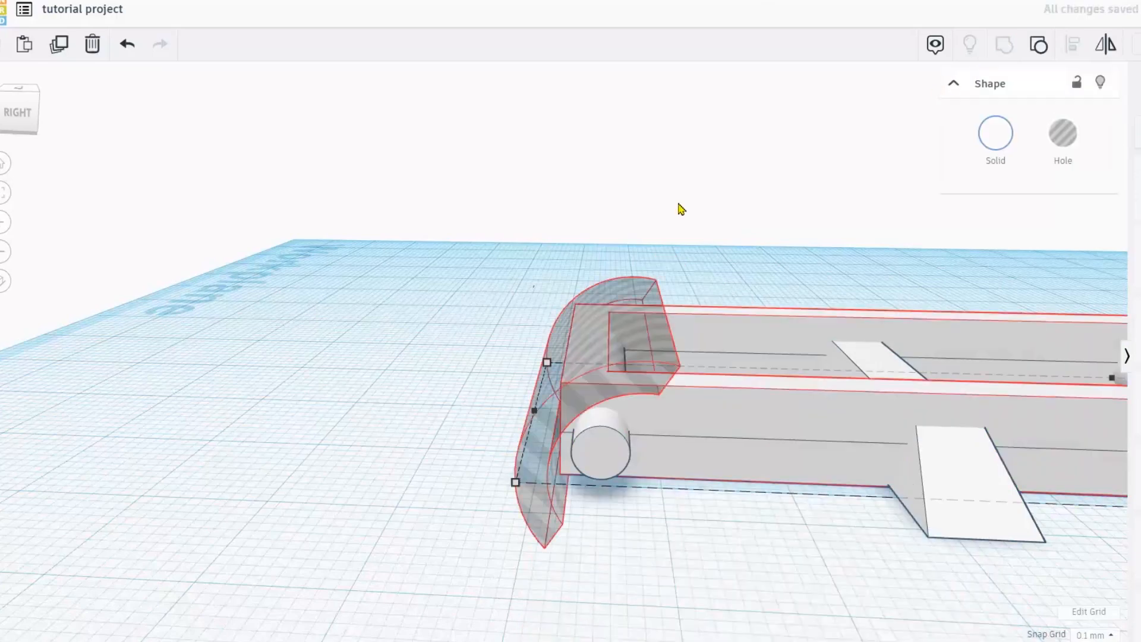
pyautogui.moveTo(196, 324); pyautogui.dragTo(285, 385, button='right')
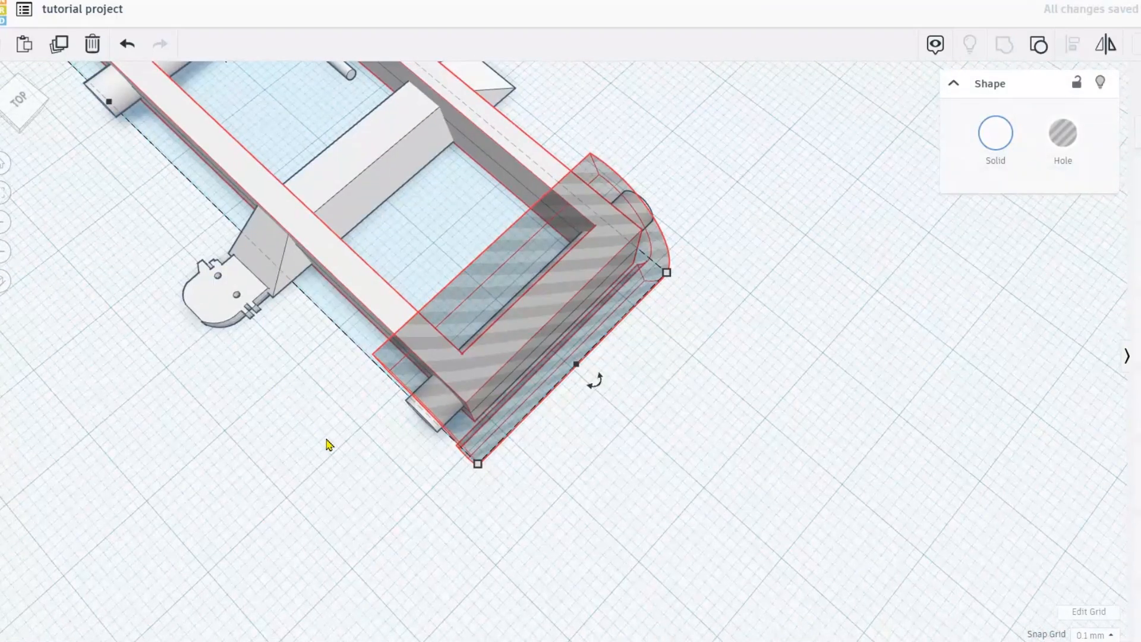
pyautogui.moveTo(315, 464); pyautogui.dragTo(502, 355, button='right')
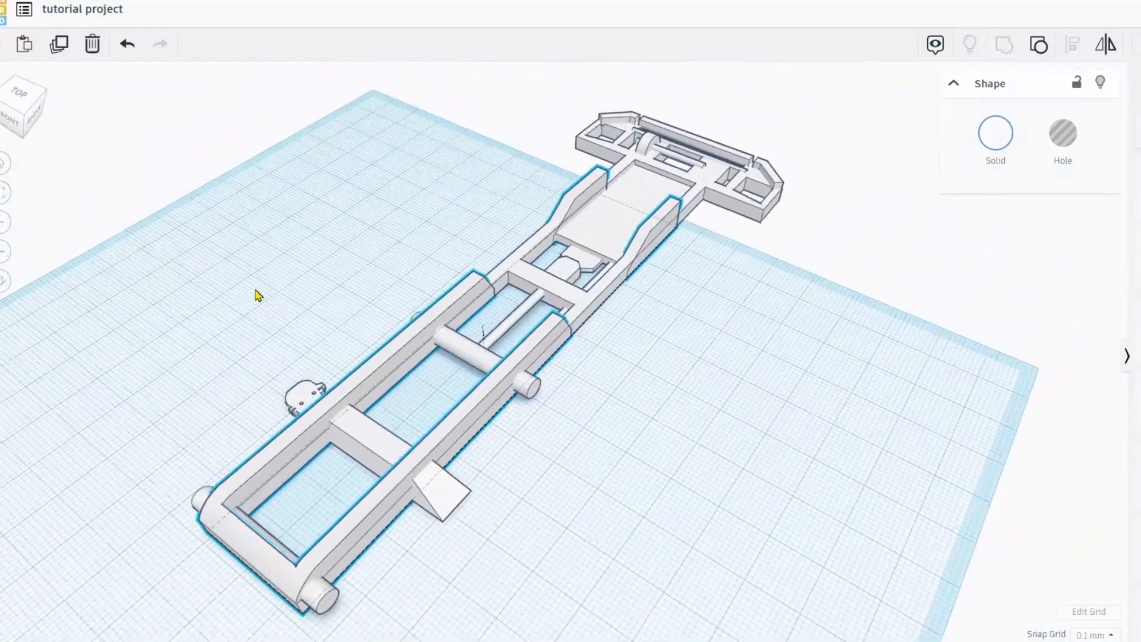
pyautogui.moveTo(374, 303); pyautogui.dragTo(574, 307, button='right')
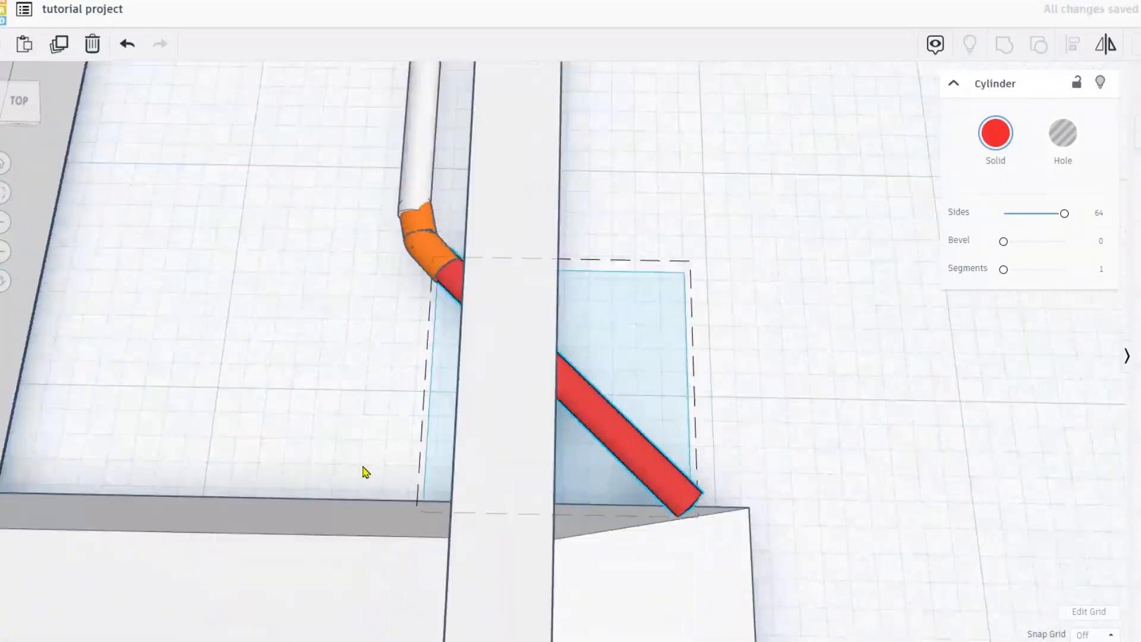
pyautogui.scroll(-5, 486, 309)
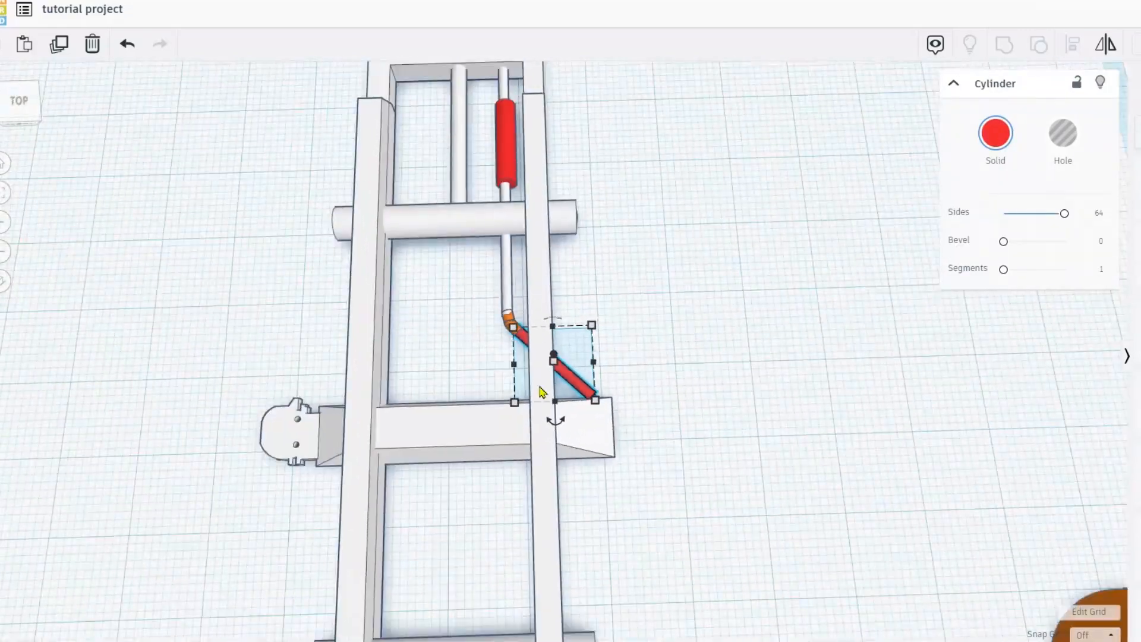
pyautogui.scroll(5, 486, 309)
pyautogui.click(486, 308)
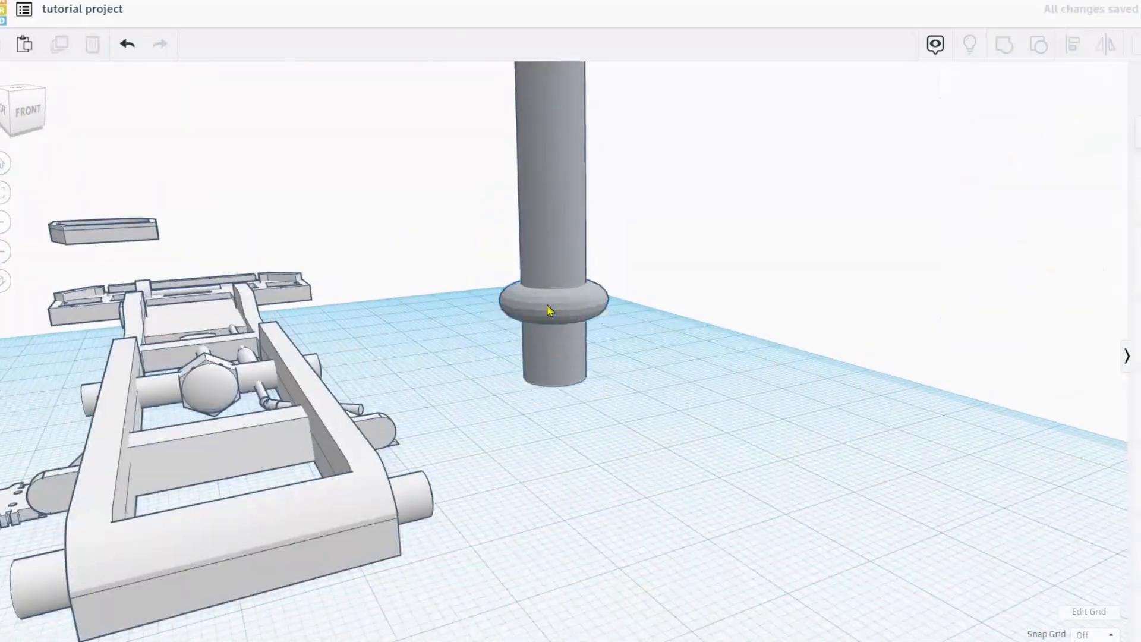
# Move the duplicated dark coil spring across the chassis to the outside of the opposite rail
pyautogui.click(548, 309)
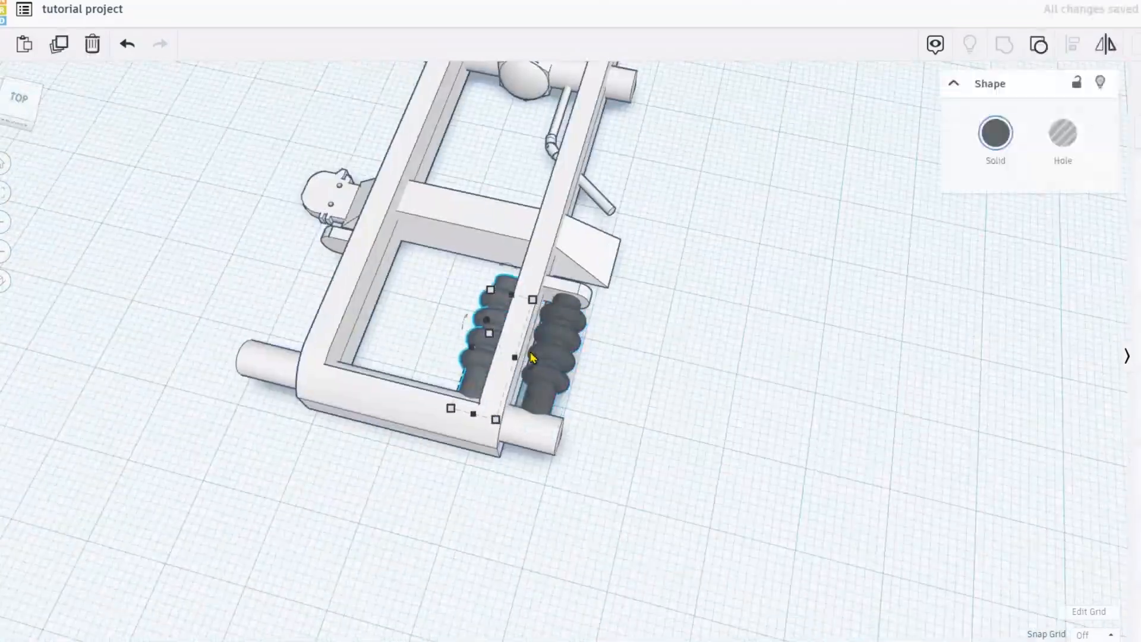
pyautogui.moveTo(494, 333); pyautogui.dragTo(315, 303)
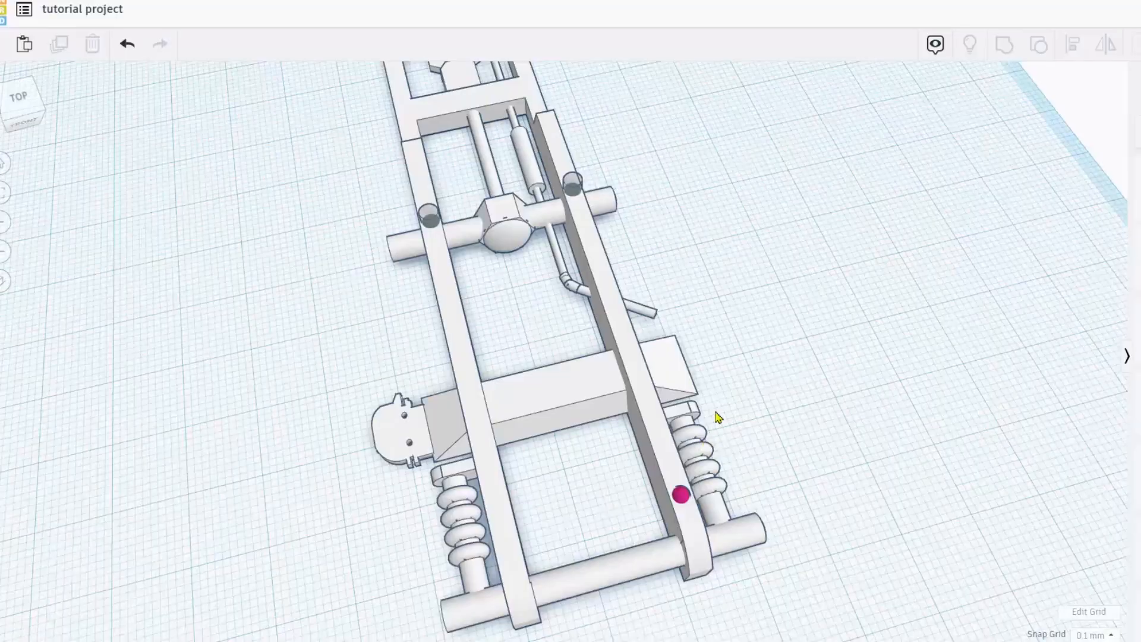
# Duplicate the pink half sphere near the rear end of one rail and place the copy on the opposite rail
pyautogui.scroll(4, 718, 418)
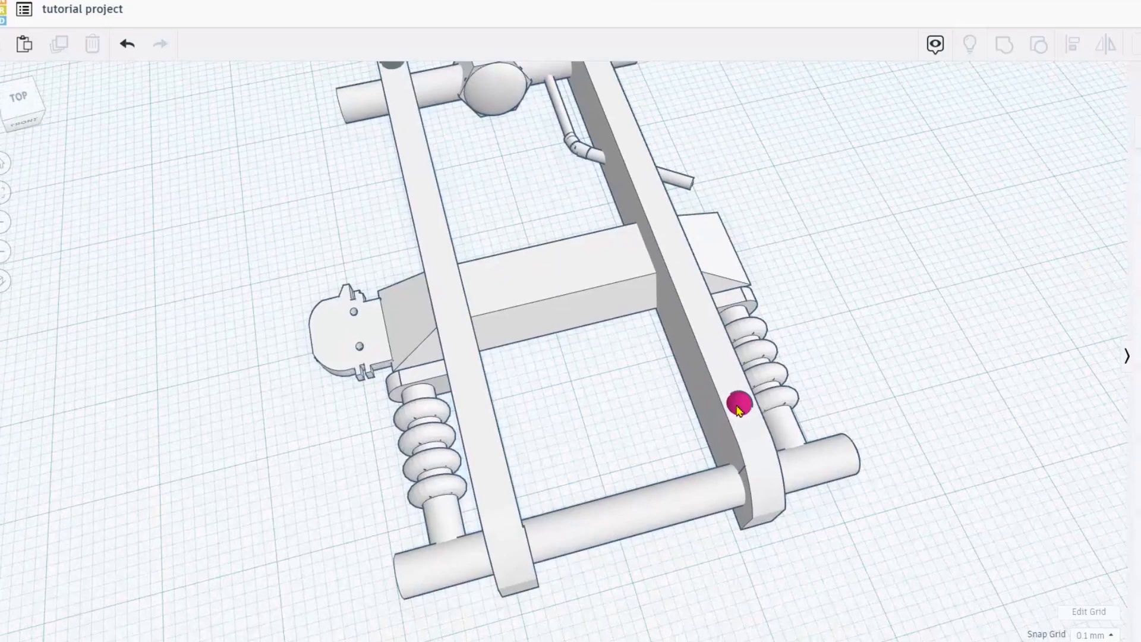
pyautogui.click(739, 409)
pyautogui.moveTo(738, 409); pyautogui.dragTo(748, 447, button='right')
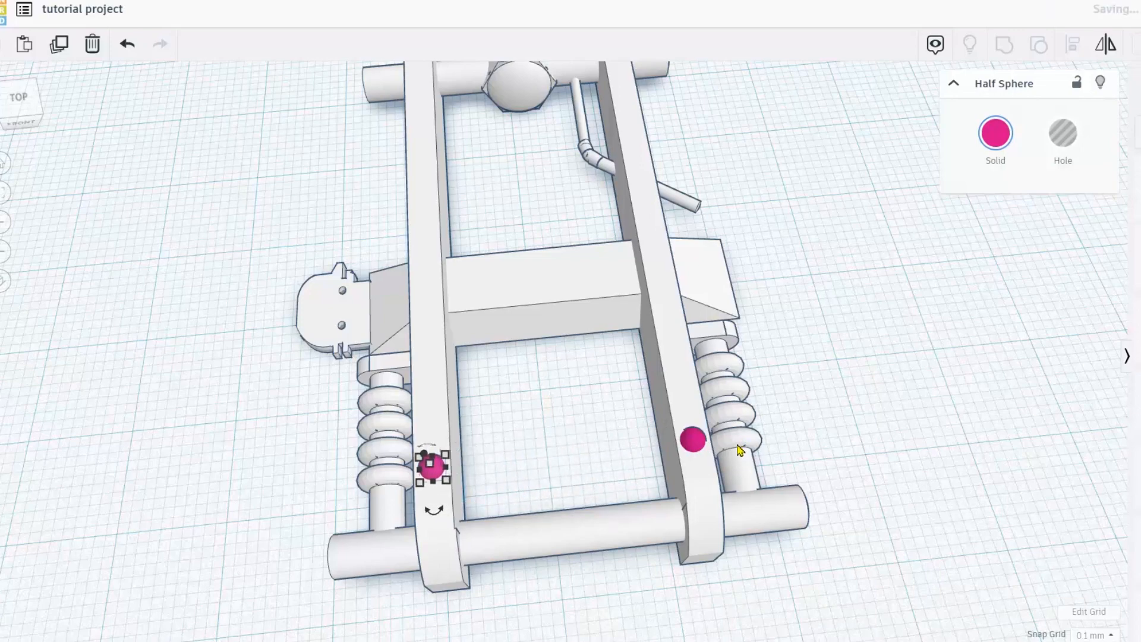
pyautogui.moveTo(722, 460); pyautogui.dragTo(797, 440, button='right')
pyautogui.scroll(3, 667, 451)
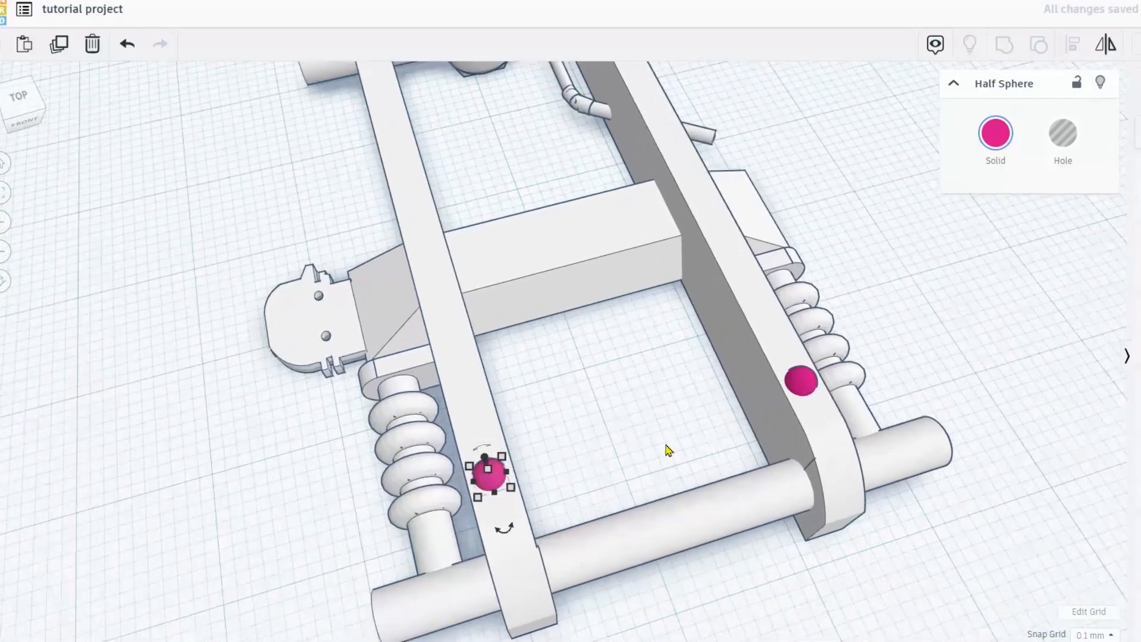
pyautogui.moveTo(622, 489); pyautogui.dragTo(632, 443, button='right')
pyautogui.moveTo(617, 345); pyautogui.dragTo(599, 416, button='right')
pyautogui.scroll(3, 599, 416)
pyautogui.scroll(-5, 598, 384)
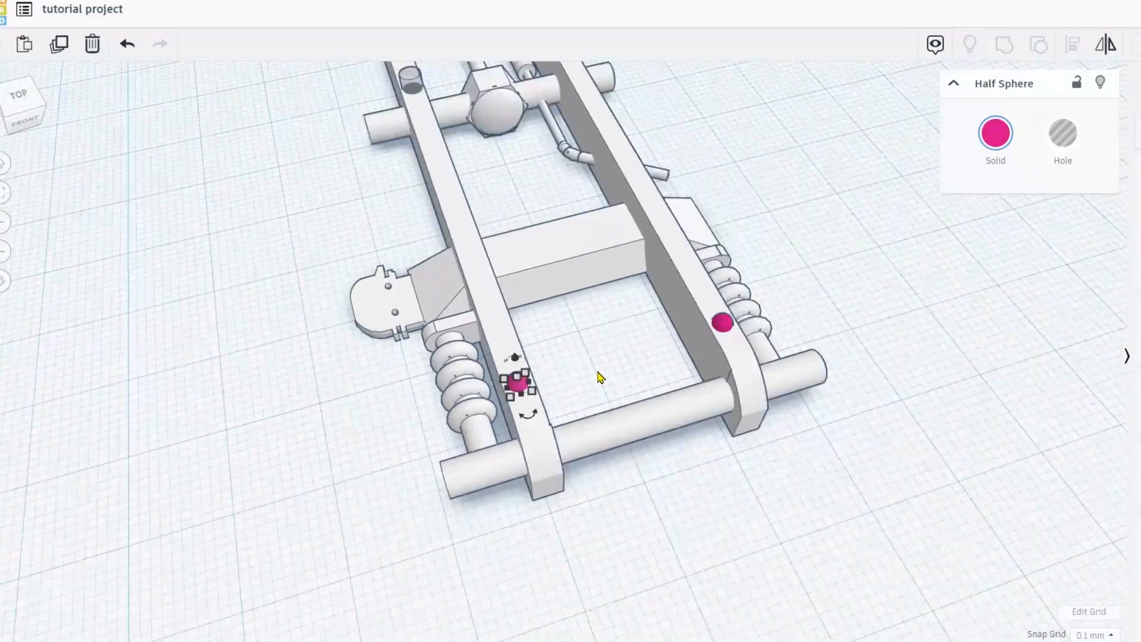
# Duplicate the two cylinder holes above the axle and move the copies to the rear ends of both rails
pyautogui.scroll(-5, 599, 377)
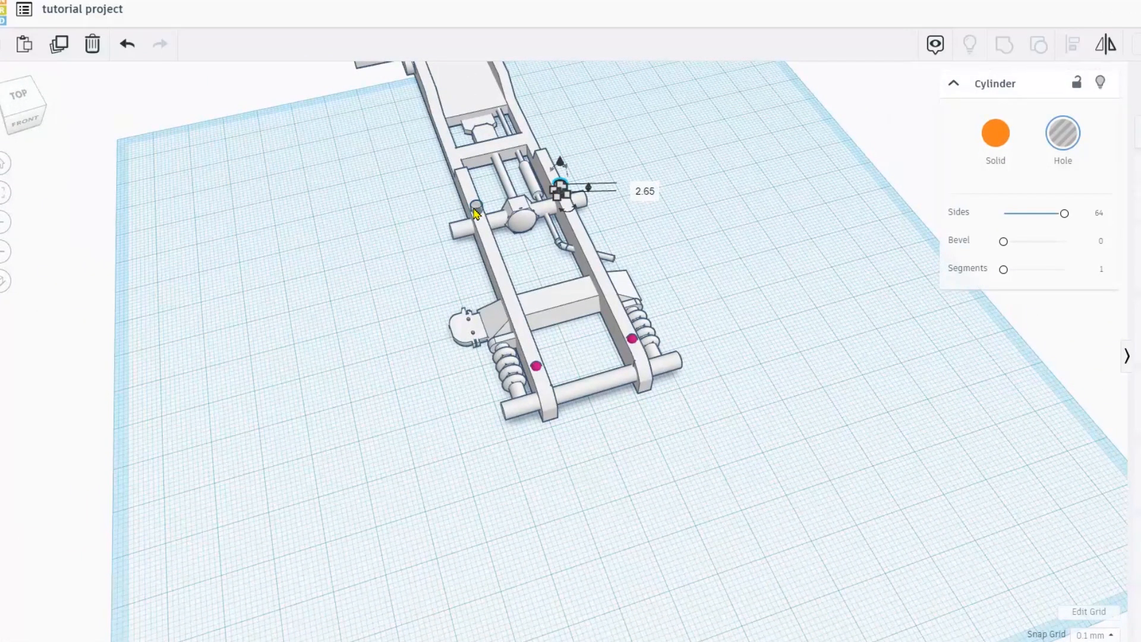
pyautogui.moveTo(615, 256); pyautogui.dragTo(588, 258, button='right')
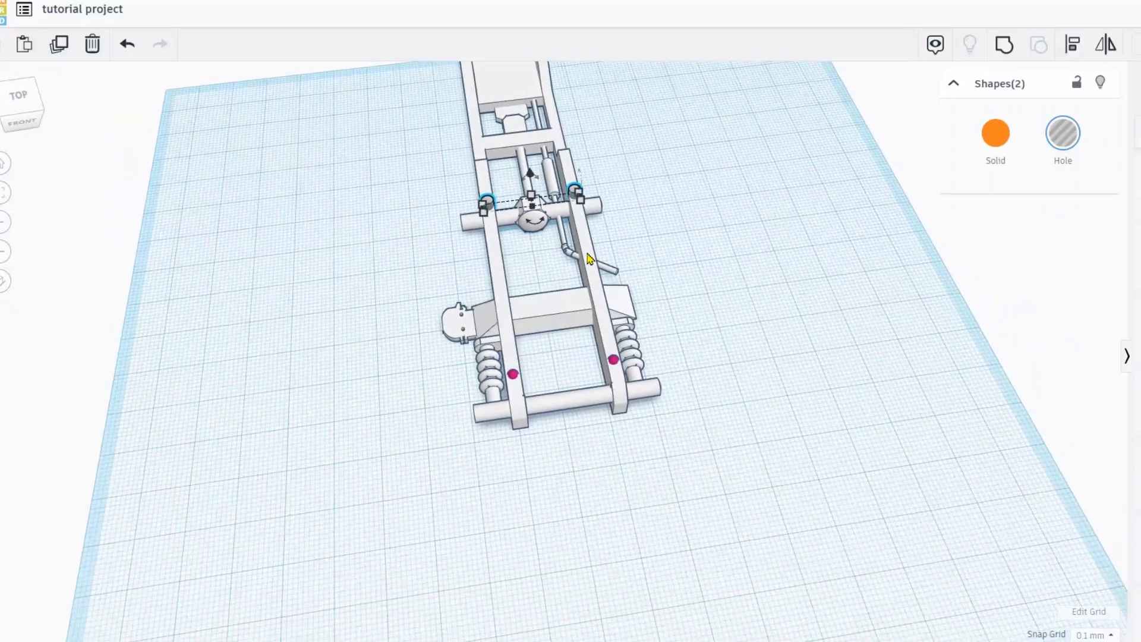
pyautogui.moveTo(682, 260); pyautogui.dragTo(357, 286, button='right')
pyautogui.scroll(4, 547, 249)
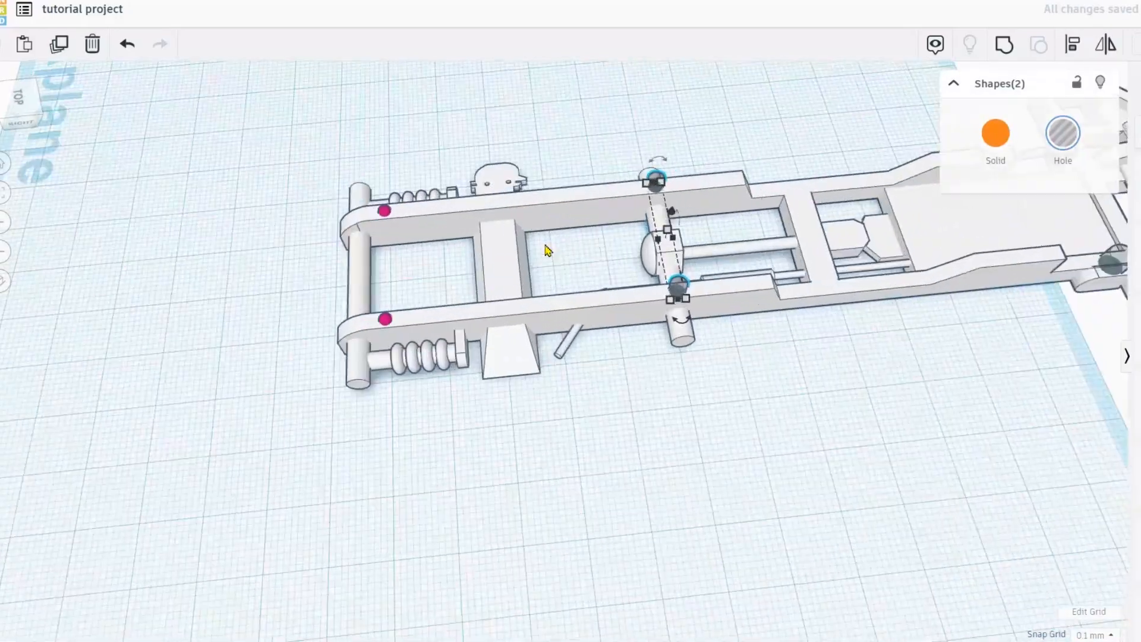
pyautogui.moveTo(569, 246); pyautogui.dragTo(575, 362, button='middle')
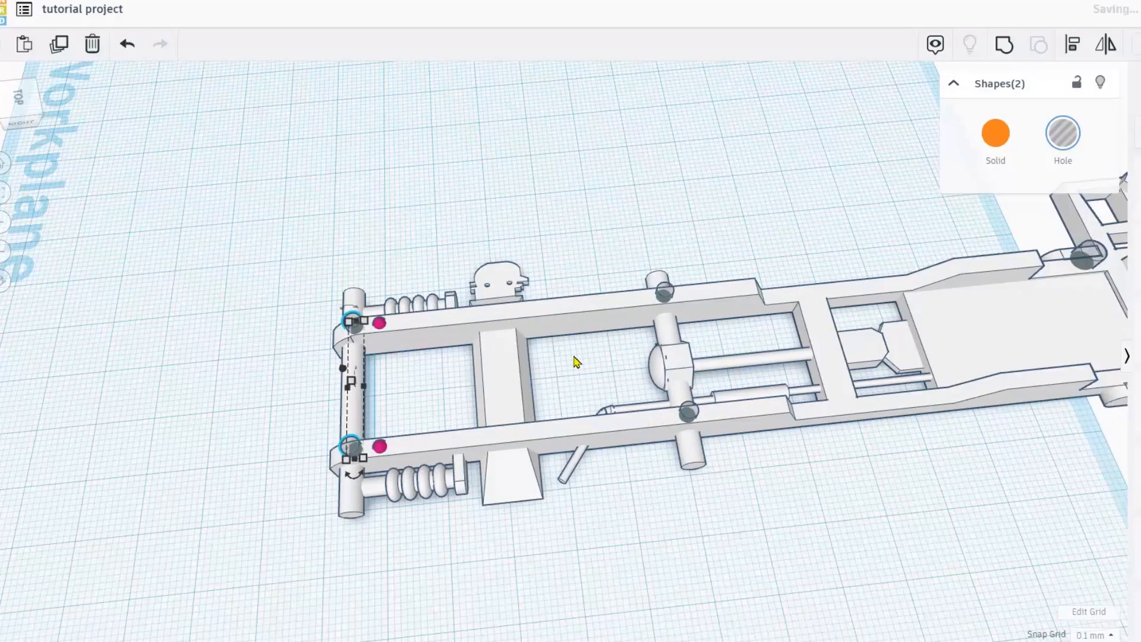
# Nudge the two duplicated cylinder holes toward the rail ends over the rear crosspiece and lower them about 1.11 mm
pyautogui.moveTo(531, 407); pyautogui.dragTo(777, 423, button='right')
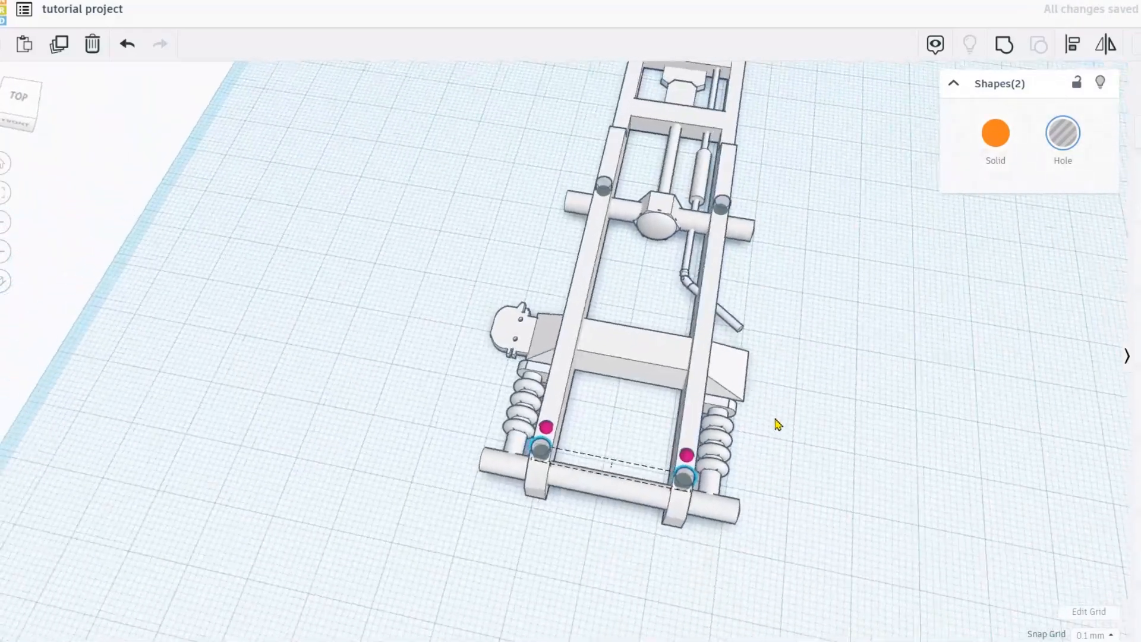
pyautogui.moveTo(237, 397); pyautogui.dragTo(6, 205, button='right')
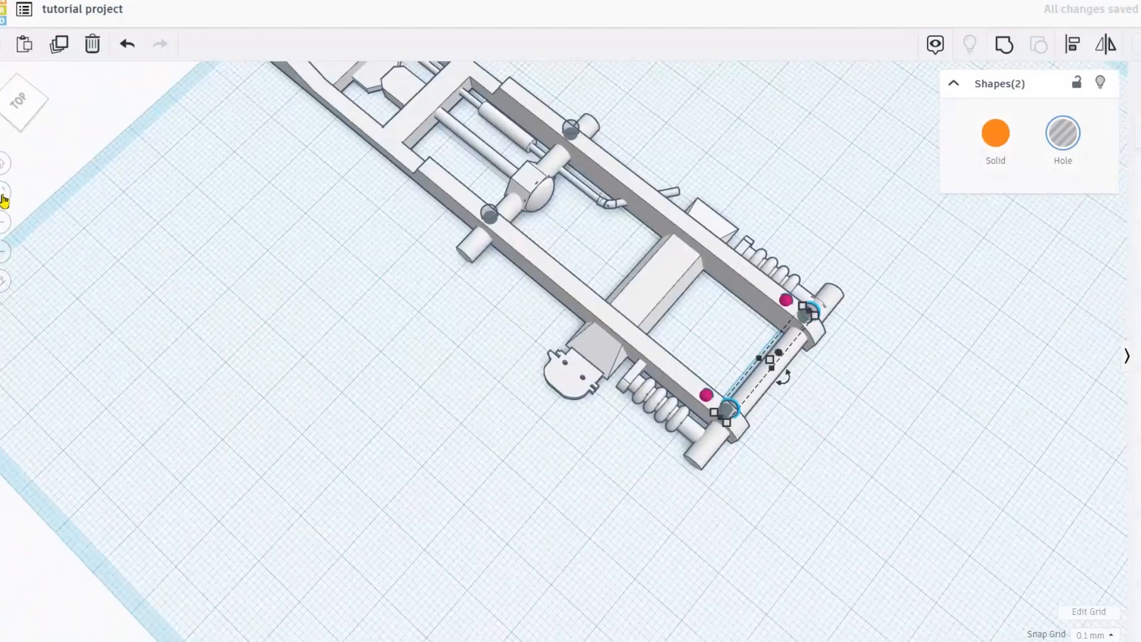
pyautogui.click(5, 196)
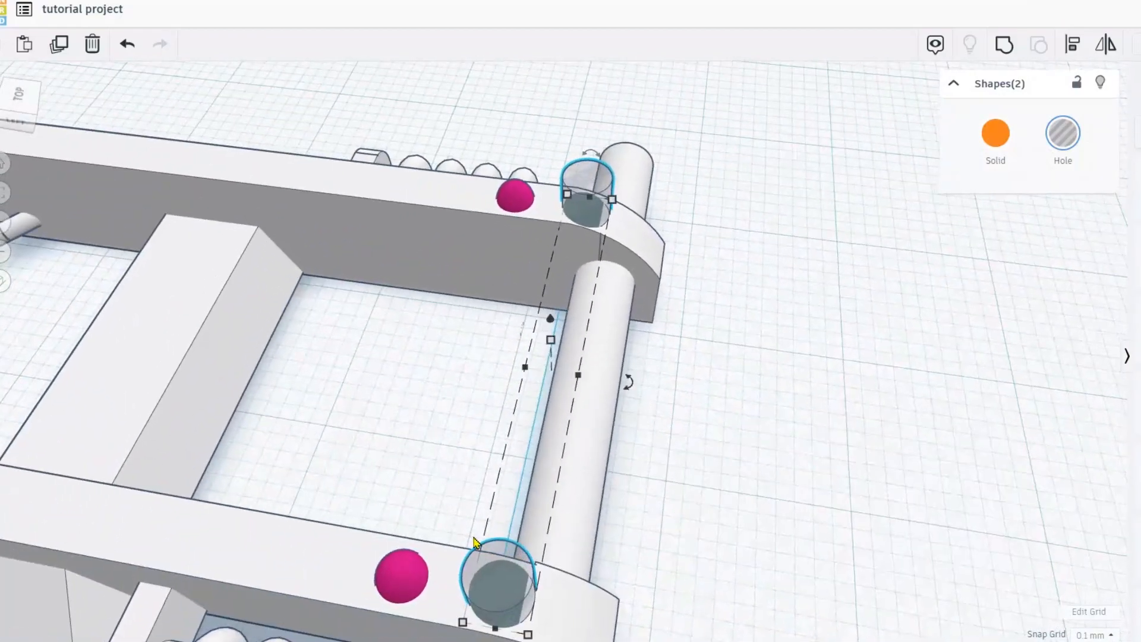
pyautogui.hotkey('shift', 'Right')
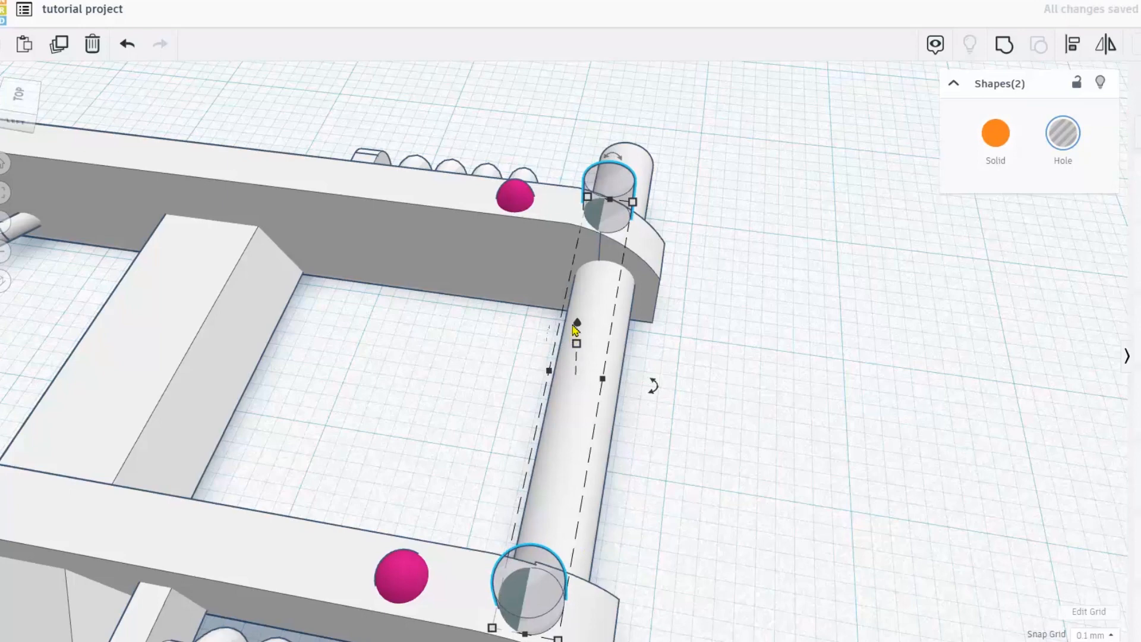
pyautogui.moveTo(577, 327); pyautogui.dragTo(574, 343)
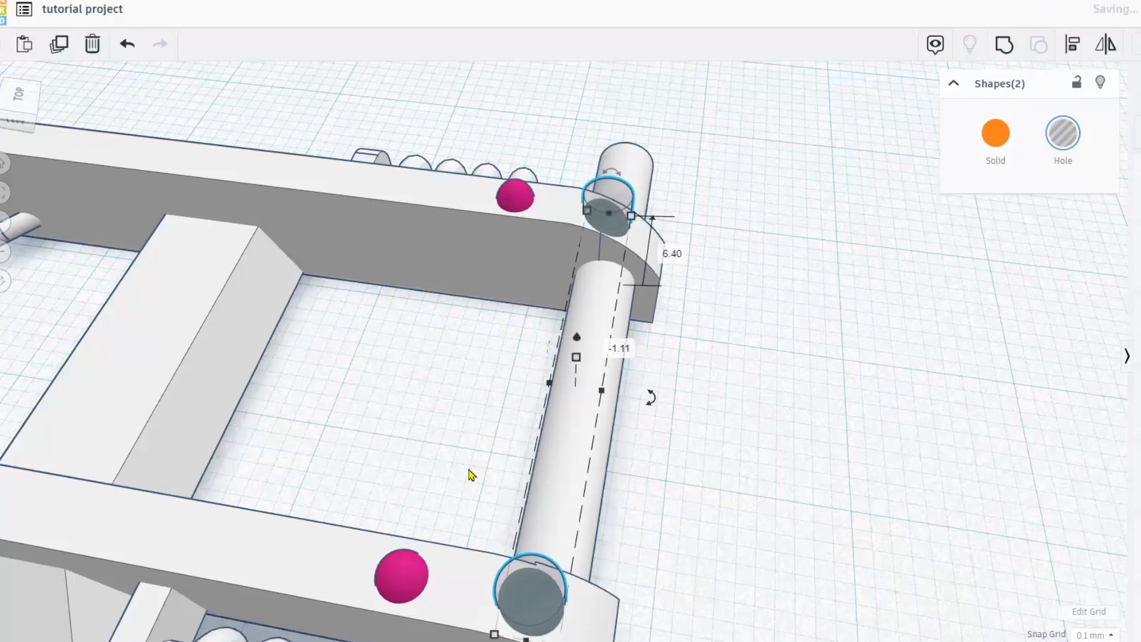
# Group all chassis parts, both half spheres and the cylinder holes into one shape
pyautogui.click(420, 586)
pyautogui.moveTo(737, 514); pyautogui.dragTo(713, 513, button='right')
pyautogui.scroll(-8, 712, 511)
pyautogui.moveTo(319, 521); pyautogui.dragTo(486, 532, button='right')
pyautogui.scroll(-4, 487, 533)
pyautogui.moveTo(763, 581); pyautogui.dragTo(205, 290)
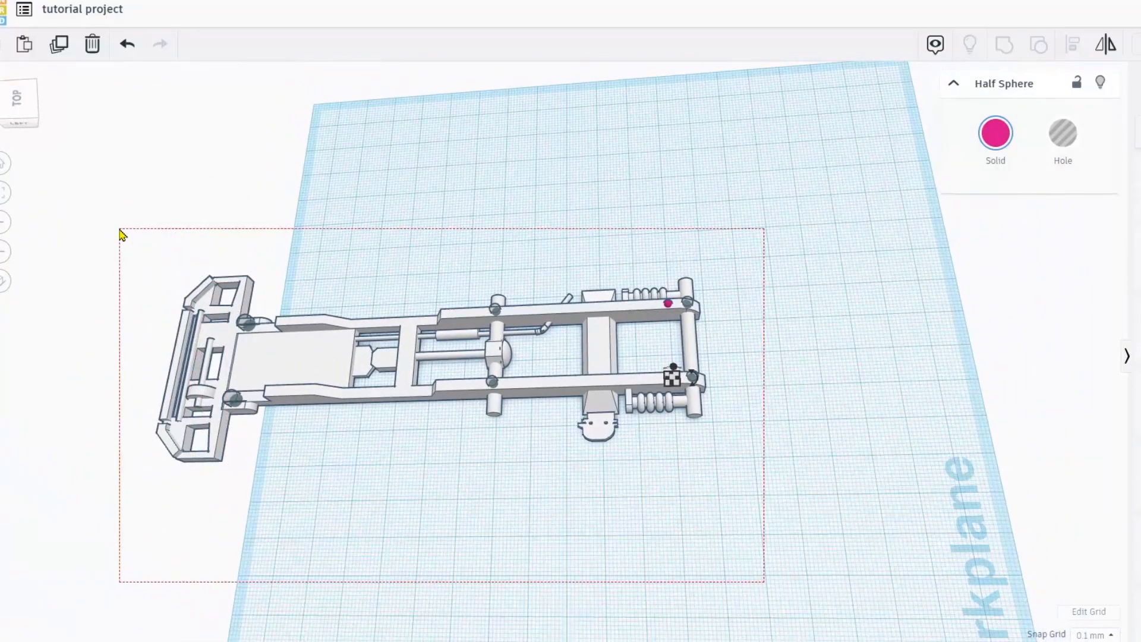
pyautogui.moveTo(120, 234); pyautogui.dragTo(119, 235)
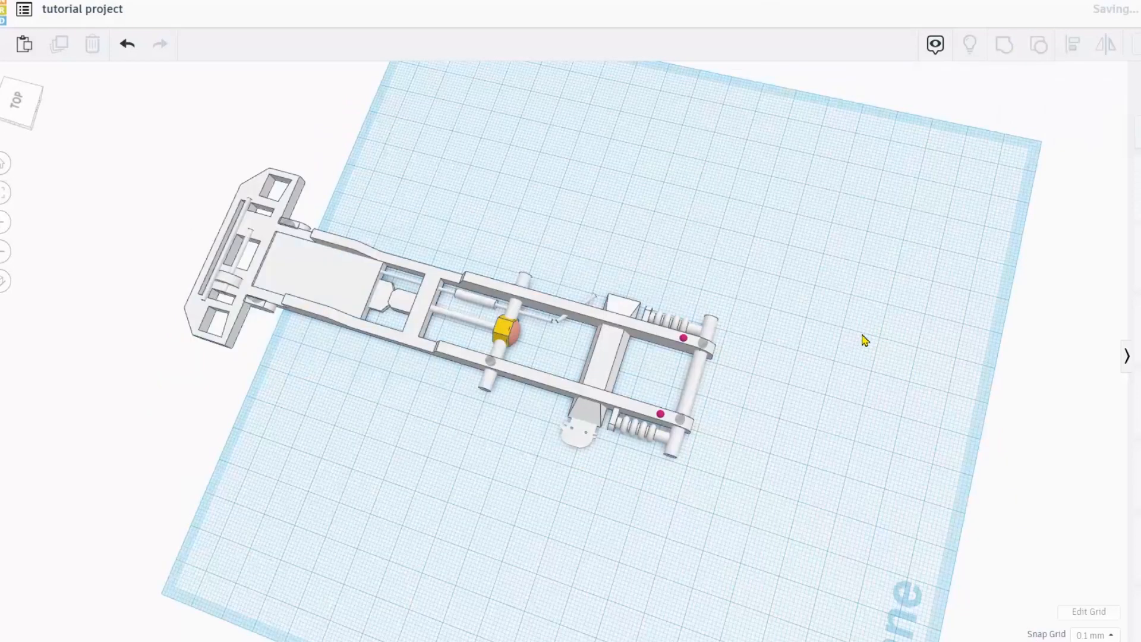
pyautogui.moveTo(781, 332); pyautogui.dragTo(787, 324, button='right')
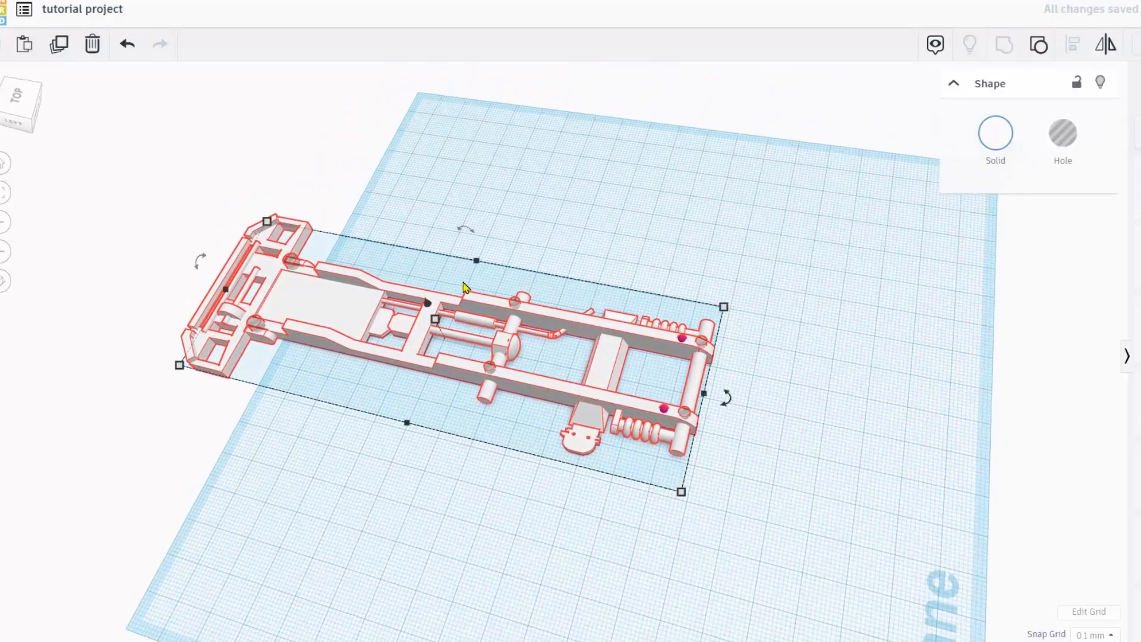
# Move the grouped chassis off the workplane, fit it in view and deselect it
pyautogui.moveTo(367, 318); pyautogui.dragTo(41, 70)
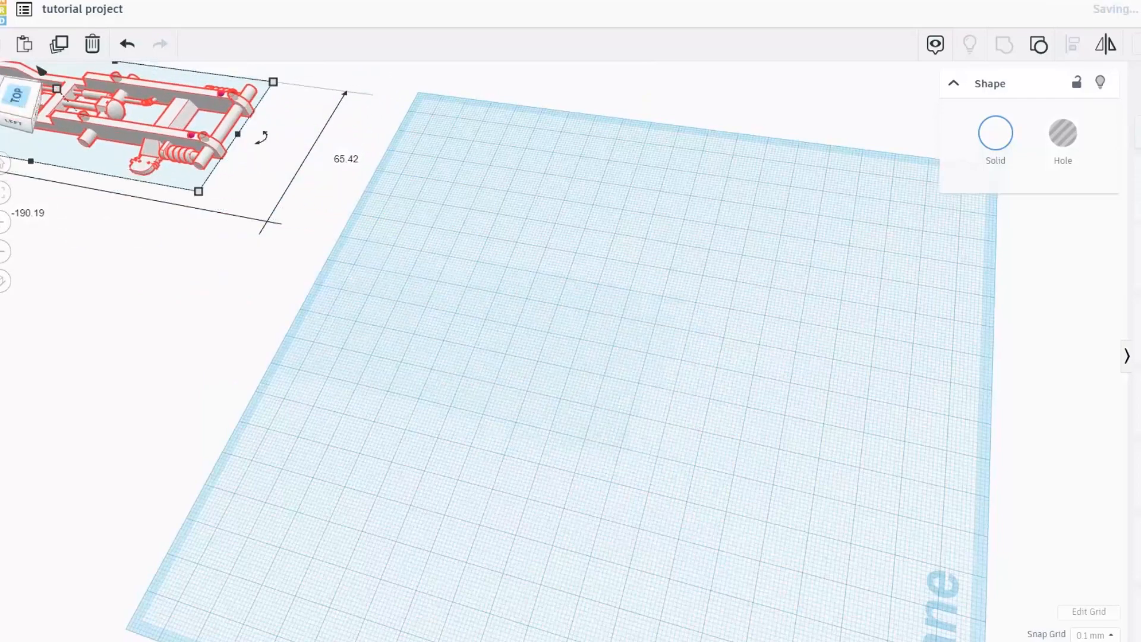
pyautogui.press('f')
pyautogui.moveTo(453, 327); pyautogui.dragTo(455, 113)
pyautogui.click(4, 192)
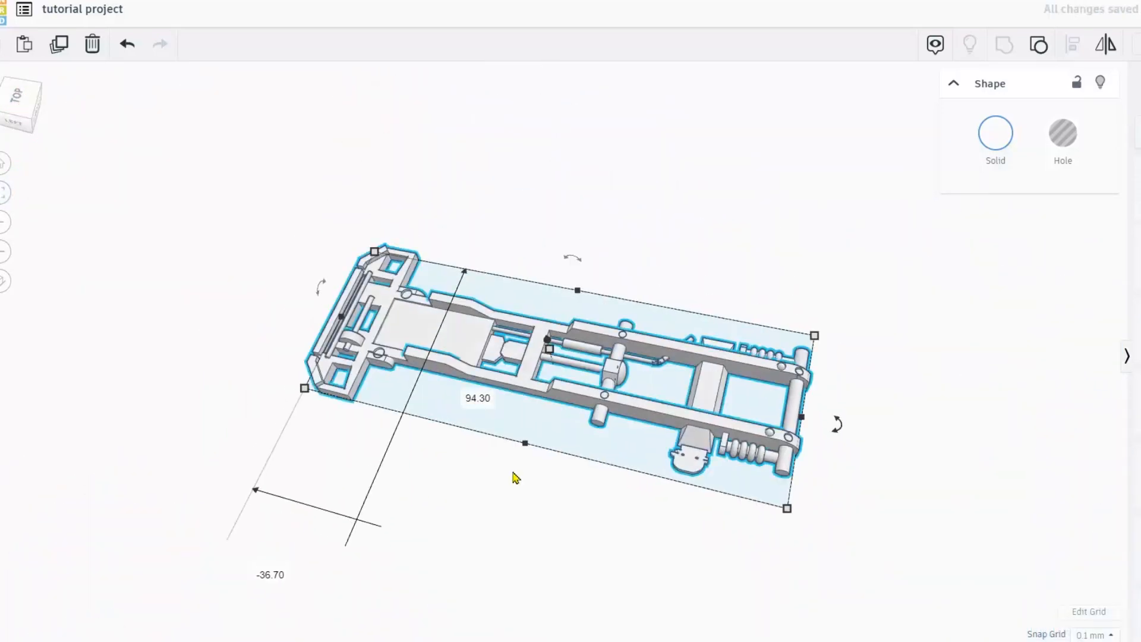
pyautogui.click(515, 511)
# Examine the grouped chassis from several angles, including the front frame, axle and rear crosspiece
pyautogui.moveTo(518, 520); pyautogui.dragTo(499, 406, button='right')
pyautogui.moveTo(636, 333); pyautogui.dragTo(367, 373, button='right')
pyautogui.moveTo(318, 373); pyautogui.dragTo(558, 347, button='right')
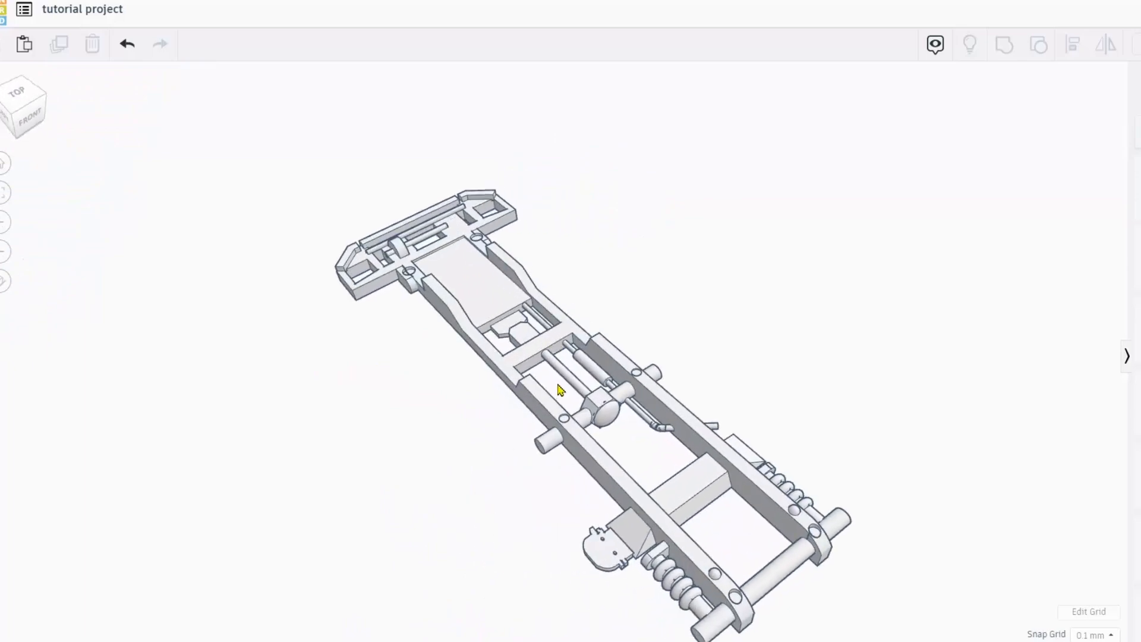
pyautogui.moveTo(558, 386); pyautogui.dragTo(489, 275, button='middle')
pyautogui.moveTo(407, 367); pyautogui.dragTo(527, 439, button='right')
pyautogui.moveTo(458, 438); pyautogui.dragTo(670, 455, button='right')
pyautogui.moveTo(384, 366); pyautogui.dragTo(639, 372, button='right')
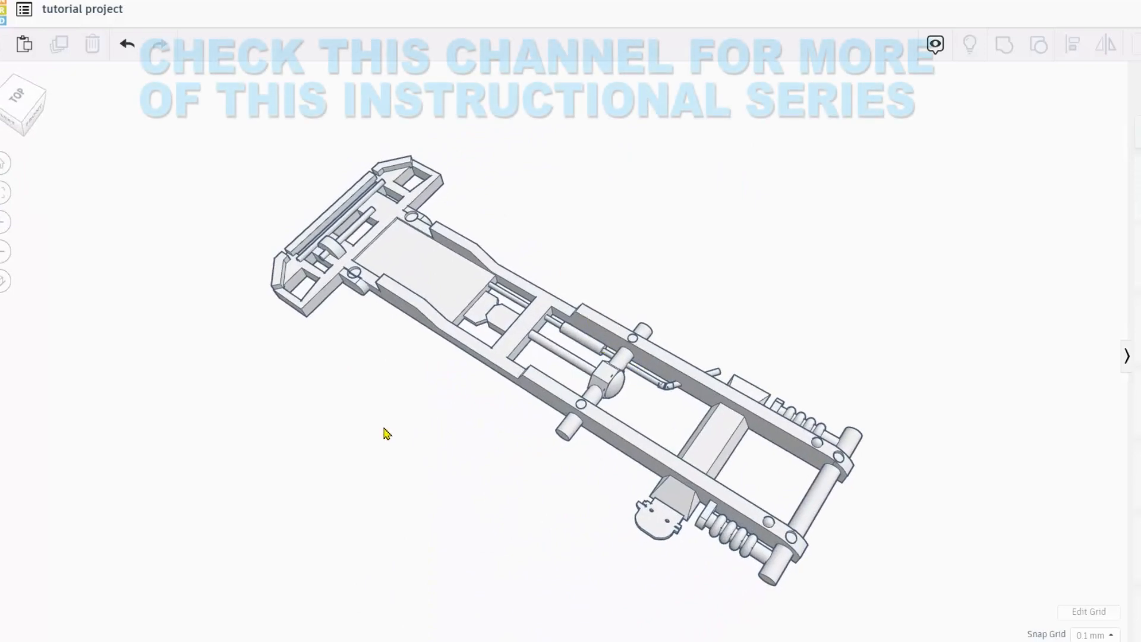
pyautogui.moveTo(465, 434); pyautogui.dragTo(482, 431, button='right')
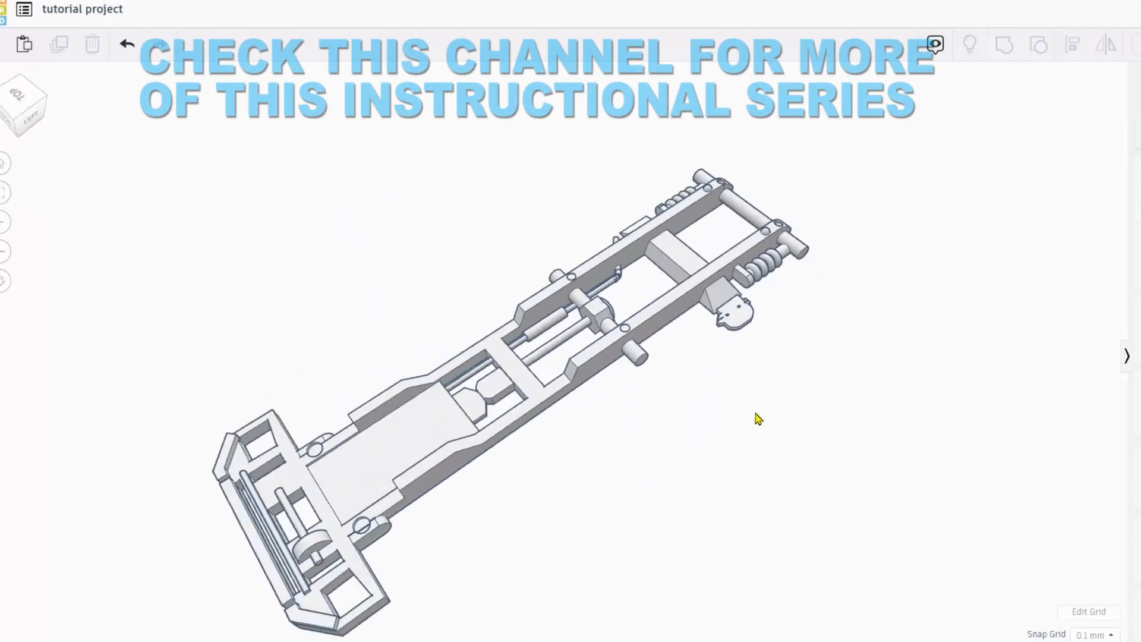